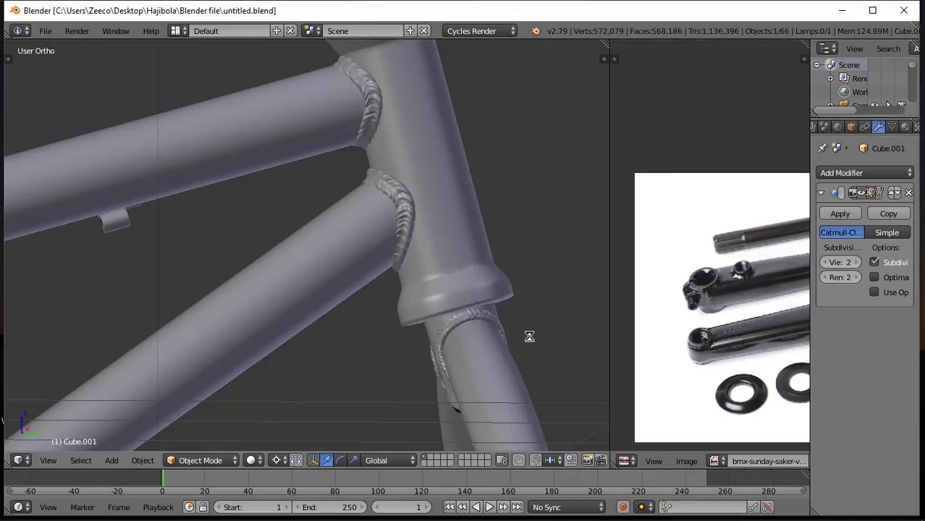
# Step: View the whole finished BMX frame in a maximized Blender, then open the MEGA link for BMX Bike.rar
pyautogui.scroll(-5, 506, 299)
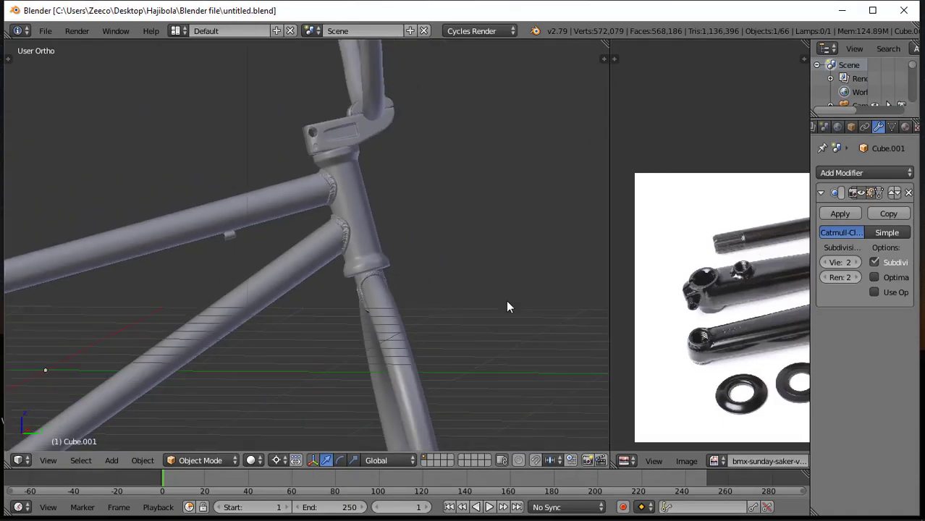
pyautogui.keyDown('ctrl'); pyautogui.scroll(-8, 506, 300); pyautogui.keyUp('ctrl')
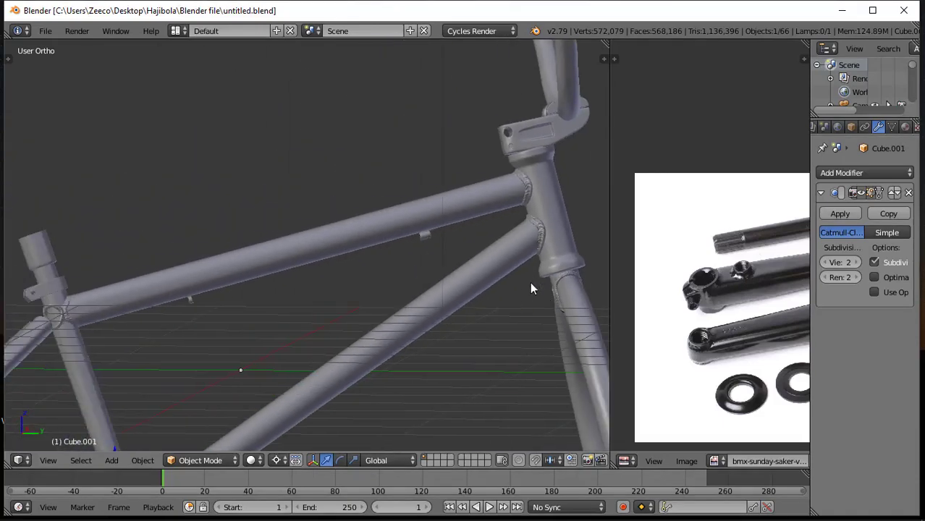
pyautogui.scroll(-4, 507, 289)
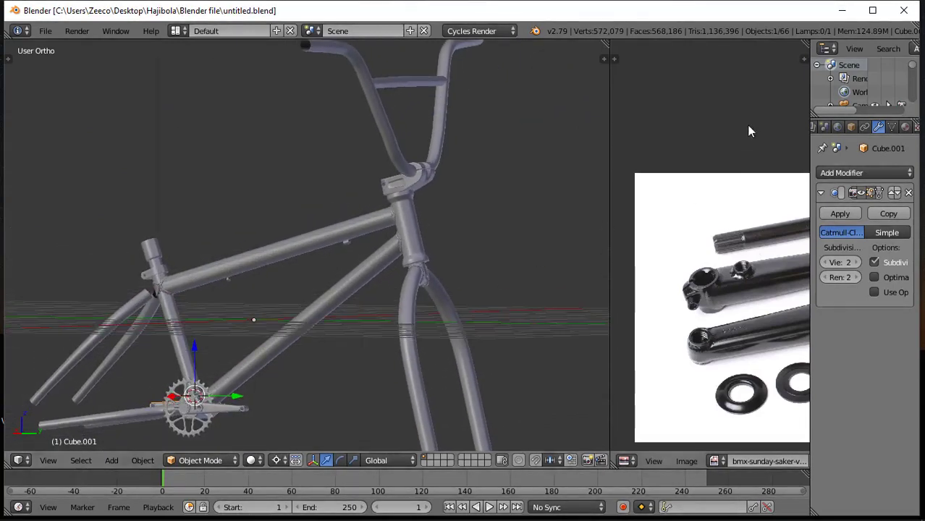
pyautogui.click(872, 10)
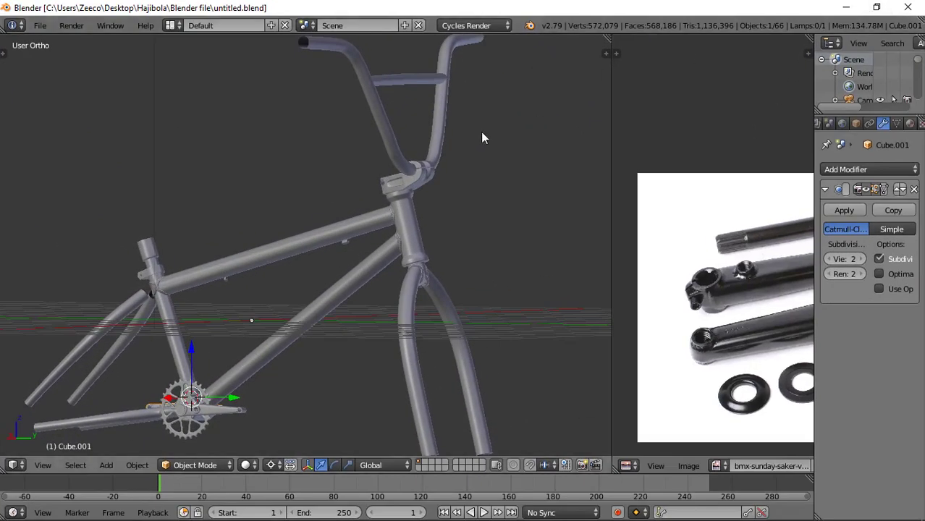
pyautogui.moveTo(483, 138); pyautogui.dragTo(438, 202, button='middle')
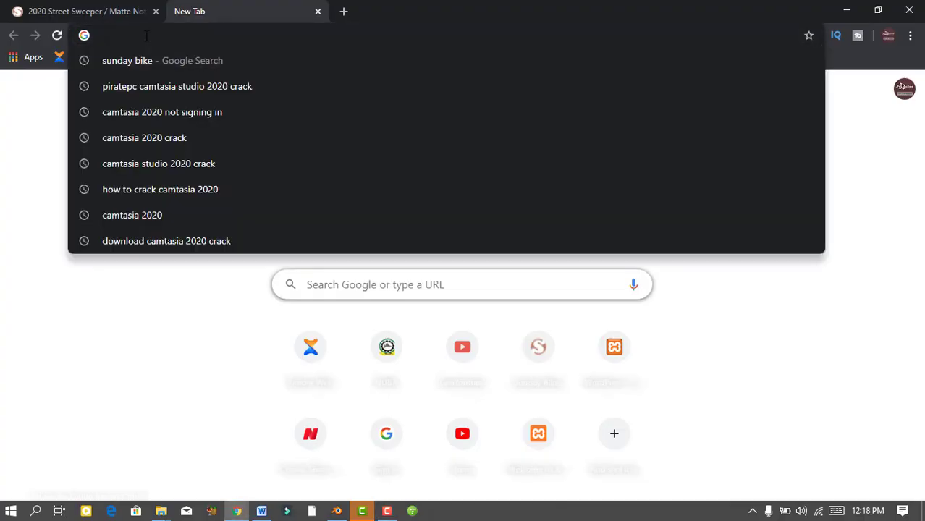
pyautogui.press('Return')
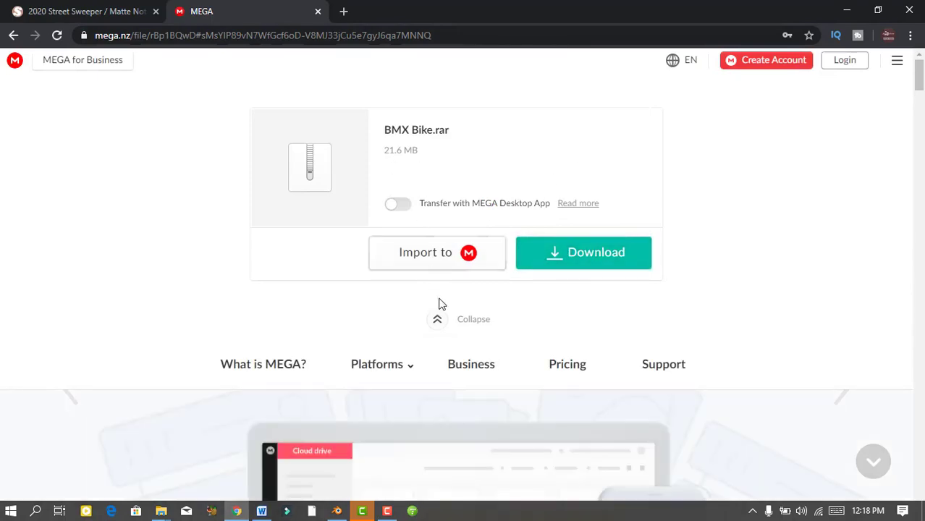
# Step: Go to sundaybikes.com in a new Chrome window
pyautogui.scroll(-5, 467, 288)
pyautogui.scroll(5, 465, 286)
pyautogui.hotkey('ctrl', 'n')
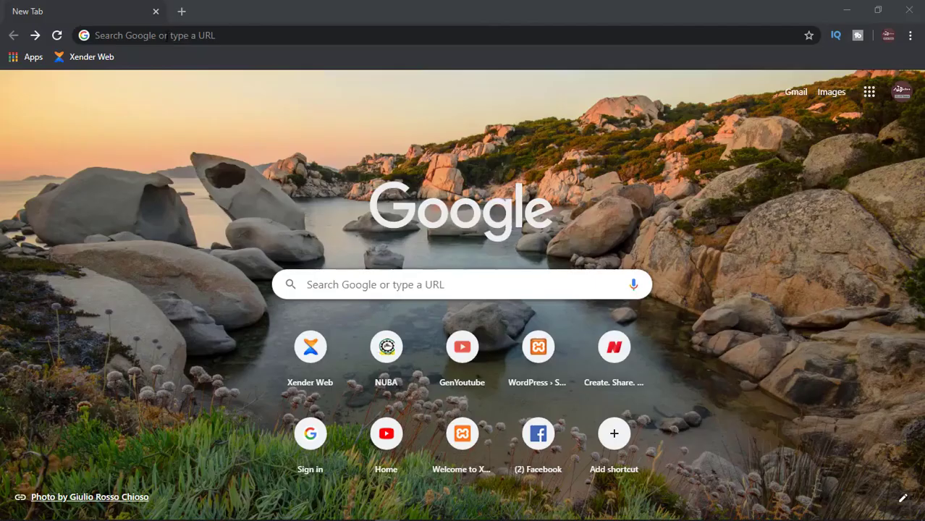
pyautogui.click(165, 36)
pyautogui.write('sundaybikes.com')
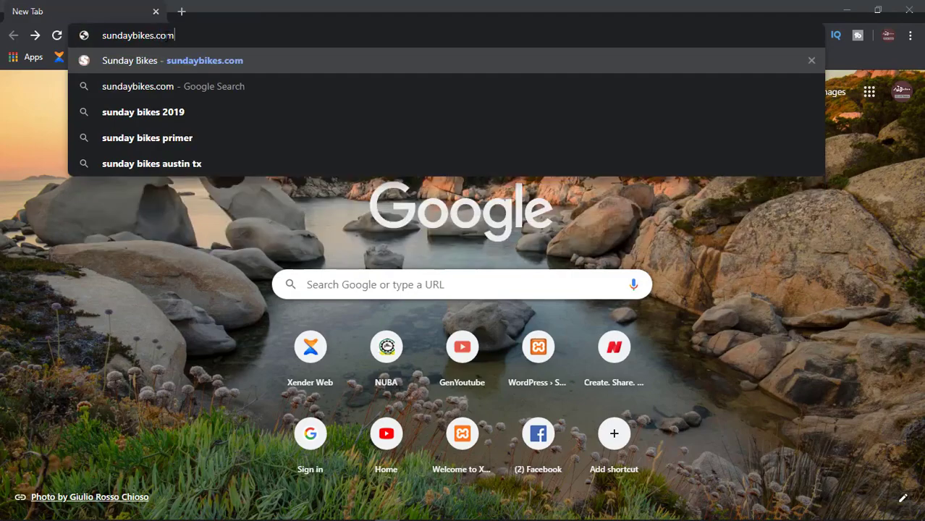
pyautogui.press('Return')
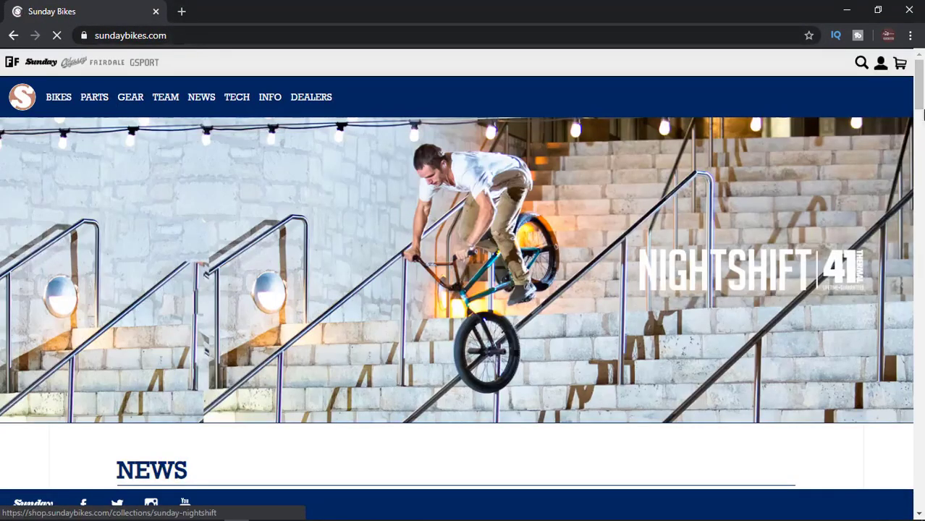
# Step: Page through the 2020 Street Sweeper's photo gallery
pyautogui.moveTo(919, 95); pyautogui.dragTo(920, 221)
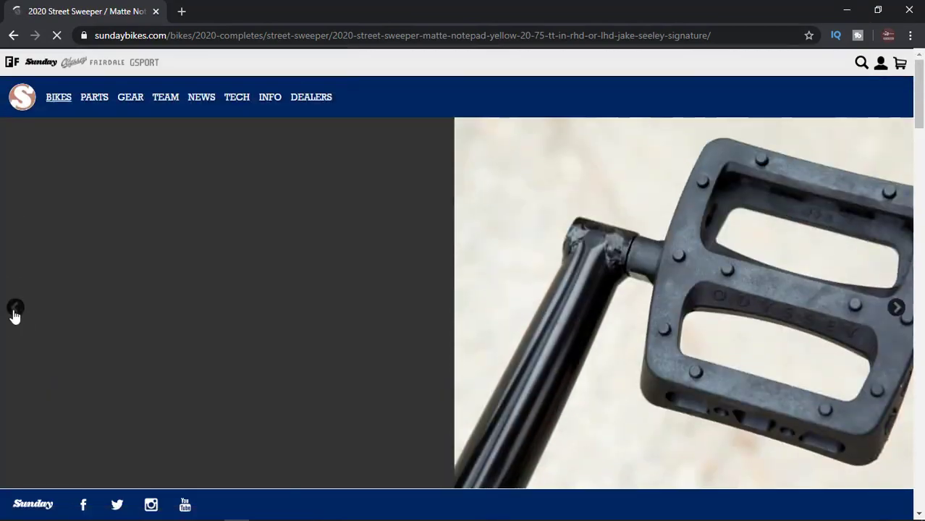
pyautogui.click(15, 311)
pyautogui.click(16, 312)
pyautogui.click(17, 312)
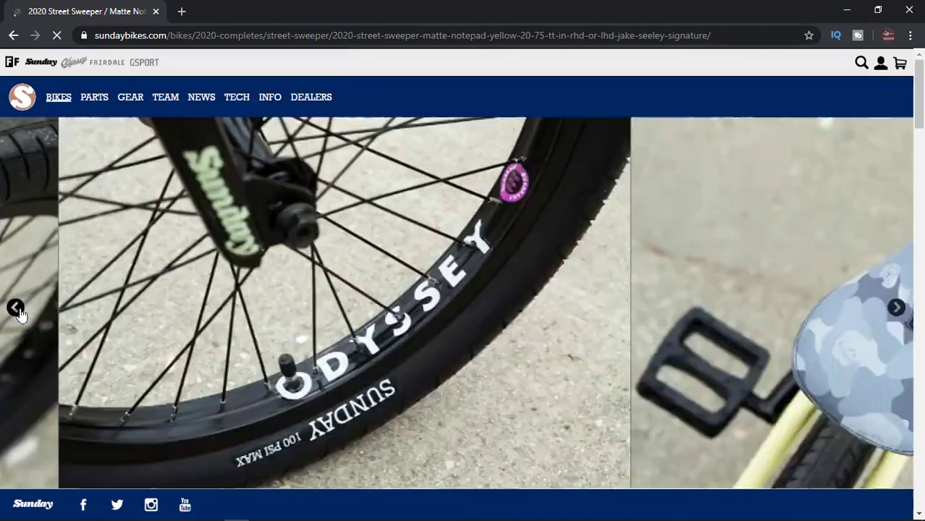
pyautogui.click(20, 313)
pyautogui.click(18, 311)
pyautogui.click(17, 312)
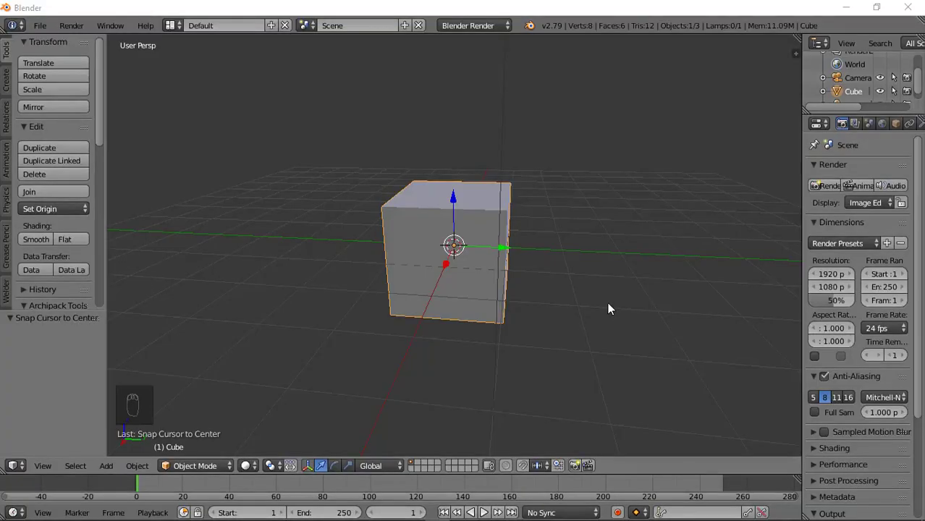
# Step: Face the cube frontally, enable Background Images in the N panel, add an image slot and browse for its picture
pyautogui.moveTo(613, 286); pyautogui.dragTo(496, 290, button='middle')
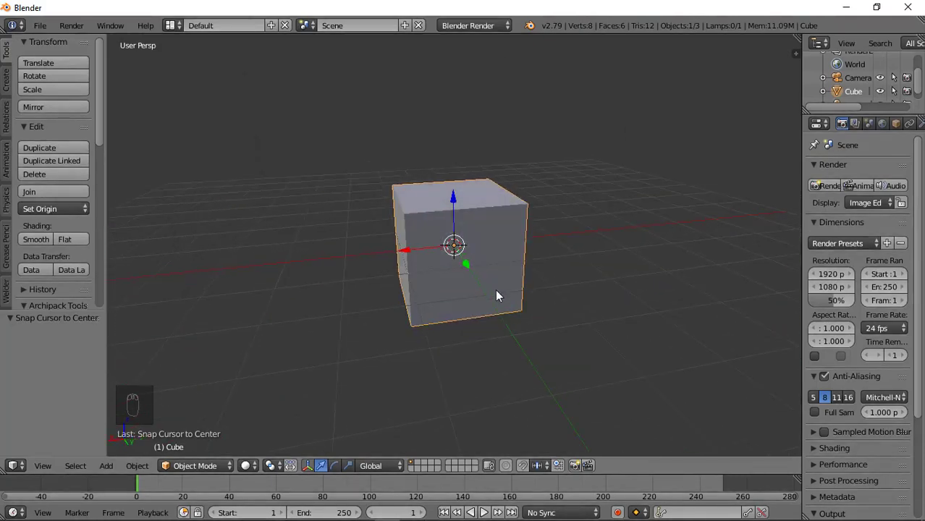
pyautogui.press('n')
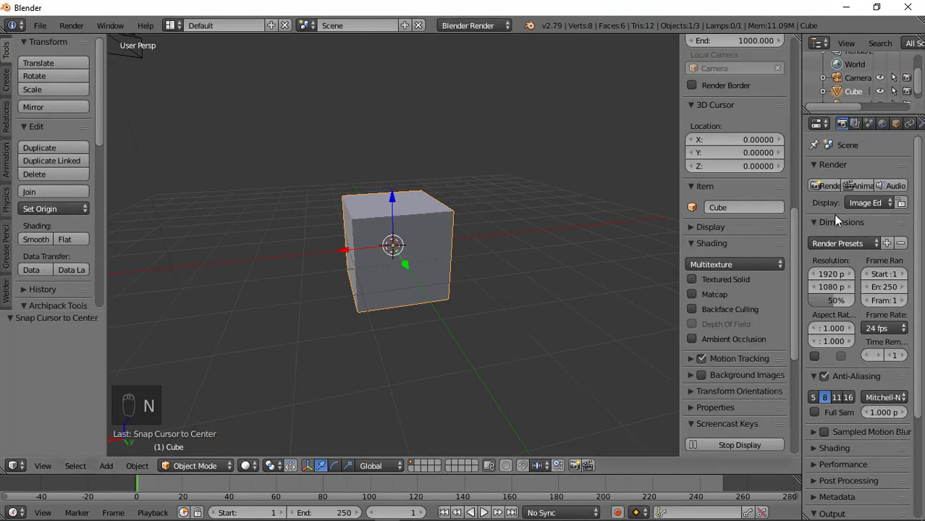
pyautogui.scroll(-5, 763, 264)
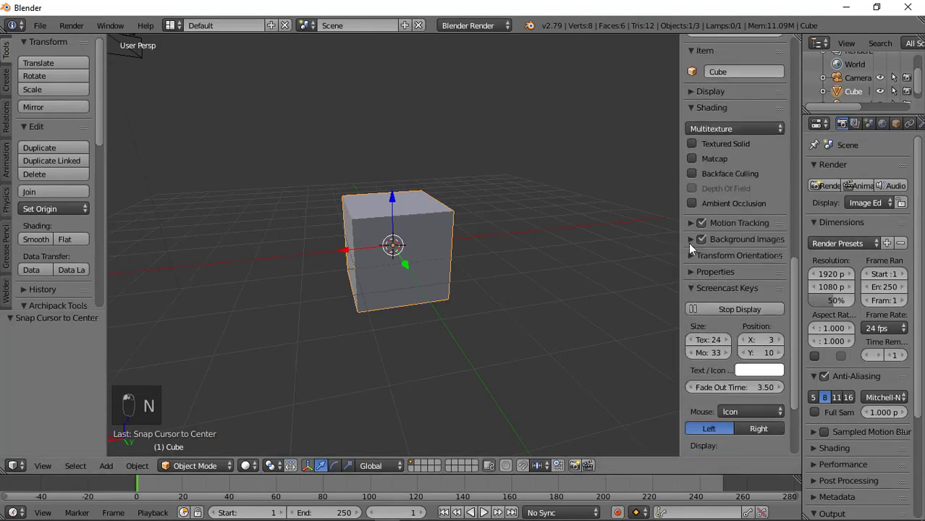
pyautogui.click(690, 239)
pyautogui.click(727, 259)
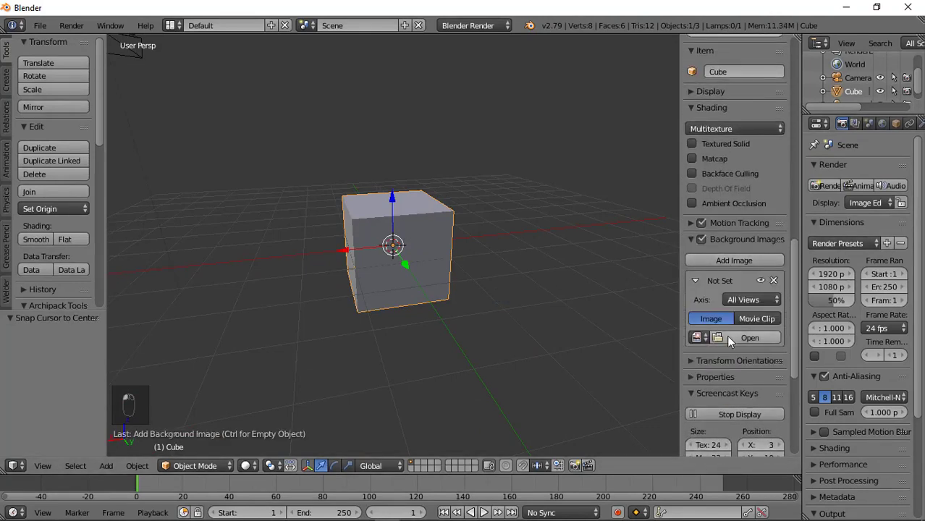
pyautogui.click(746, 338)
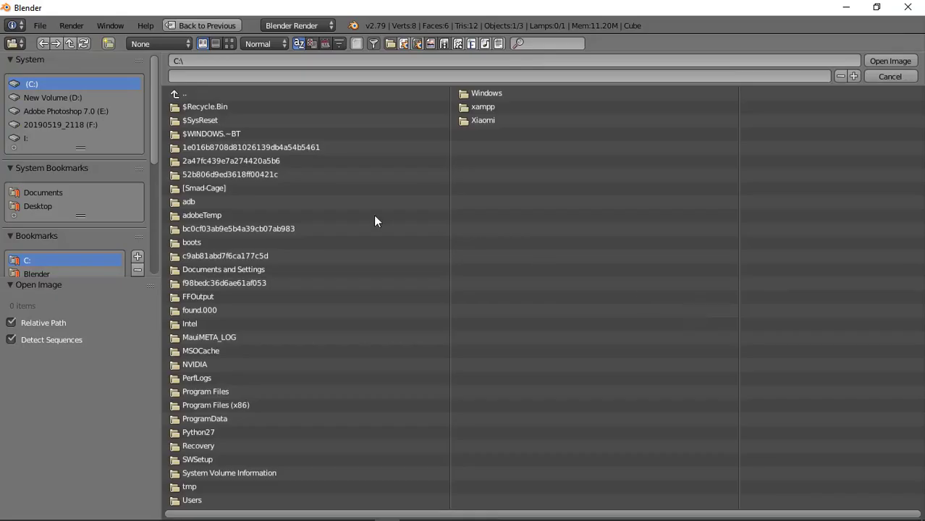
# Step: Load the blueprint bike photo from References\BMX Bike\Images as the viewport background
pyautogui.scroll(-2, 53, 272)
pyautogui.click(49, 257)
pyautogui.click(44, 250)
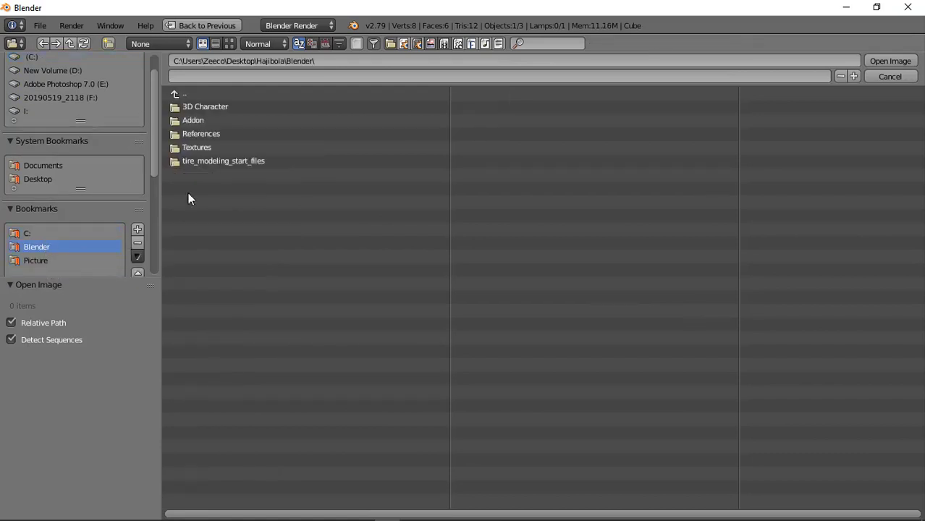
pyautogui.click(192, 134)
pyautogui.click(194, 133)
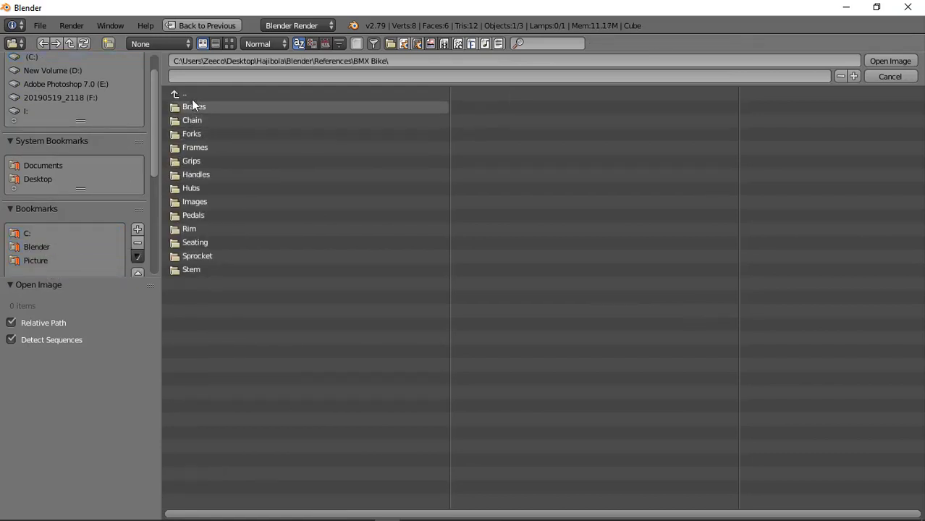
pyautogui.click(229, 44)
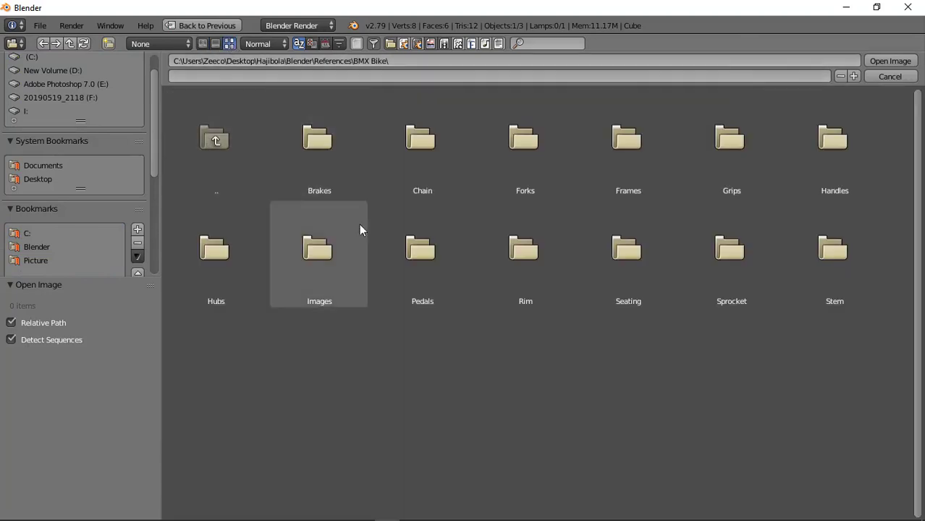
pyautogui.click(349, 290)
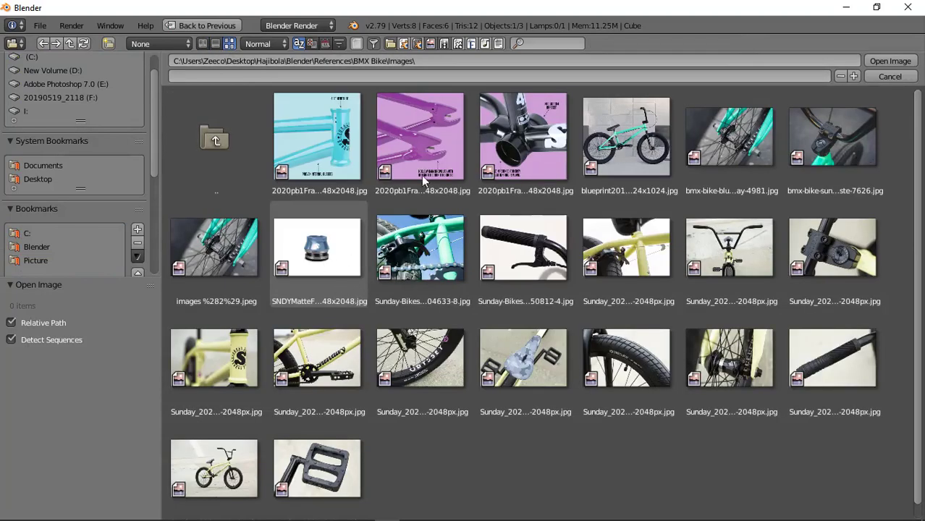
pyautogui.doubleClick(615, 149)
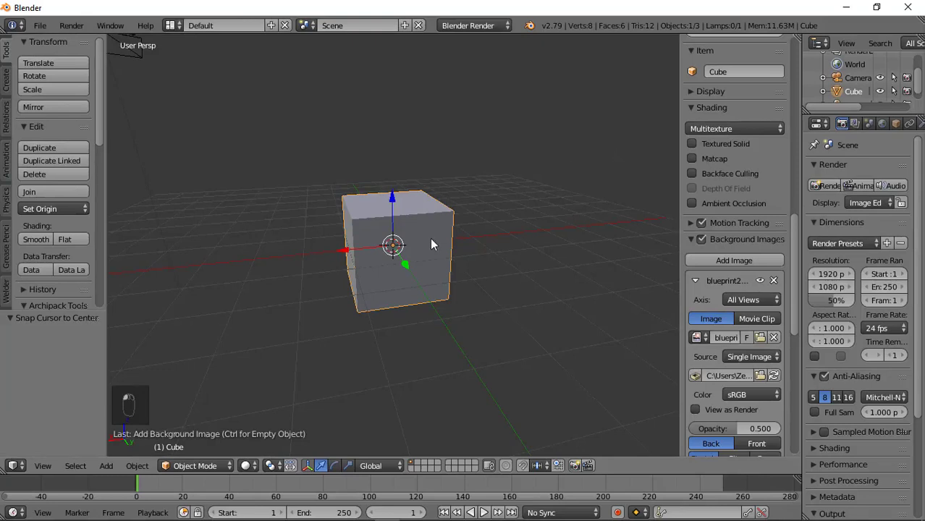
# Step: Switch to the orthographic Right view and show the background image only in the Right view
pyautogui.scroll(1, 427, 225)
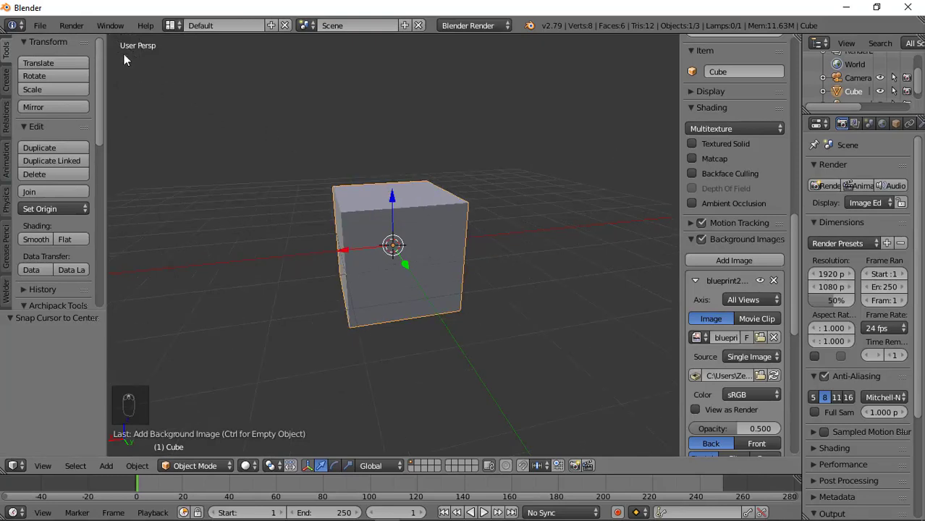
pyautogui.press('KP_5')
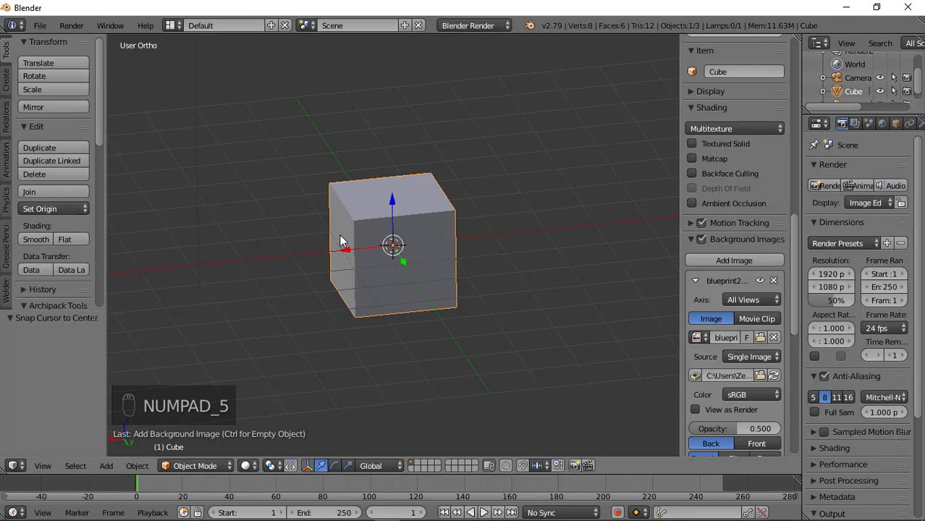
pyautogui.press('KP_1')
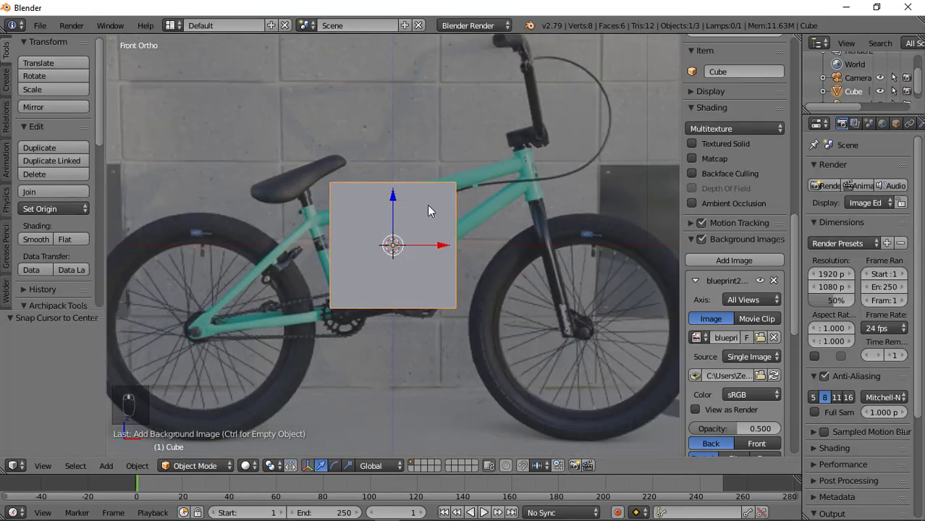
pyautogui.press('KP_3')
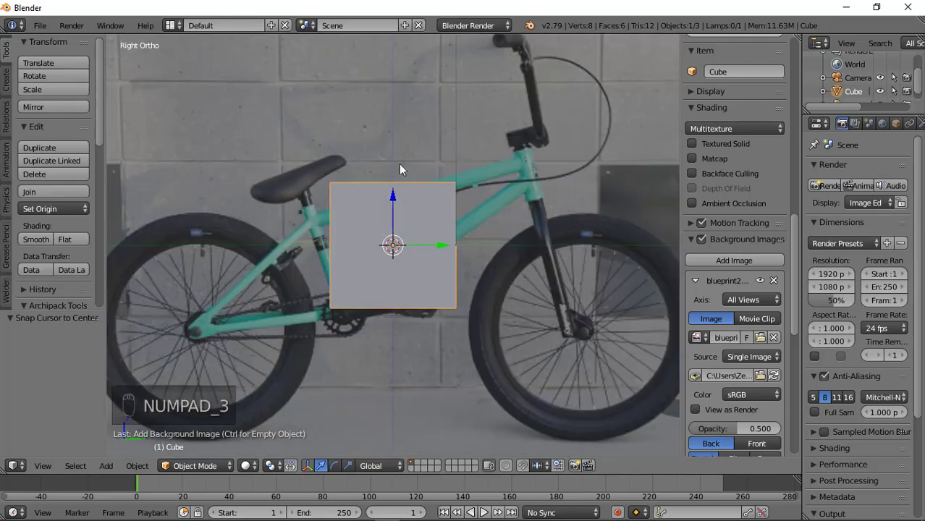
pyautogui.click(750, 300)
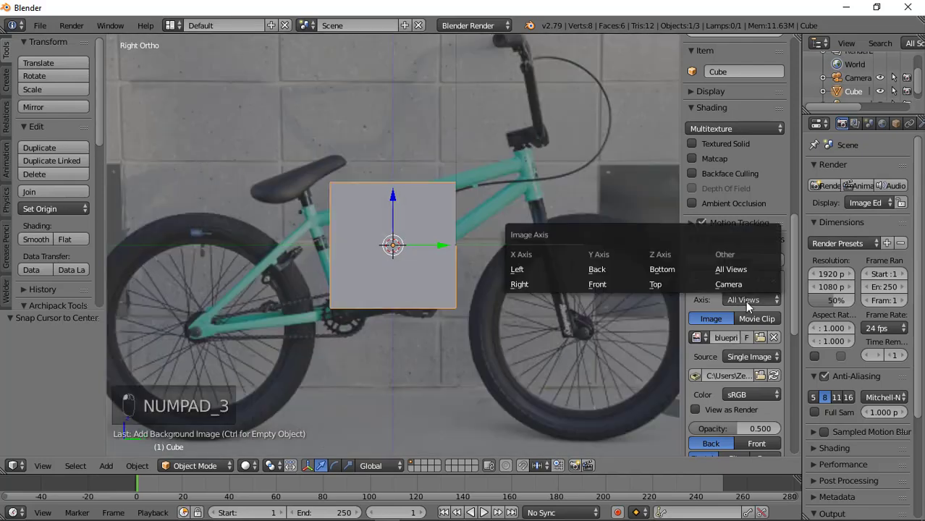
pyautogui.click(547, 286)
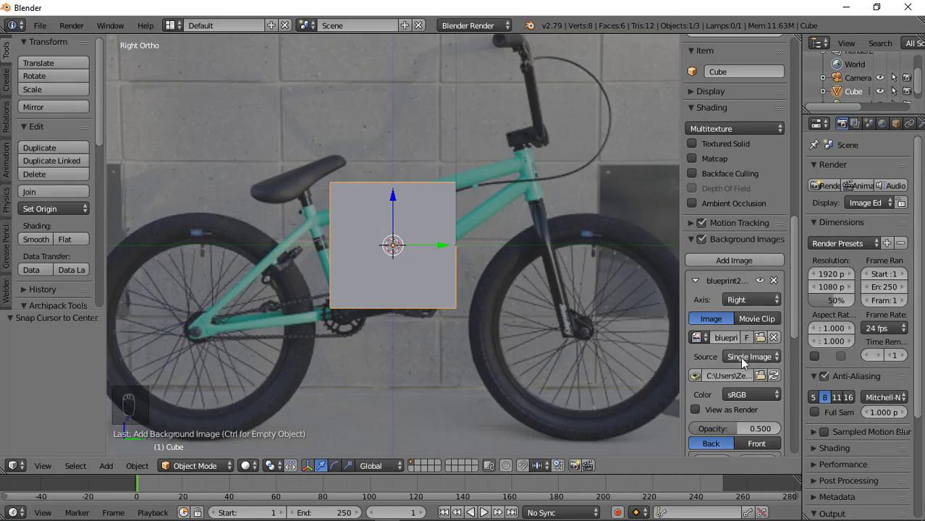
# Step: Set the background image opacity to 0.7 and hide the properties sidebar
pyautogui.click(745, 425)
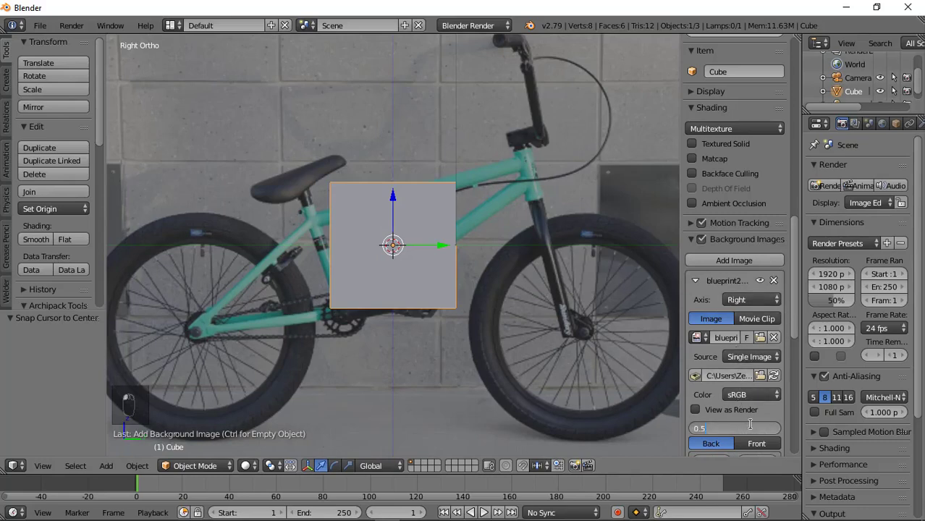
pyautogui.write('0.7')
pyautogui.press('Return')
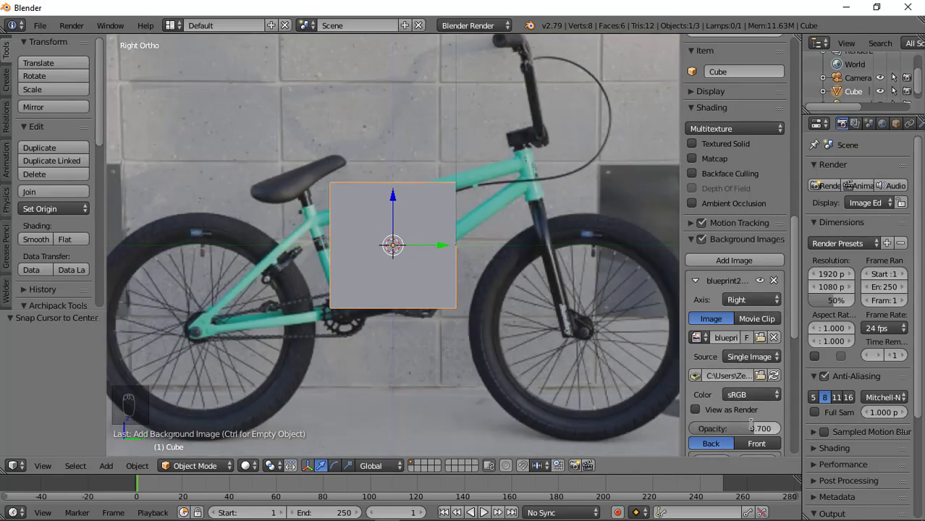
pyautogui.press('n')
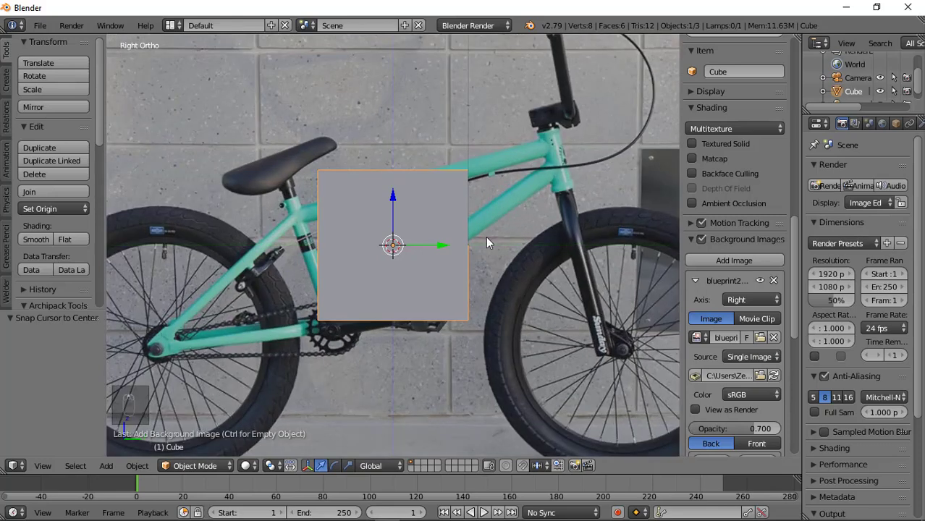
pyautogui.scroll(2, 635, 223)
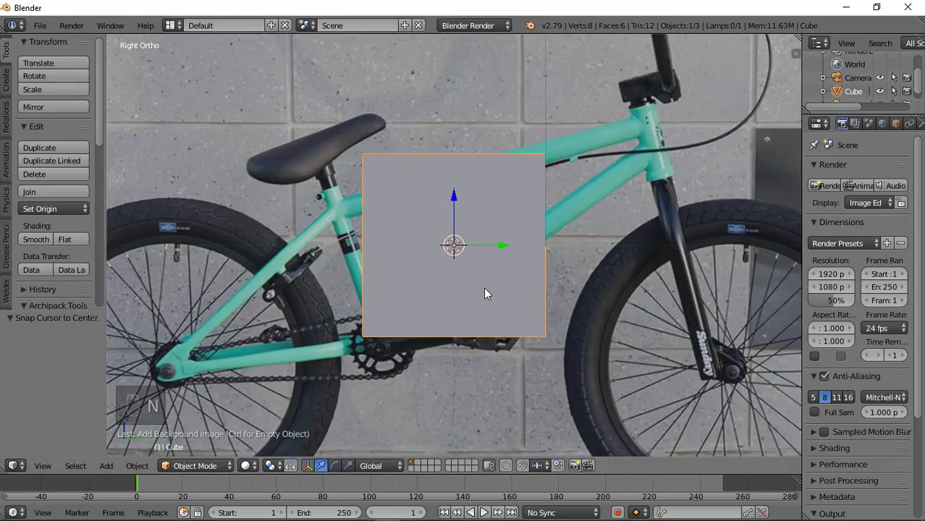
# Step: Delete the default cube and add a cylinder mesh
pyautogui.press('x')
pyautogui.click(453, 261)
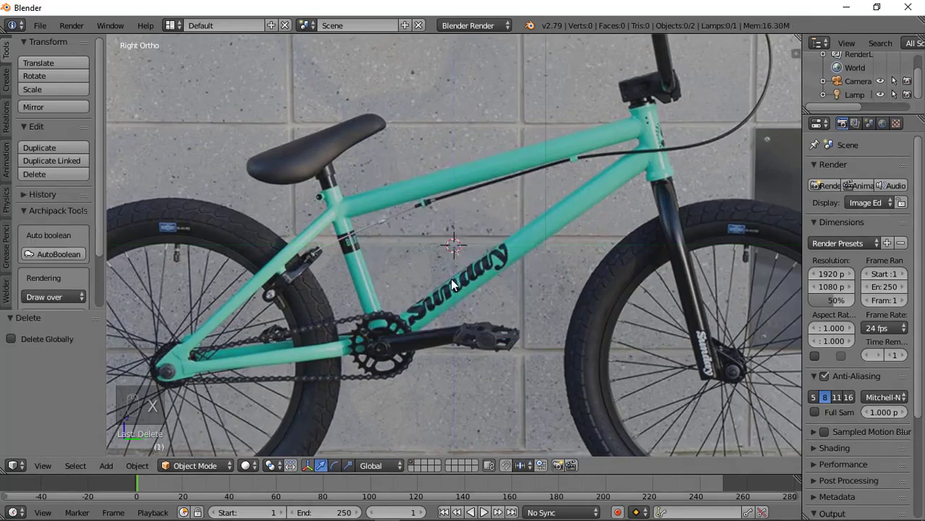
pyautogui.hotkey('shift', 'a')
pyautogui.moveTo(450, 278)
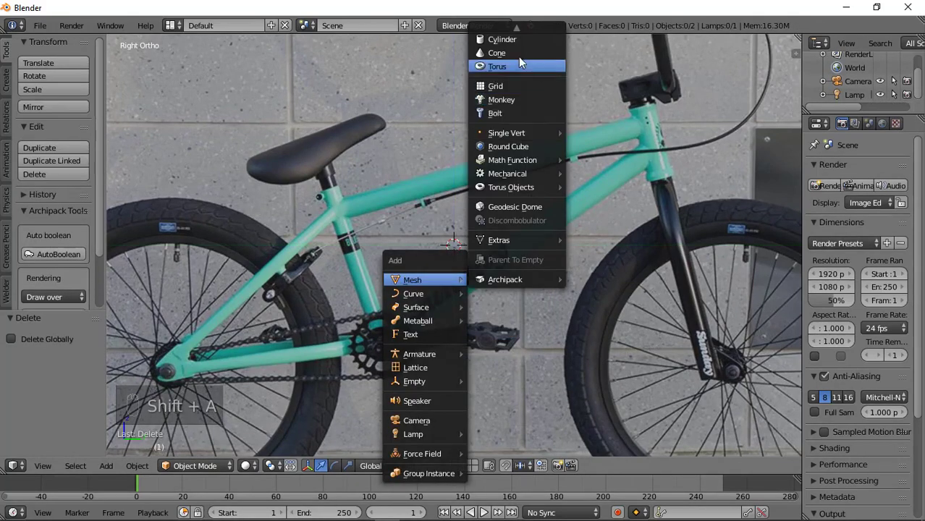
pyautogui.click(518, 41)
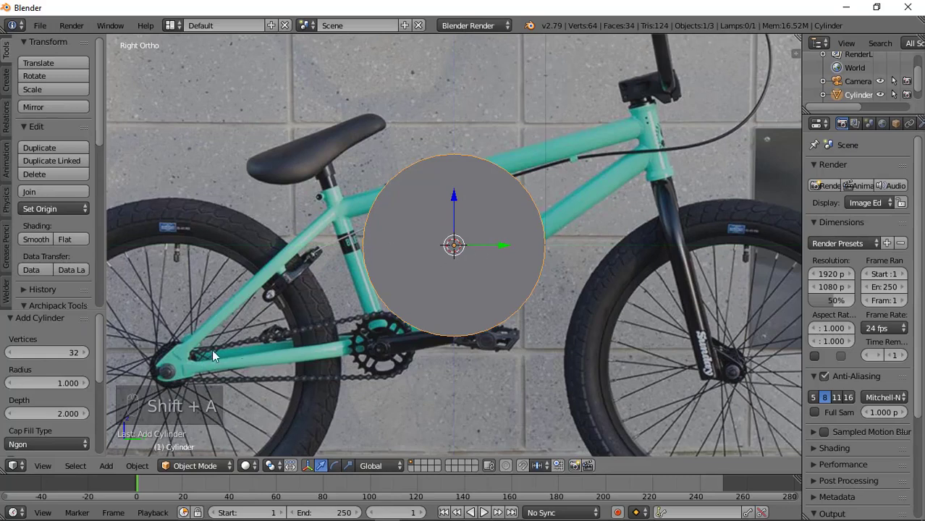
# Step: Give the cylinder 16 vertices with Align to View off, and hide the tool shelf
pyautogui.scroll(-3, 43, 362)
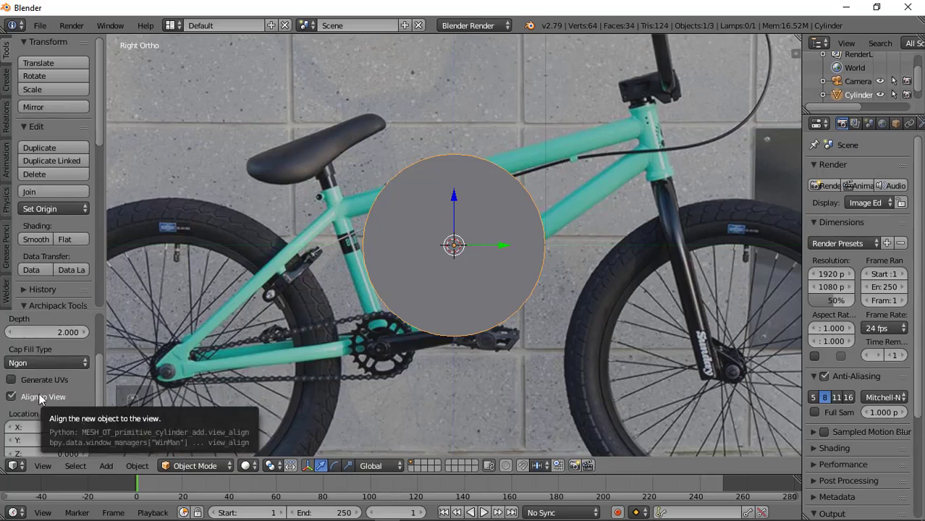
pyautogui.click(40, 398)
pyautogui.scroll(3, 49, 390)
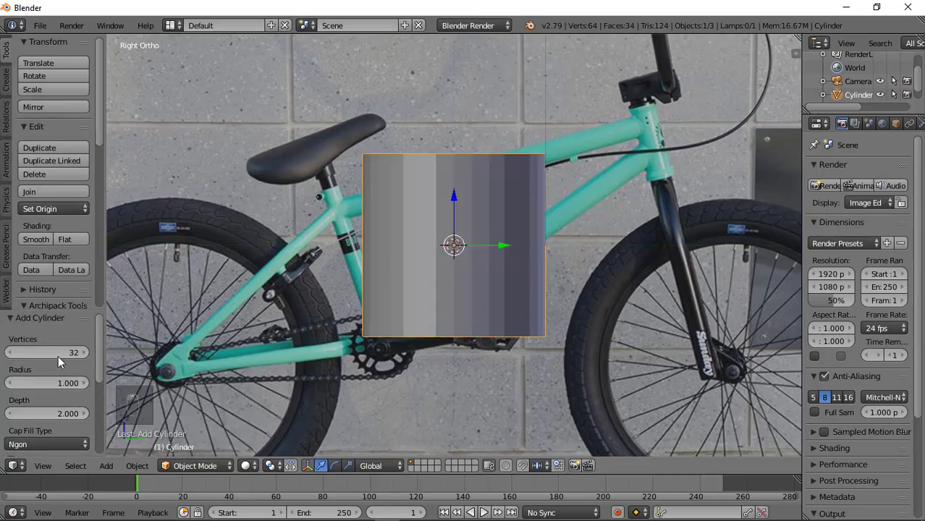
pyautogui.click(58, 353)
pyautogui.press('Return')
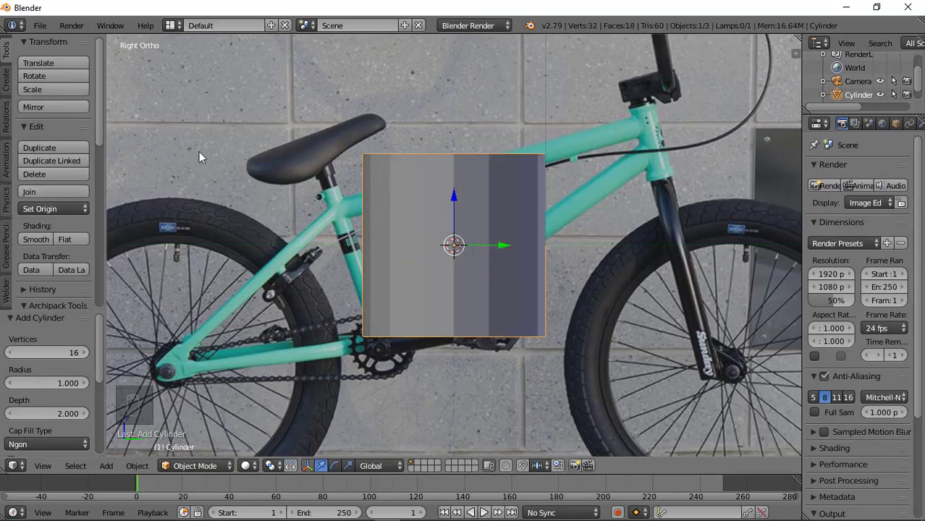
pyautogui.press('t')
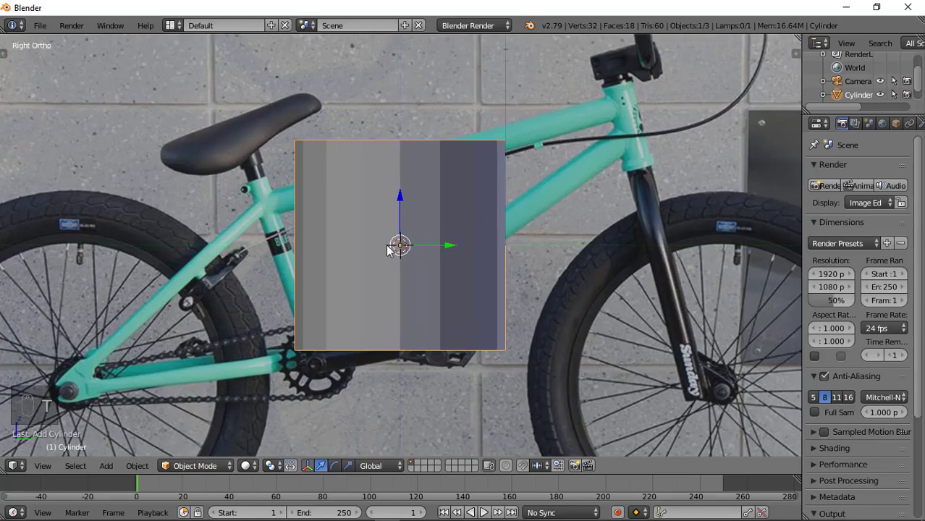
# Step: In wireframe edit mode, shrink the cylinder and stretch it along Z into a long tube
pyautogui.press('Tab')
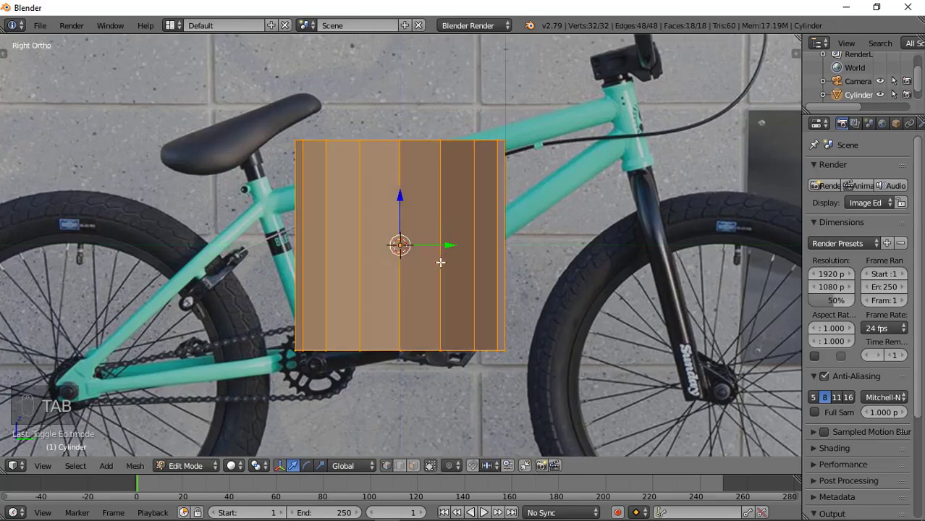
pyautogui.press('z')
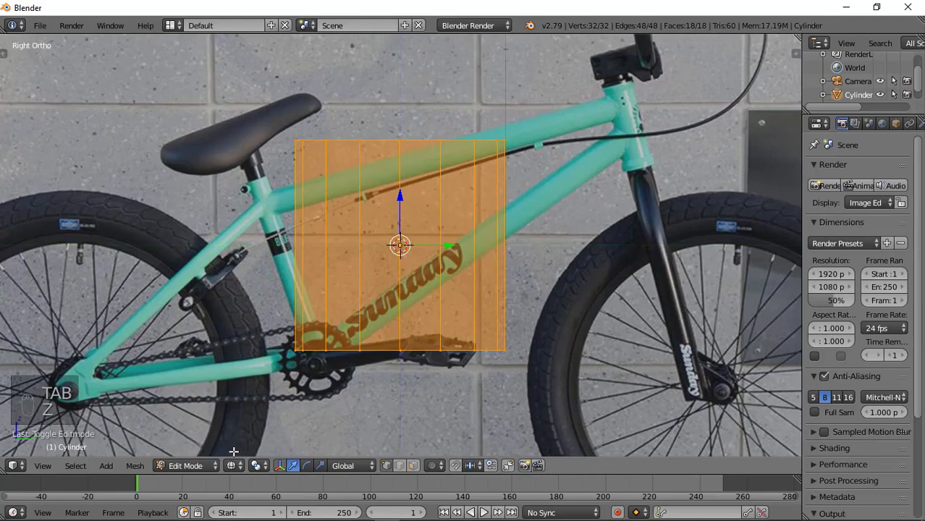
pyautogui.press('r')
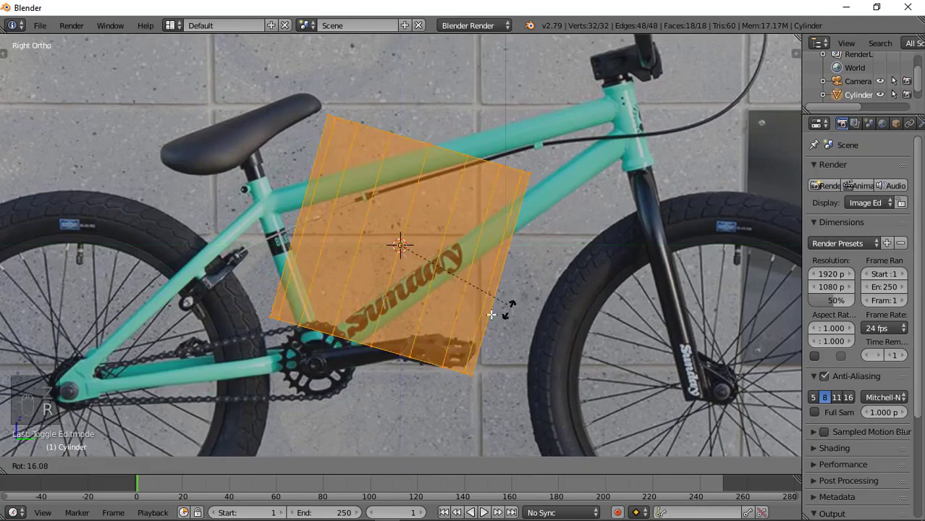
pyautogui.rightClick(459, 314)
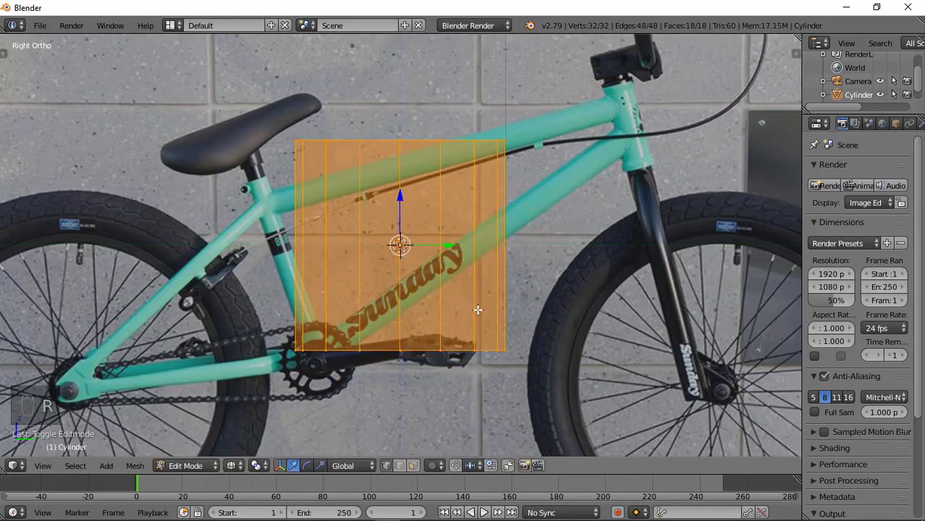
pyautogui.press('s')
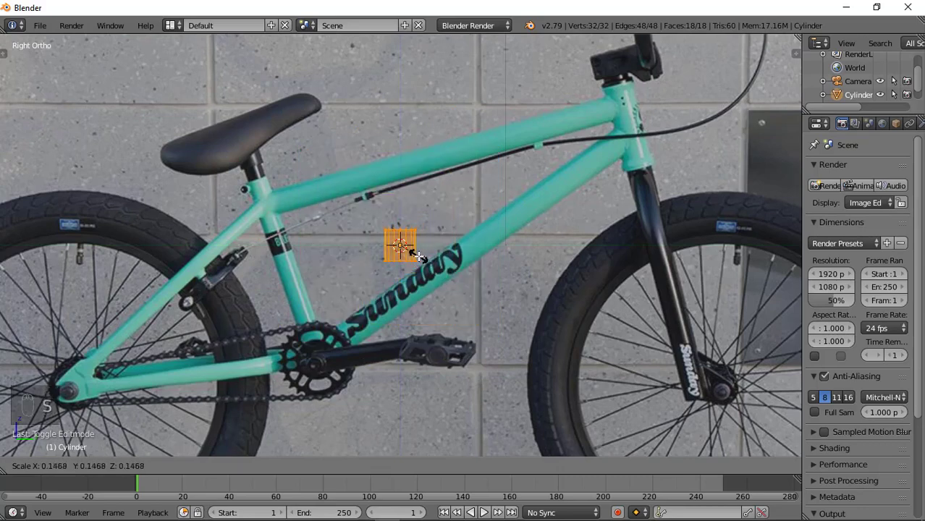
pyautogui.click(441, 291)
pyautogui.press('s')
pyautogui.press('z')
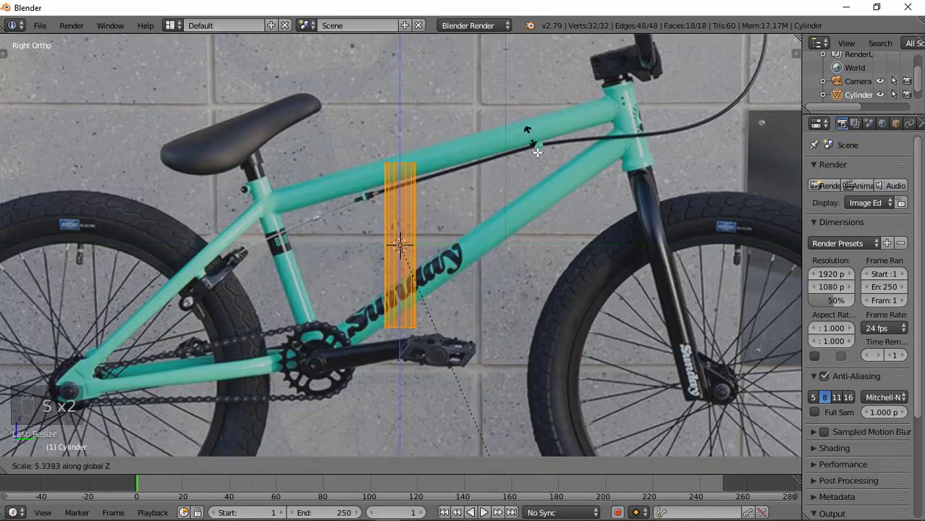
pyautogui.click(582, 243)
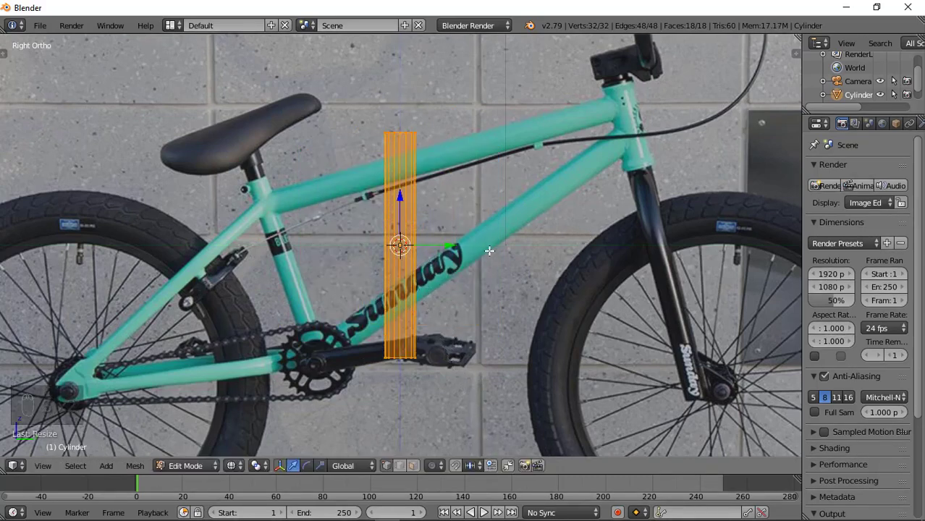
# Step: Move and rotate the tube so it lies along the top tube in the photo
pyautogui.press('r')
pyautogui.rightClick(451, 249)
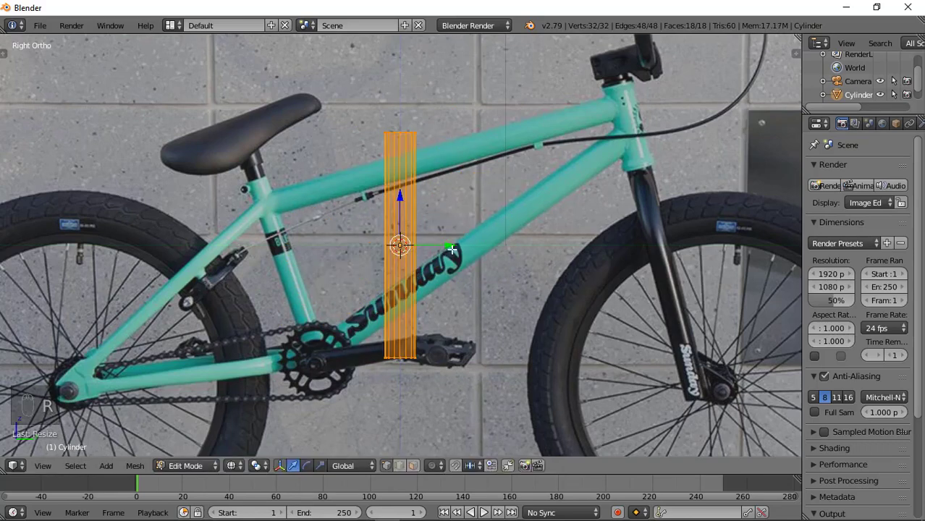
pyautogui.press('g')
pyautogui.click(470, 180)
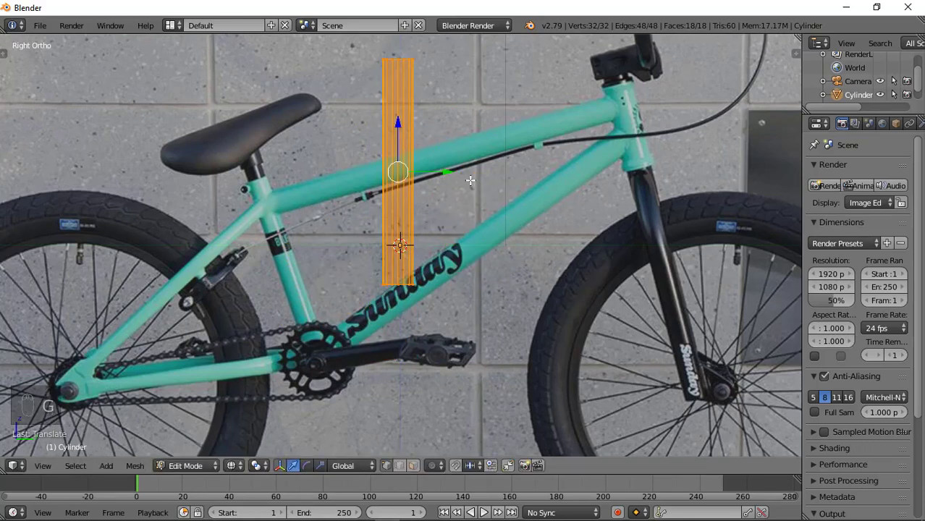
pyautogui.press('r')
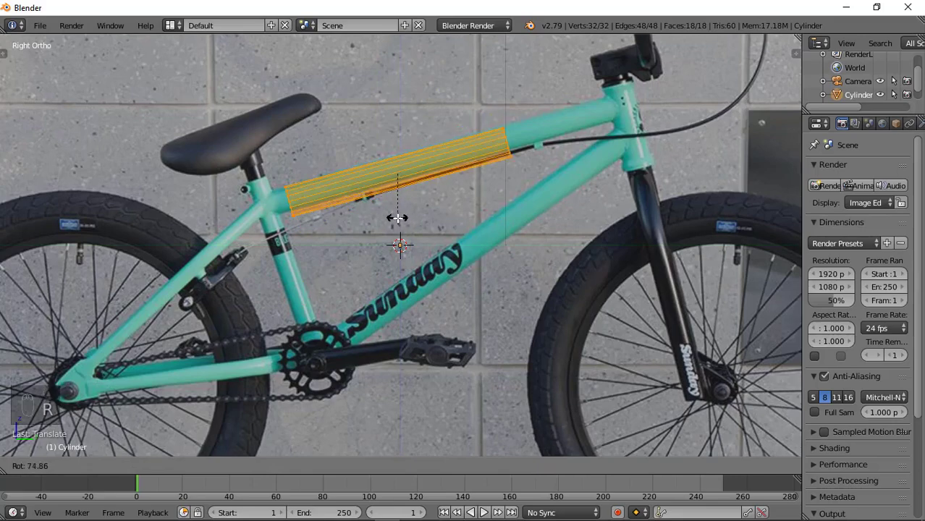
pyautogui.click(397, 218)
pyautogui.scroll(4, 449, 184)
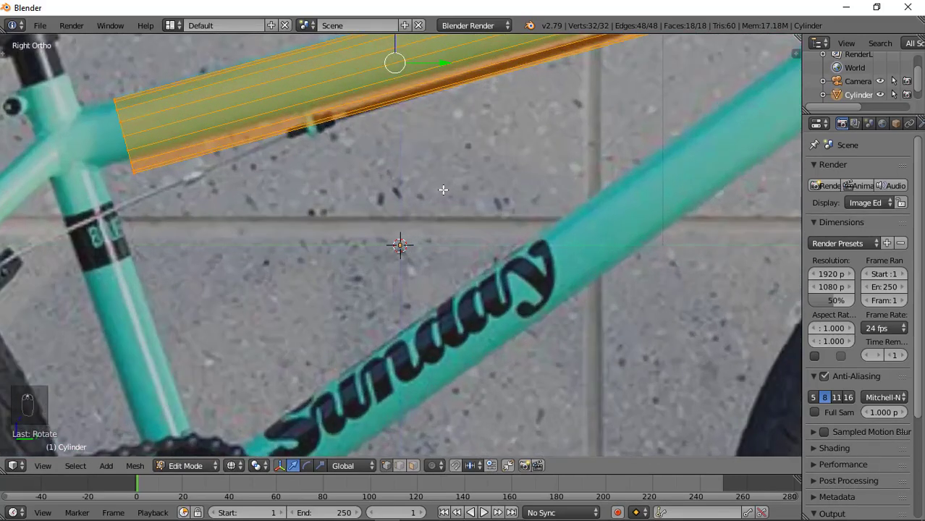
pyautogui.press('KP_Decimal')
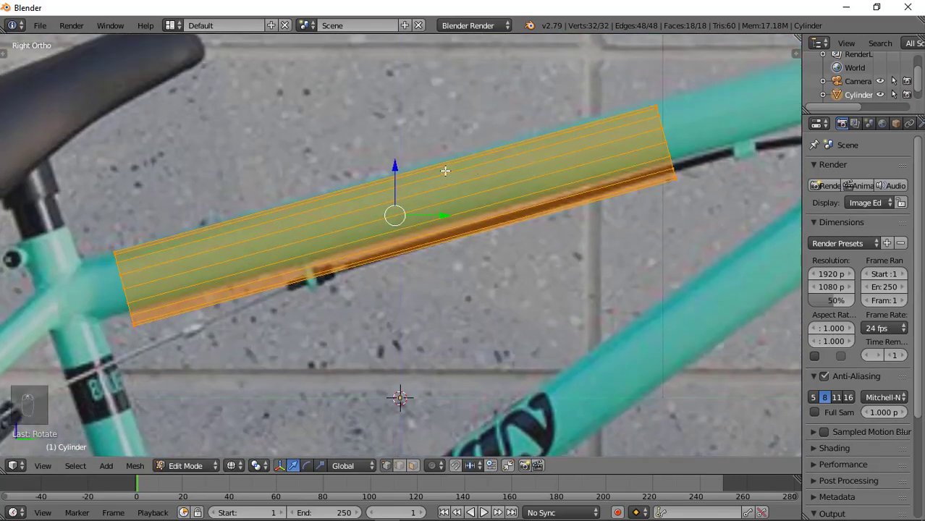
# Step: Fine-tune the tube's angle and position, then thin it with Alt+S
pyautogui.press('r')
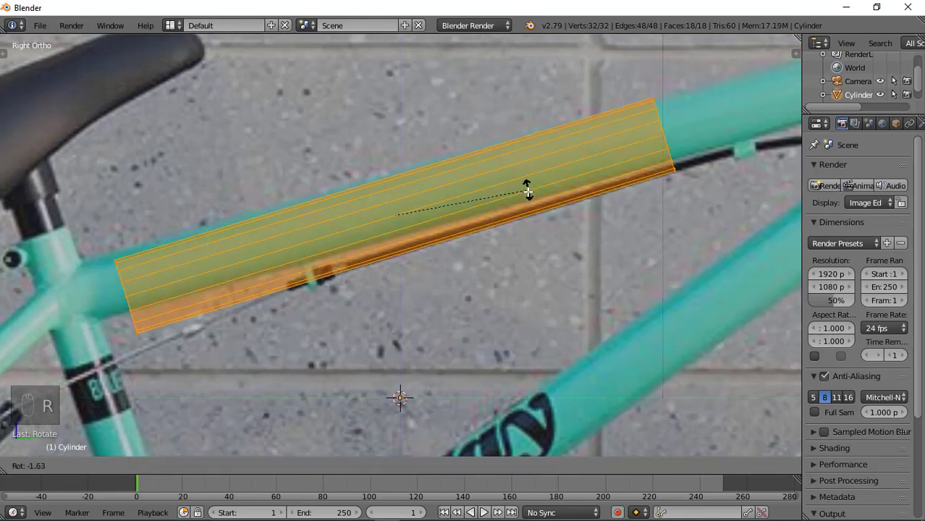
pyautogui.click(494, 251)
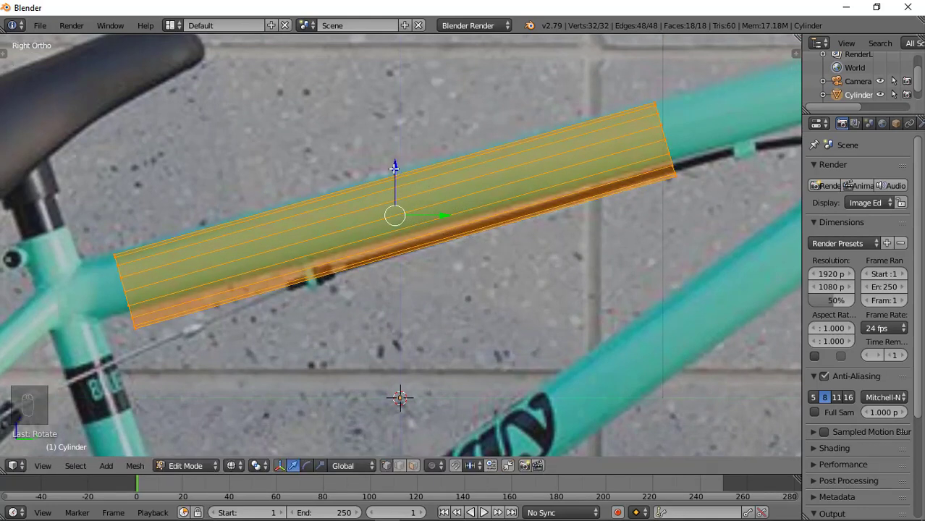
pyautogui.moveTo(395, 168); pyautogui.dragTo(395, 155)
pyautogui.hotkey('alt', 's')
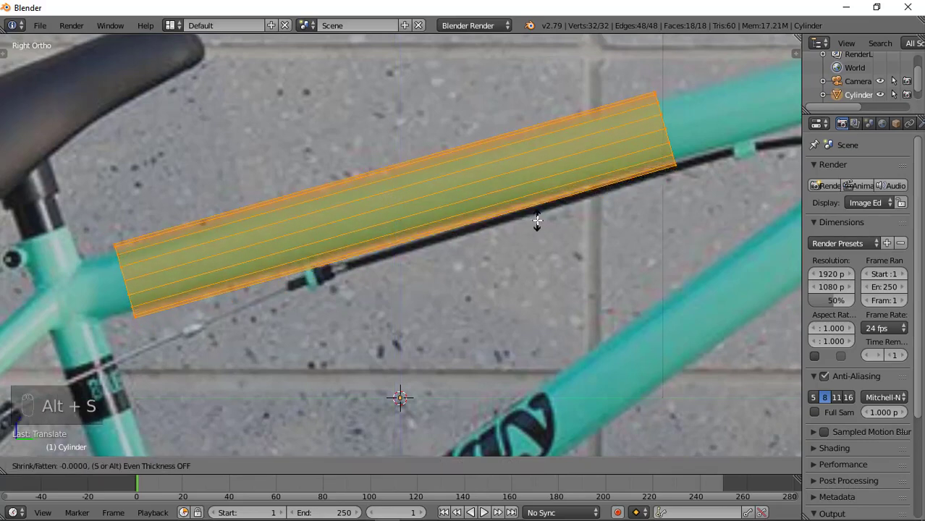
pyautogui.moveTo(518, 214)
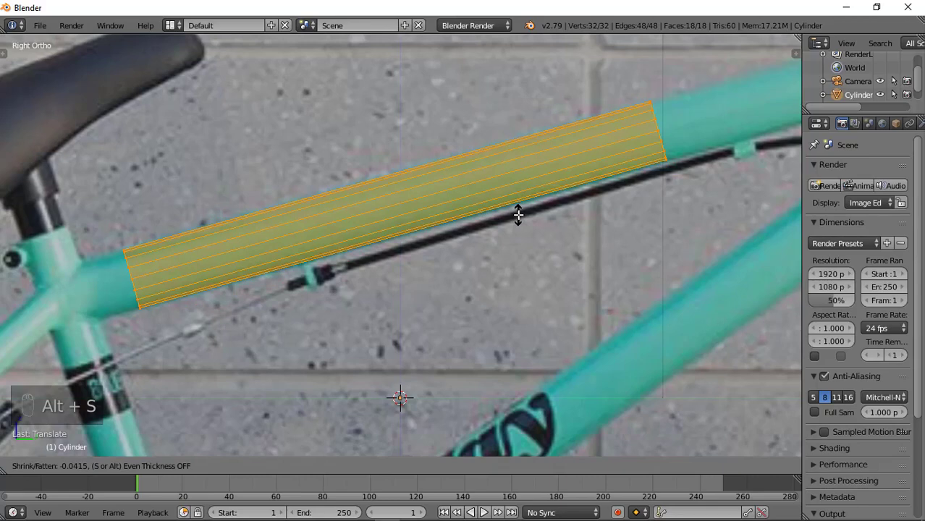
pyautogui.click(519, 214)
# Step: Edge-slide the tube's front end loop, unclamped, to the head tube junction
pyautogui.press('a')
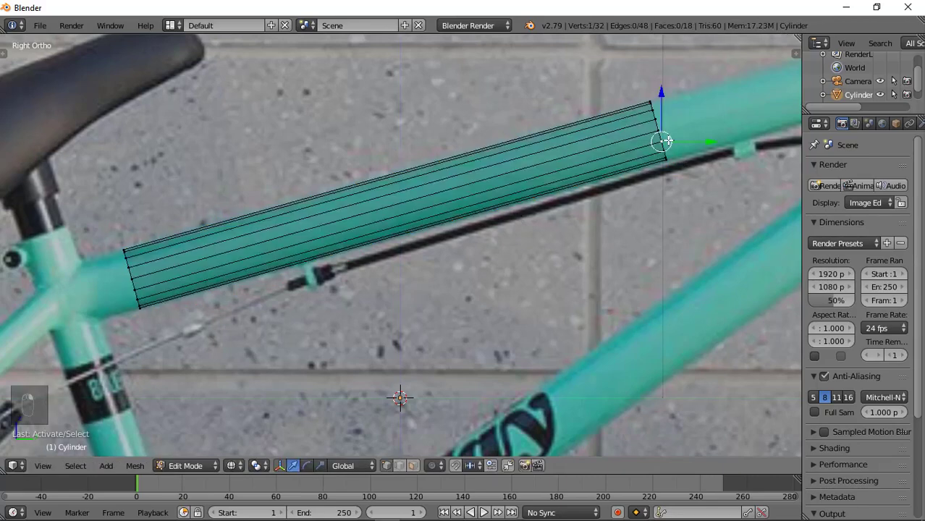
pyautogui.keyDown('alt'); pyautogui.rightClick(663, 135); pyautogui.keyUp('alt')
pyautogui.keyDown('shift'); pyautogui.moveTo(666, 130); pyautogui.dragTo(515, 134, button='middle'); pyautogui.keyUp('shift')
pyautogui.scroll(-3, 483, 171)
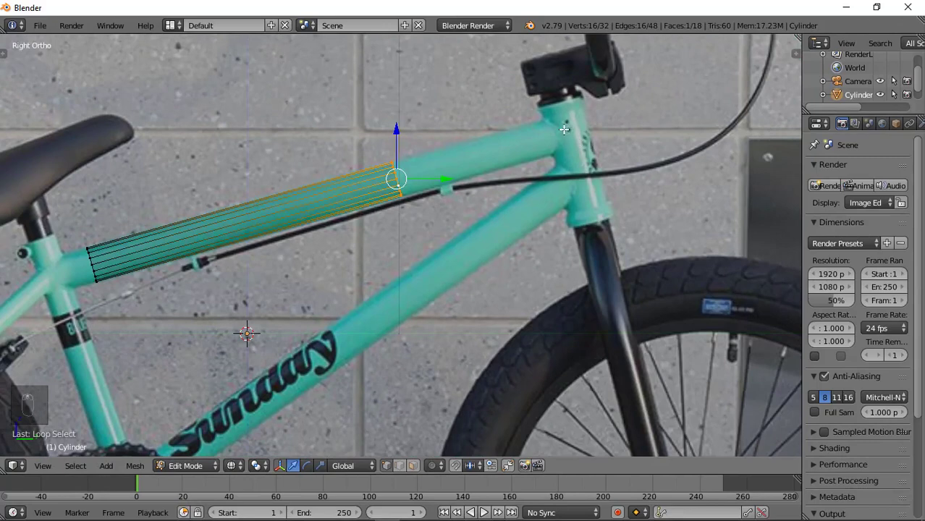
pyautogui.press('g')
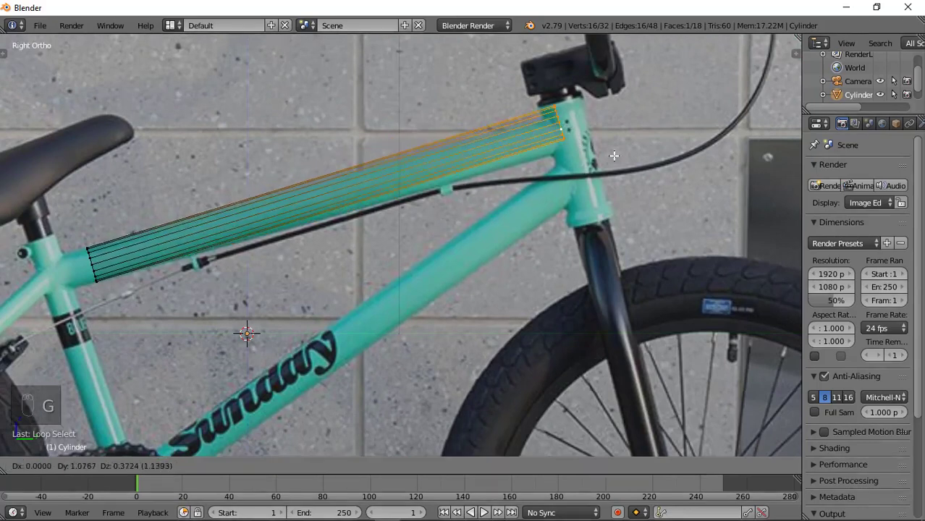
pyautogui.rightClick(580, 189)
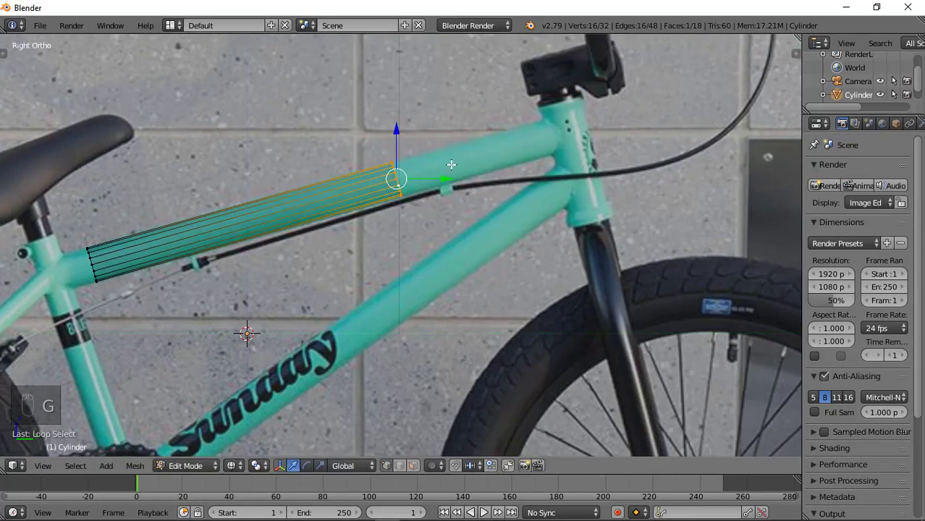
pyautogui.press('g')
pyautogui.press('g')
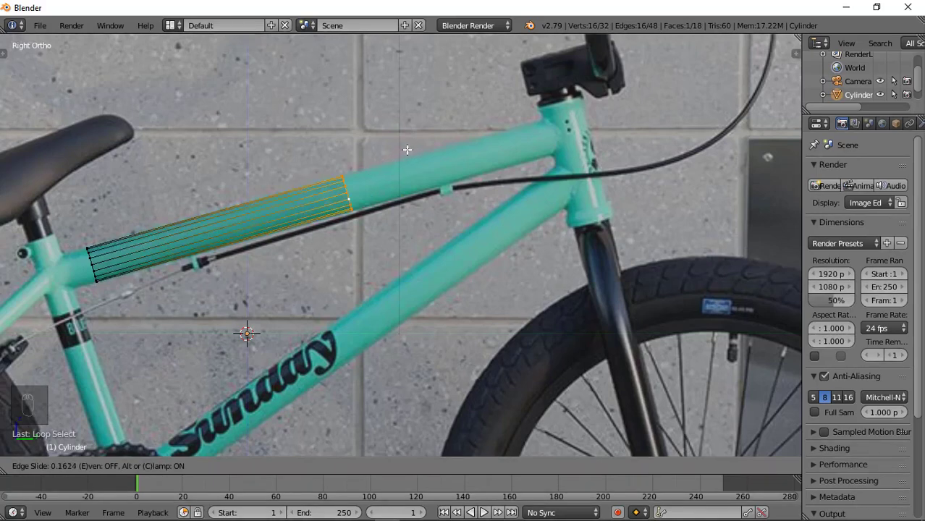
pyautogui.press('c')
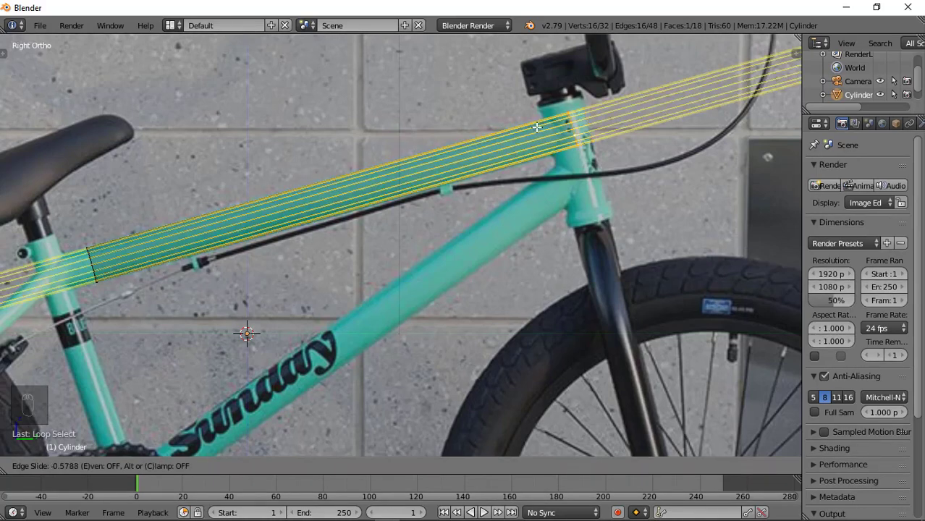
pyautogui.click(536, 127)
pyautogui.keyDown('ctrl'); pyautogui.hscroll(-4, 412, 180); pyautogui.keyUp('ctrl')
pyautogui.keyDown('shift'); pyautogui.scroll(-4, 303, 202); pyautogui.keyUp('shift')
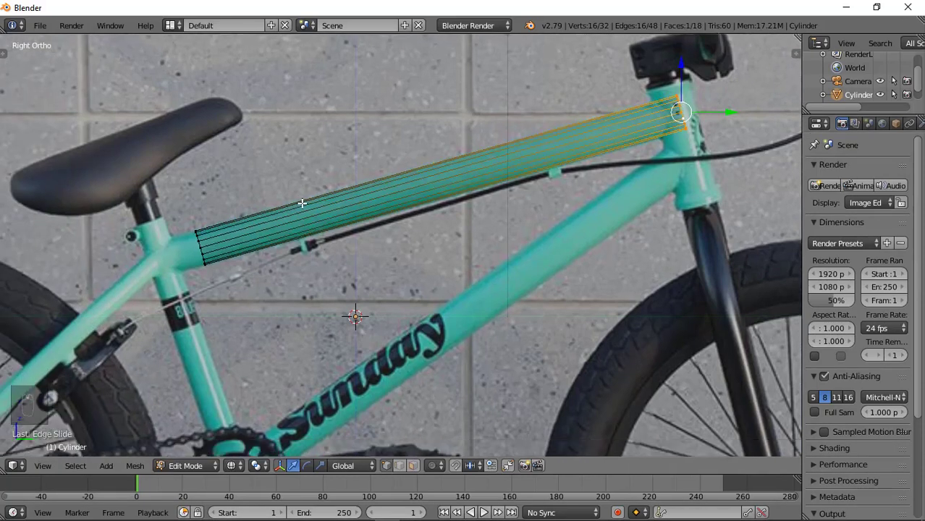
pyautogui.keyDown('ctrl'); pyautogui.hscroll(-4, 263, 154); pyautogui.keyUp('ctrl')
# Step: Edge-slide the other end loop to the seat tube junction
pyautogui.keyDown('alt'); pyautogui.rightClick(266, 179); pyautogui.keyUp('alt')
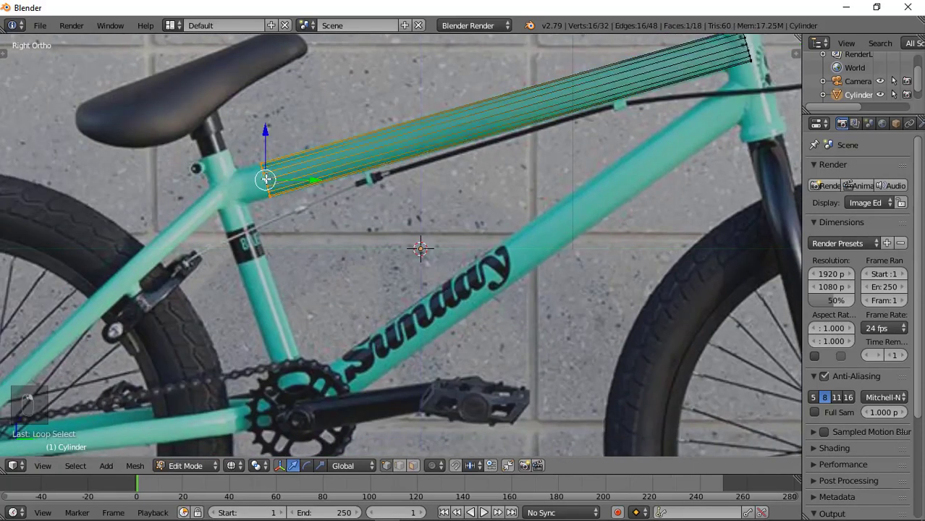
pyautogui.press('g')
pyautogui.press('g')
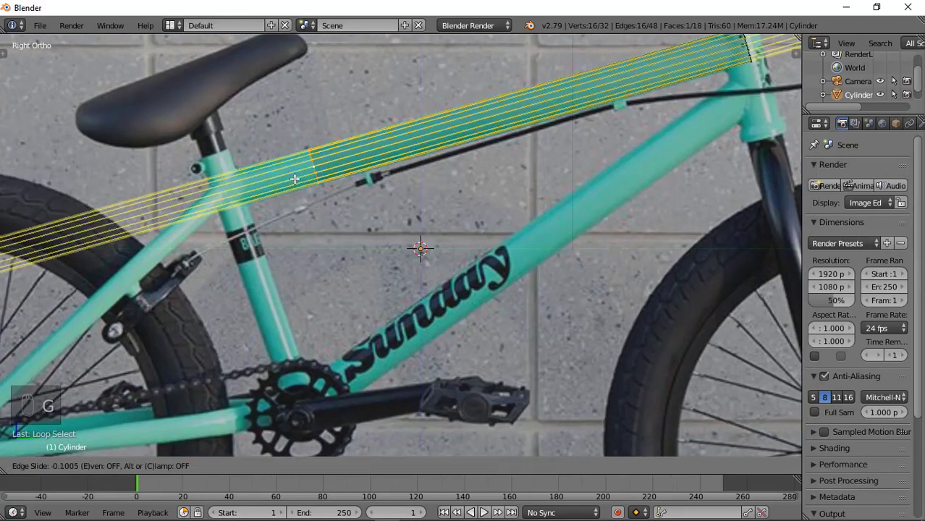
pyautogui.click(298, 174)
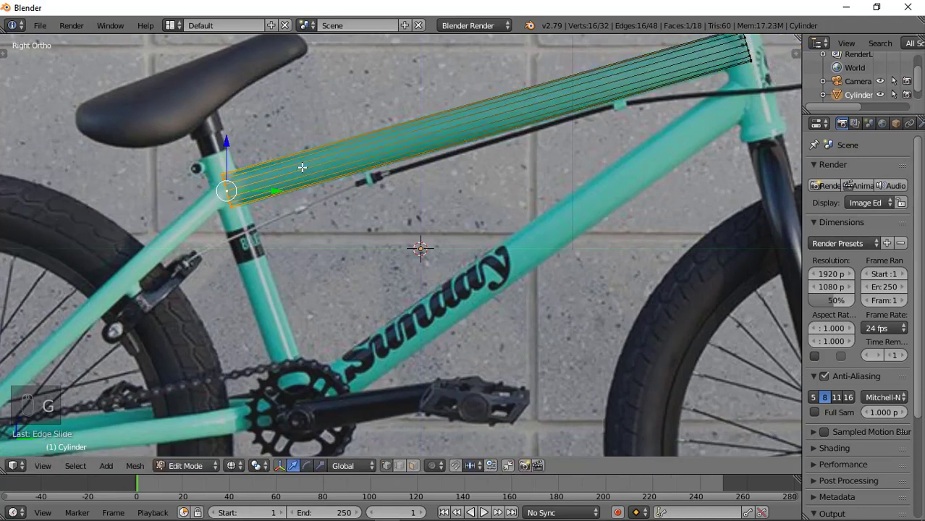
pyautogui.scroll(-3, 257, 151)
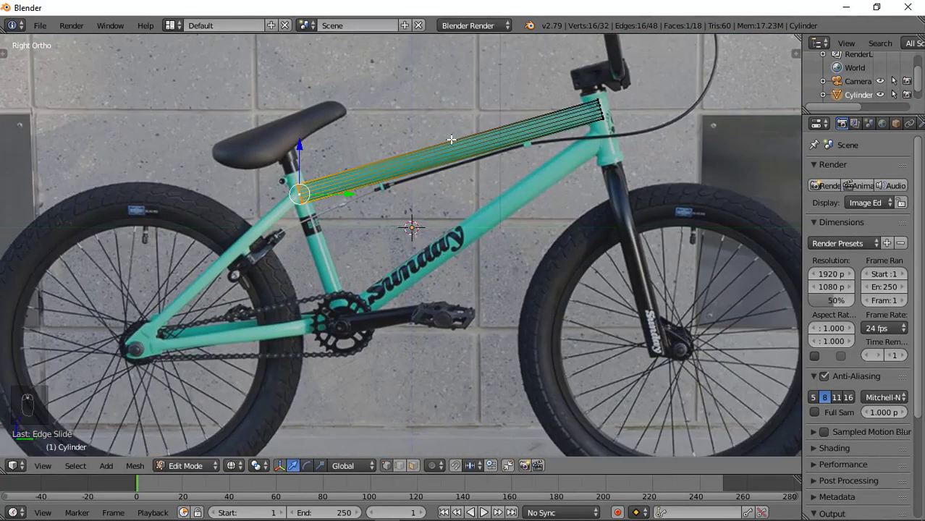
pyautogui.keyDown('ctrl'); pyautogui.hscroll(3, 447, 154); pyautogui.keyUp('ctrl')
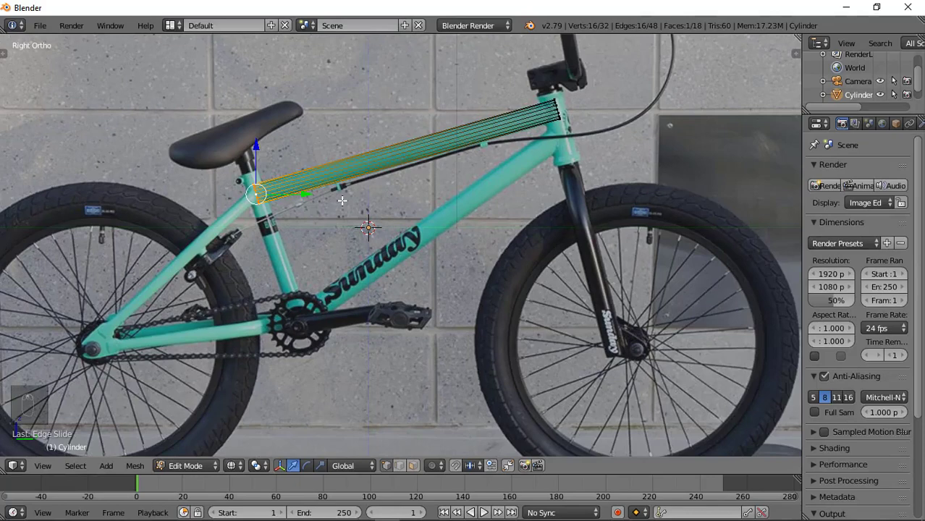
# Step: Duplicate the top tube, place the copy over the down tube, and select a vertex at its top end
pyautogui.press('a')
pyautogui.press('a')
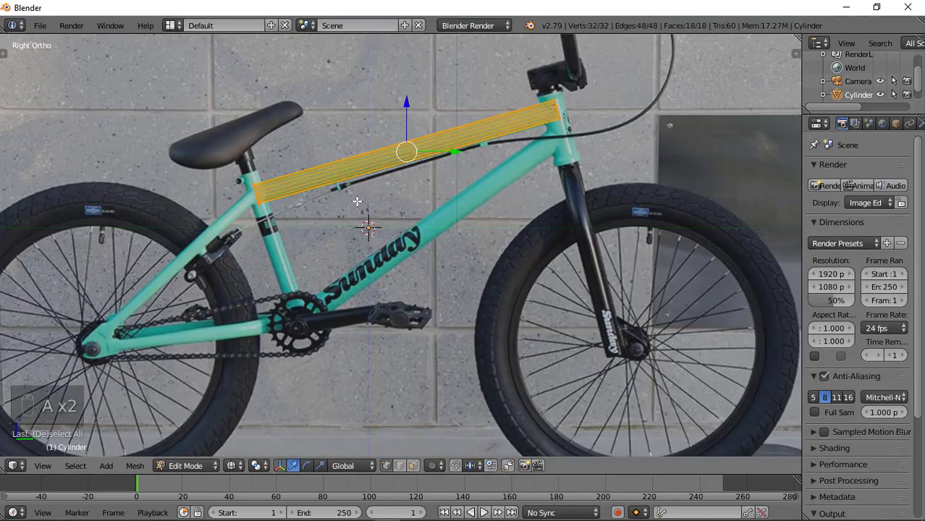
pyautogui.hotkey('shift', 'd')
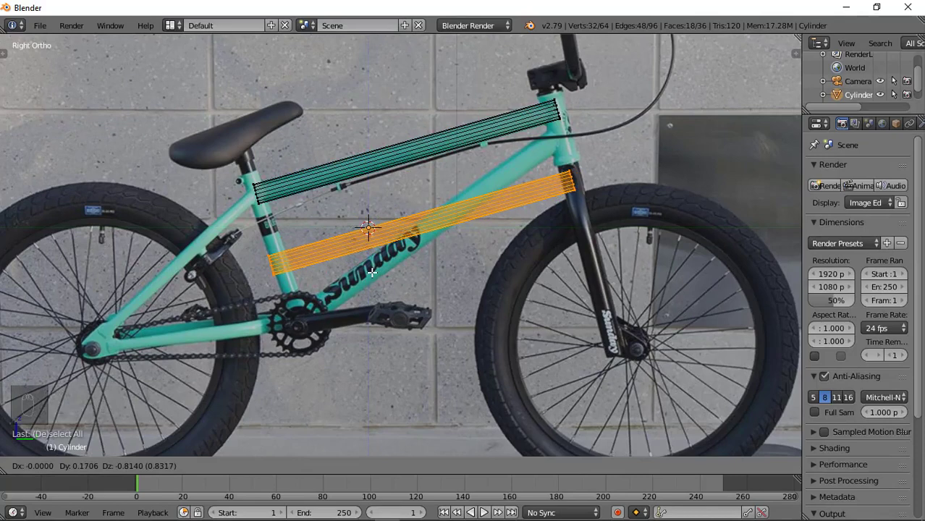
pyautogui.press('r')
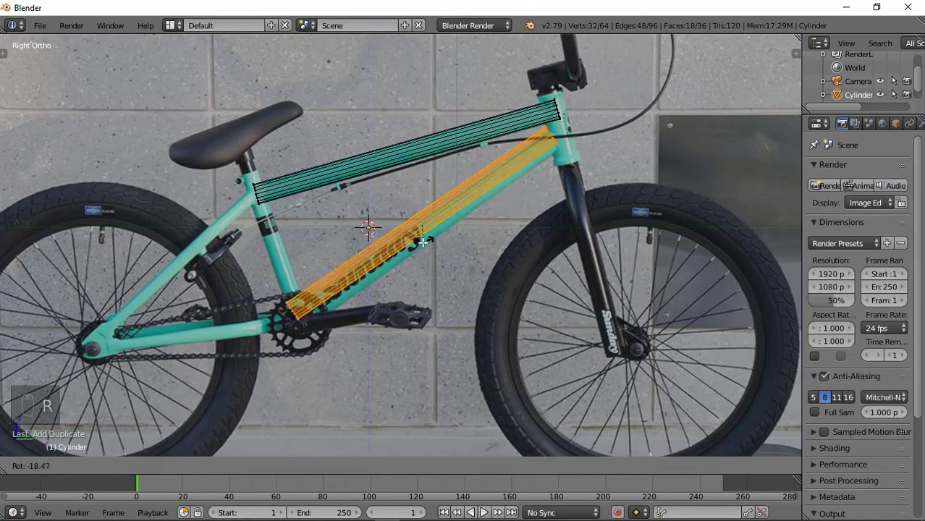
pyautogui.press('Escape')
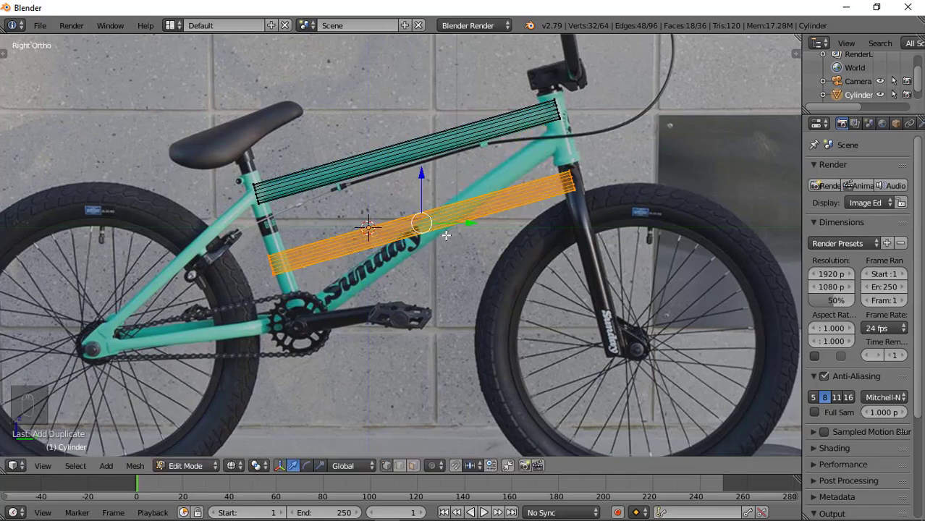
pyautogui.scroll(4, 558, 231)
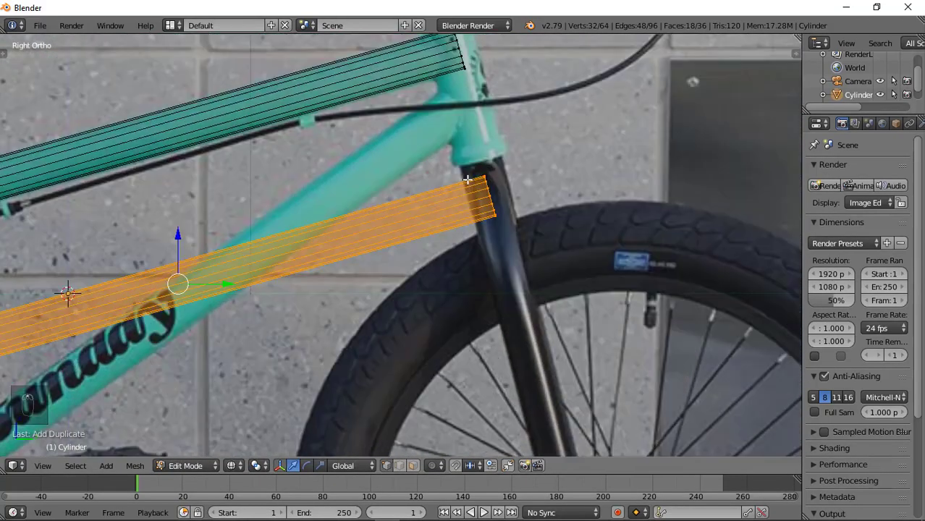
pyautogui.rightClick(484, 165)
# Step: Box-select the copy's top vertex ring and move it up near the head tube
pyautogui.press('b')
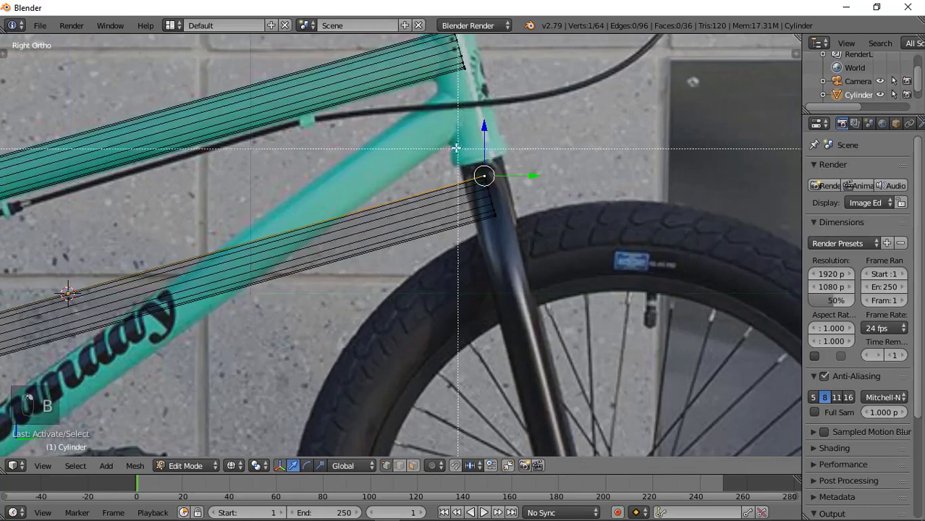
pyautogui.moveTo(458, 182); pyautogui.dragTo(541, 258)
pyautogui.press('g')
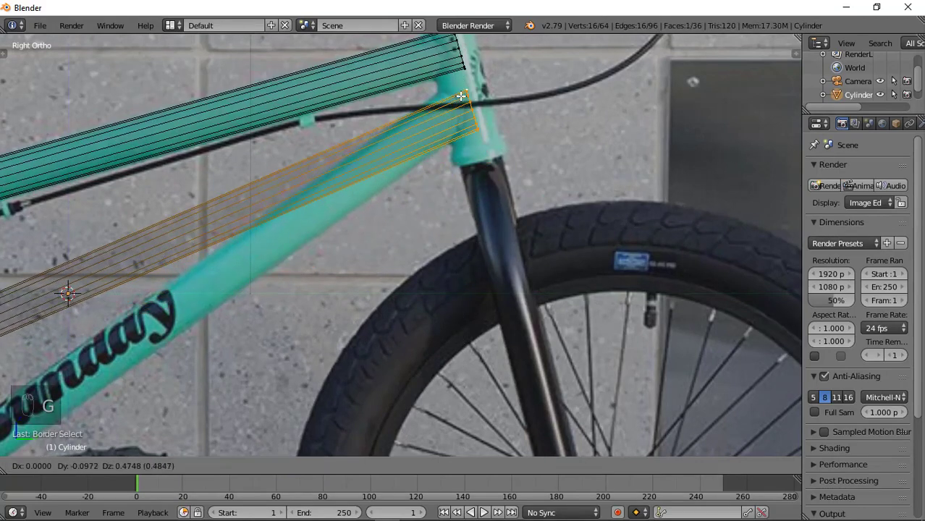
pyautogui.click(462, 95)
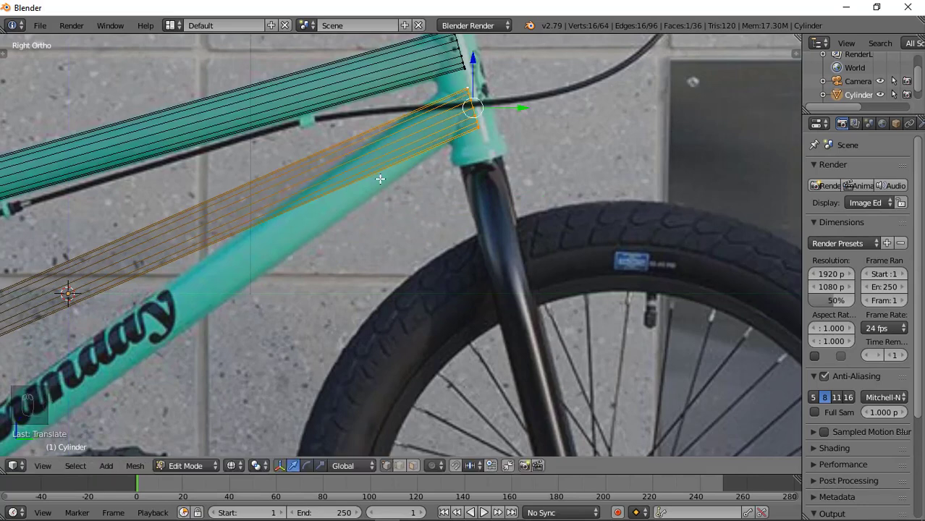
pyautogui.scroll(-4, 386, 188)
pyautogui.keyDown('shift'); pyautogui.moveTo(321, 188); pyautogui.dragTo(386, 188, button='middle'); pyautogui.keyUp('shift')
# Step: Move the copy's lower vertex ring down onto the bottom bracket and refine its position
pyautogui.rightClick(271, 297)
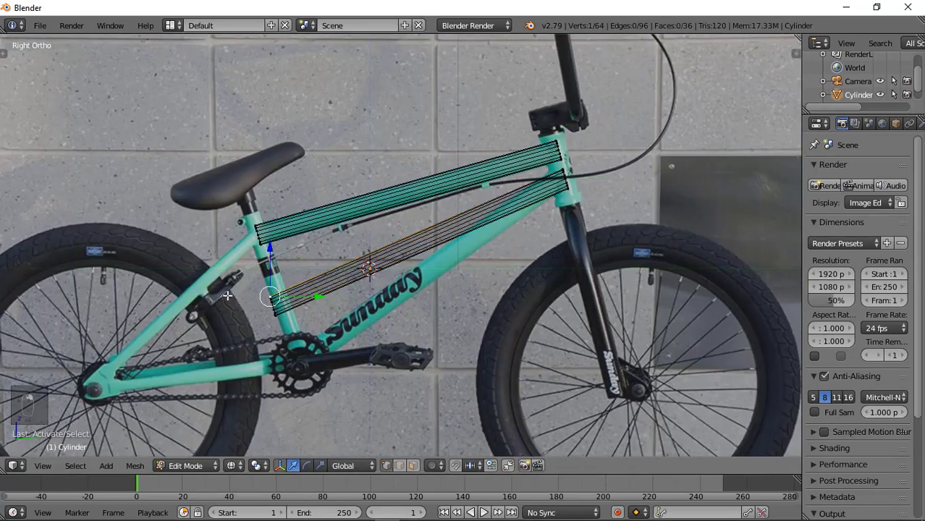
pyautogui.press('b')
pyautogui.moveTo(217, 284); pyautogui.dragTo(341, 355)
pyautogui.press('g')
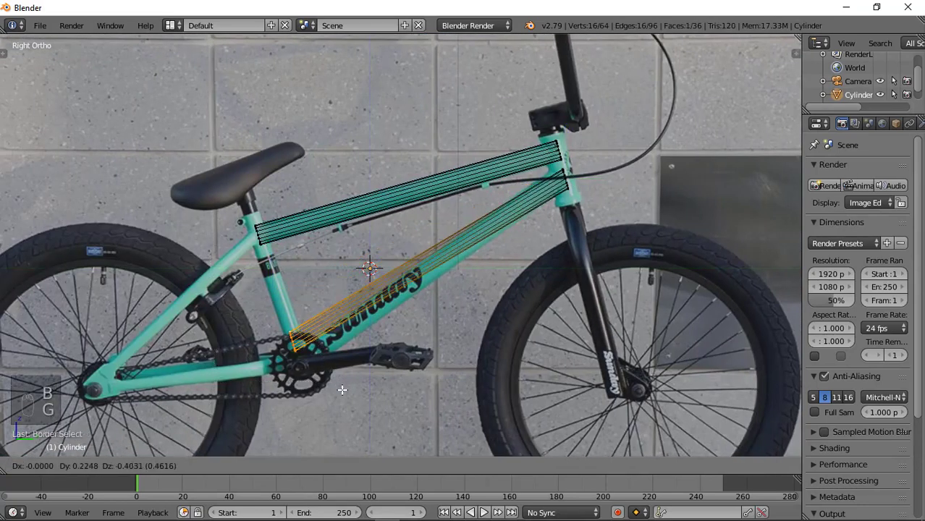
pyautogui.click(344, 408)
pyautogui.keyDown('shift'); pyautogui.moveTo(345, 407); pyautogui.dragTo(357, 283, button='middle'); pyautogui.keyUp('shift')
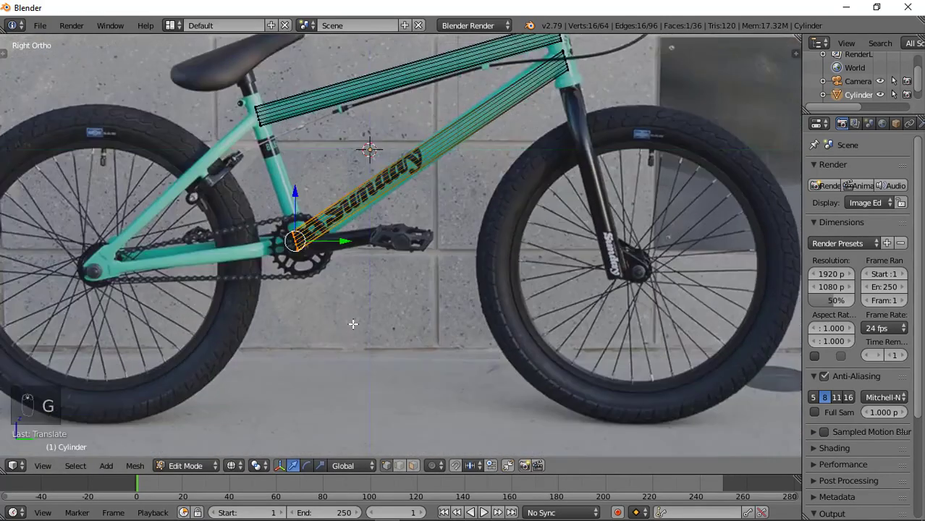
pyautogui.scroll(4, 358, 259)
pyautogui.keyDown('ctrl'); pyautogui.scroll(2, 307, 218); pyautogui.keyUp('ctrl')
pyautogui.press('g')
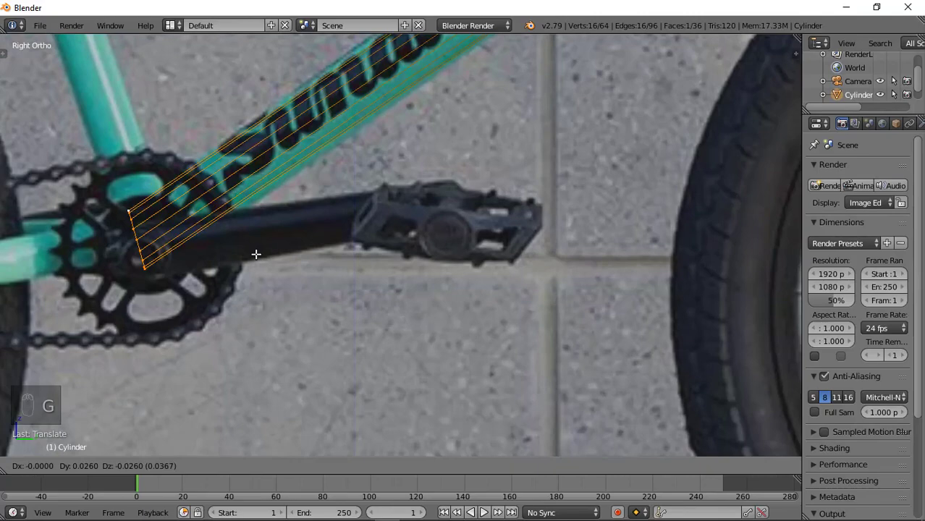
pyautogui.click(256, 254)
pyautogui.keyDown('ctrl'); pyautogui.scroll(-5, 361, 150); pyautogui.keyUp('ctrl')
pyautogui.scroll(-3, 443, 192)
pyautogui.keyDown('shift'); pyautogui.scroll(2, 445, 192); pyautogui.keyUp('shift')
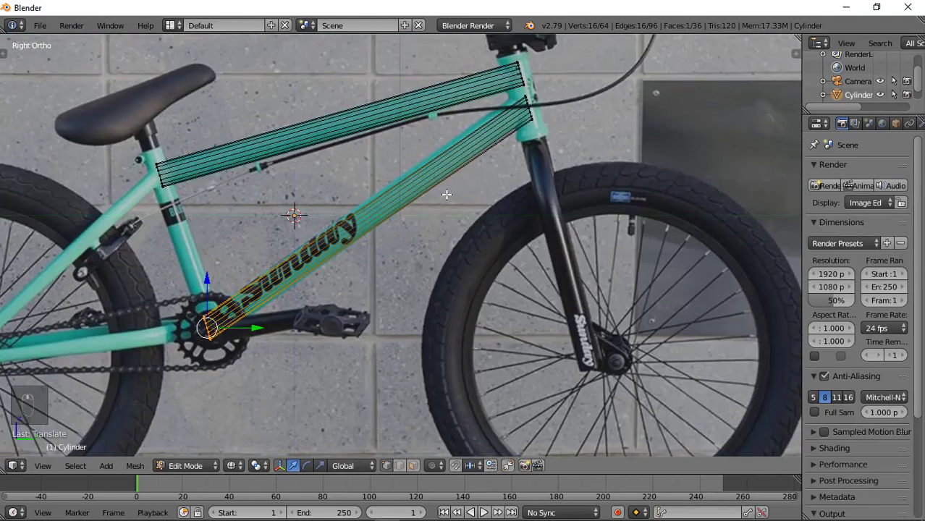
pyautogui.keyDown('ctrl'); pyautogui.scroll(-3, 506, 129); pyautogui.keyUp('ctrl')
pyautogui.scroll(2, 506, 128)
pyautogui.keyDown('shift'); pyautogui.scroll(2, 434, 166); pyautogui.keyUp('shift')
pyautogui.scroll(3, 395, 187)
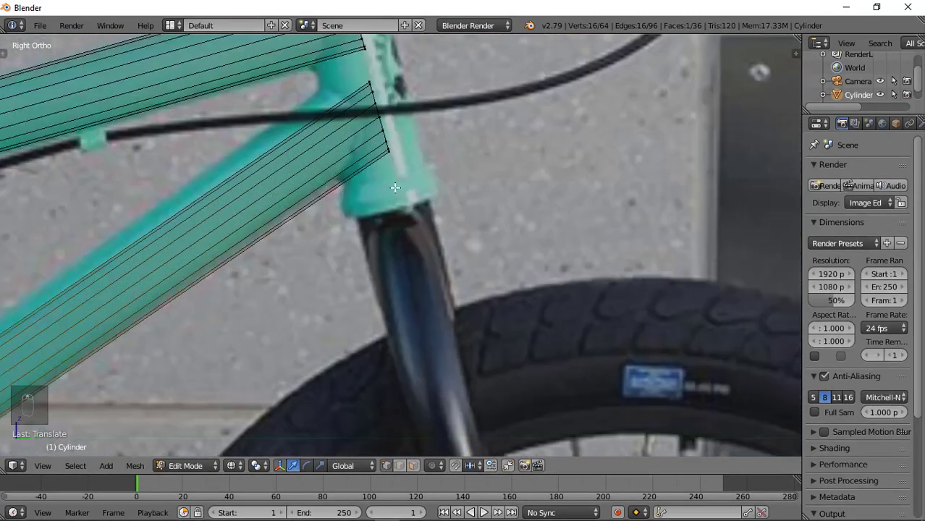
# Step: Reposition the 16-vertex top ring to fit the head tube, then select the whole down tube mesh
pyautogui.rightClick(403, 137)
pyautogui.press('b')
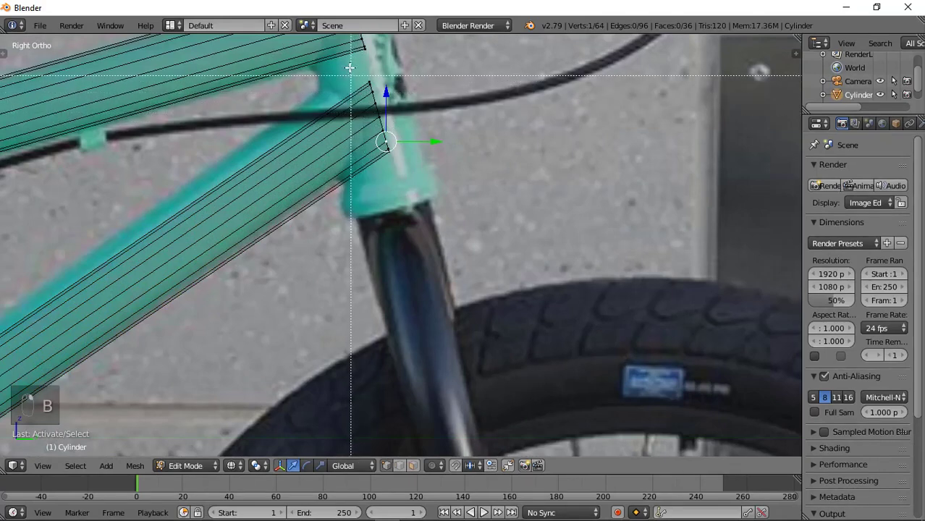
pyautogui.moveTo(344, 76); pyautogui.dragTo(447, 211)
pyautogui.press('g')
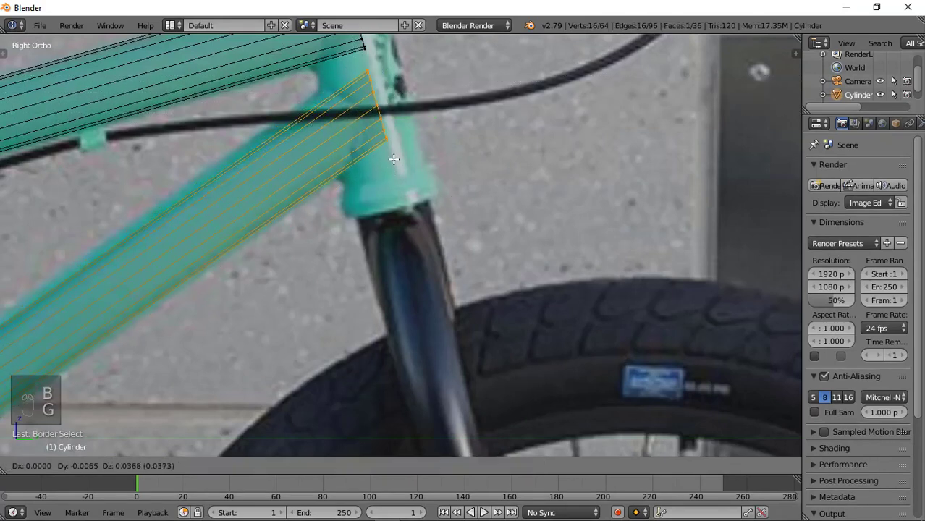
pyautogui.click(395, 157)
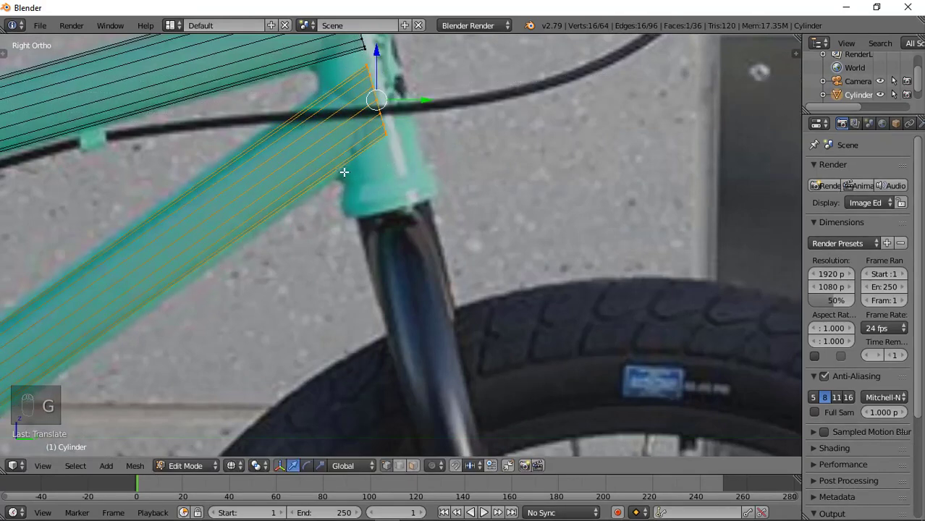
pyautogui.scroll(-6, 343, 173)
pyautogui.keyDown('shift'); pyautogui.moveTo(375, 209); pyautogui.dragTo(419, 209, button='middle'); pyautogui.keyUp('shift')
pyautogui.scroll(5, 419, 210)
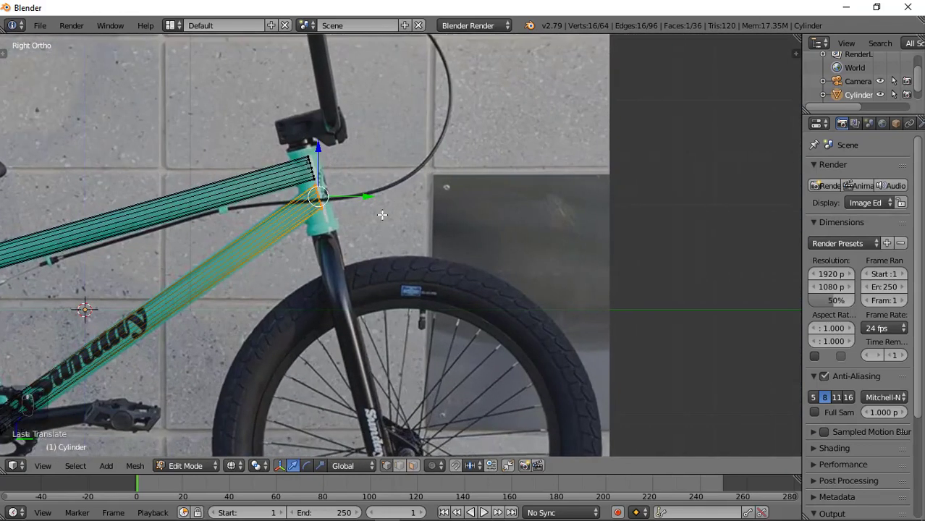
pyautogui.rightClick(229, 152)
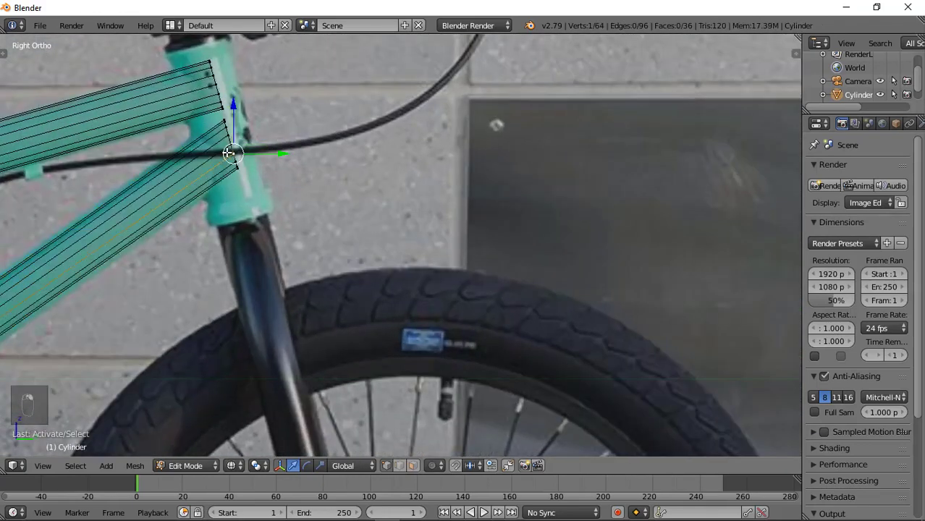
pyautogui.hotkey('ctrl', 'l')
# Step: Thin the down tube with Alt+S shrink/fatten
pyautogui.scroll(-5, 290, 168)
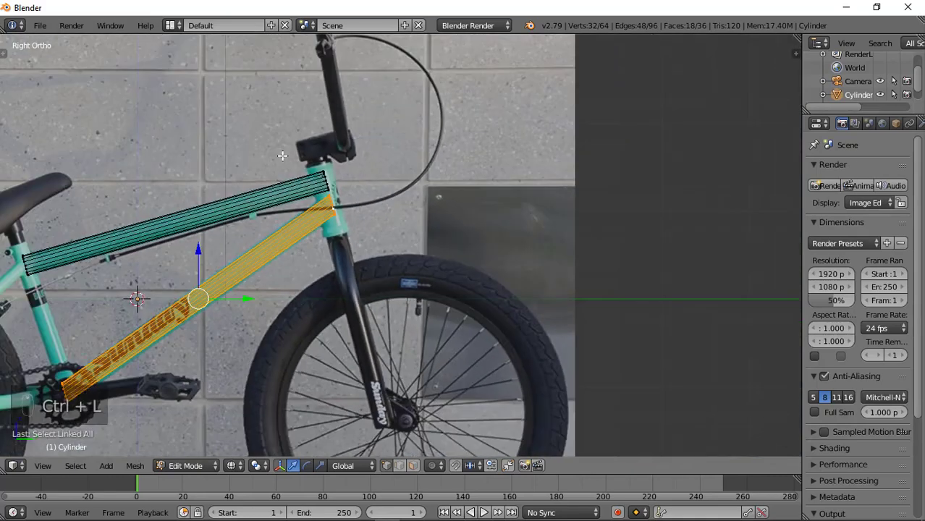
pyautogui.keyDown('shift'); pyautogui.moveTo(247, 168); pyautogui.dragTo(290, 168, button='middle'); pyautogui.keyUp('shift')
pyautogui.scroll(4, 290, 168)
pyautogui.hotkey('alt', 's')
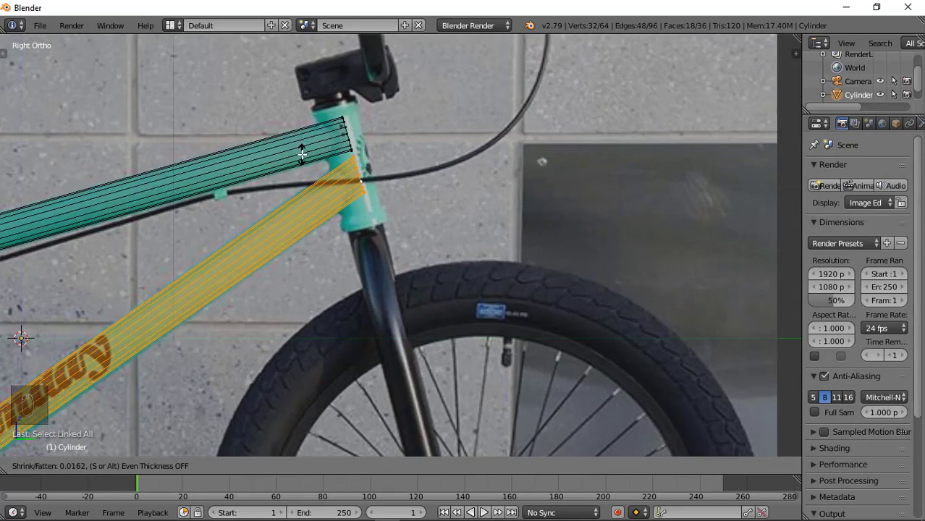
pyautogui.click(302, 150)
# Step: Circle-select the down tube's lower-end vertices and move them to the crank
pyautogui.keyDown('ctrl'); pyautogui.hscroll(-5, 317, 181); pyautogui.keyUp('ctrl')
pyautogui.keyDown('shift'); pyautogui.scroll(-2, 316, 182); pyautogui.keyUp('shift')
pyautogui.keyDown('shift'); pyautogui.scroll(-2, 316, 182); pyautogui.keyUp('shift')
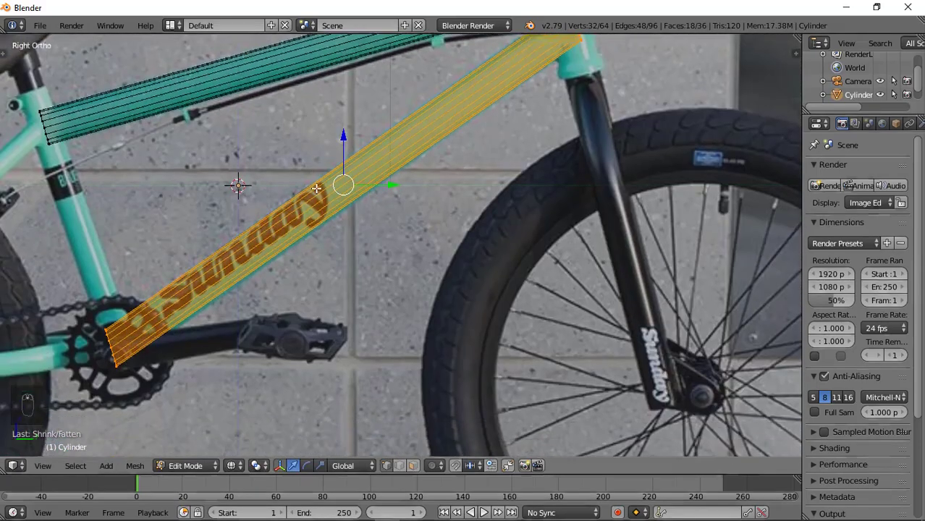
pyautogui.keyDown('ctrl'); pyautogui.hscroll(-4, 341, 165); pyautogui.keyUp('ctrl')
pyautogui.keyDown('shift'); pyautogui.scroll(-3, 310, 190); pyautogui.keyUp('shift')
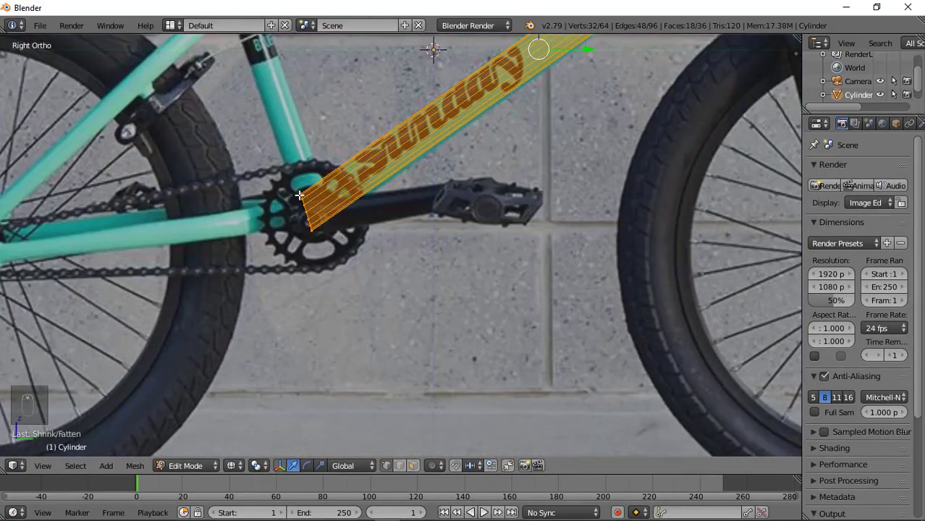
pyautogui.rightClick(299, 195)
pyautogui.press('c')
pyautogui.moveTo(309, 213)
pyautogui.mouseDown()
pyautogui.moveTo(306, 188)
pyautogui.moveTo(313, 209)
pyautogui.mouseUp()
pyautogui.rightClick(316, 210)
pyautogui.press('g')
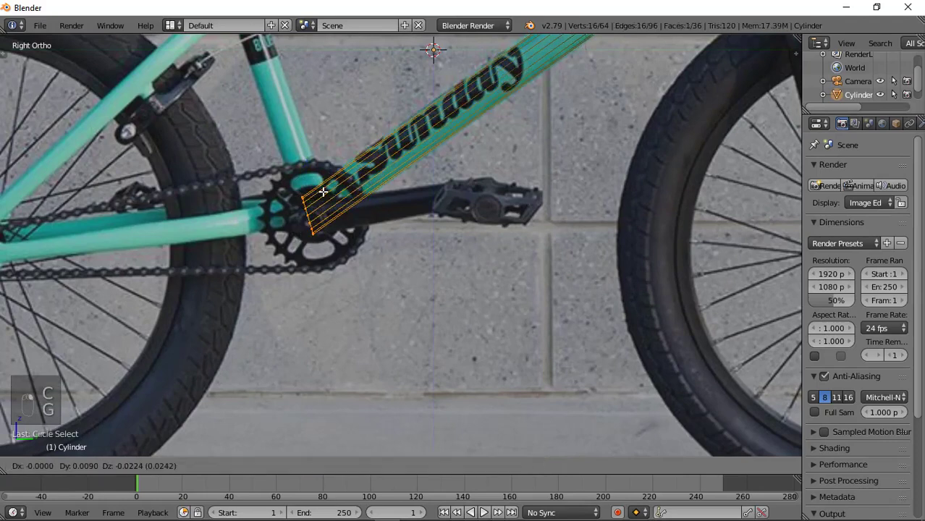
pyautogui.click(324, 192)
pyautogui.scroll(5, 343, 197)
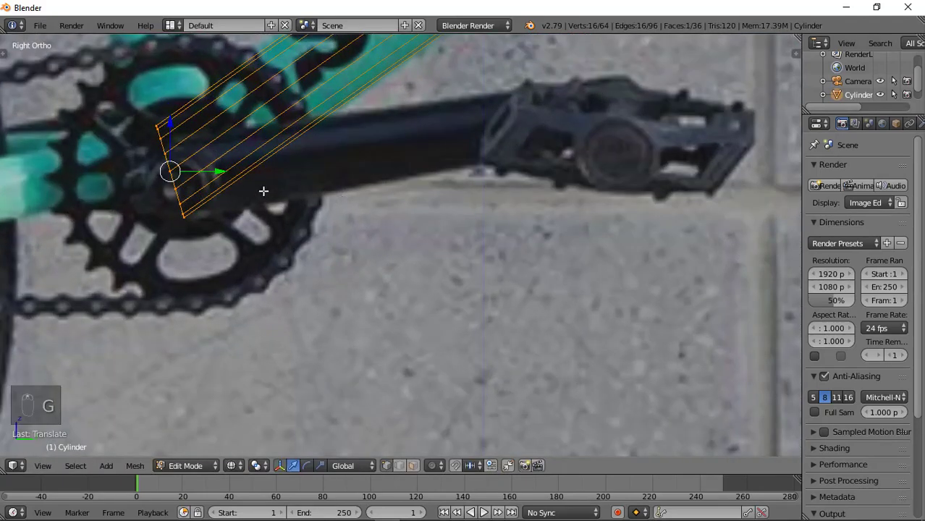
pyautogui.keyDown('ctrl'); pyautogui.scroll(3, 263, 191); pyautogui.keyUp('ctrl')
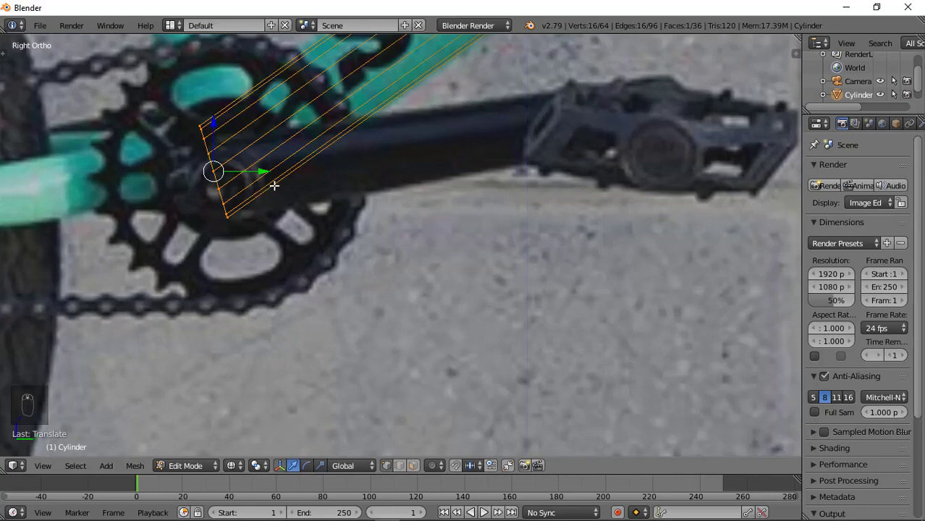
# Step: Angle the down tube's lower end and slide it shorter to meet the bottom bracket
pyautogui.press('r')
pyautogui.click(296, 166)
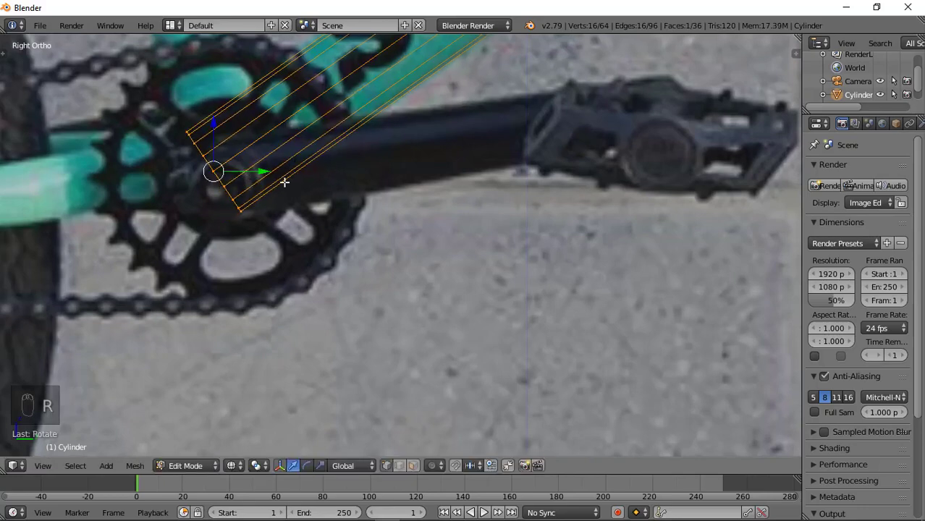
pyautogui.press('g')
pyautogui.press('g')
pyautogui.click(300, 177)
pyautogui.scroll(-3, 343, 170)
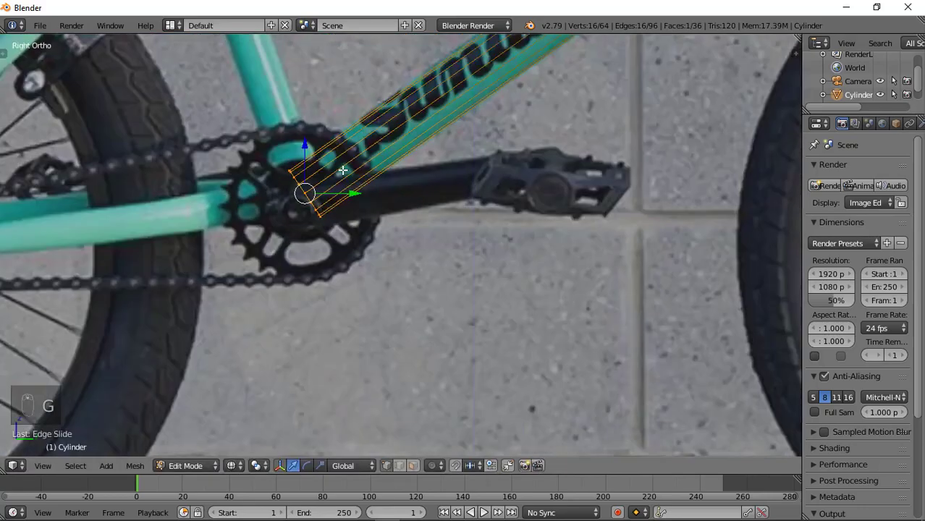
pyautogui.scroll(-4, 343, 170)
pyautogui.scroll(3, 438, 186)
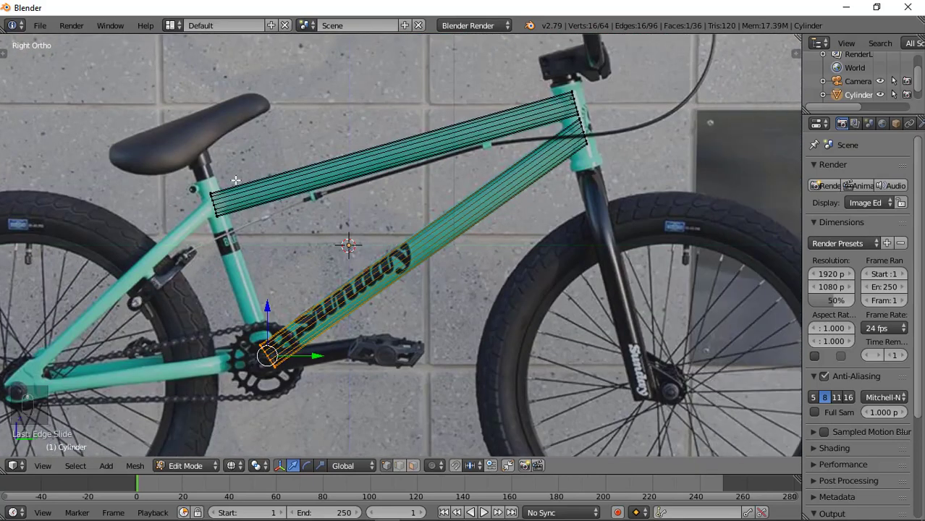
pyautogui.rightClick(218, 209)
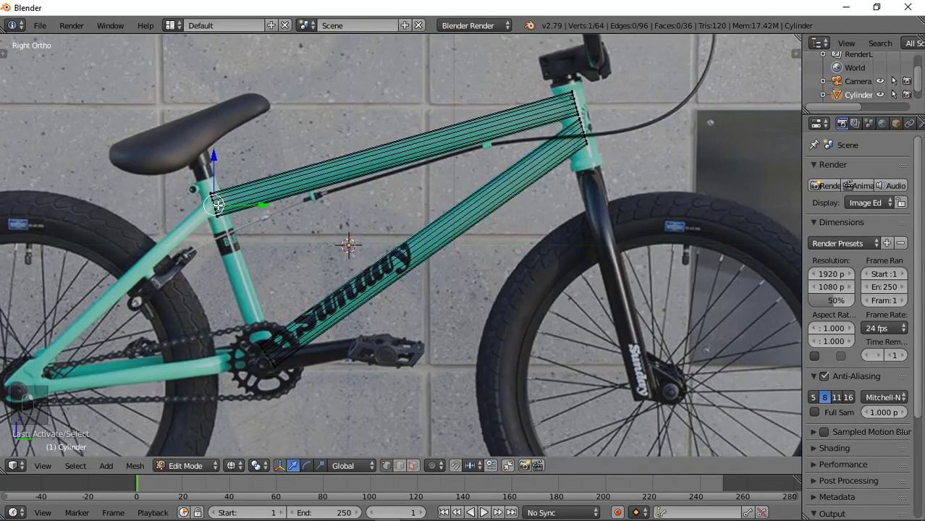
# Step: Duplicate the top tube in place and rotate the copy to the steep seat-tube angle
pyautogui.hotkey('ctrl', 'l')
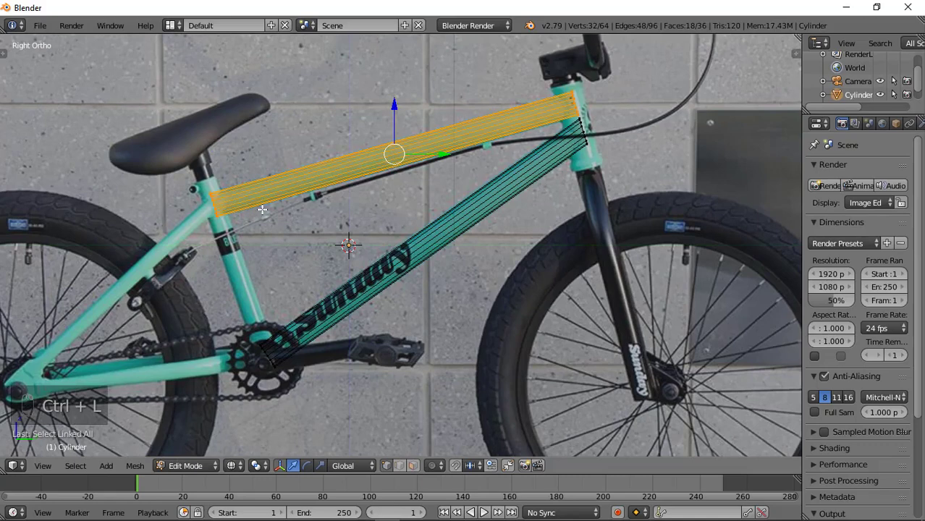
pyautogui.hotkey('shift', 'd')
pyautogui.rightClick(293, 191)
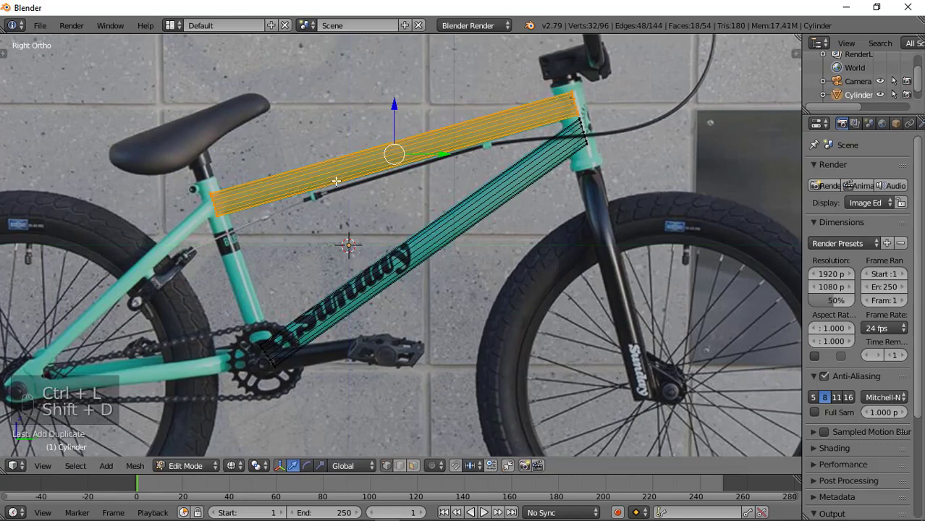
pyautogui.press('r')
pyautogui.click(483, 313)
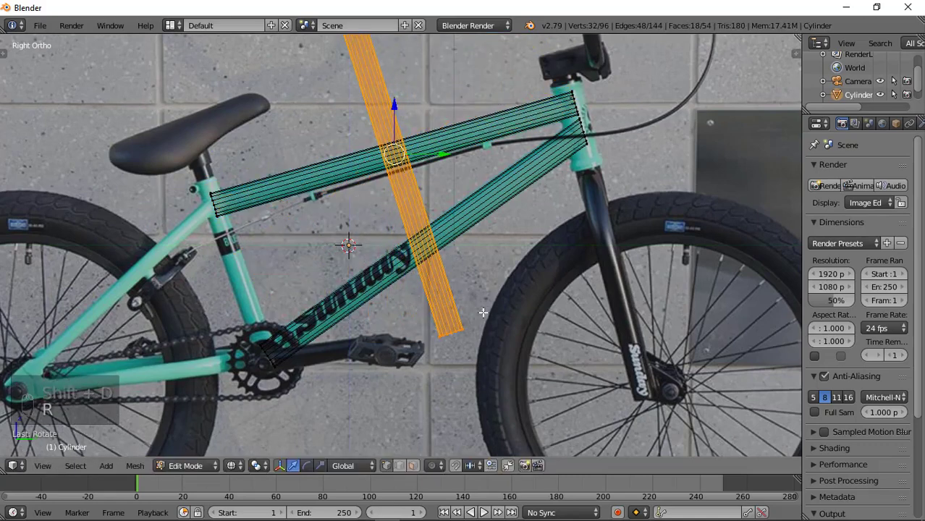
# Step: Move the copy horizontally over the photo's seat tube and nudge it into line
pyautogui.press('g')
pyautogui.press('y')
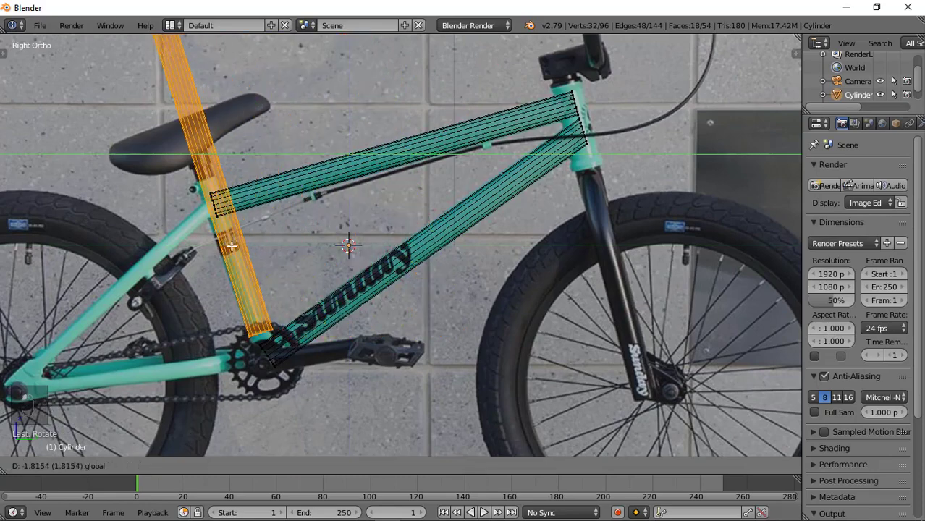
pyautogui.click(244, 223)
pyautogui.scroll(6, 266, 243)
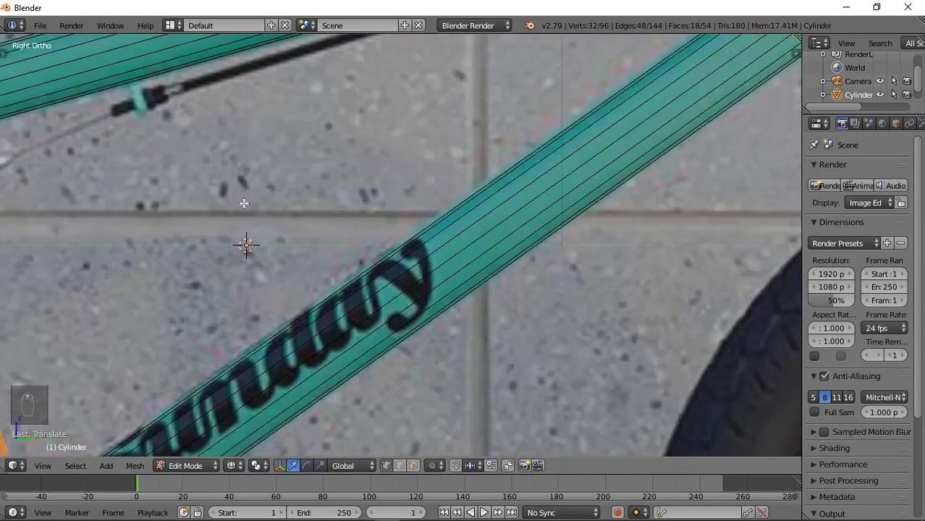
pyautogui.keyDown('ctrl'); pyautogui.scroll(6, 253, 210); pyautogui.keyUp('ctrl')
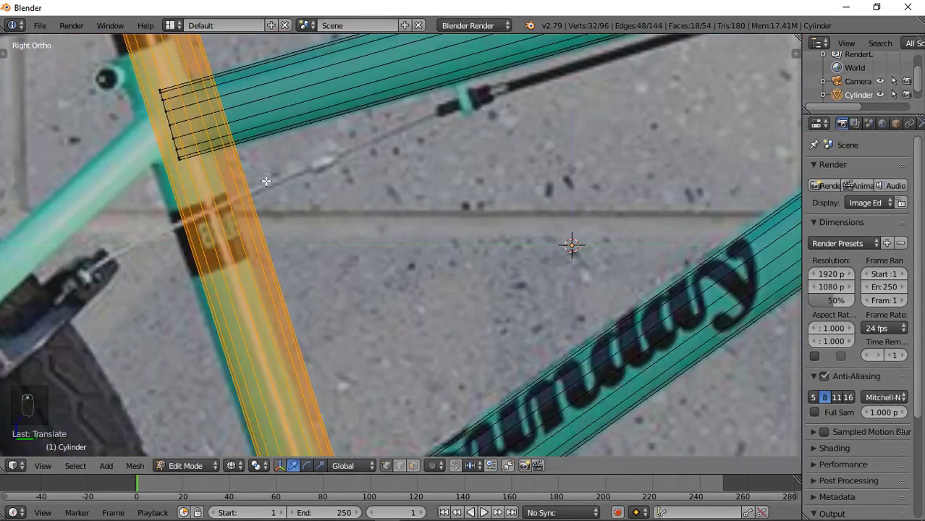
pyautogui.press('g')
pyautogui.click(258, 190)
pyautogui.keyDown('shift'); pyautogui.scroll(-4, 257, 183); pyautogui.keyUp('shift')
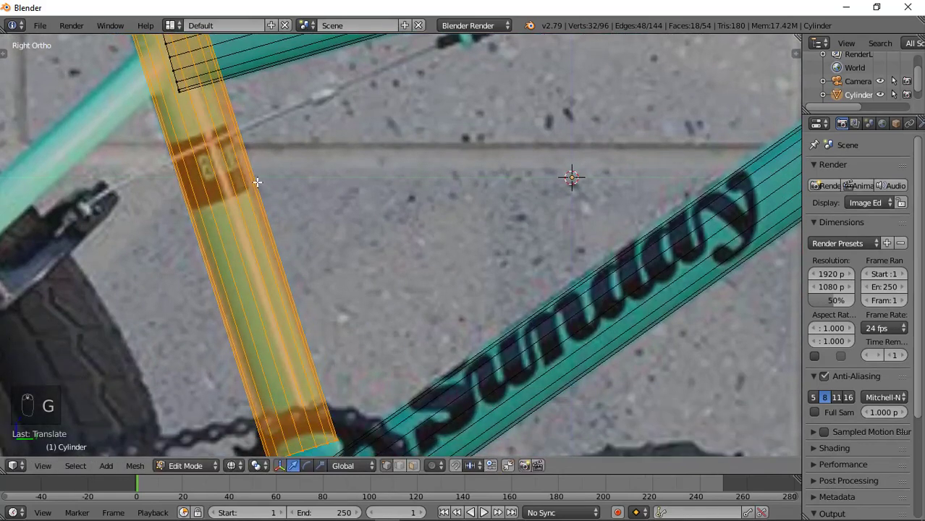
pyautogui.scroll(2, 238, 141)
pyautogui.scroll(-7, 252, 149)
pyautogui.keyDown('ctrl'); pyautogui.scroll(2, 288, 145); pyautogui.keyUp('ctrl')
pyautogui.scroll(4, 332, 131)
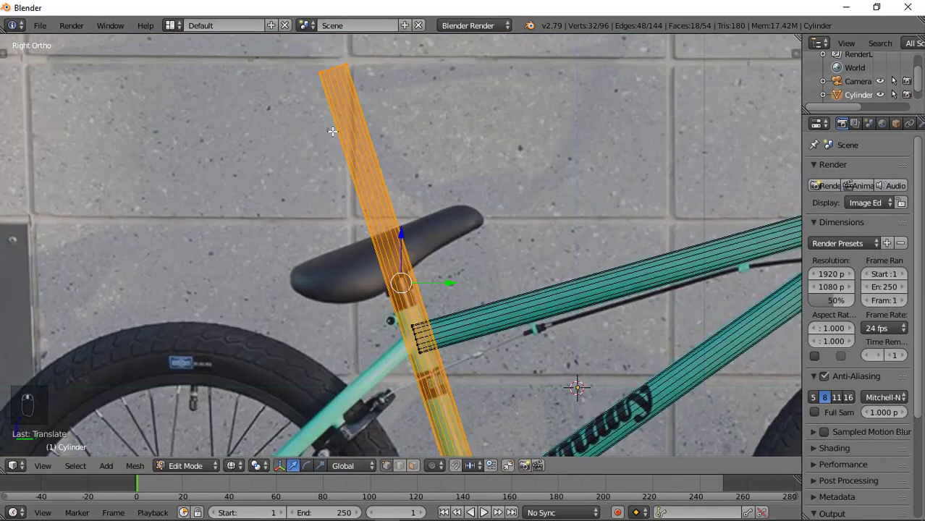
# Step: Box-select the seat tube's top ring and slide it down to just below the saddle
pyautogui.rightClick(360, 98)
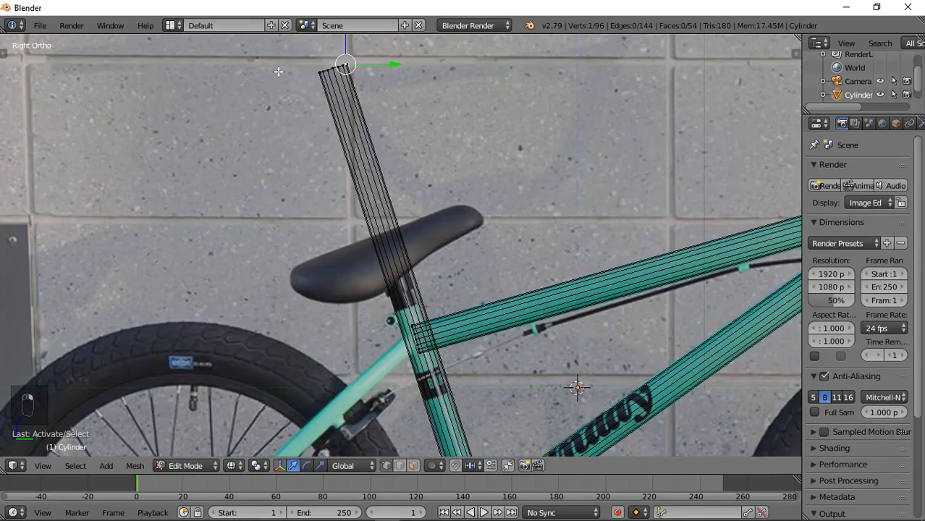
pyautogui.press('b')
pyautogui.moveTo(308, 49); pyautogui.dragTo(411, 94)
pyautogui.press('g')
pyautogui.press('g')
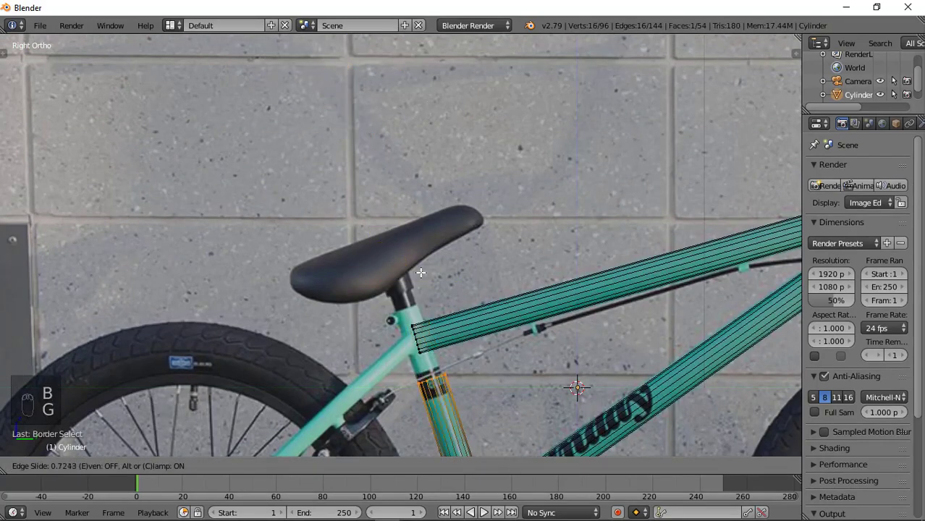
pyautogui.click(410, 234)
pyautogui.keyDown('shift'); pyautogui.scroll(-10, 445, 157); pyautogui.keyUp('shift')
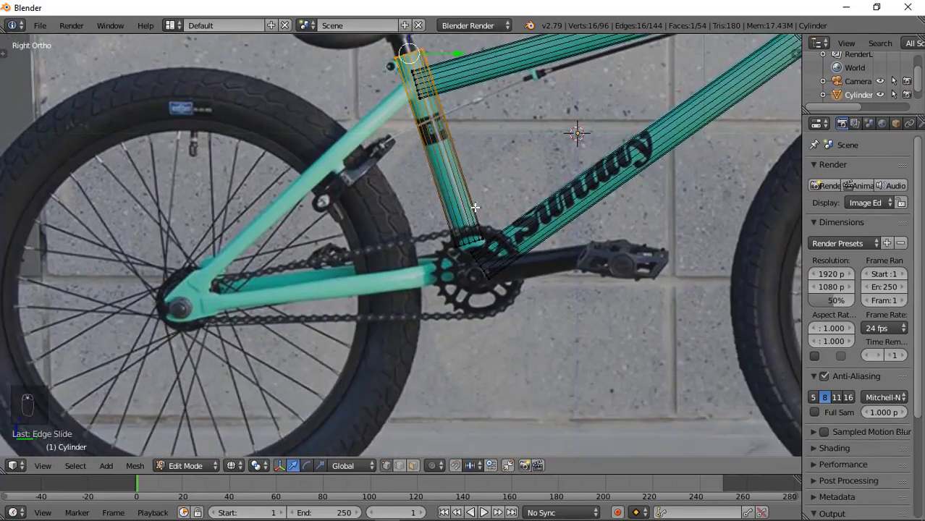
pyautogui.scroll(6, 444, 156)
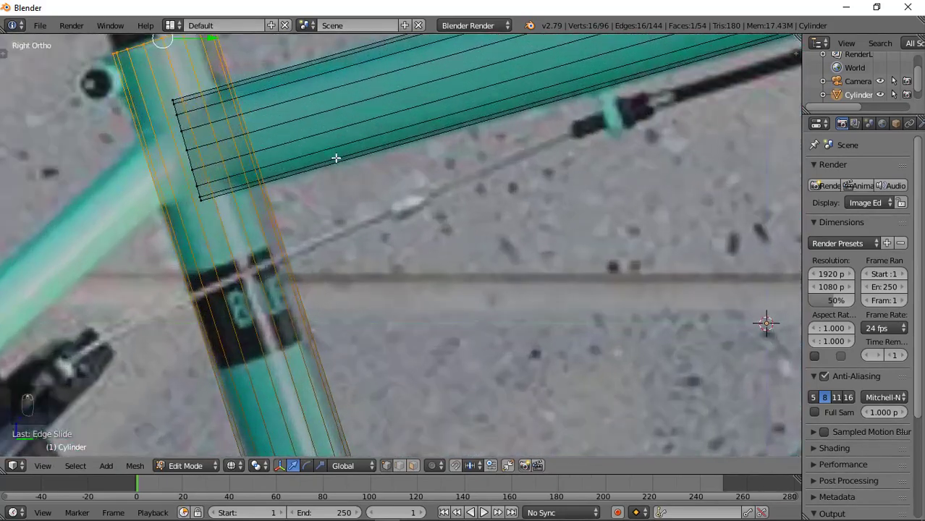
pyautogui.keyDown('ctrl'); pyautogui.scroll(8, 319, 149); pyautogui.keyUp('ctrl')
pyautogui.keyDown('shift'); pyautogui.scroll(3, 324, 94); pyautogui.keyUp('shift')
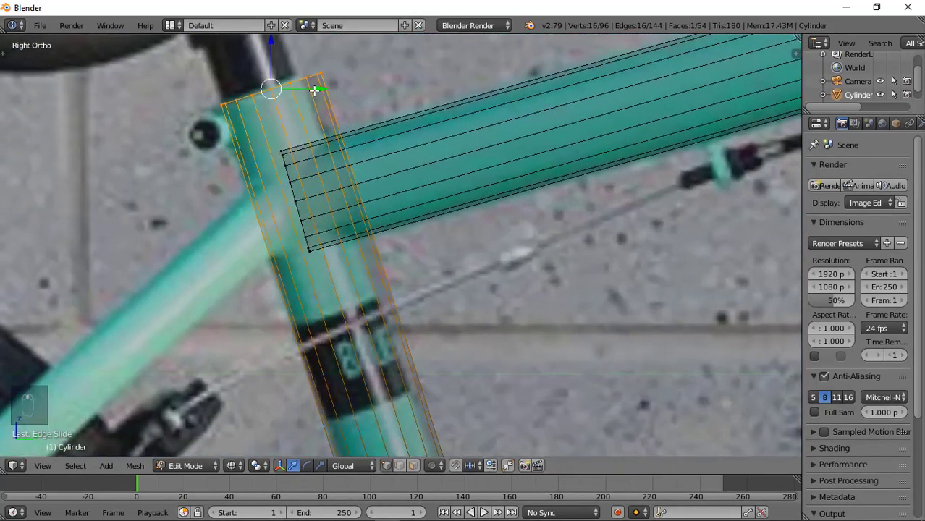
pyautogui.moveTo(315, 90); pyautogui.dragTo(310, 98)
pyautogui.keyDown('shift'); pyautogui.scroll(-15, 320, 114); pyautogui.keyUp('shift')
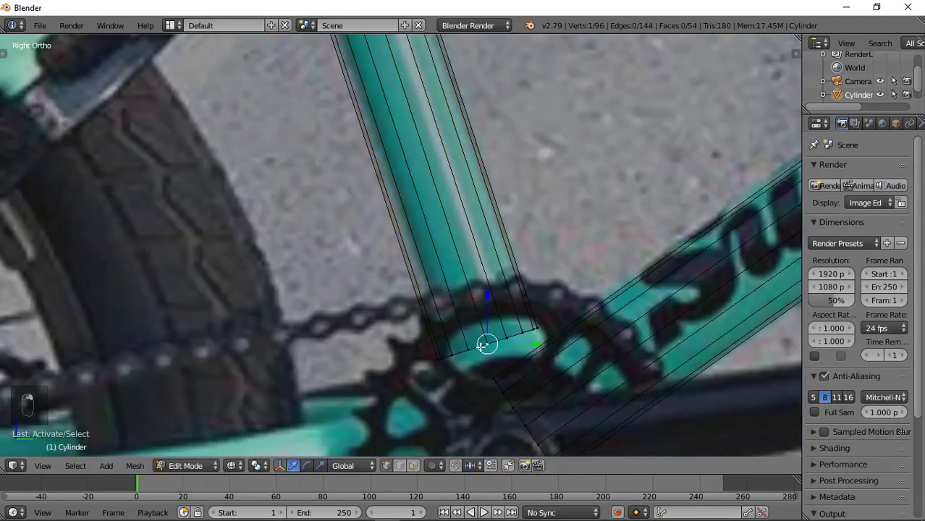
# Step: Move the seat tube's bottom ring over the bottom bracket
pyautogui.keyDown('alt'); pyautogui.rightClick(478, 340); pyautogui.keyUp('alt')
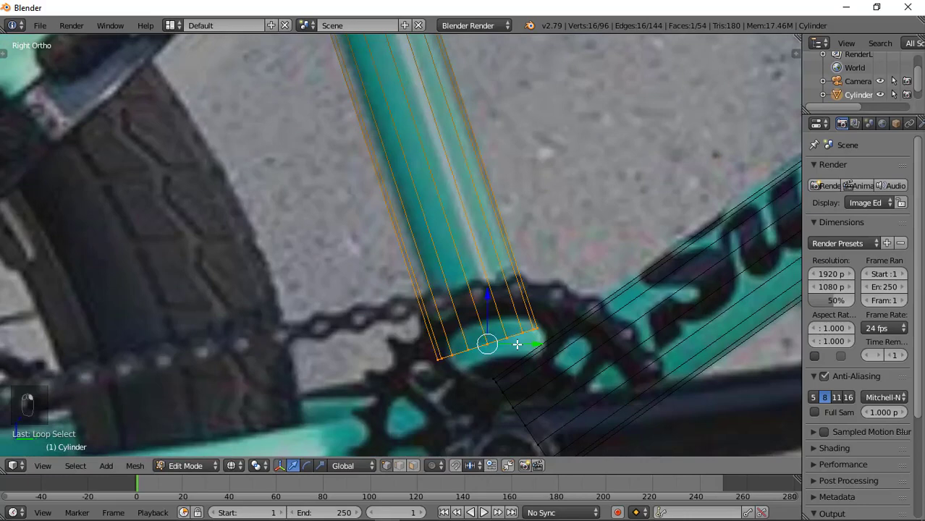
pyautogui.press('g')
pyautogui.click(512, 340)
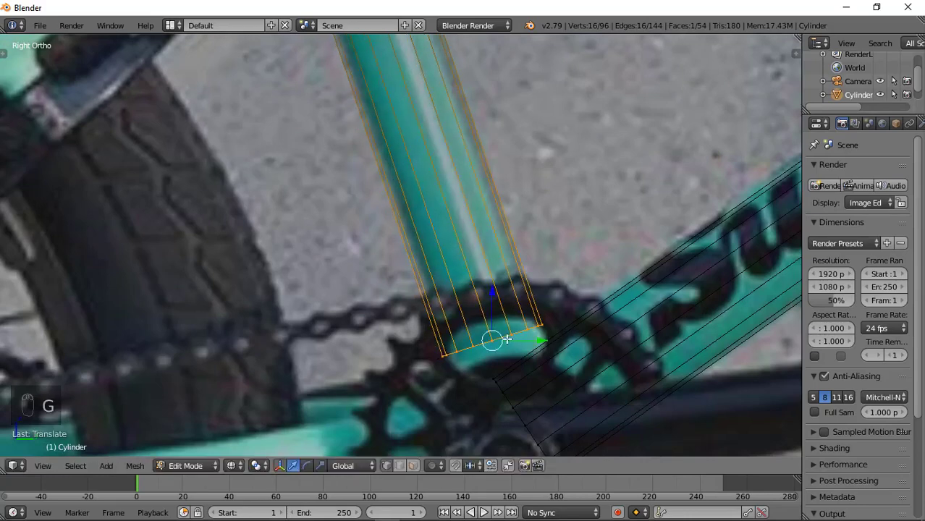
# Step: Select the whole seat tube and shrink its width with Alt+S to match the photo
pyautogui.hotkey('ctrl', 'l')
pyautogui.scroll(-3, 506, 338)
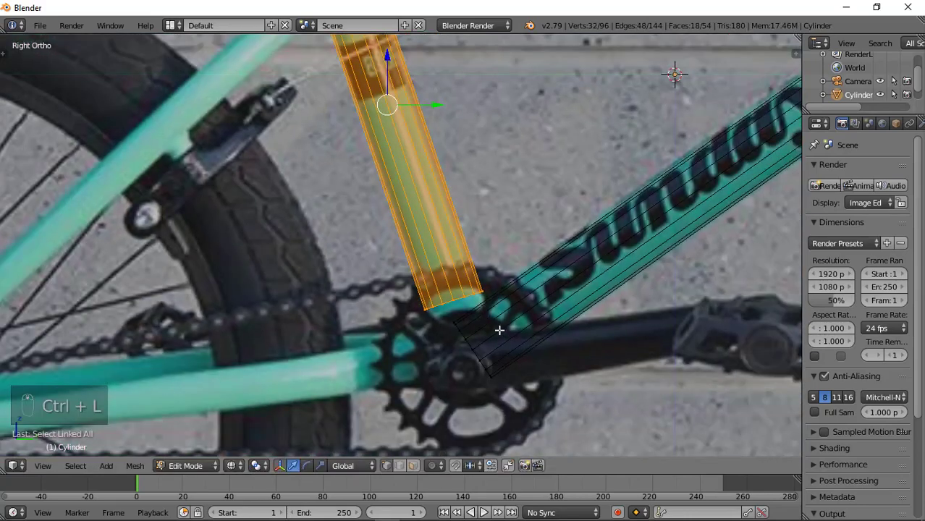
pyautogui.scroll(5, 543, 341)
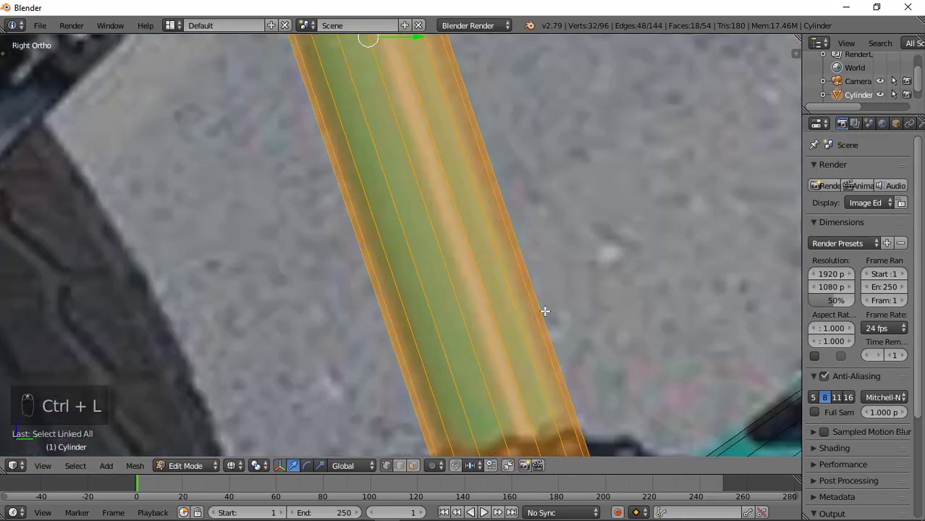
pyautogui.hotkey('alt', 's')
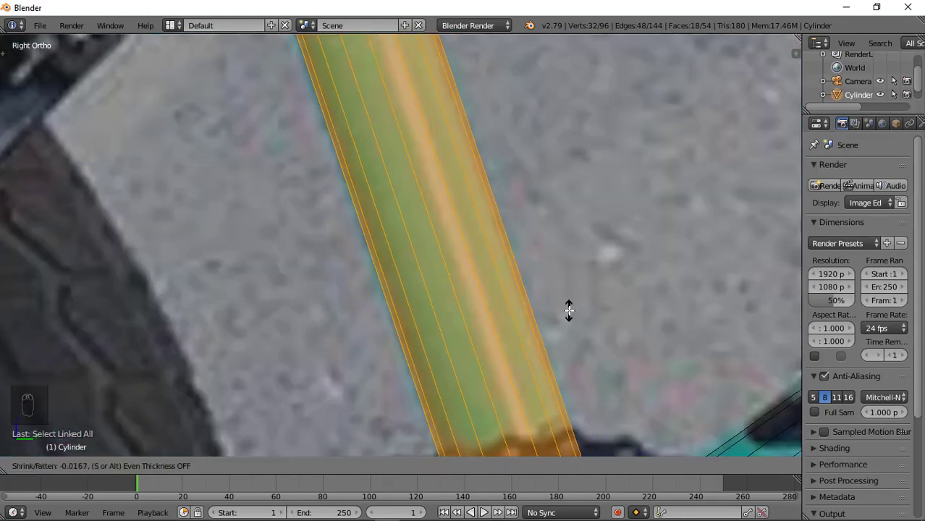
pyautogui.click(569, 310)
pyautogui.scroll(-8, 550, 304)
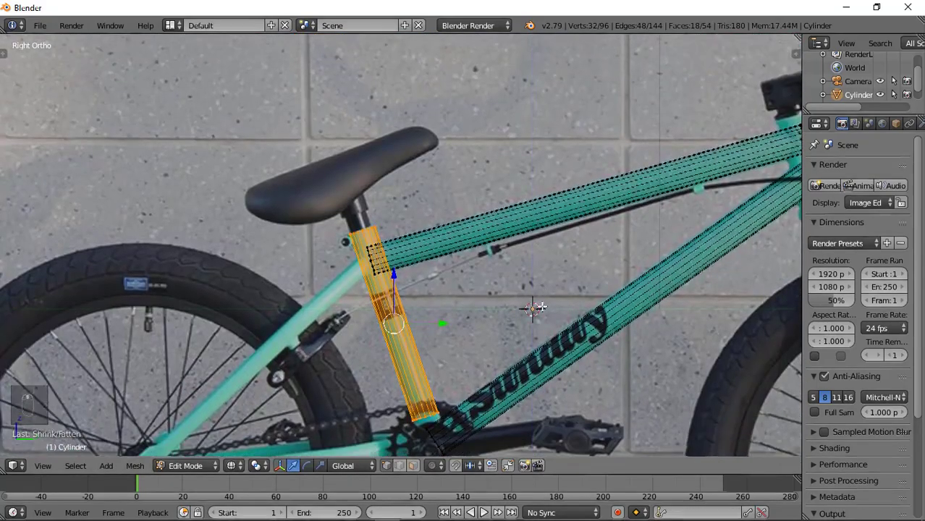
pyautogui.keyDown('shift'); pyautogui.scroll(-3, 539, 308); pyautogui.keyUp('shift')
pyautogui.keyDown('ctrl'); pyautogui.hscroll(4, 539, 307); pyautogui.keyUp('ctrl')
pyautogui.keyDown('shift'); pyautogui.scroll(3, 563, 129); pyautogui.keyUp('shift')
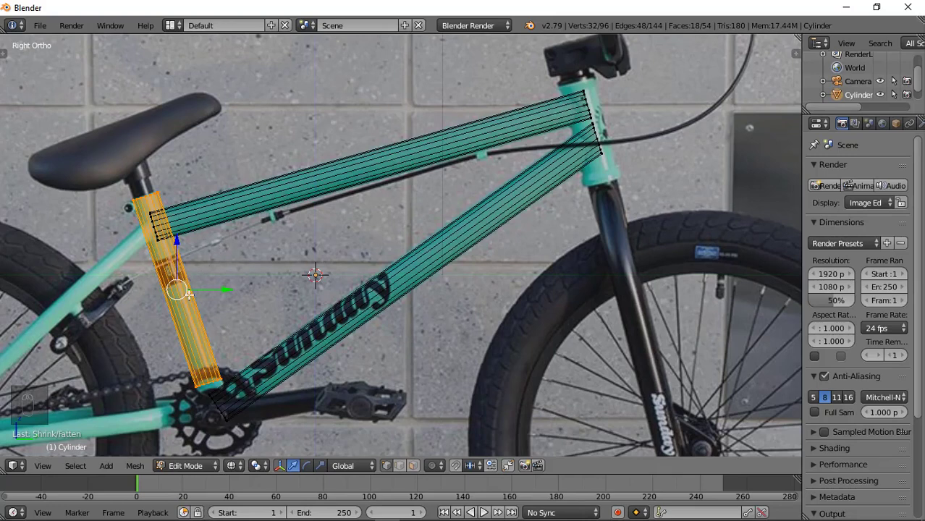
# Step: Duplicate the seat-tube cylinder and place the copy over the head tube
pyautogui.hotkey('shift', 'd')
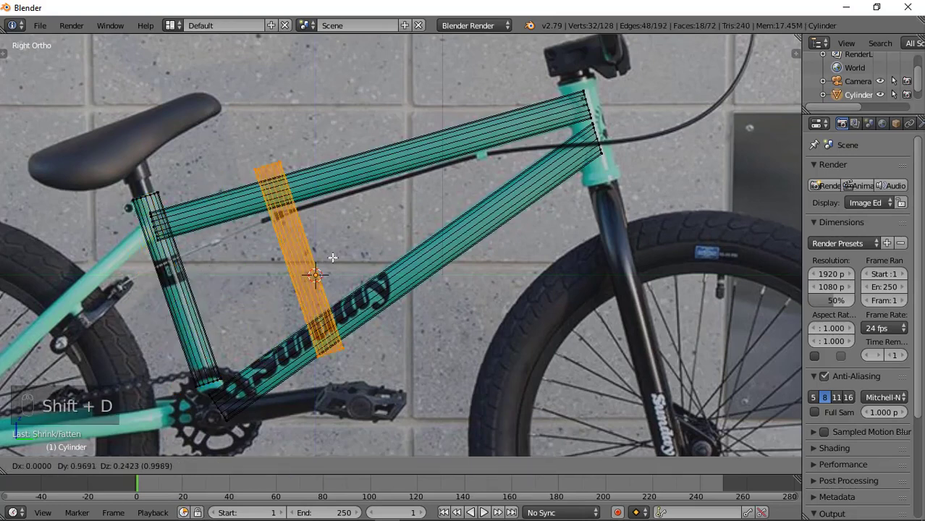
pyautogui.click(604, 148)
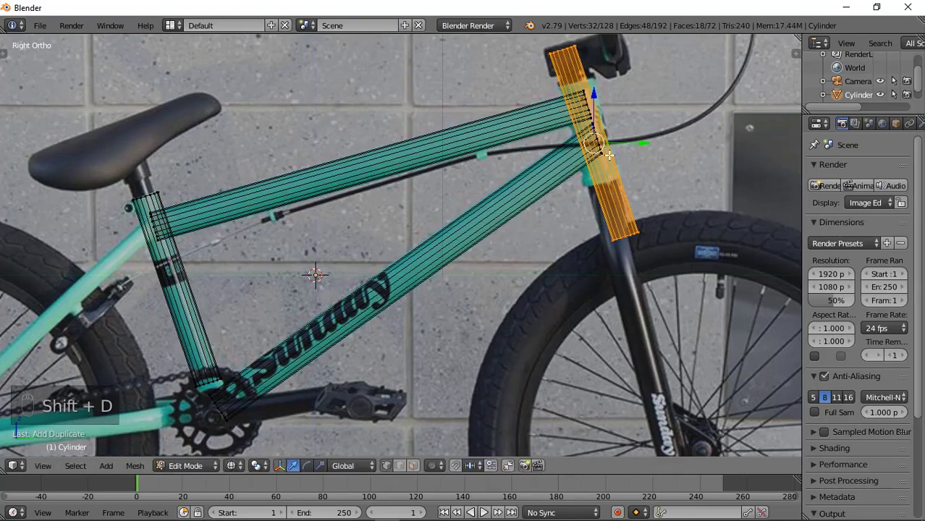
pyautogui.keyDown('shift'); pyautogui.scroll(3, 603, 116); pyautogui.keyUp('shift')
pyautogui.keyDown('ctrl'); pyautogui.hscroll(3, 557, 170); pyautogui.keyUp('ctrl')
pyautogui.scroll(3, 558, 171)
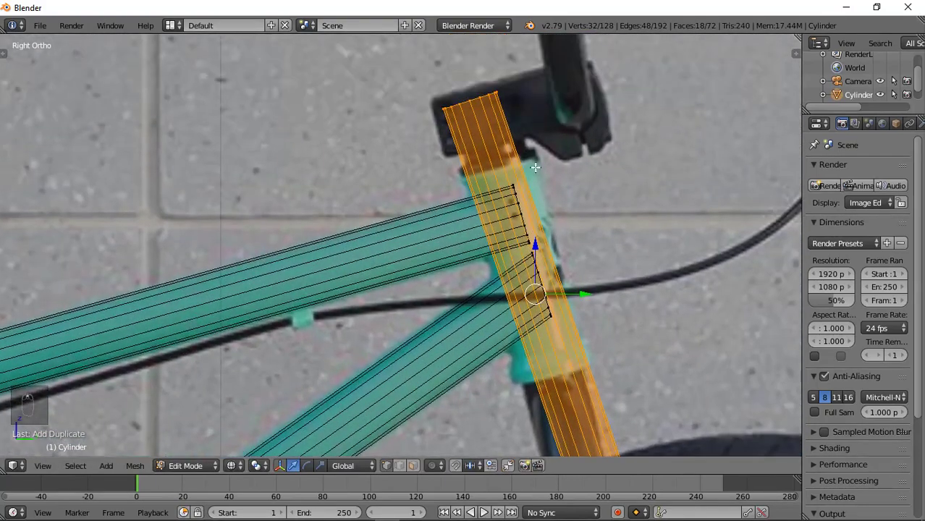
# Step: Rotate the copy to the head tube's angle, widen it, and nudge it into place
pyautogui.press('r')
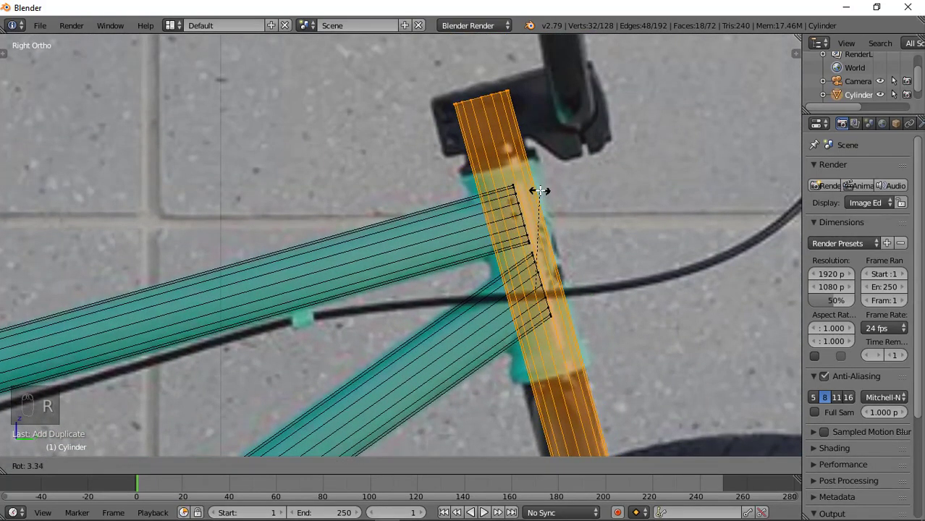
pyautogui.click(540, 190)
pyautogui.keyDown('ctrl'); pyautogui.hscroll(3, 540, 195); pyautogui.keyUp('ctrl')
pyautogui.hotkey('alt', 's')
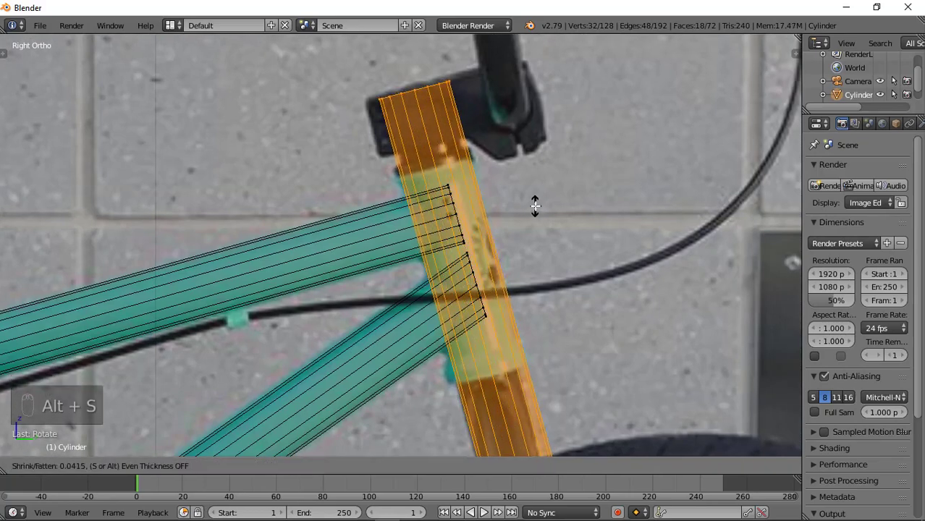
pyautogui.click(534, 206)
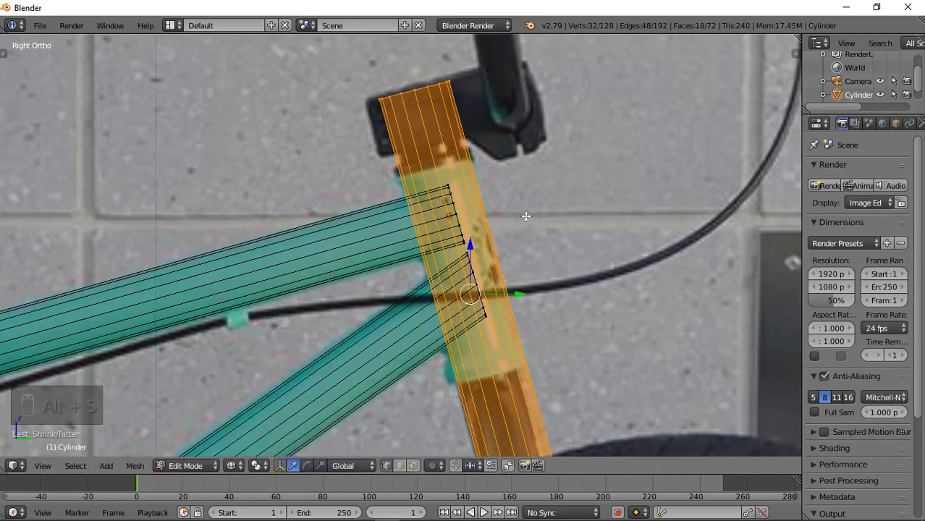
pyautogui.click(513, 290)
pyautogui.moveTo(513, 290); pyautogui.dragTo(517, 276)
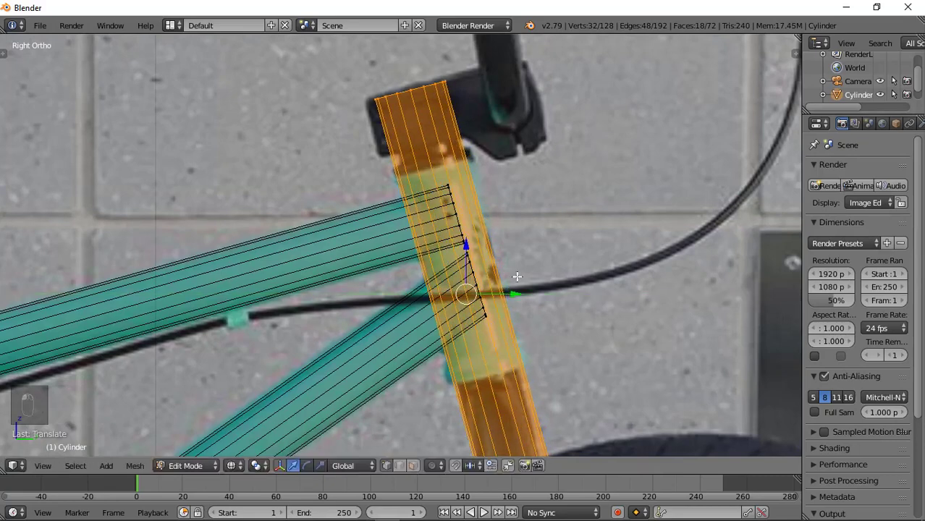
# Step: Slide the copy's top and bottom rings to the stem and fork crown
pyautogui.keyDown('alt'); pyautogui.rightClick(424, 88); pyautogui.keyUp('alt')
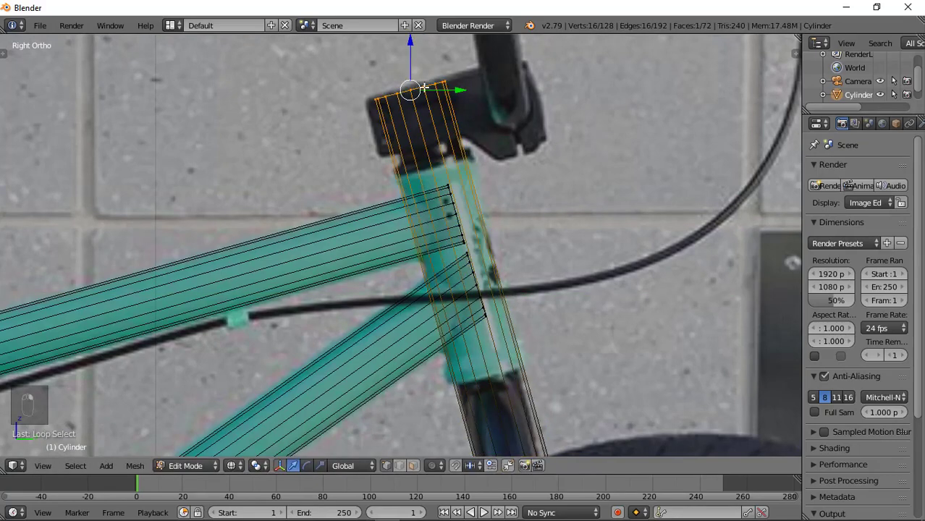
pyautogui.press('g')
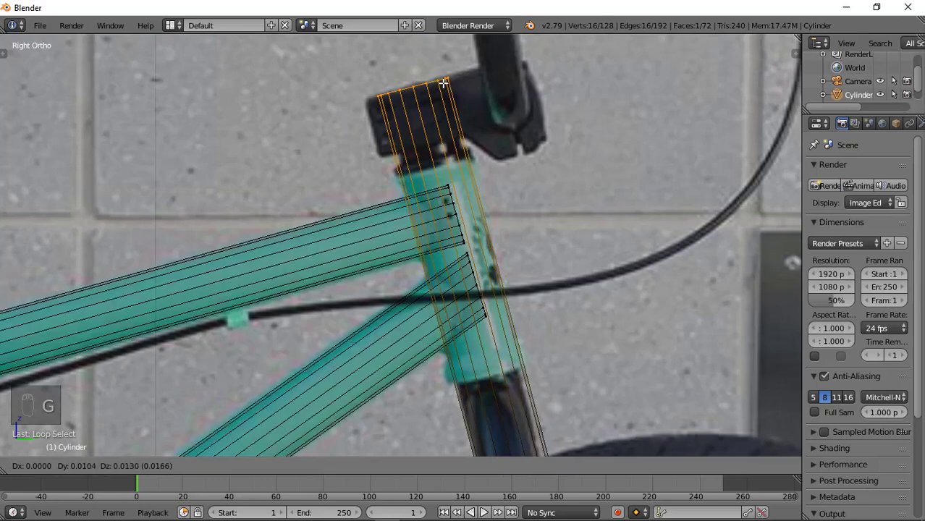
pyautogui.click(430, 91)
pyautogui.press('g')
pyautogui.press('g')
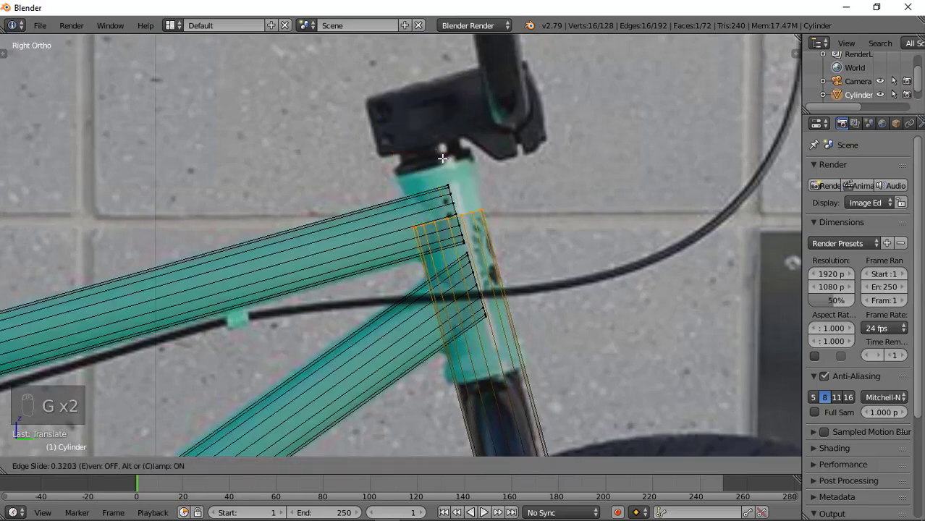
pyautogui.click(443, 138)
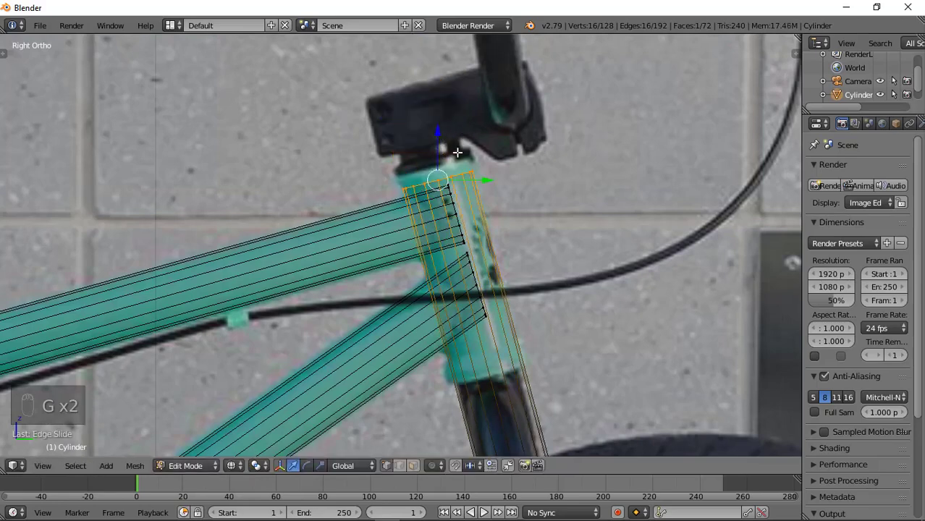
pyautogui.keyDown('shift'); pyautogui.scroll(-5, 492, 289); pyautogui.keyUp('shift')
pyautogui.keyDown('alt'); pyautogui.rightClick(511, 322); pyautogui.keyUp('alt')
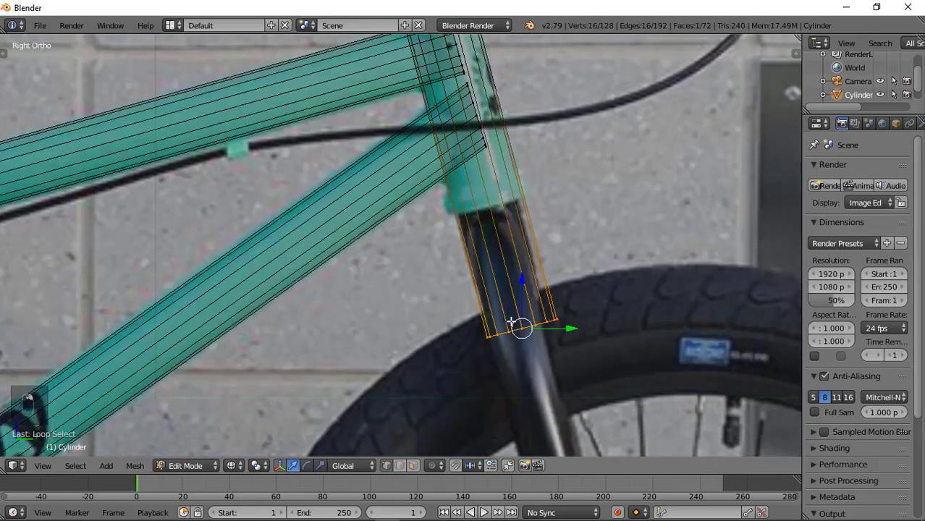
pyautogui.press('g')
pyautogui.press('g')
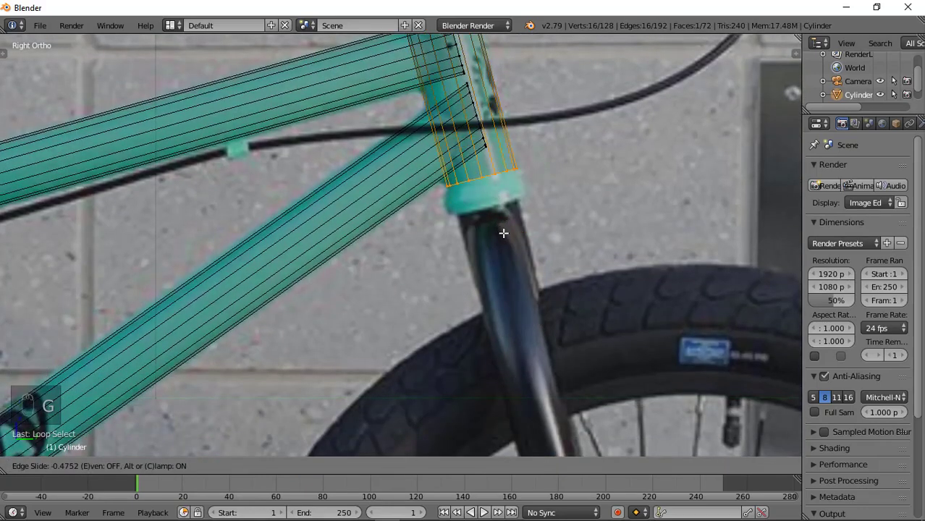
pyautogui.click(504, 233)
pyautogui.keyDown('shift'); pyautogui.scroll(5, 503, 208); pyautogui.keyUp('shift')
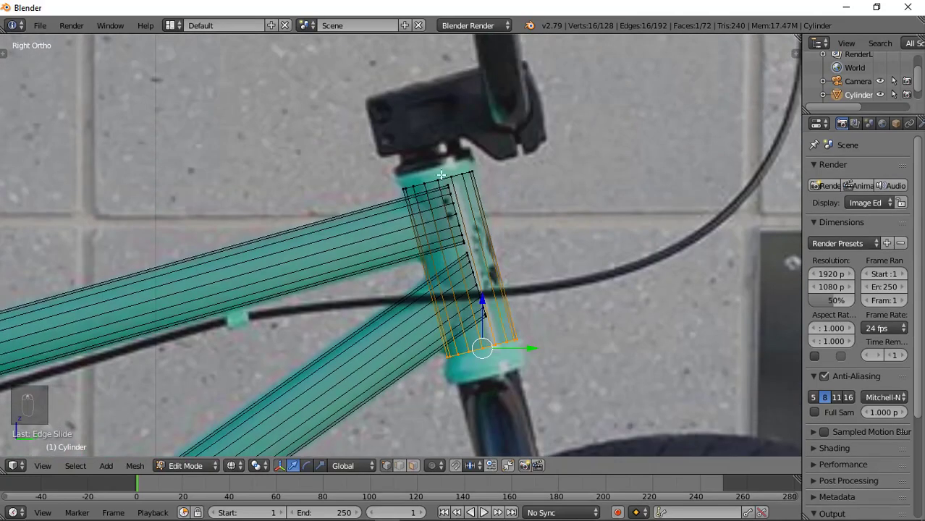
pyautogui.scroll(-8, 451, 252)
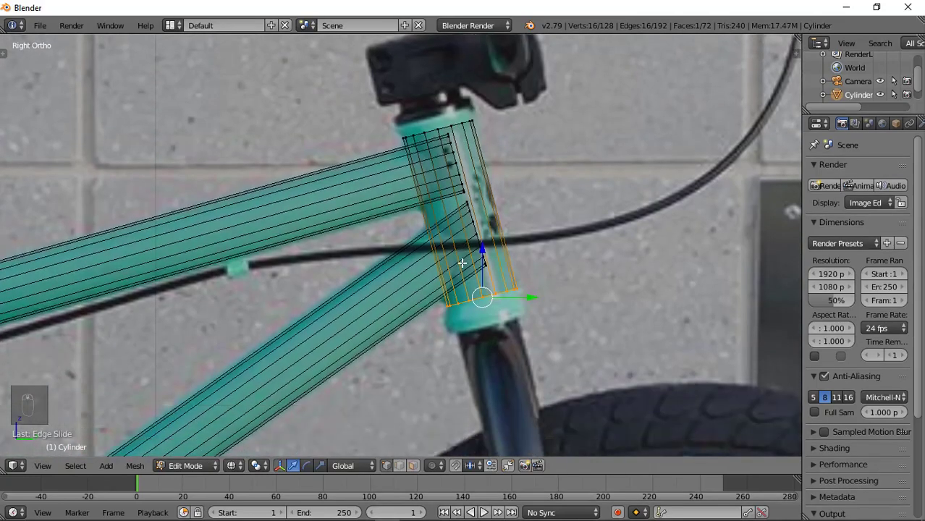
# Step: Slide the seat tube's bottom ring down to end at the bottom bracket
pyautogui.scroll(6, 465, 267)
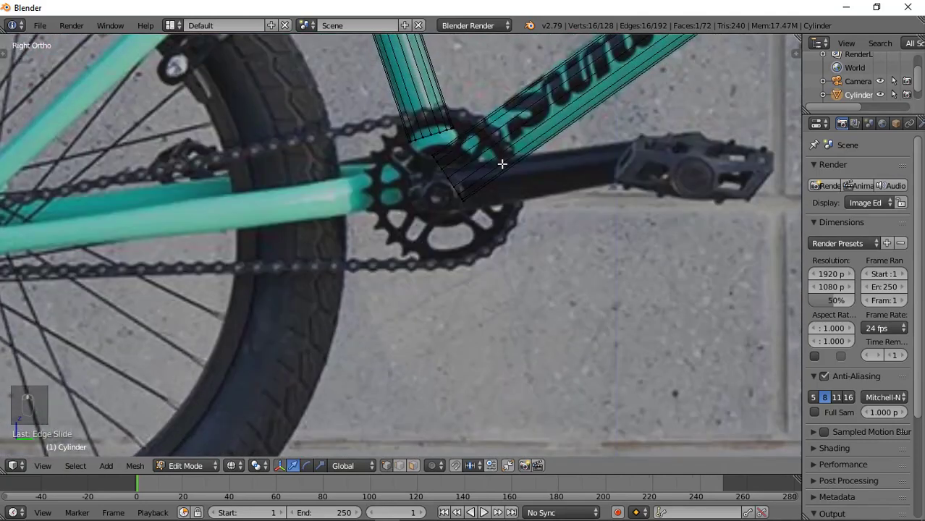
pyautogui.moveTo(502, 165); pyautogui.dragTo(455, 187, button='middle')
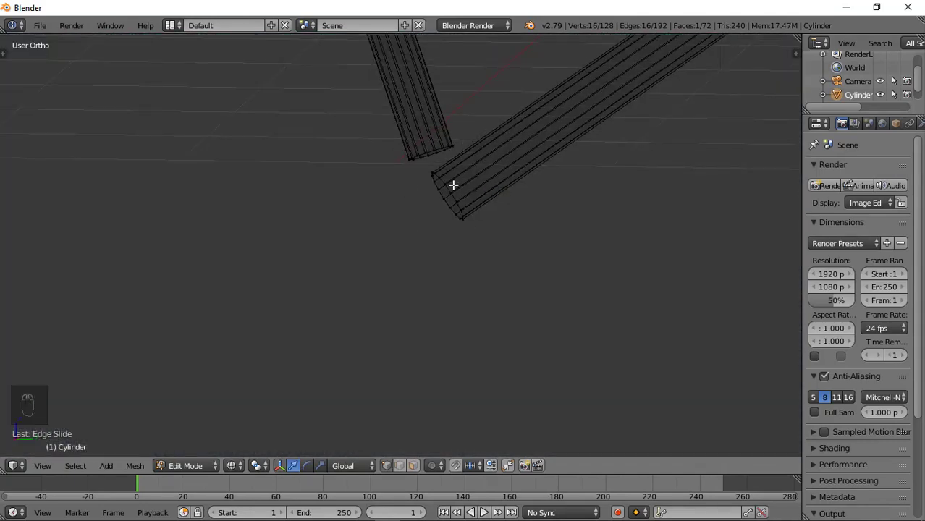
pyautogui.press('KP_3')
pyautogui.keyDown('alt'); pyautogui.rightClick(432, 151); pyautogui.keyUp('alt')
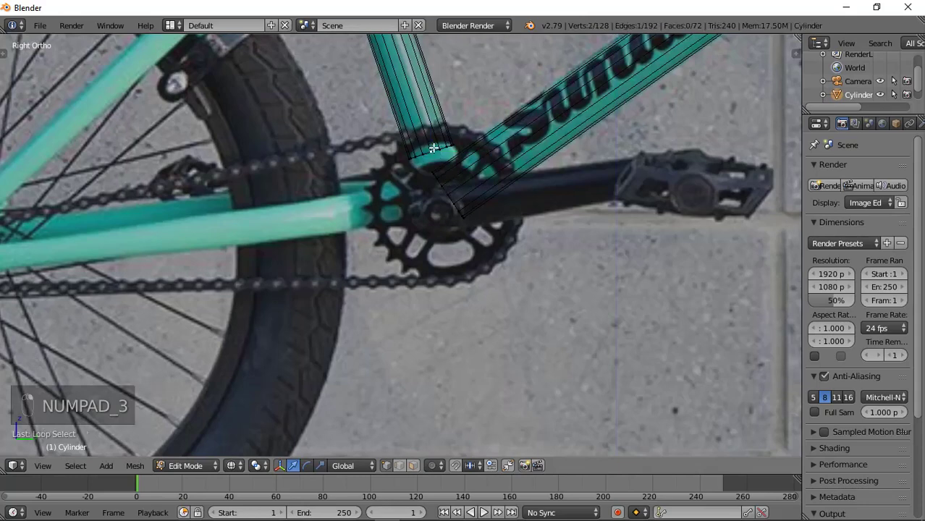
pyautogui.press('g')
pyautogui.press('g')
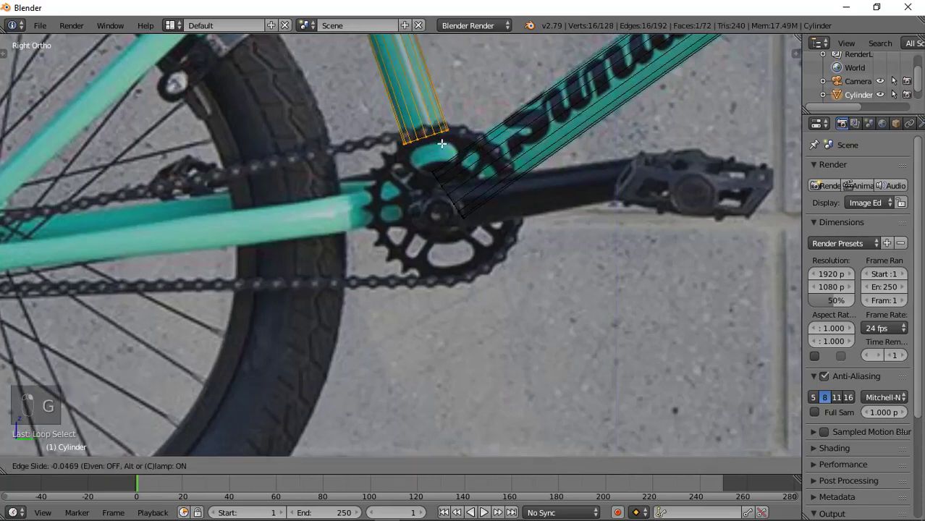
pyautogui.click(451, 166)
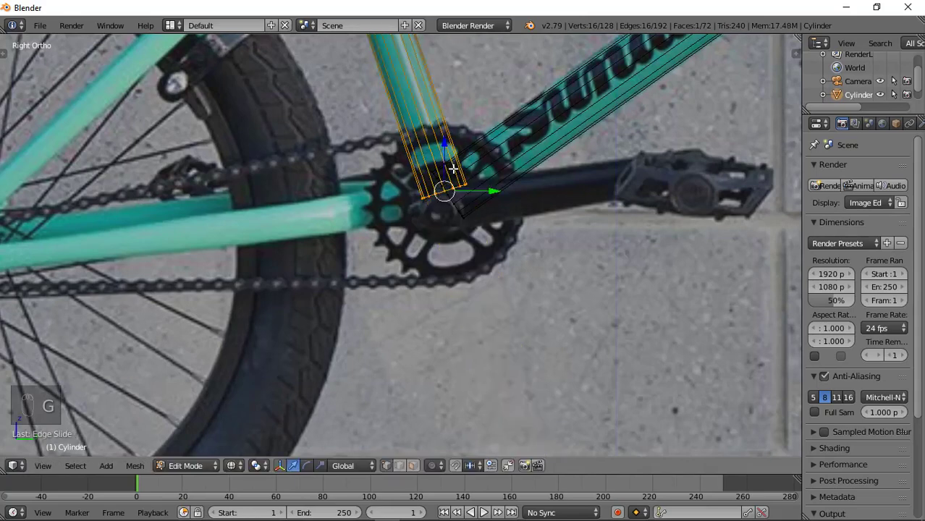
pyautogui.scroll(-1, 472, 170)
# Step: Switch to Object Mode and check the tube joint before returning to side view
pyautogui.press('Tab')
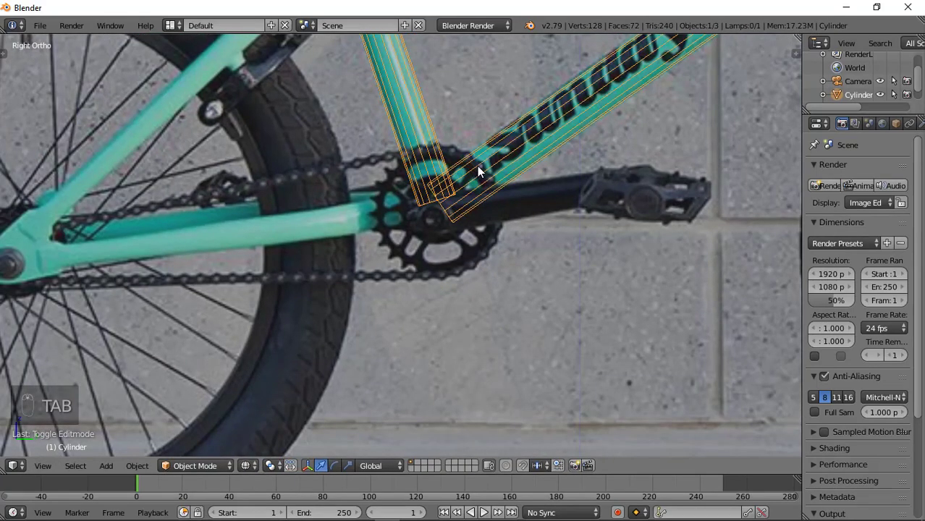
pyautogui.moveTo(476, 166); pyautogui.dragTo(455, 211, button='middle')
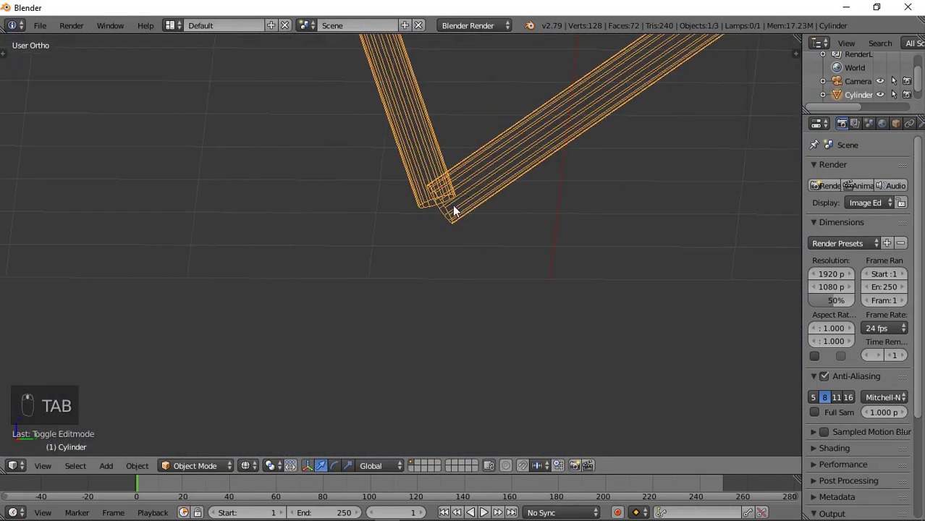
pyautogui.press('KP_3')
pyautogui.scroll(-4, 464, 193)
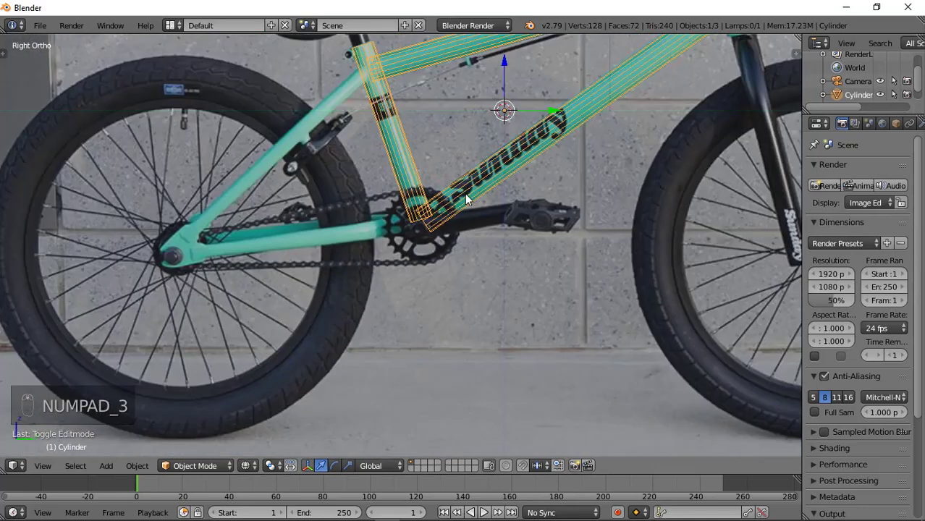
pyautogui.hotkey('shift', 'a')
# Step: Add a new cylinder and move it to the crank
pyautogui.moveTo(466, 193)
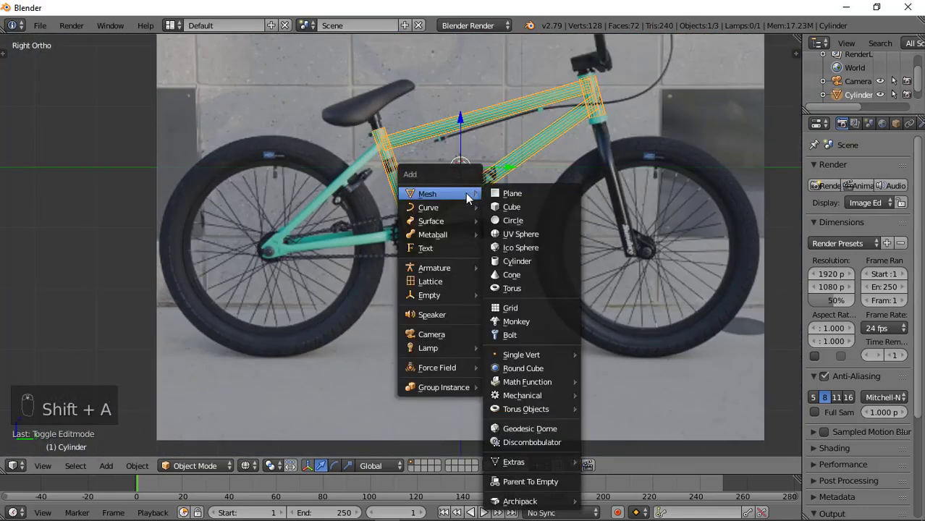
pyautogui.click(508, 263)
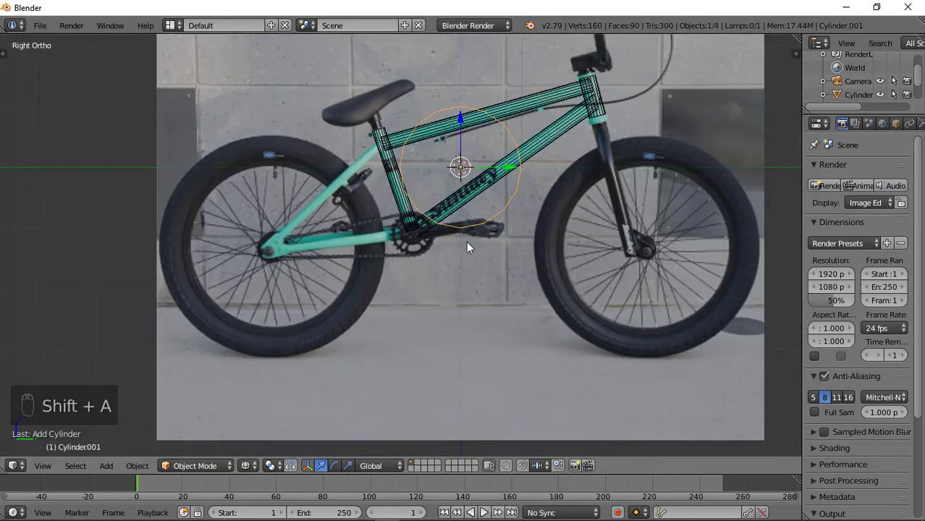
pyautogui.press('g')
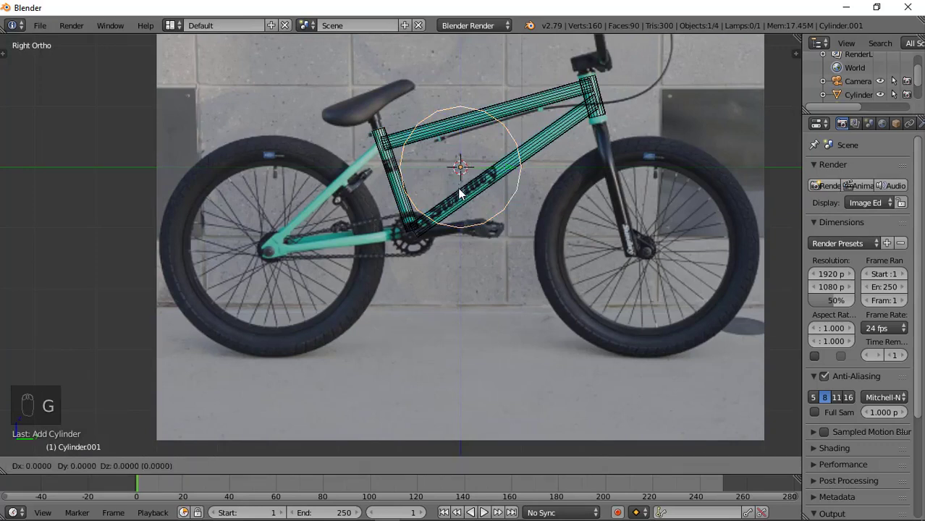
pyautogui.click(410, 248)
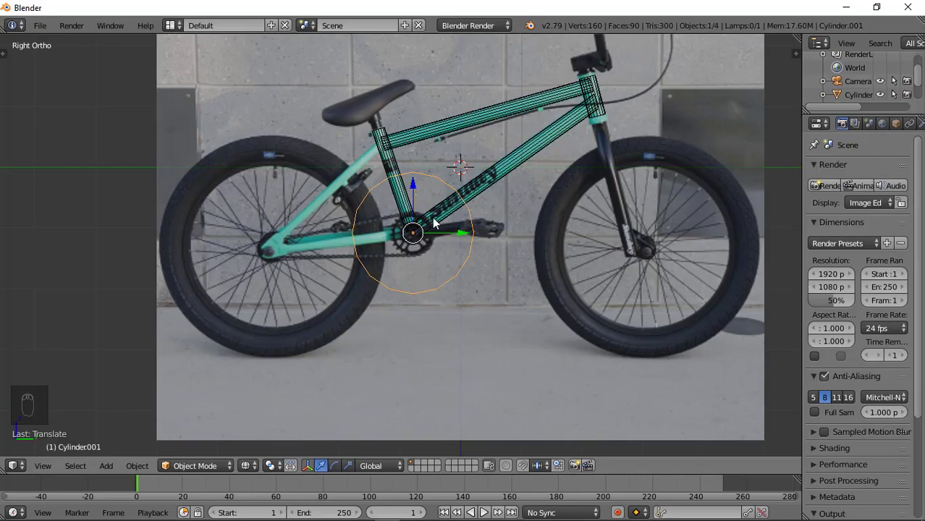
pyautogui.scroll(4, 433, 217)
pyautogui.scroll(3, 447, 203)
# Step: In Edit Mode, shrink the cylinder to the crank hub's size and center it
pyautogui.press('Tab')
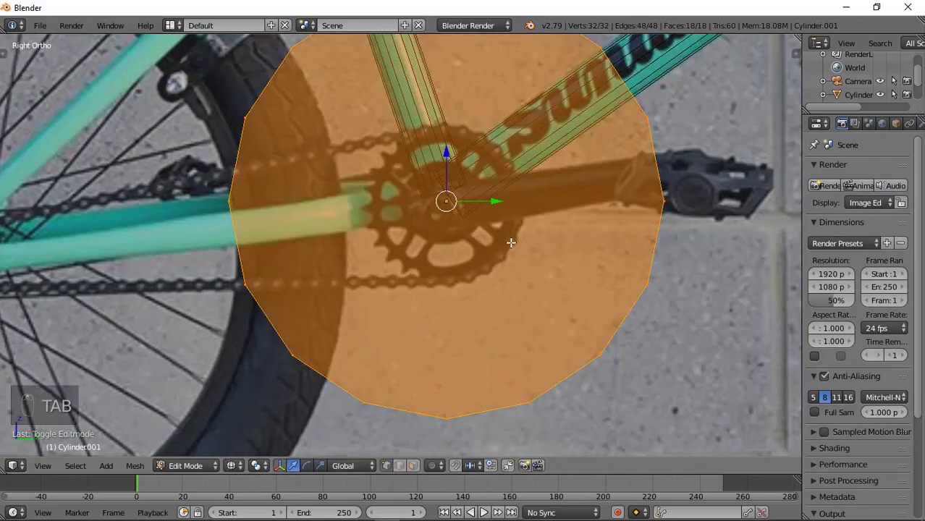
pyautogui.scroll(-5, 539, 230)
pyautogui.press('z')
pyautogui.press('z')
pyautogui.press('z')
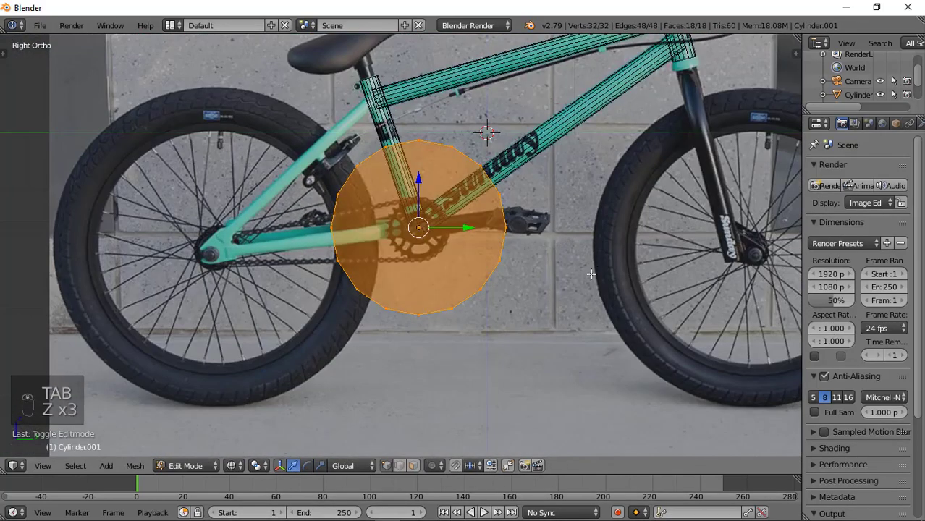
pyautogui.press('s')
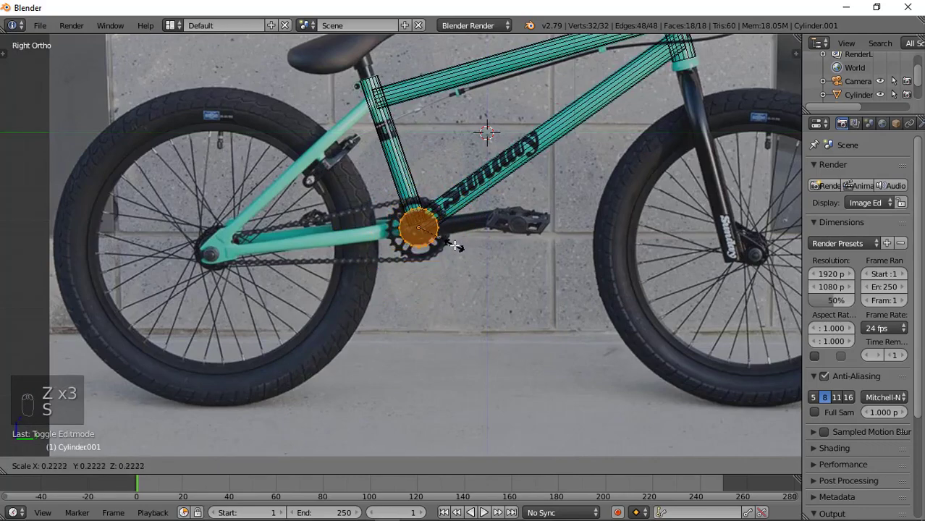
pyautogui.click(455, 244)
pyautogui.scroll(3, 474, 226)
pyautogui.scroll(3, 475, 226)
pyautogui.keyDown('ctrl'); pyautogui.scroll(-1, 483, 215); pyautogui.keyUp('ctrl')
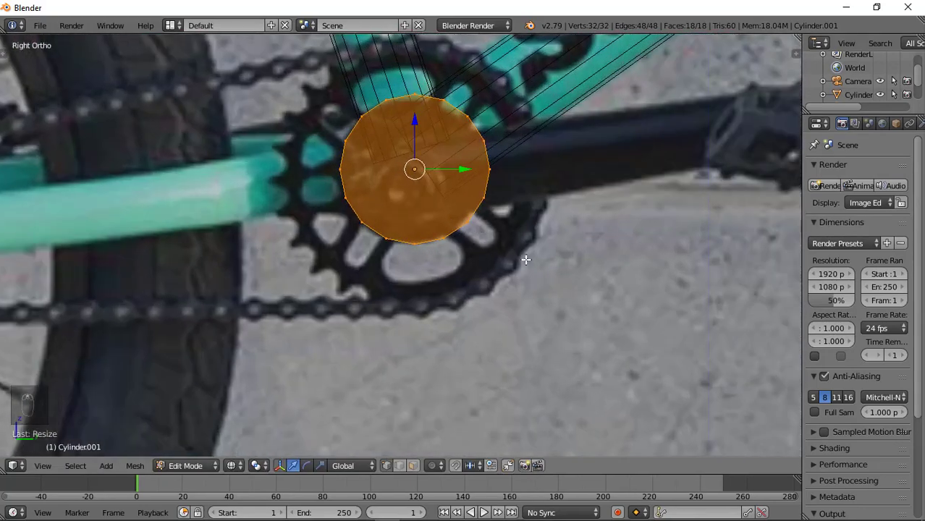
pyautogui.press('s')
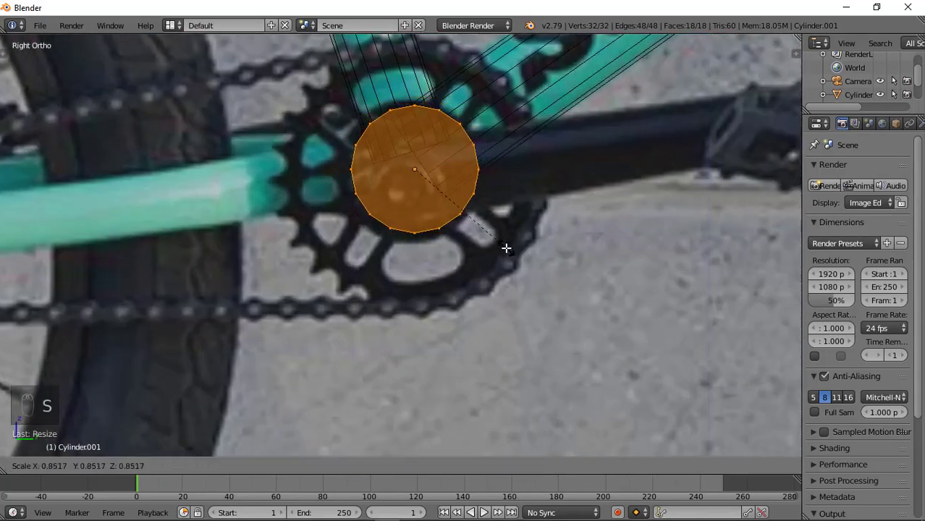
pyautogui.click(506, 247)
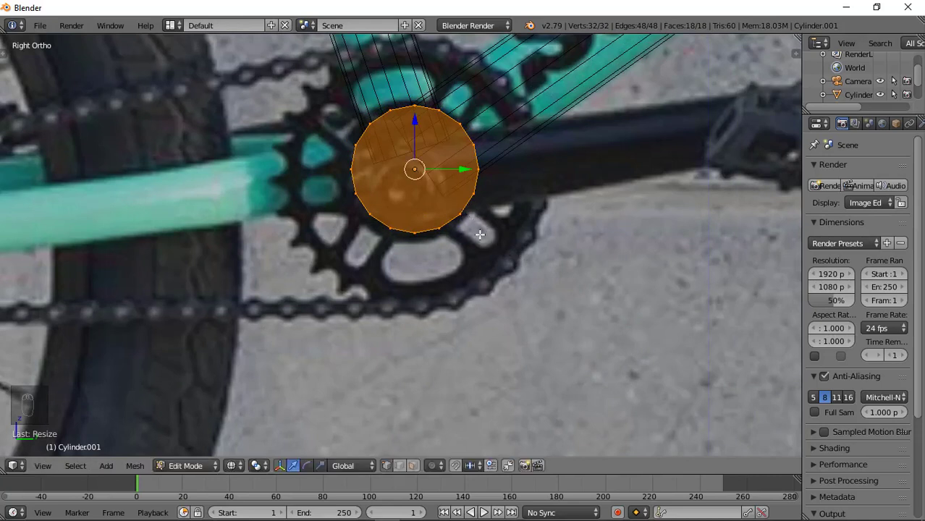
pyautogui.press('g')
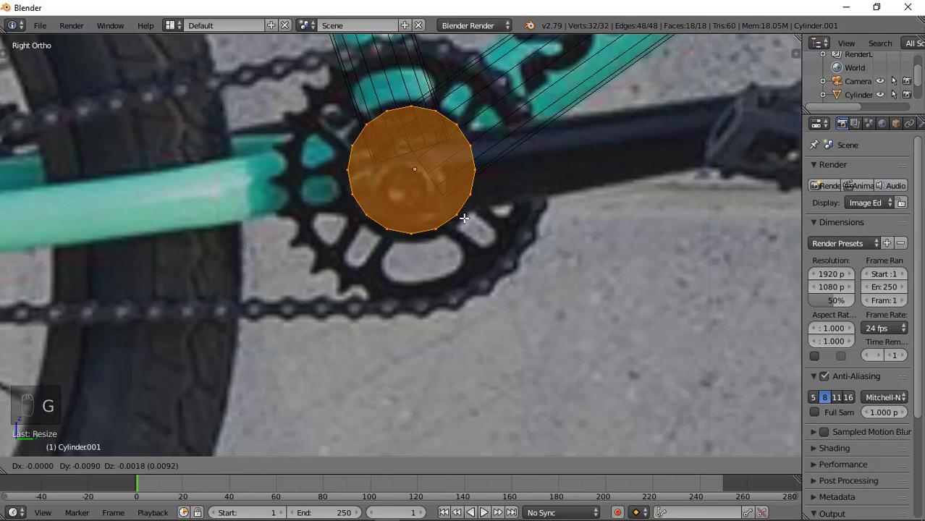
pyautogui.click(462, 213)
# Step: Widen the cylinder along X, then return to the right side view
pyautogui.scroll(-8, 465, 210)
pyautogui.moveTo(465, 209); pyautogui.dragTo(309, 208, button='middle')
pyautogui.press('s')
pyautogui.press('x')
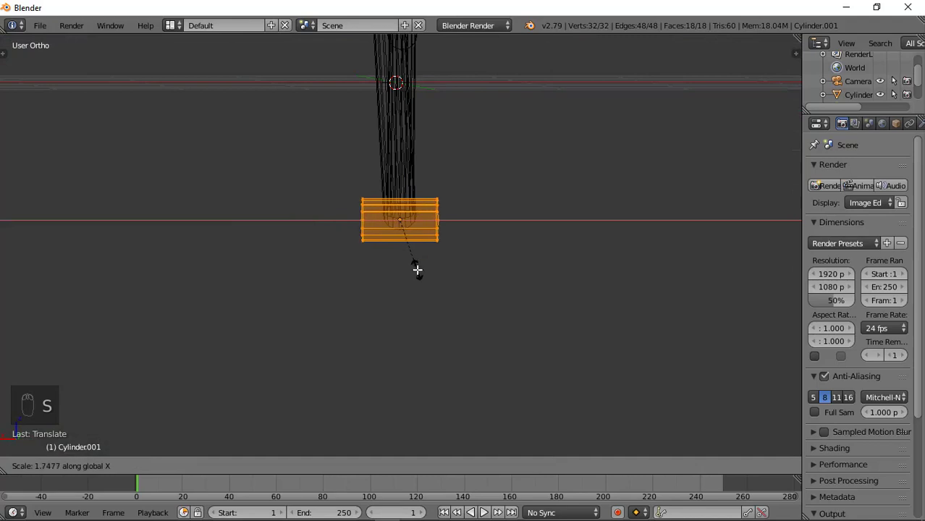
pyautogui.click(418, 270)
pyautogui.moveTo(417, 270); pyautogui.dragTo(506, 239, button='middle')
pyautogui.press('KP_3')
pyautogui.scroll(5, 484, 162)
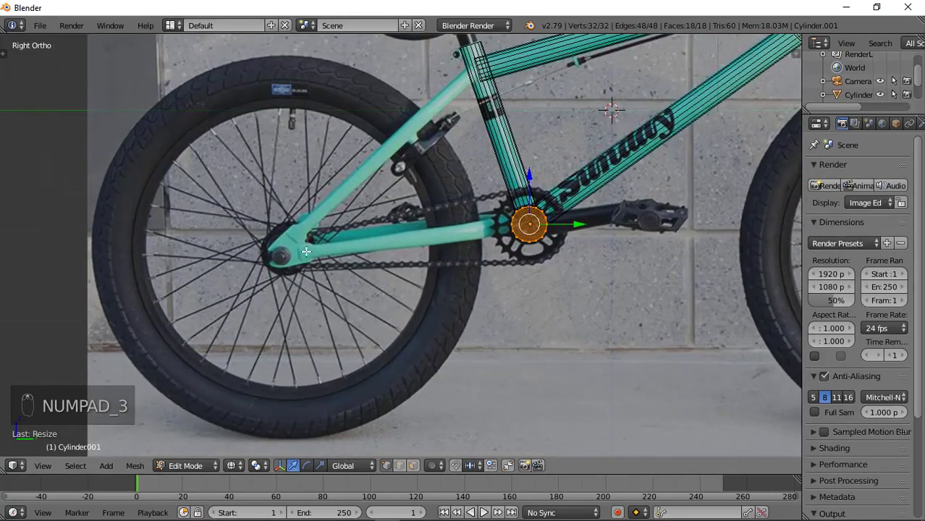
pyautogui.keyDown('shift'); pyautogui.scroll(3, 460, 217); pyautogui.keyUp('shift')
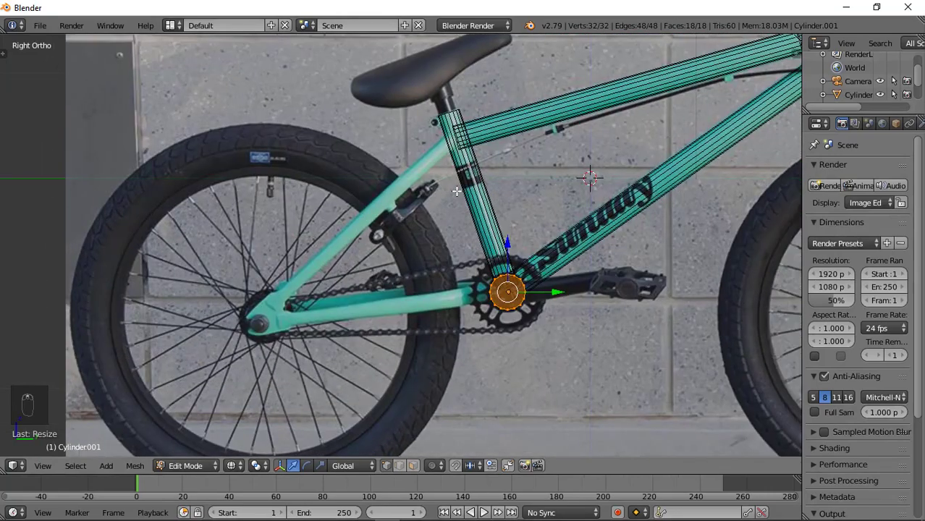
pyautogui.keyDown('shift'); pyautogui.scroll(2, 457, 190); pyautogui.keyUp('shift')
pyautogui.scroll(5, 461, 400)
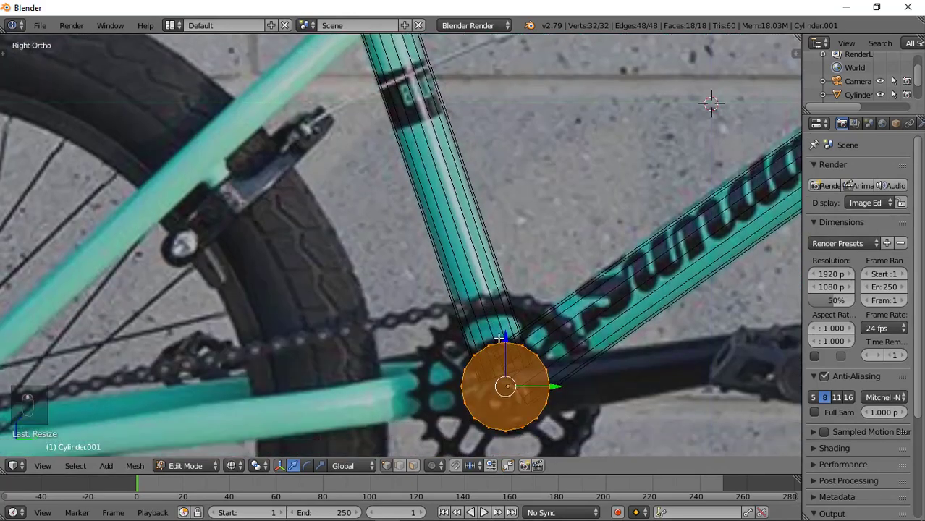
pyautogui.keyDown('shift'); pyautogui.scroll(-2, 499, 337); pyautogui.keyUp('shift')
# Step: Duplicate a cylinder rim vertex, place it at the seat-tube top, and extrude it to the rear axle
pyautogui.rightClick(474, 304)
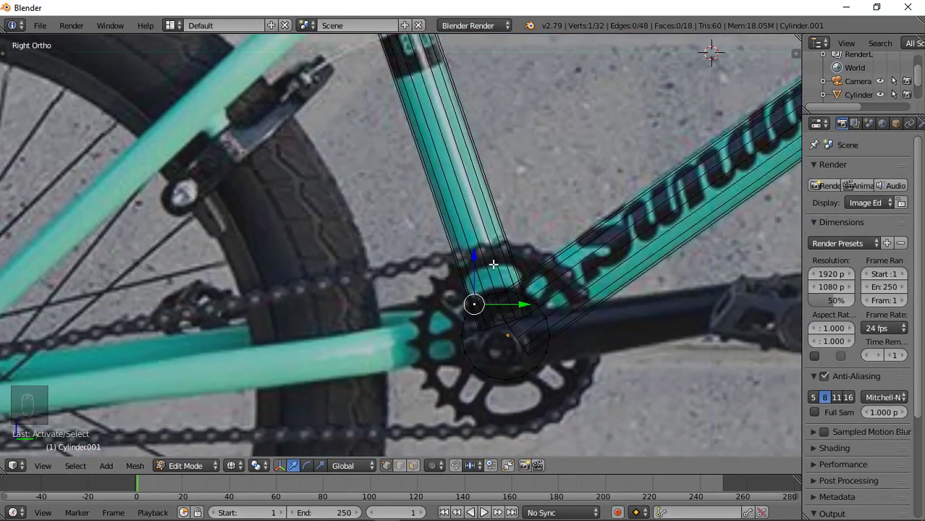
pyautogui.hotkey('shift', 'd')
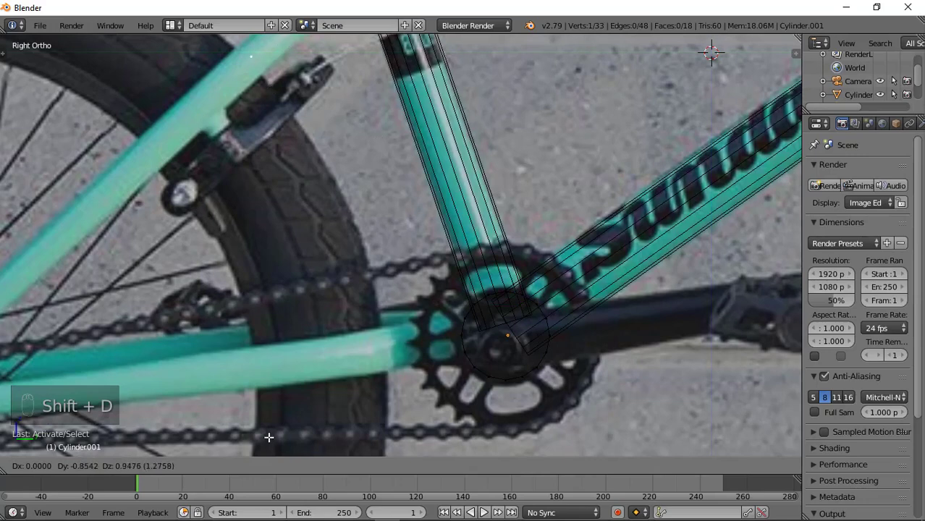
pyautogui.click(270, 441)
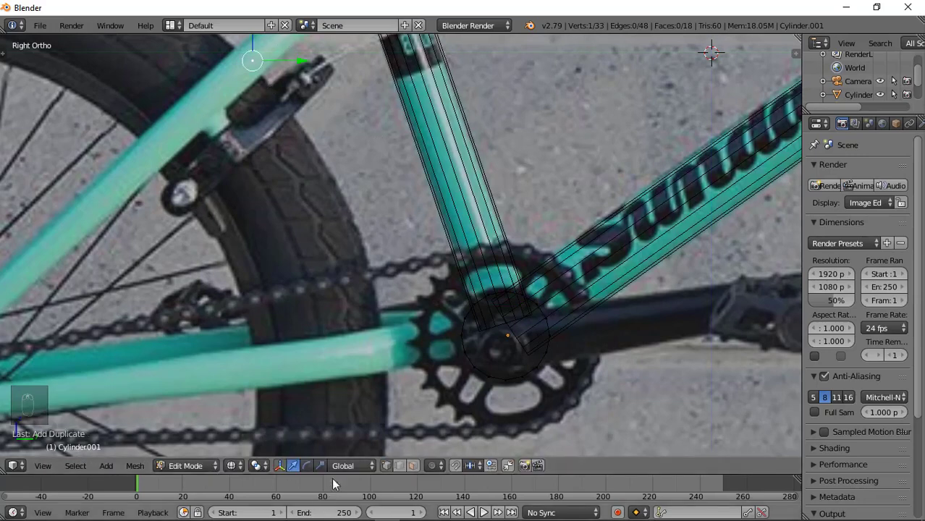
pyautogui.keyDown('shift'); pyautogui.moveTo(314, 128); pyautogui.dragTo(314, 280, button='middle'); pyautogui.keyUp('shift')
pyautogui.press('g')
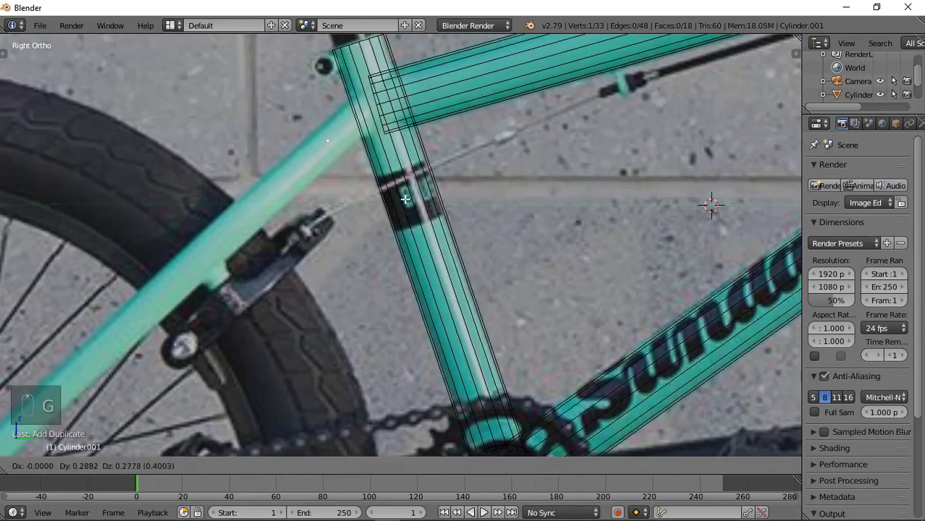
pyautogui.click(419, 181)
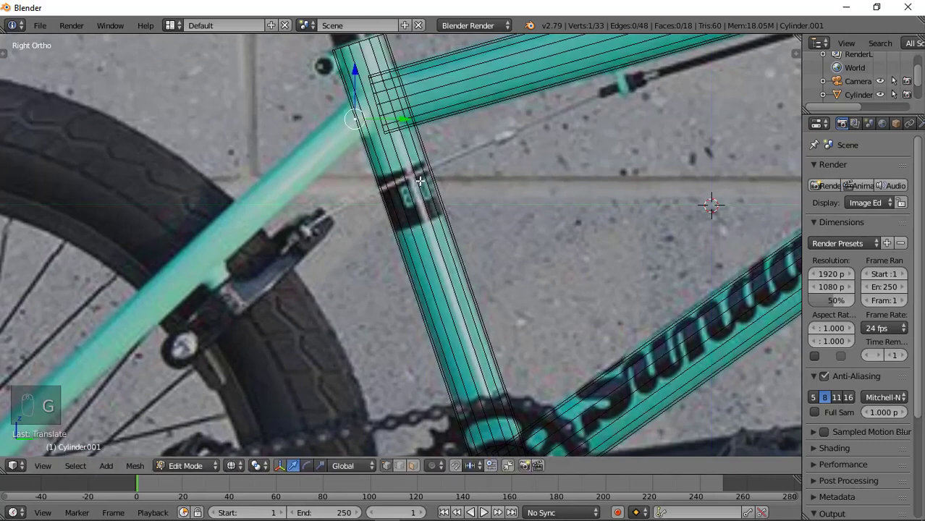
pyautogui.scroll(-3, 487, 159)
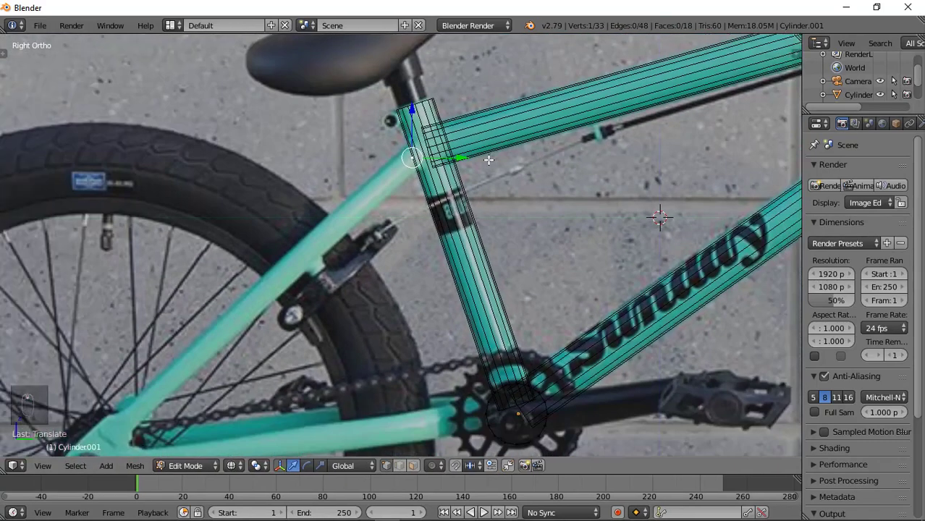
pyautogui.press('e')
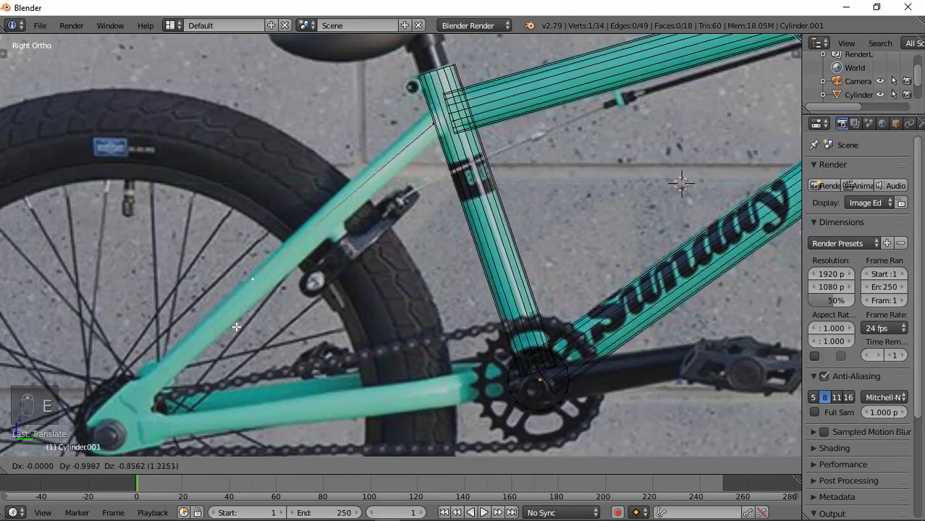
pyautogui.click(134, 446)
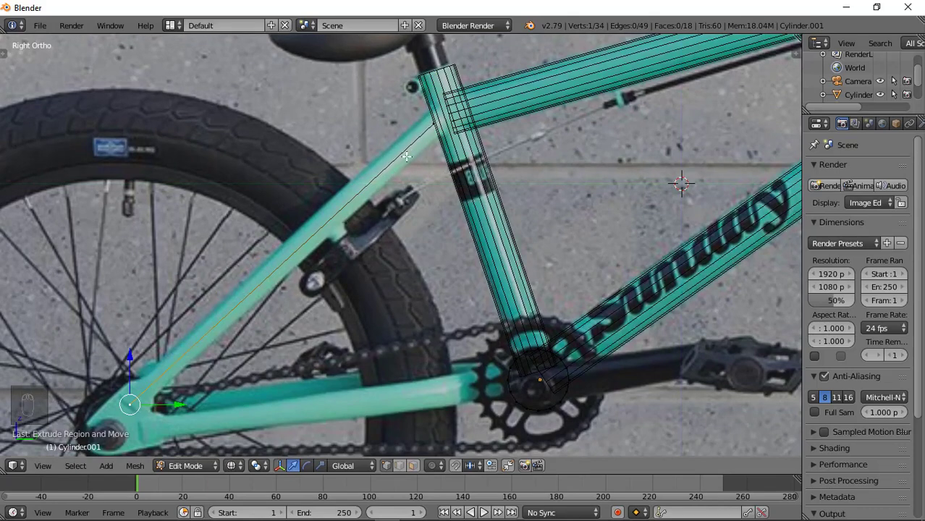
# Step: Select both seat-stay end vertices and subdivide the edge with 5 cuts
pyautogui.keyDown('shift'); pyautogui.rightClick(416, 131); pyautogui.keyUp('shift')
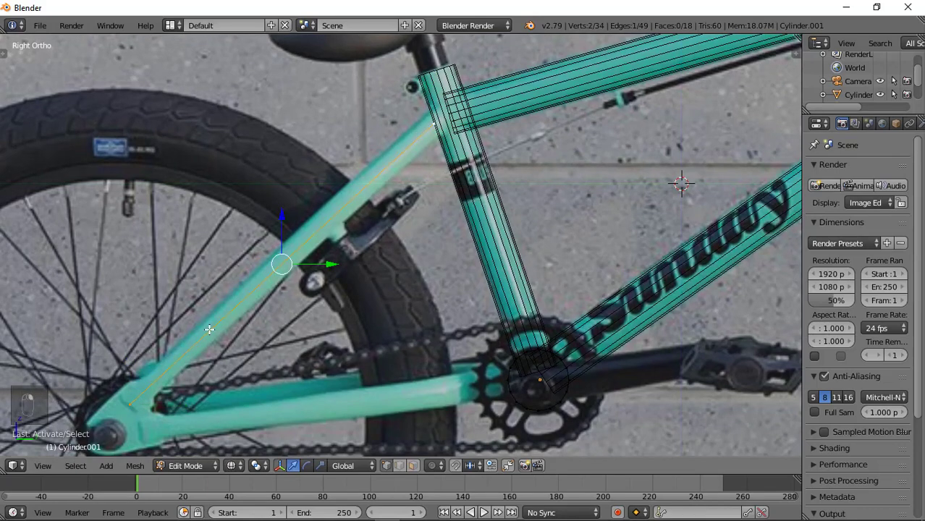
pyautogui.press('w')
pyautogui.click(176, 199)
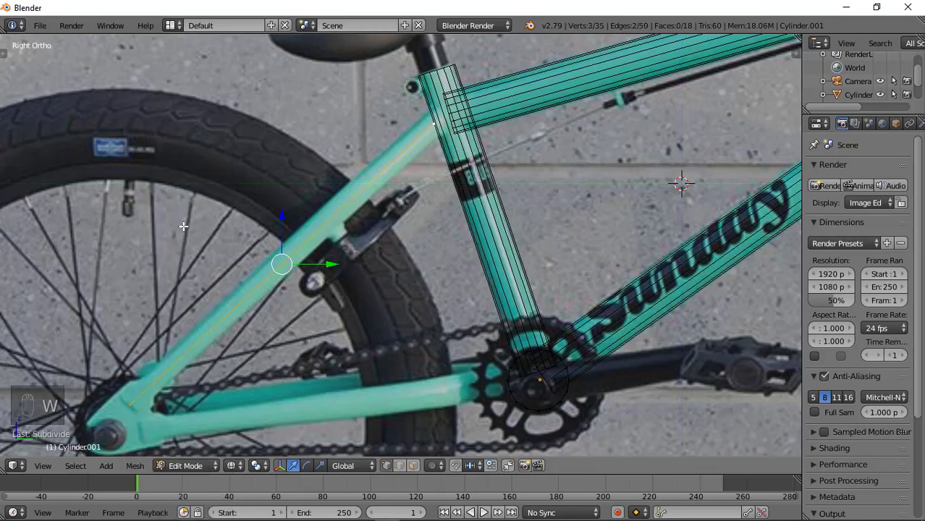
pyautogui.press('w')
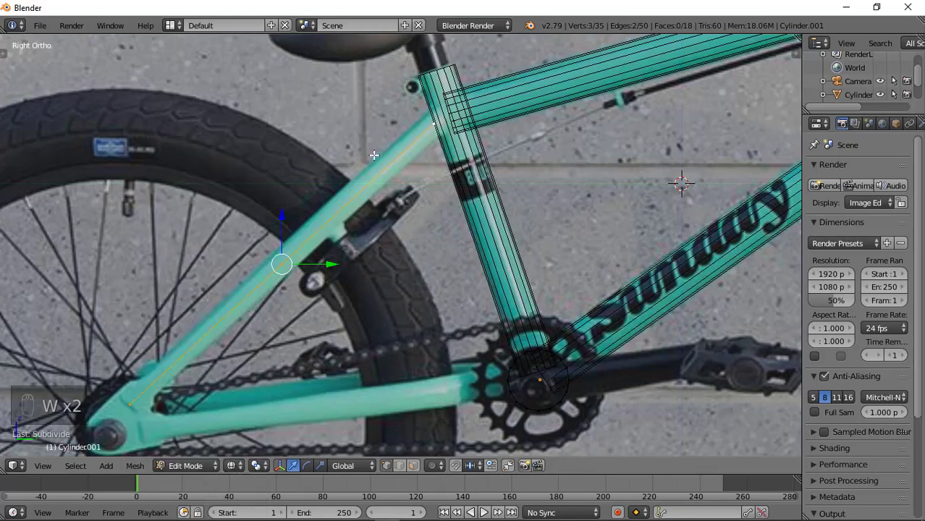
pyautogui.press('t')
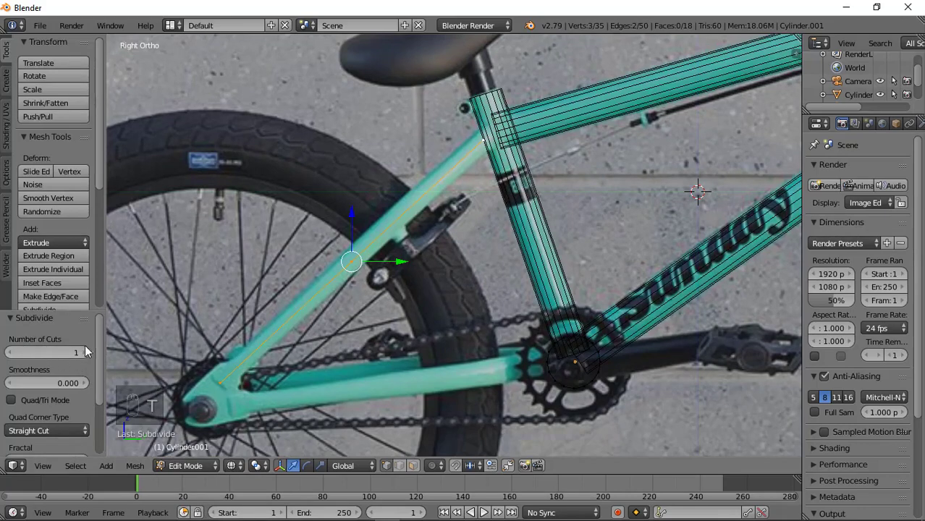
pyautogui.click(85, 352)
pyautogui.click(85, 351)
pyautogui.click(85, 352)
pyautogui.click(85, 351)
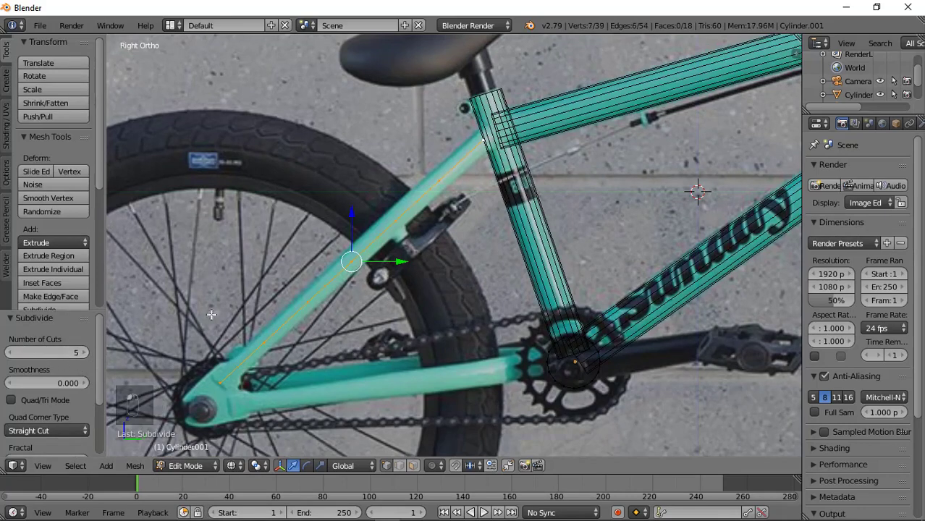
# Step: In front view, push the whole seat-stay edge outward along X
pyautogui.press('t')
pyautogui.press('KP_1')
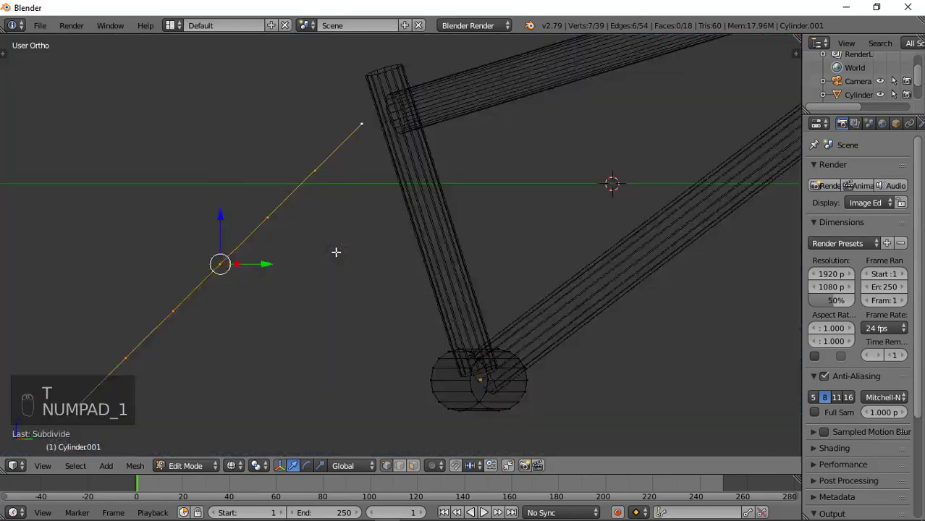
pyautogui.scroll(-5, 306, 223)
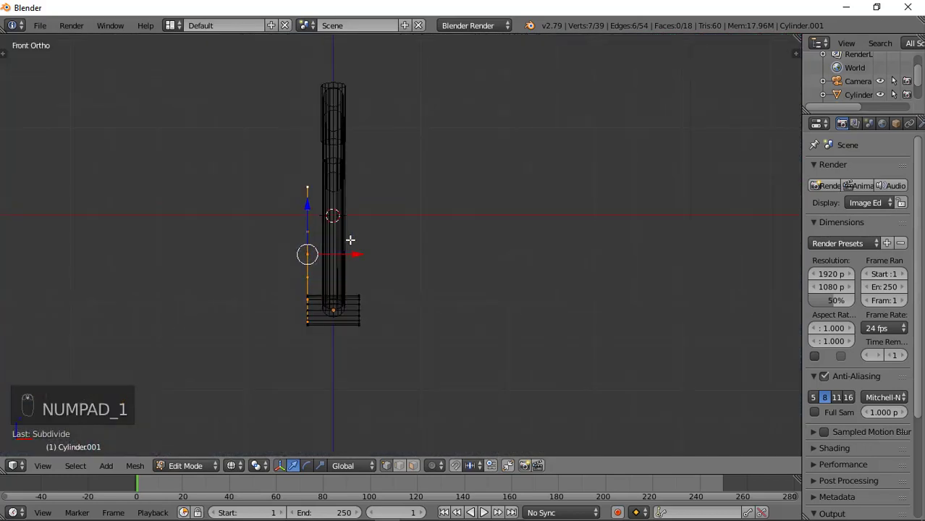
pyautogui.scroll(4, 350, 241)
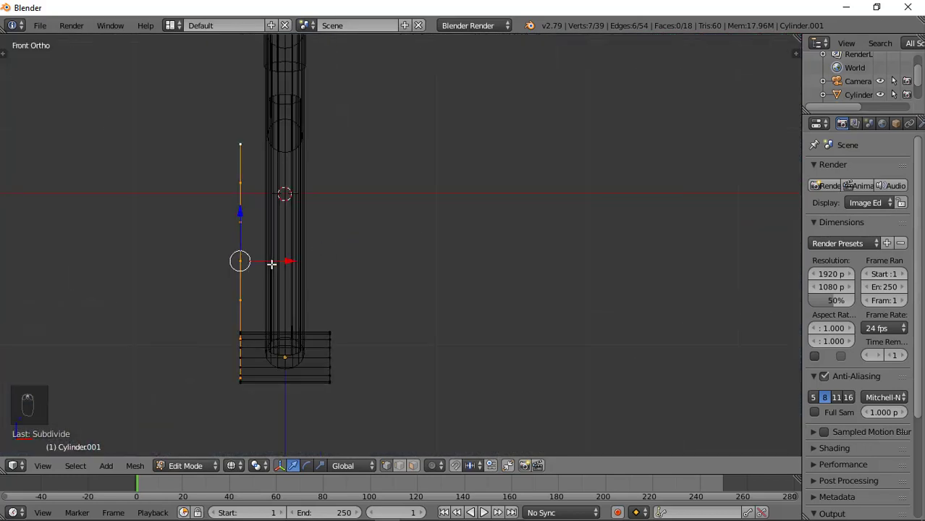
pyautogui.moveTo(271, 265); pyautogui.dragTo(320, 304)
pyautogui.scroll(3, 322, 283)
pyautogui.keyDown('shift'); pyautogui.scroll(4, 306, 205); pyautogui.keyUp('shift')
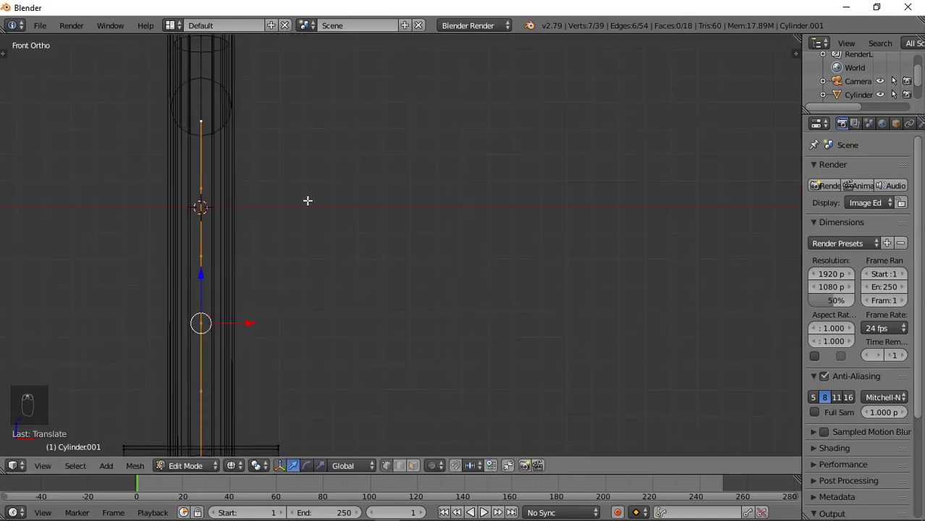
pyautogui.moveTo(233, 377)
pyautogui.mouseDown()
pyautogui.moveTo(258, 377)
pyautogui.moveTo(245, 372)
pyautogui.mouseUp()
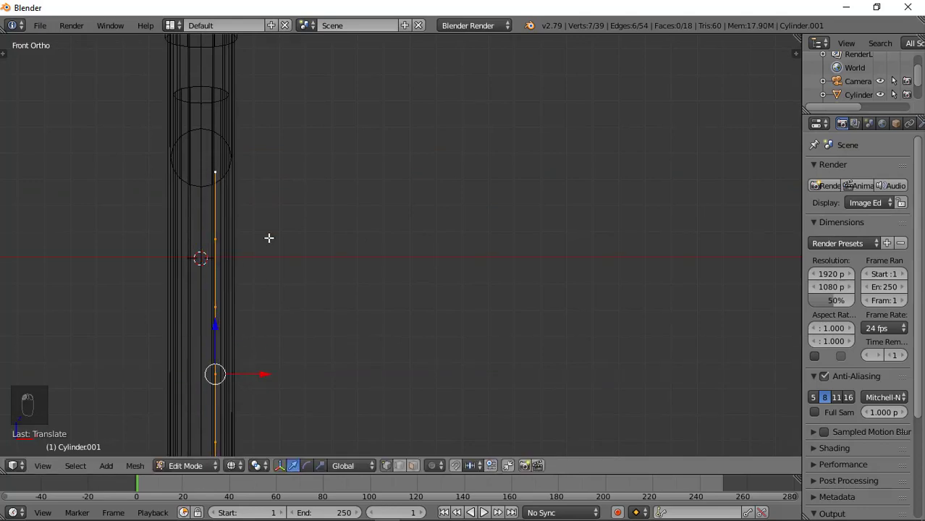
# Step: Deselect the top vertices one by one and push the lower ones further outward along X
pyautogui.press('c')
pyautogui.moveTo(215, 186); pyautogui.dragTo(215, 177, button='middle')
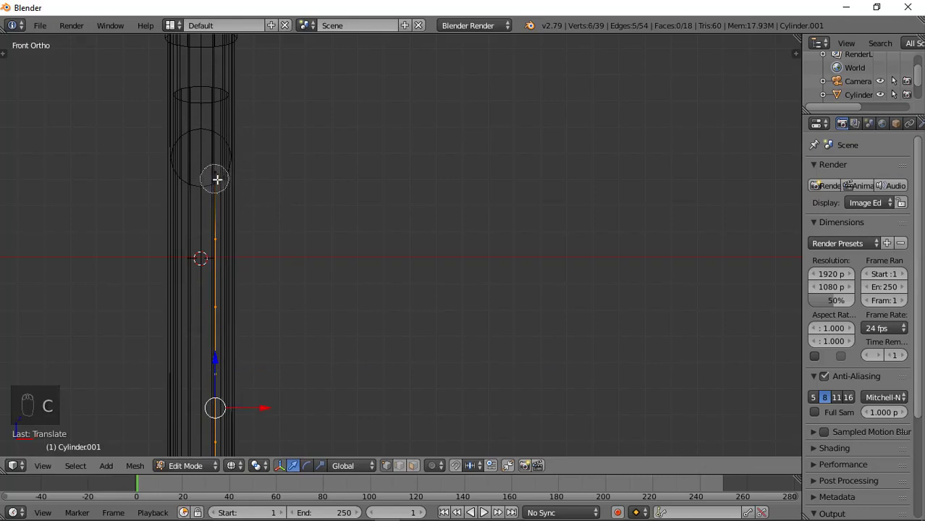
pyautogui.press('Escape')
pyautogui.moveTo(259, 408); pyautogui.dragTo(275, 398)
pyautogui.middleClick(228, 243)
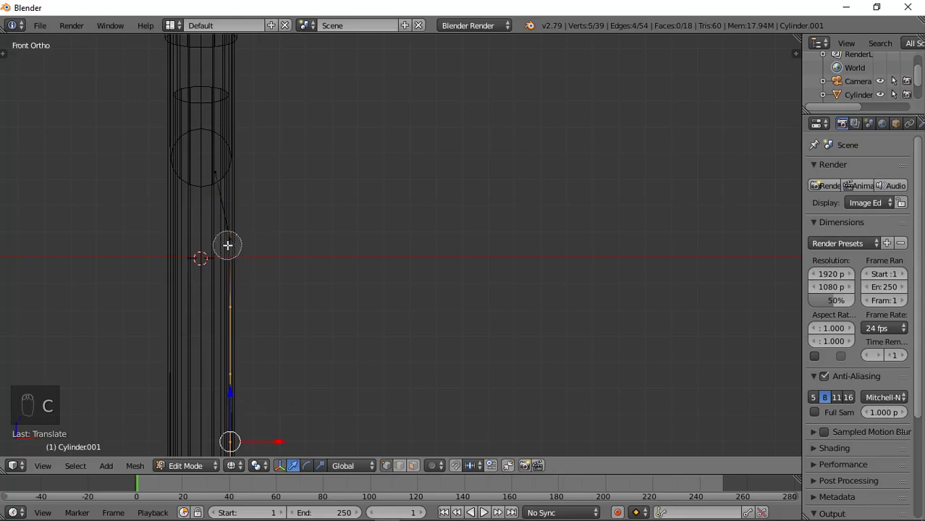
pyautogui.press('Escape')
pyautogui.moveTo(274, 441); pyautogui.dragTo(289, 441)
pyautogui.keyDown('shift'); pyautogui.scroll(-2, 323, 332); pyautogui.keyUp('shift')
pyautogui.keyDown('shift'); pyautogui.scroll(-1, 323, 331); pyautogui.keyUp('shift')
pyautogui.press('c')
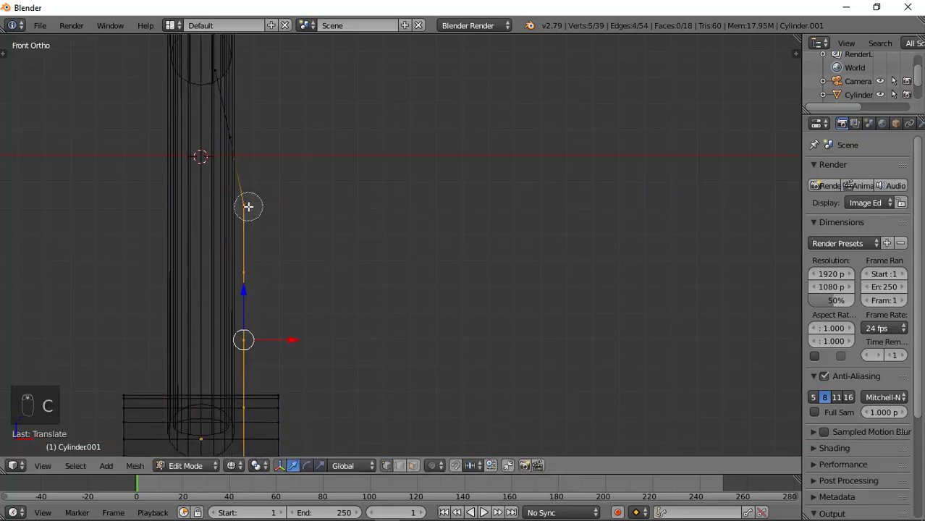
pyautogui.middleClick(257, 206)
pyautogui.press('Escape')
pyautogui.moveTo(290, 374); pyautogui.dragTo(297, 373)
# Step: Keep deselecting upward until only the bottom end vertex remains, pushing it outward along X
pyautogui.press('c')
pyautogui.middleClick(260, 269)
pyautogui.press('Escape')
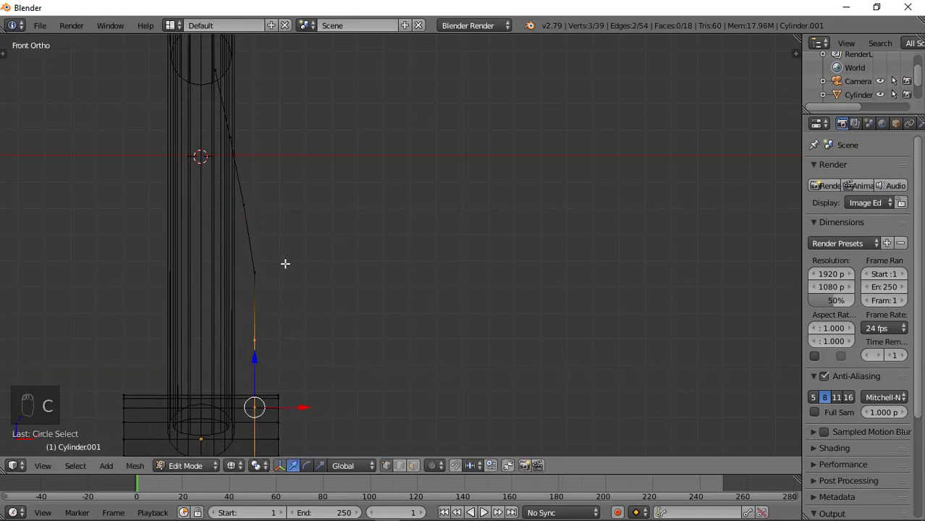
pyautogui.moveTo(304, 410); pyautogui.dragTo(314, 407)
pyautogui.press('c')
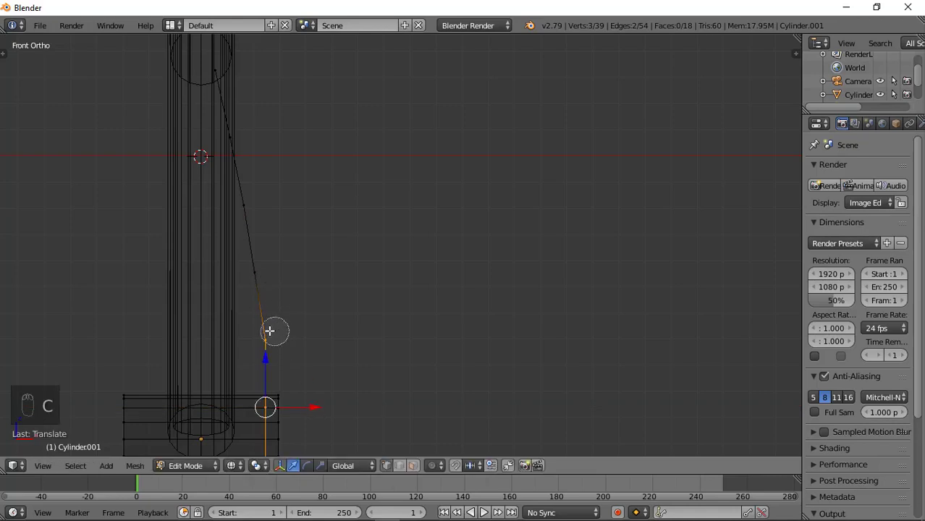
pyautogui.middleClick(263, 335)
pyautogui.press('Escape')
pyautogui.keyDown('shift'); pyautogui.scroll(-5, 348, 358); pyautogui.keyUp('shift')
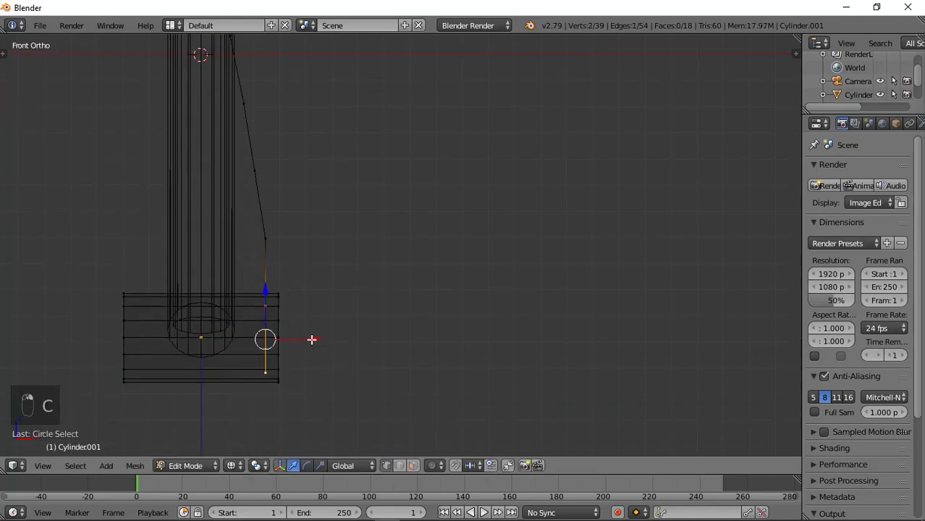
pyautogui.moveTo(311, 340); pyautogui.dragTo(324, 341)
pyautogui.press('c')
pyautogui.middleClick(290, 302)
pyautogui.press('Escape')
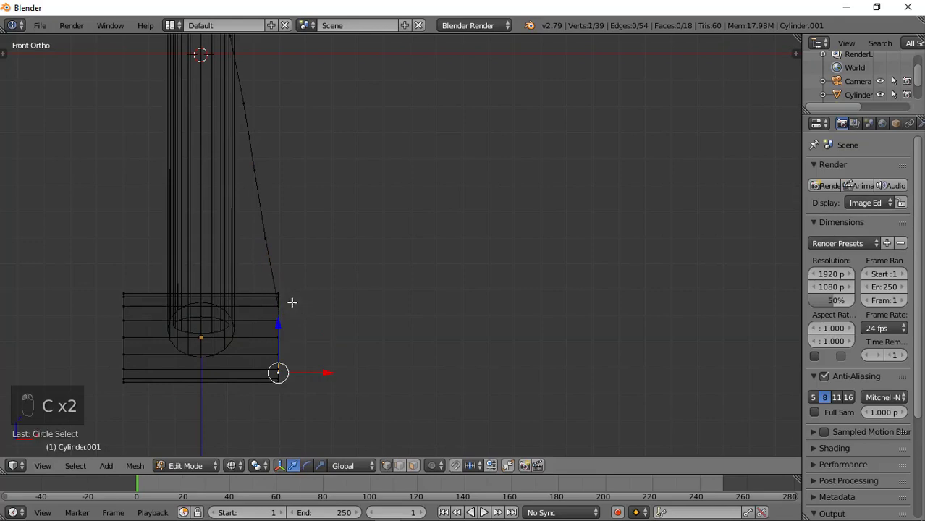
pyautogui.moveTo(326, 372); pyautogui.dragTo(330, 372)
# Step: Nudge the upper seat-stay vertices sideways along X to smooth the curve
pyautogui.rightClick(306, 237)
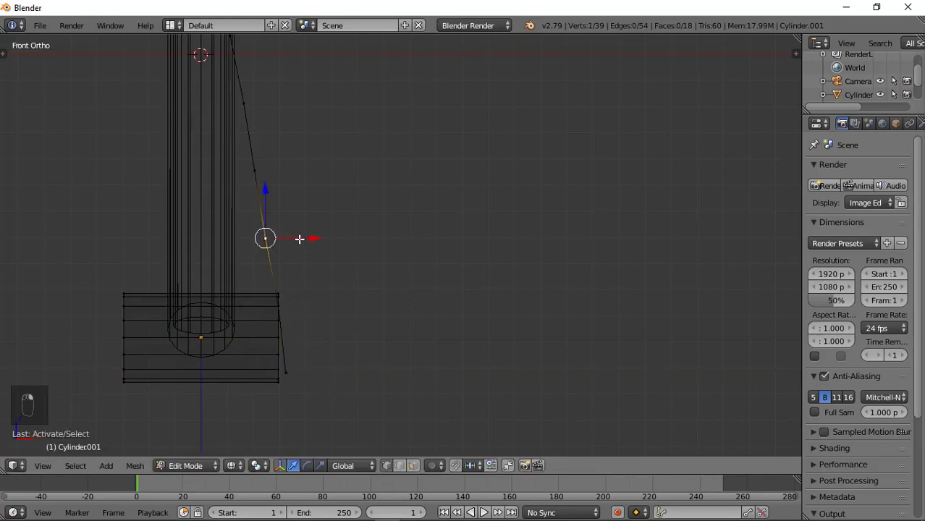
pyautogui.moveTo(299, 239); pyautogui.dragTo(306, 239)
pyautogui.rightClick(230, 174)
pyautogui.moveTo(281, 170); pyautogui.dragTo(296, 171)
pyautogui.rightClick(297, 114)
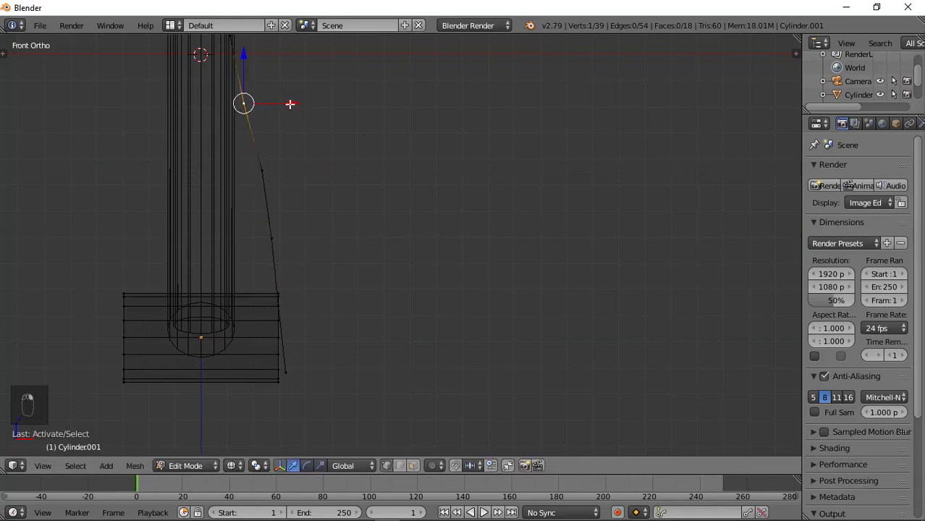
pyautogui.moveTo(289, 104); pyautogui.dragTo(295, 104)
pyautogui.keyDown('shift'); pyautogui.scroll(5, 308, 89); pyautogui.keyUp('shift')
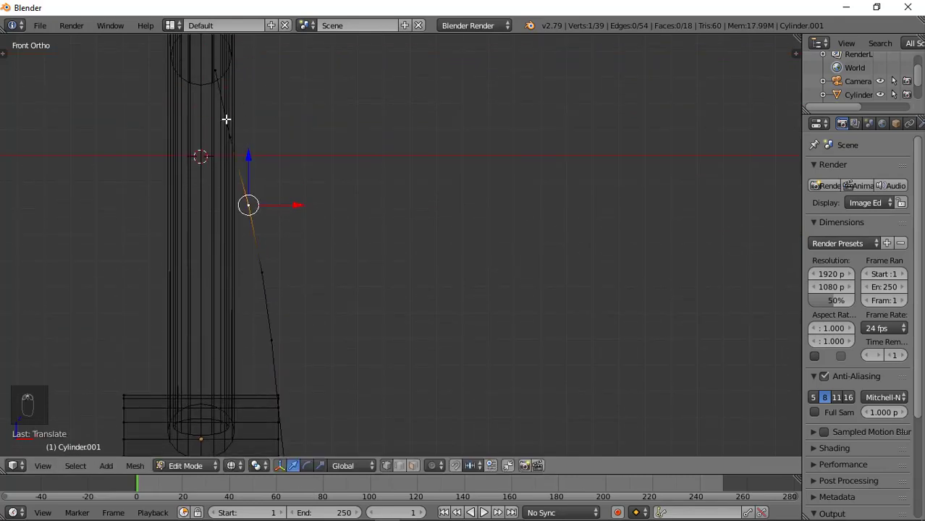
# Step: Adjust the middle and lower seat-stay vertices along X toward the bottom bracket shell
pyautogui.rightClick(233, 135)
pyautogui.moveTo(281, 138); pyautogui.dragTo(270, 139)
pyautogui.rightClick(275, 183)
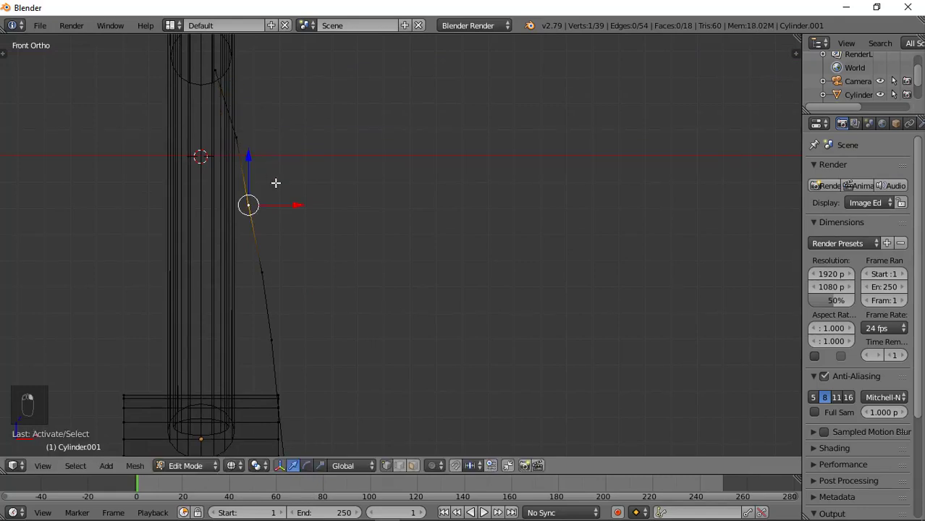
pyautogui.moveTo(272, 205); pyautogui.dragTo(274, 205)
pyautogui.rightClick(271, 271)
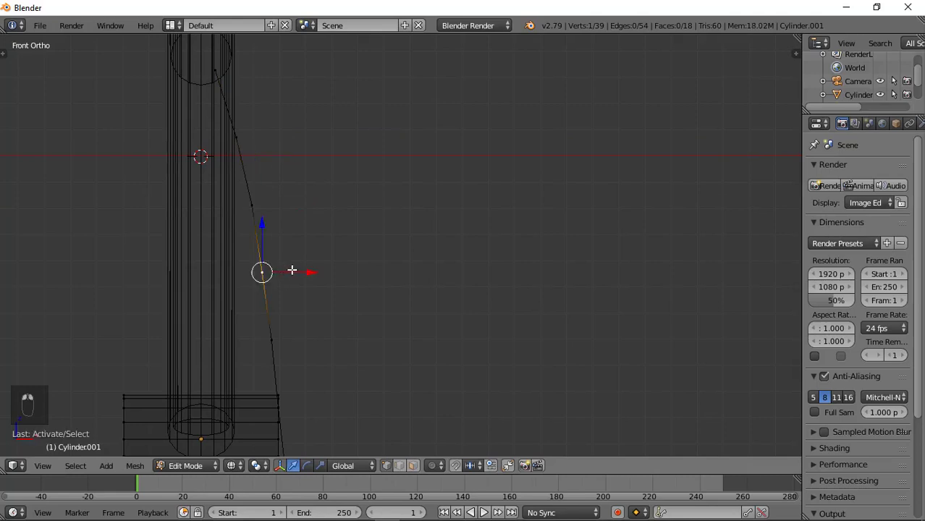
pyautogui.moveTo(291, 268); pyautogui.dragTo(294, 271)
pyautogui.rightClick(280, 340)
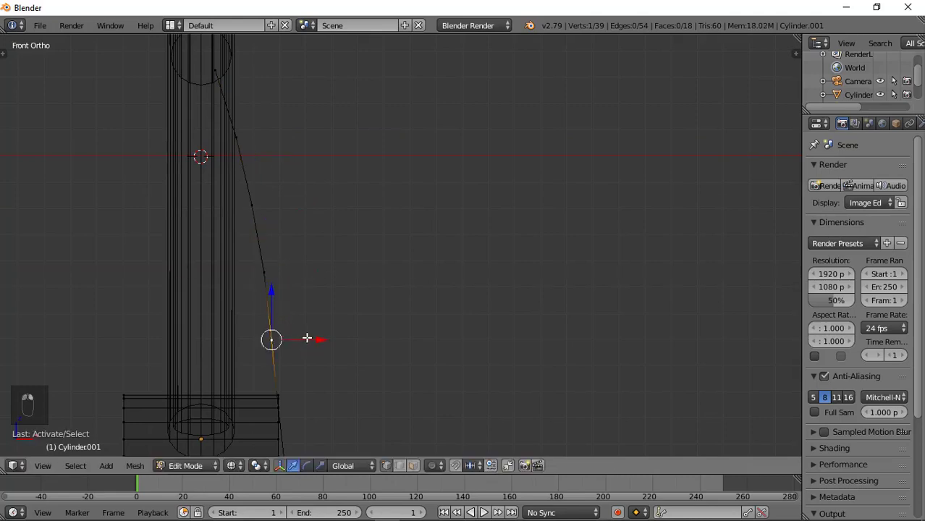
pyautogui.moveTo(307, 338); pyautogui.dragTo(318, 332)
pyautogui.keyDown('shift'); pyautogui.scroll(-5, 324, 314); pyautogui.keyUp('shift')
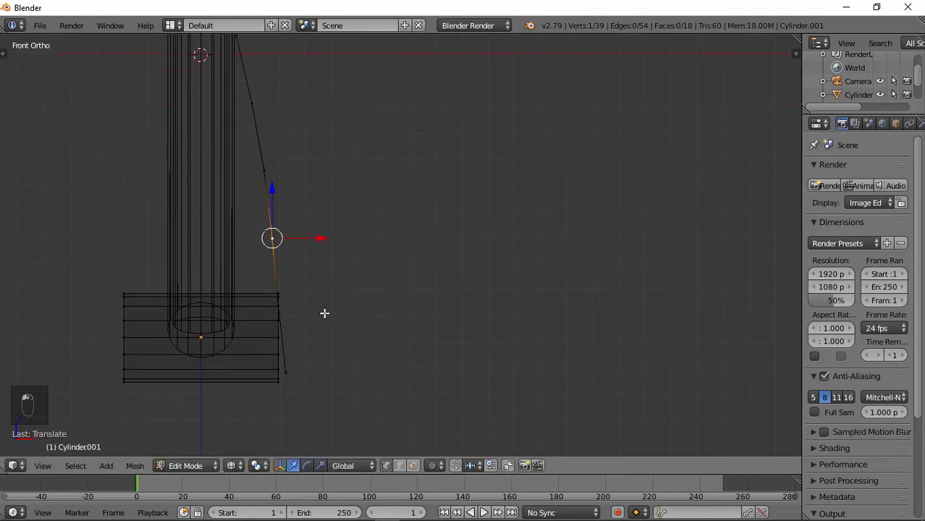
pyautogui.rightClick(293, 283)
pyautogui.moveTo(312, 284); pyautogui.dragTo(301, 286)
# Step: Move the vertex above the bottom bracket along X with G X, checking against side view
pyautogui.rightClick(293, 258)
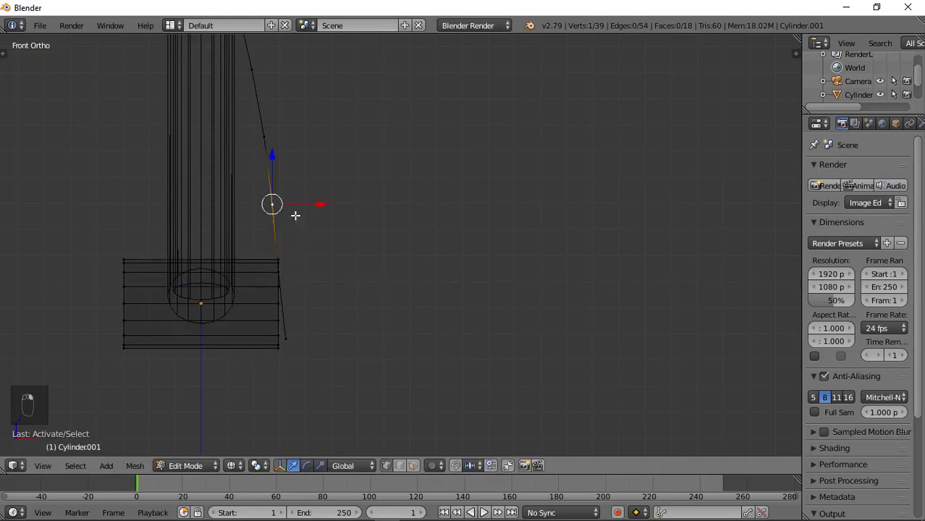
pyautogui.moveTo(295, 212); pyautogui.dragTo(244, 271, button='middle')
pyautogui.press('g')
pyautogui.press('y')
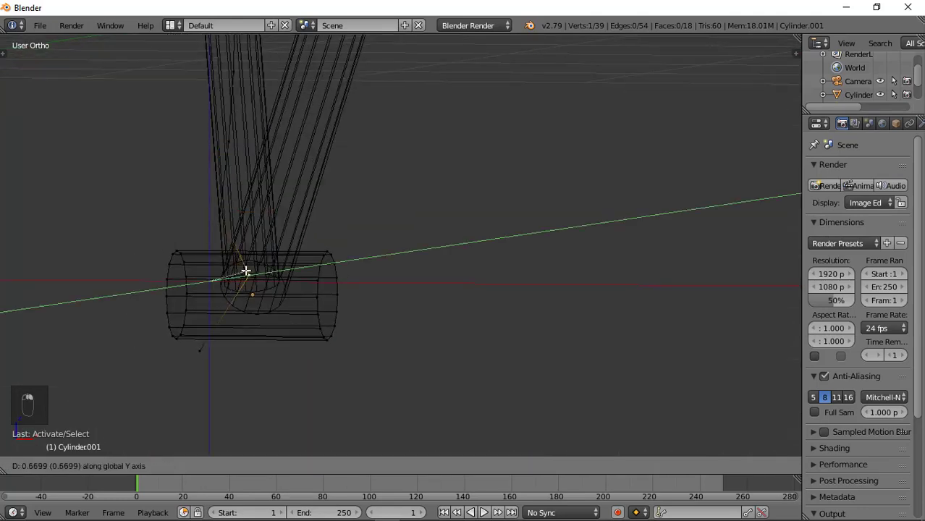
pyautogui.press('x')
pyautogui.click(244, 283)
pyautogui.press('KP_3')
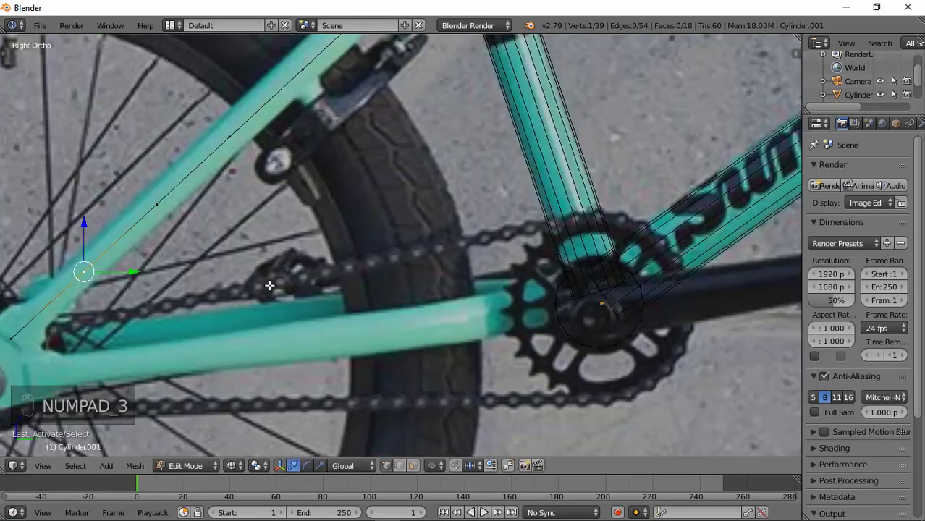
pyautogui.press('KP_1')
pyautogui.press('g')
pyautogui.press('x')
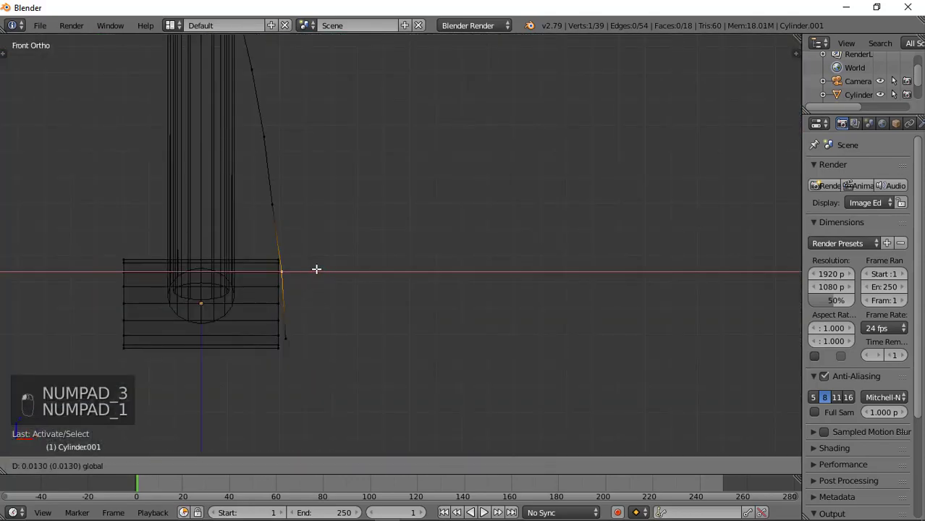
pyautogui.click(318, 269)
pyautogui.scroll(-4, 320, 269)
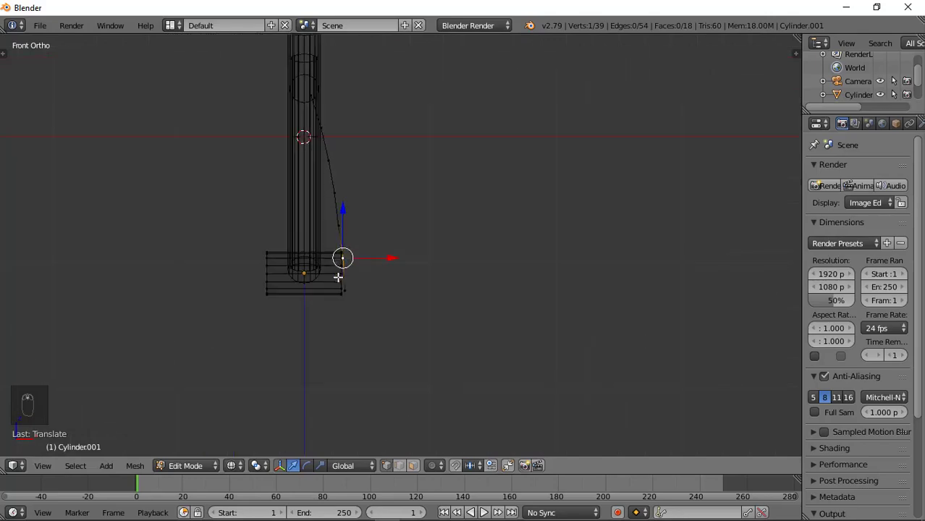
pyautogui.scroll(2, 336, 275)
pyautogui.keyDown('shift'); pyautogui.scroll(5, 369, 161); pyautogui.keyUp('shift')
pyautogui.scroll(-4, 374, 221)
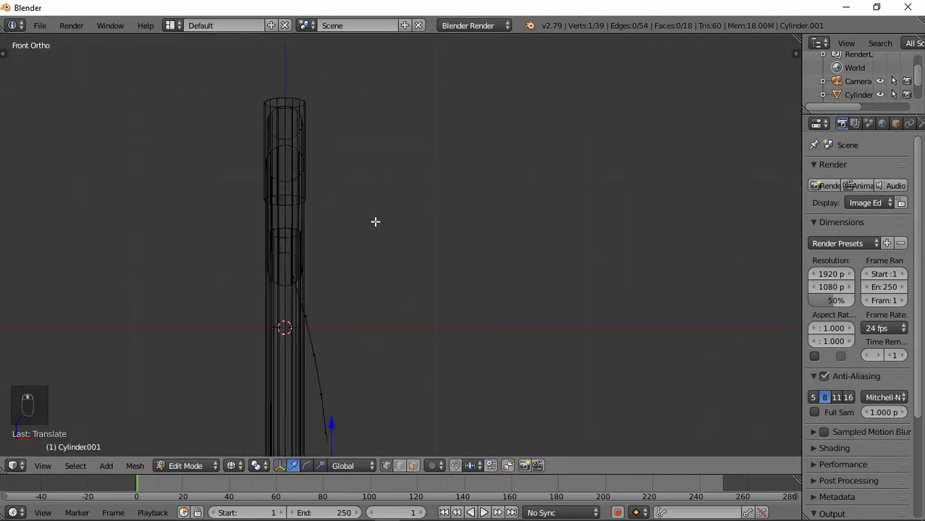
# Step: Duplicate the seat-stay edge and rotate the copy onto the chain stay in side view
pyautogui.press('KP_3')
pyautogui.keyDown('shift'); pyautogui.scroll(-4, 360, 247); pyautogui.keyUp('shift')
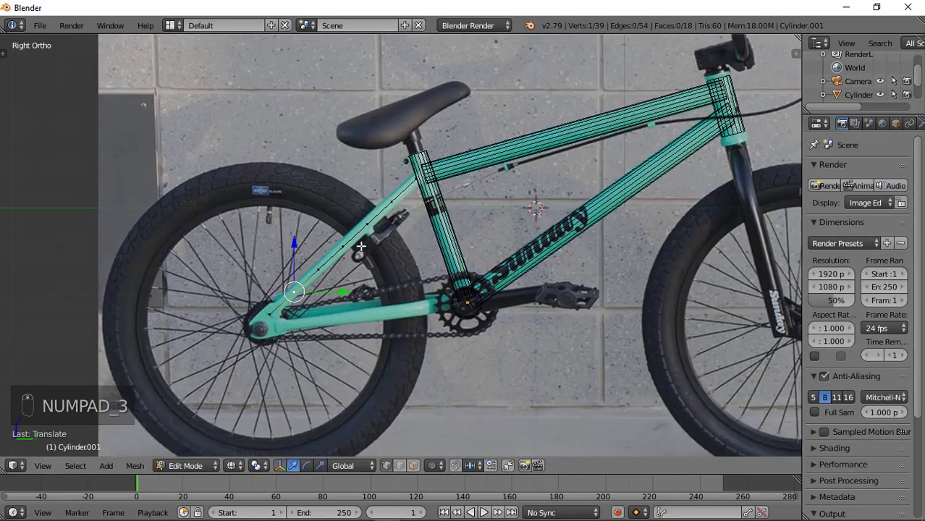
pyautogui.rightClick(339, 250)
pyautogui.keyDown('alt'); pyautogui.rightClick(338, 253); pyautogui.keyUp('alt')
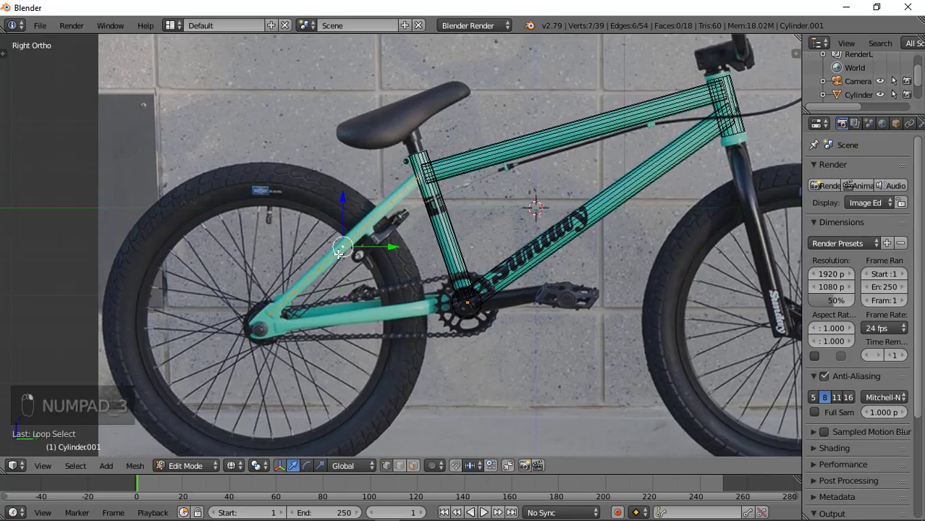
pyautogui.scroll(4, 369, 246)
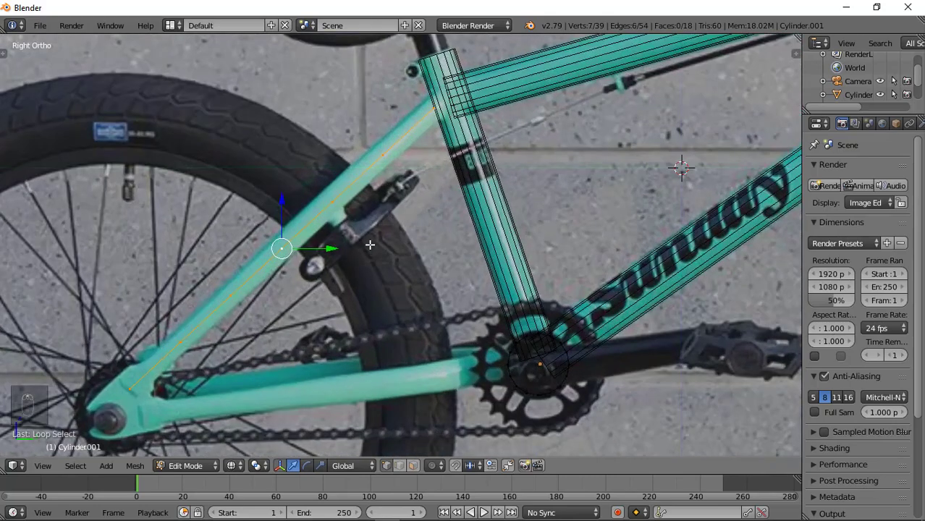
pyautogui.hotkey('shift', 'd')
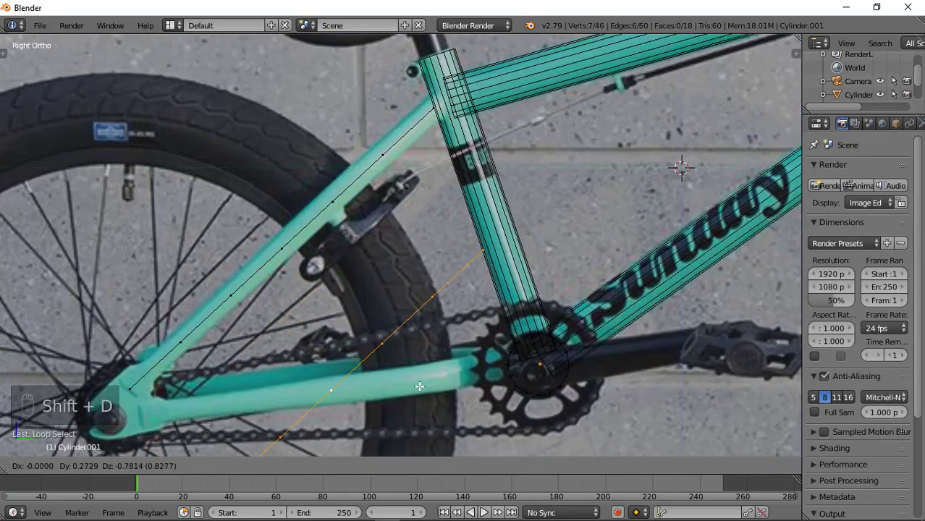
pyautogui.click(420, 387)
pyautogui.press('r')
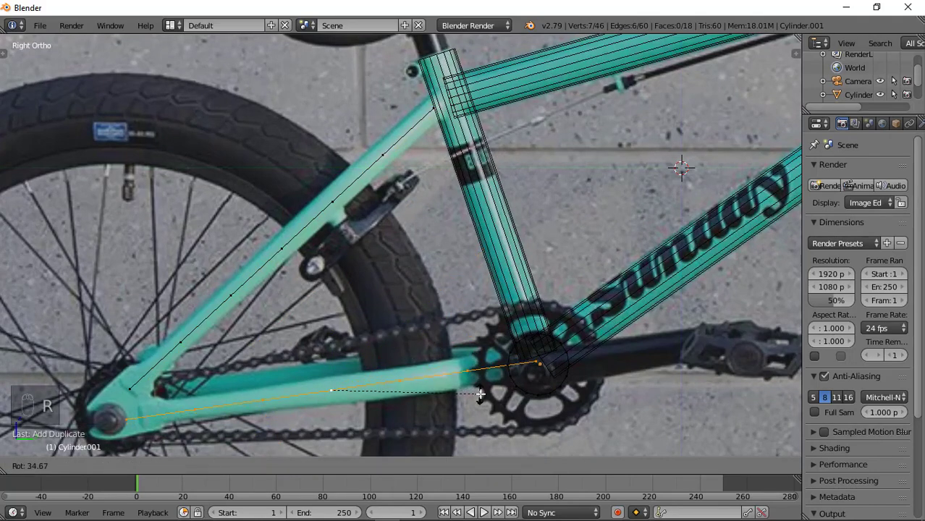
pyautogui.click(480, 394)
# Step: Delete the stray vertex at the bottom bracket and reposition the chain-stay end vertex
pyautogui.keyDown('shift'); pyautogui.scroll(-4, 460, 385); pyautogui.keyUp('shift')
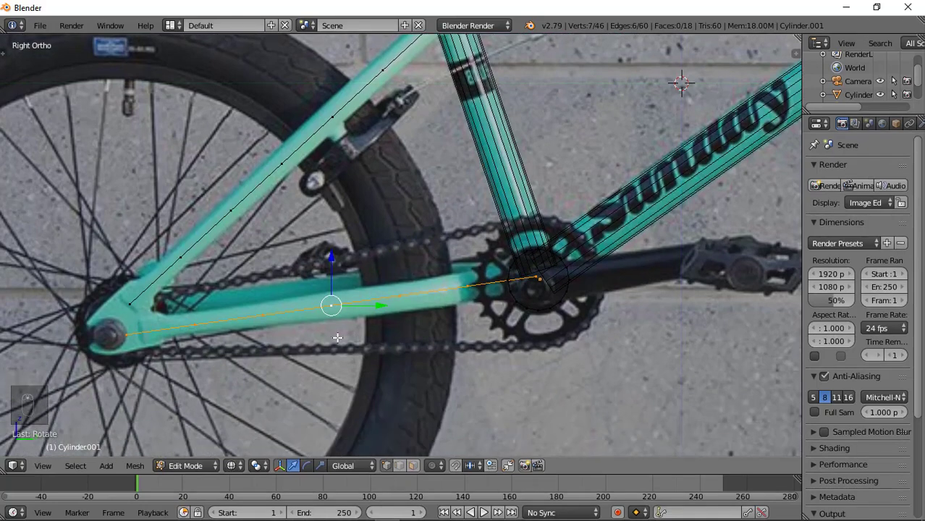
pyautogui.rightClick(537, 276)
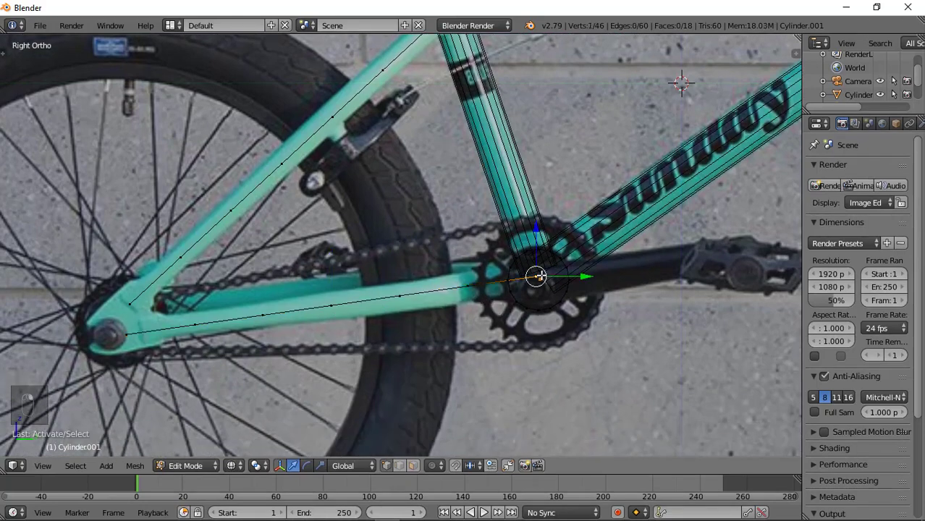
pyautogui.press('x')
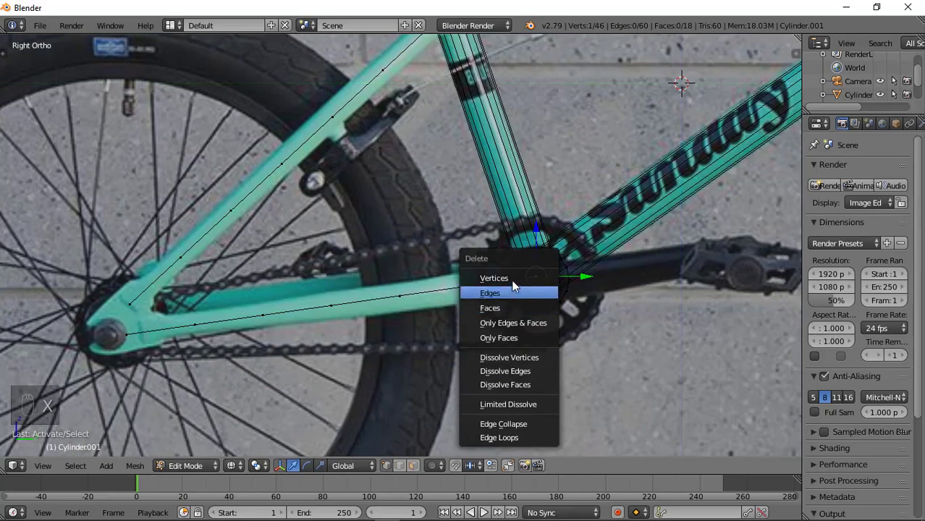
pyautogui.click(511, 280)
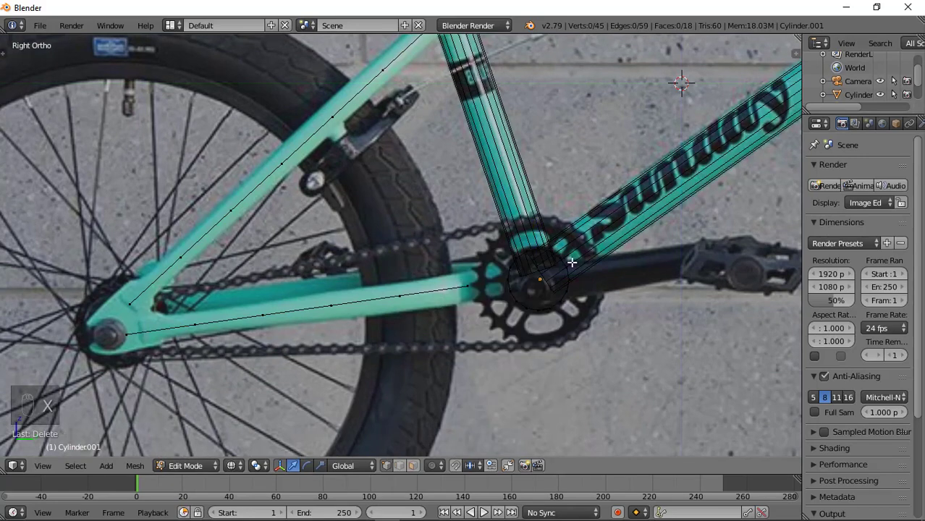
pyautogui.rightClick(478, 287)
pyautogui.press('g')
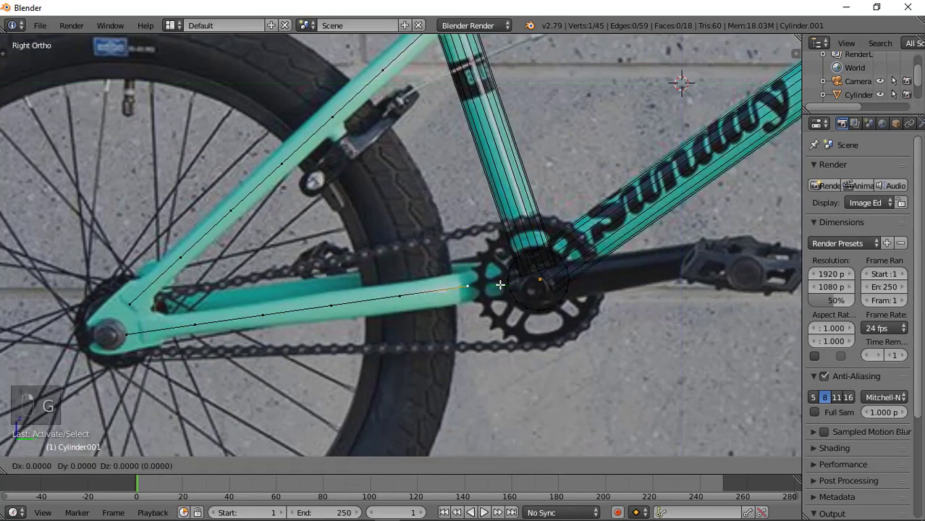
pyautogui.click(493, 287)
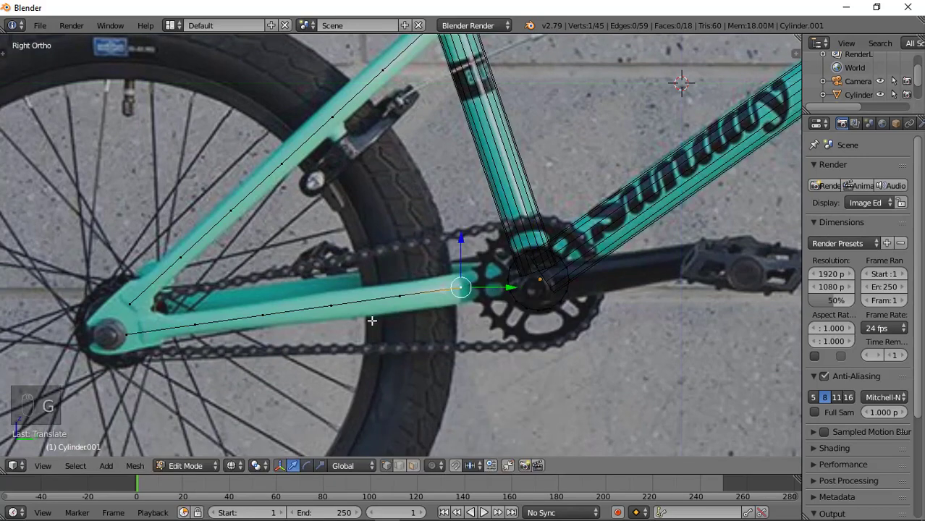
# Step: Slide the vertex near the rear axle along its edge into place
pyautogui.keyDown('ctrl'); pyautogui.hscroll(-6, 353, 318); pyautogui.keyUp('ctrl')
pyautogui.keyDown('shift'); pyautogui.scroll(-3, 340, 297); pyautogui.keyUp('shift')
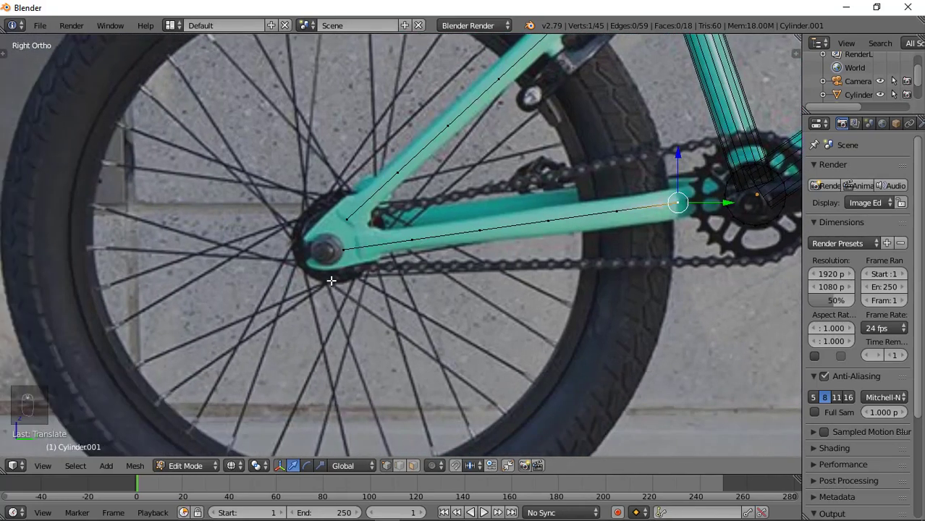
pyautogui.scroll(3, 331, 281)
pyautogui.rightClick(278, 260)
pyautogui.press('g')
pyautogui.press('g')
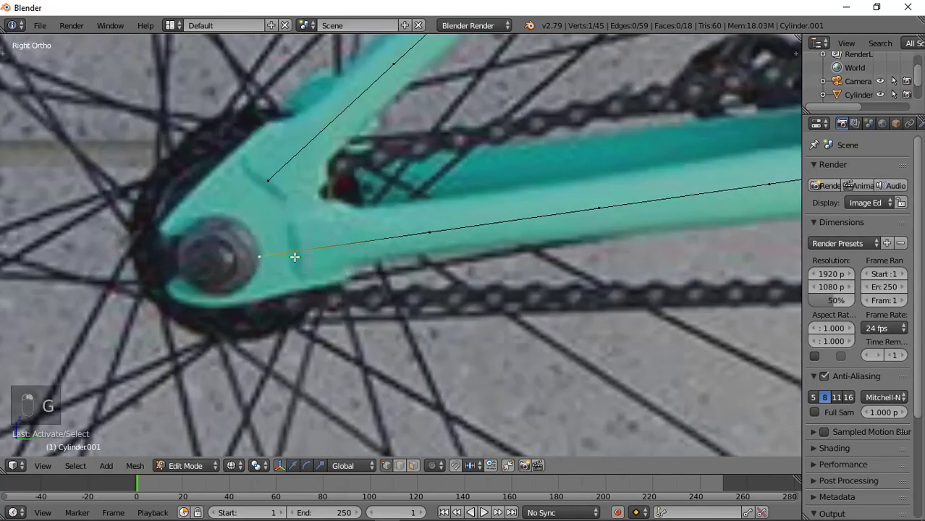
pyautogui.click(334, 259)
pyautogui.scroll(-3, 431, 239)
pyautogui.keyDown('ctrl'); pyautogui.hscroll(6, 431, 230); pyautogui.keyUp('ctrl')
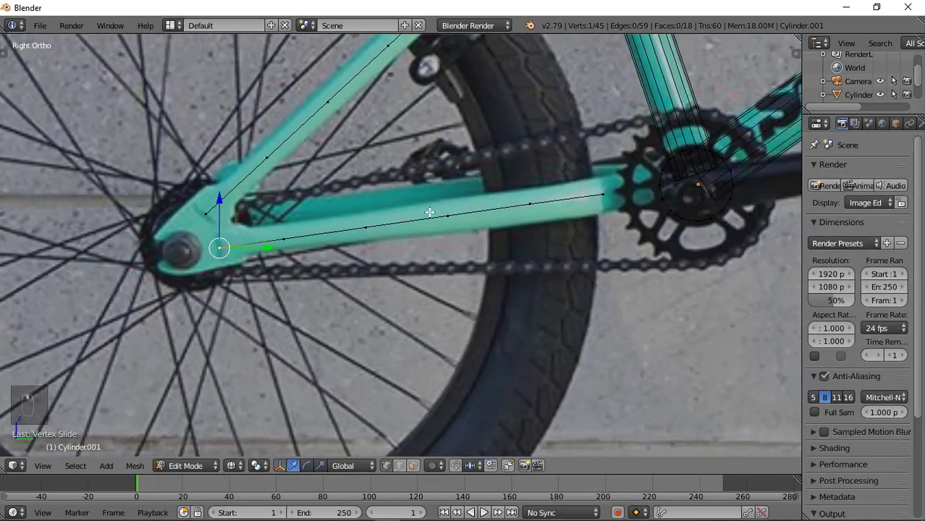
pyautogui.keyDown('shift'); pyautogui.scroll(4, 341, 217); pyautogui.keyUp('shift')
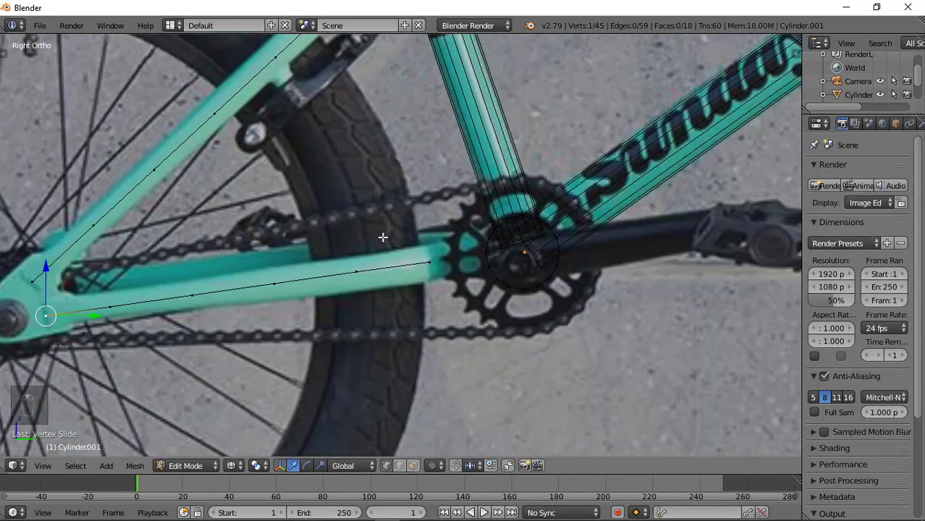
pyautogui.scroll(-7, 431, 313)
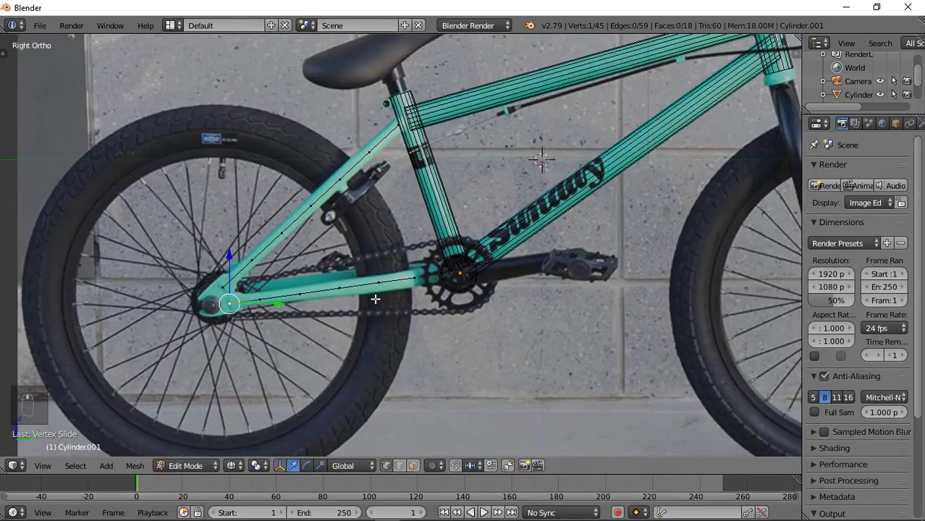
# Step: In an orbited user view, select three chain-stay vertices and shift them sideways along X
pyautogui.moveTo(540, 157); pyautogui.dragTo(347, 279, button='middle')
pyautogui.moveTo(404, 321); pyautogui.dragTo(386, 293, button='middle')
pyautogui.scroll(6, 391, 292)
pyautogui.moveTo(212, 283); pyautogui.dragTo(254, 336, button='middle')
pyautogui.rightClick(284, 316)
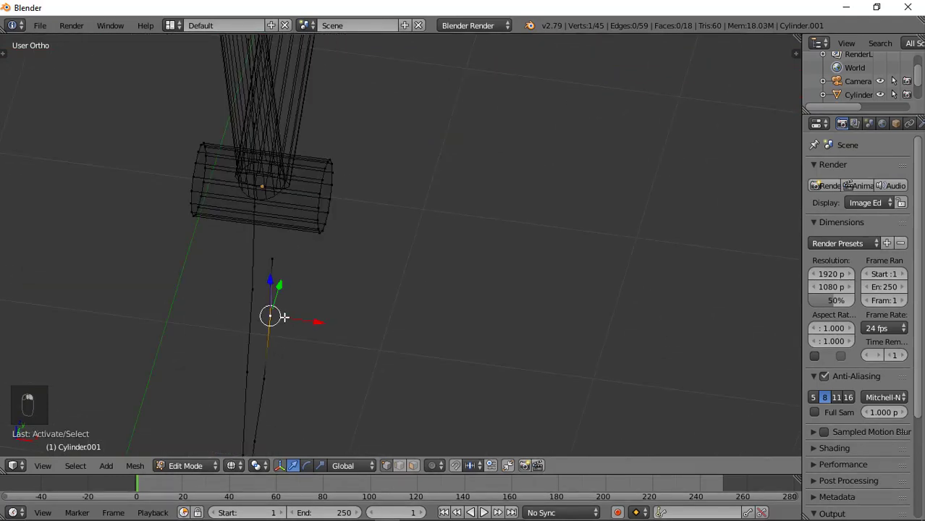
pyautogui.keyDown('shift'); pyautogui.scroll(-3, 285, 319); pyautogui.keyUp('shift')
pyautogui.keyDown('shift'); pyautogui.rightClick(274, 300); pyautogui.keyUp('shift')
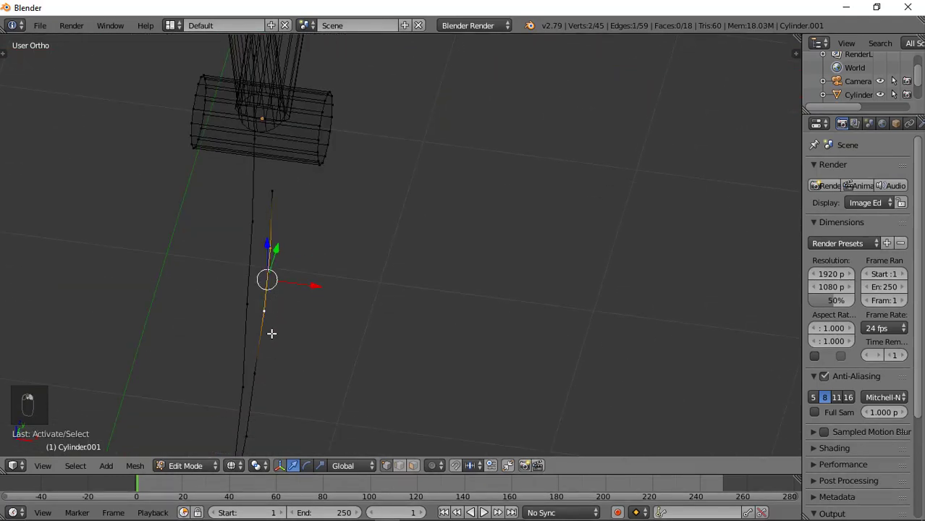
pyautogui.keyDown('shift'); pyautogui.rightClick(261, 355); pyautogui.keyUp('shift')
pyautogui.keyDown('shift'); pyautogui.scroll(-2, 262, 354); pyautogui.keyUp('shift')
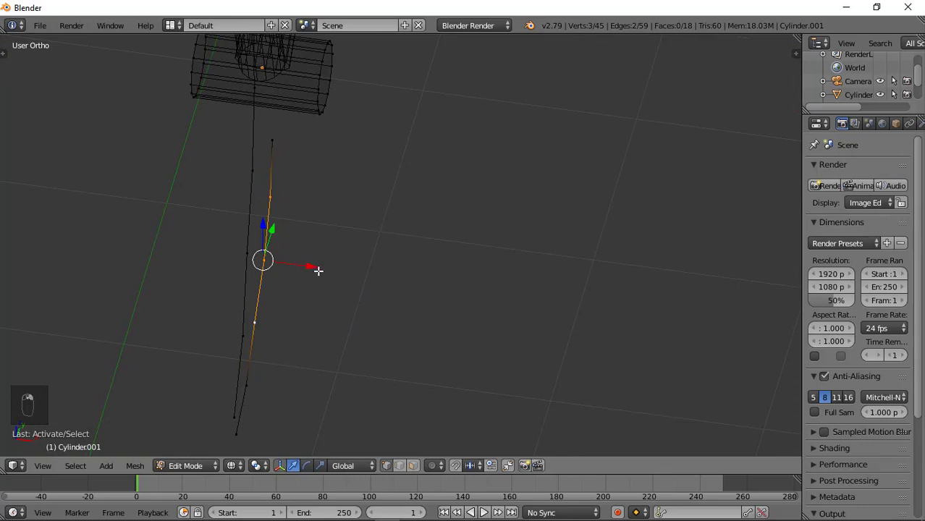
pyautogui.moveTo(301, 260); pyautogui.dragTo(289, 271)
# Step: Individually move the lower chain-stay vertices sideways along X
pyautogui.rightClick(274, 314)
pyautogui.rightClick(279, 274)
pyautogui.rightClick(268, 311)
pyautogui.moveTo(275, 314); pyautogui.dragTo(283, 327)
pyautogui.rightClick(273, 388)
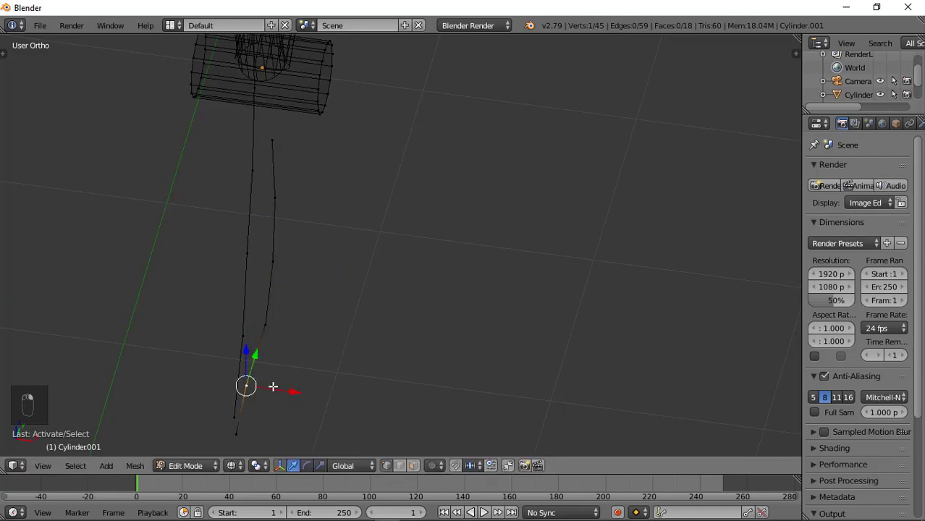
pyautogui.moveTo(272, 390); pyautogui.dragTo(277, 391)
pyautogui.moveTo(260, 378); pyautogui.dragTo(275, 366, button='middle')
# Step: Move the top chain-stay vertex along X, then select the crank-end vertex in side view
pyautogui.rightClick(303, 205)
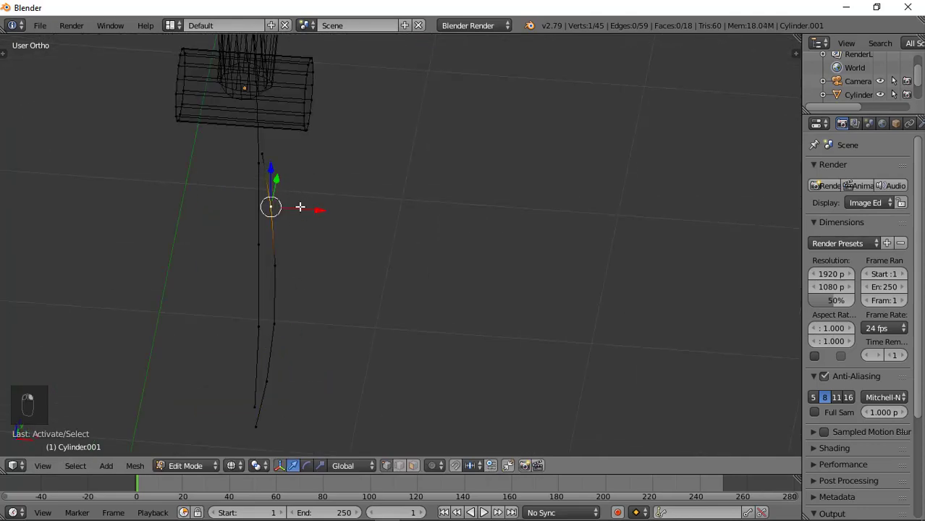
pyautogui.press('g')
pyautogui.press('x')
pyautogui.click(301, 207)
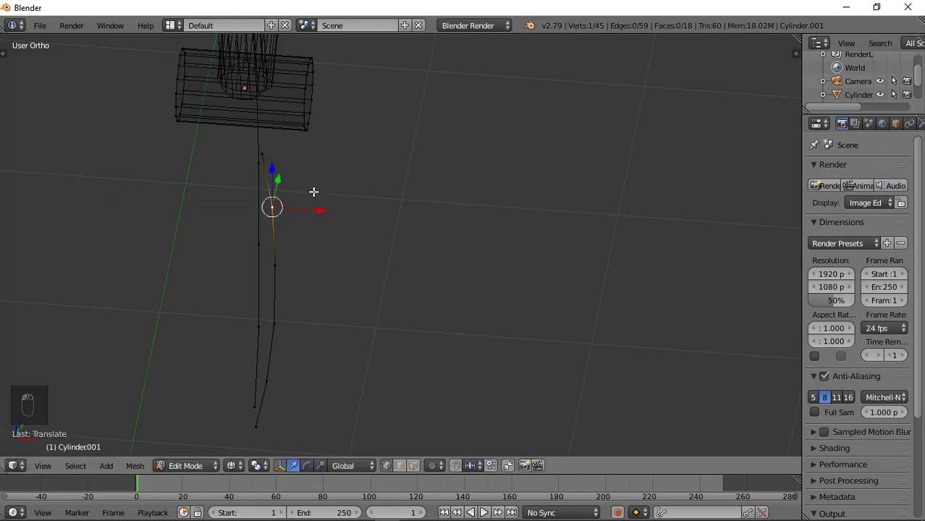
pyautogui.moveTo(314, 192); pyautogui.dragTo(236, 207, button='middle')
pyautogui.rightClick(393, 101)
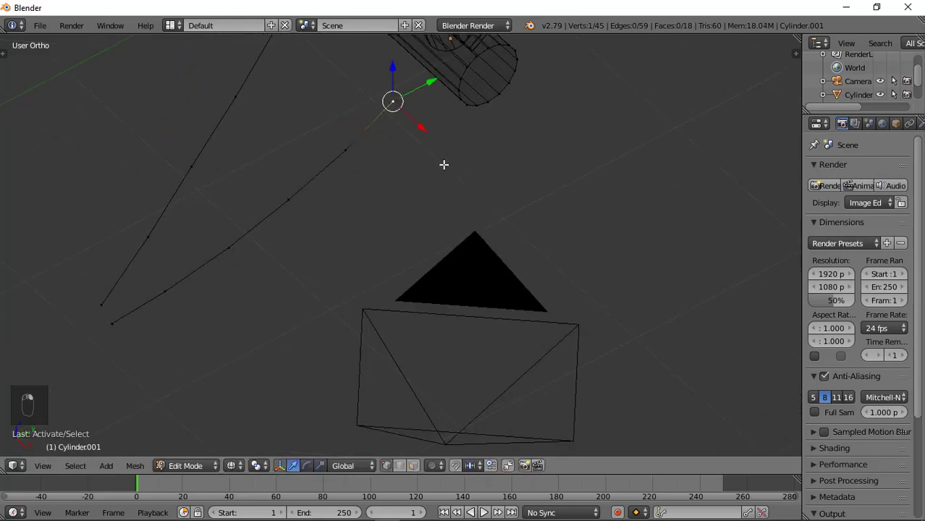
pyautogui.press('KP_3')
pyautogui.keyDown('ctrl'); pyautogui.scroll(-2, 499, 192); pyautogui.keyUp('ctrl')
# Step: Extrude one more chain-stay vertex from the edge end into the bottom bracket
pyautogui.press('e')
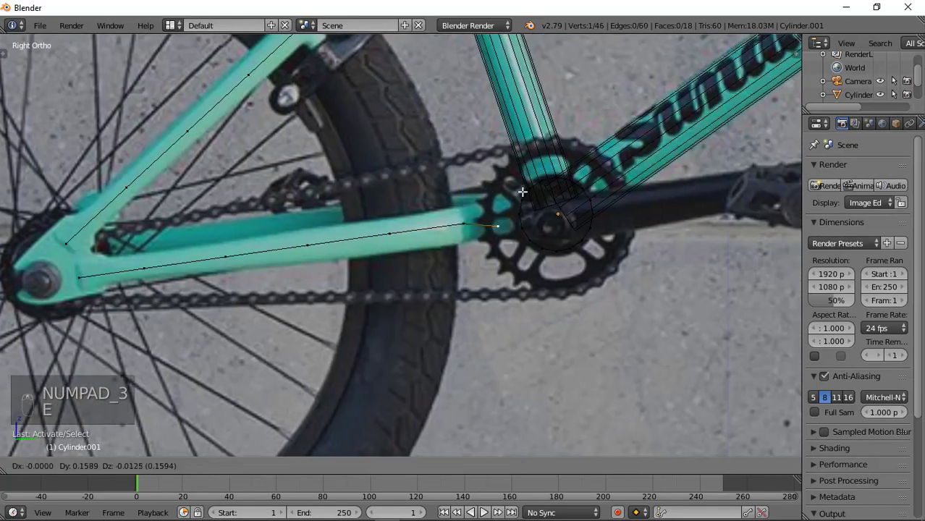
pyautogui.click(561, 181)
pyautogui.moveTo(576, 240); pyautogui.dragTo(337, 160, button='middle')
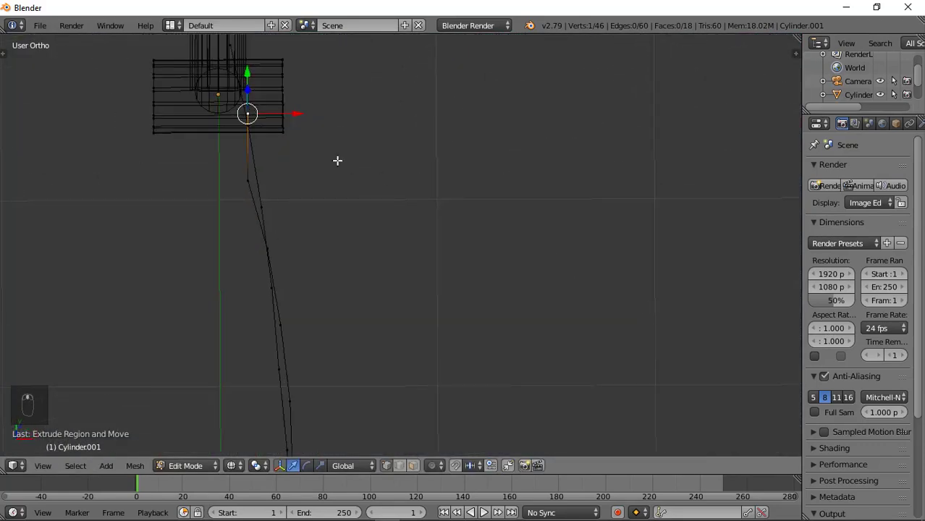
# Step: Undo a bad nudge, then shift two chain-stay vertices below the cylinder sideways along X
pyautogui.rightClick(239, 178)
pyautogui.moveTo(280, 179); pyautogui.dragTo(282, 179)
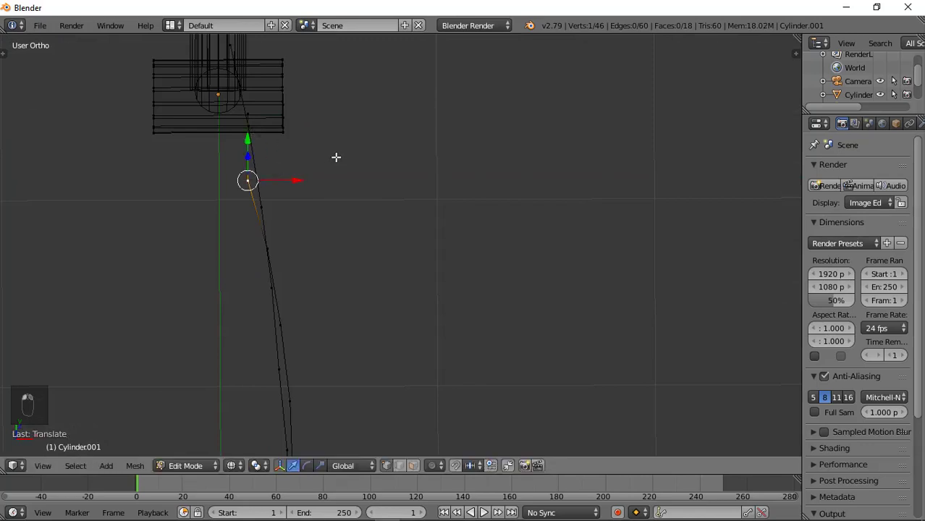
pyautogui.hotkey('ctrl', 'z')
pyautogui.hotkey('ctrl', 'z')
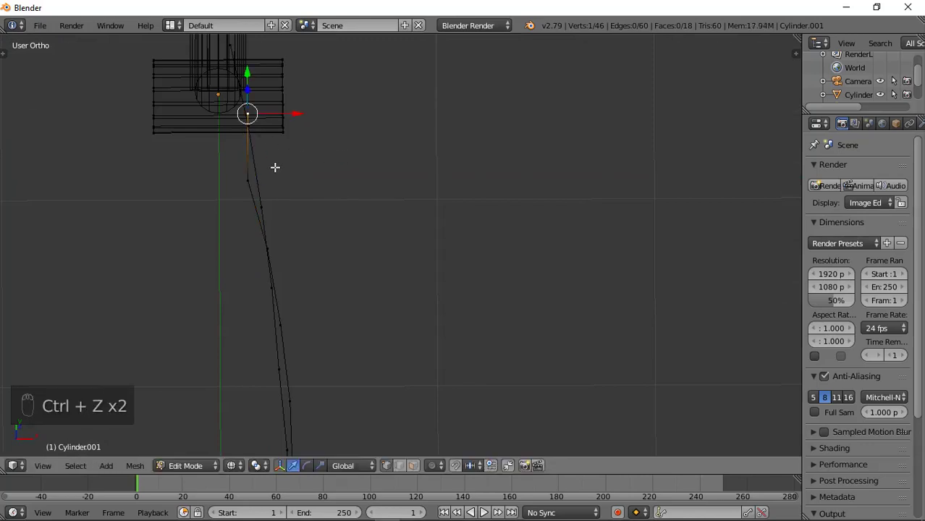
pyautogui.keyDown('shift'); pyautogui.rightClick(247, 185); pyautogui.keyUp('shift')
pyautogui.moveTo(291, 147)
pyautogui.mouseDown()
pyautogui.moveTo(314, 148)
pyautogui.moveTo(274, 149)
pyautogui.moveTo(293, 152)
pyautogui.mouseUp()
# Step: Move an upper and a lower chain-stay vertex along X to smooth the bend into the shell
pyautogui.moveTo(283, 209); pyautogui.dragTo(275, 210, button='middle')
pyautogui.rightClick(274, 210)
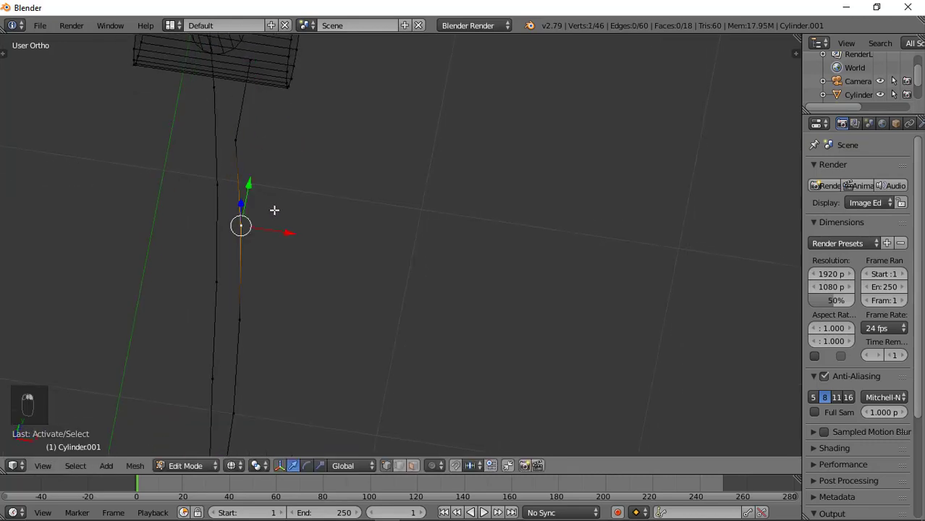
pyautogui.press('g')
pyautogui.press('x')
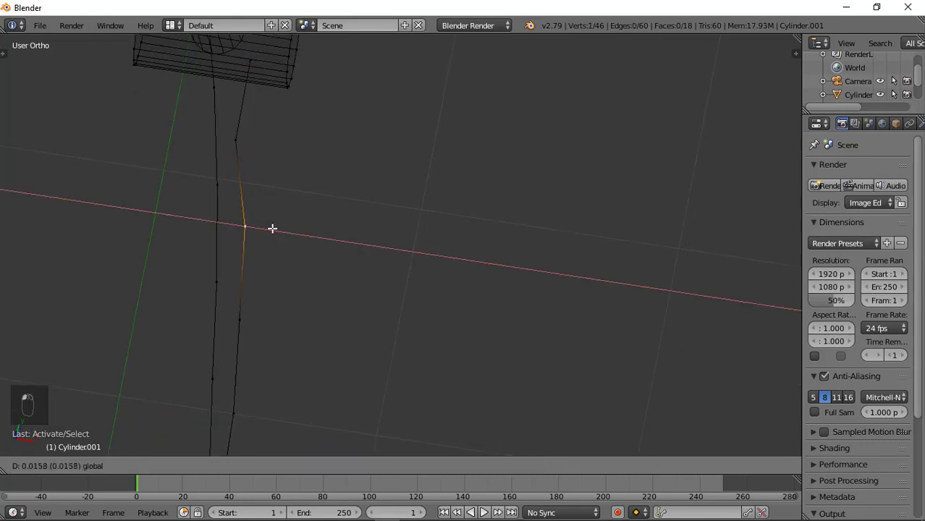
pyautogui.click(272, 229)
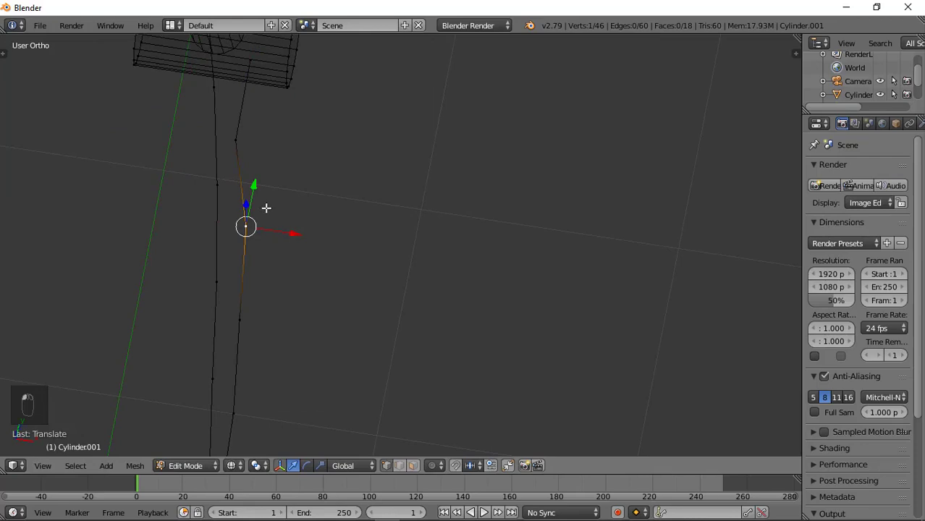
pyautogui.rightClick(264, 314)
pyautogui.press('g')
pyautogui.press('x')
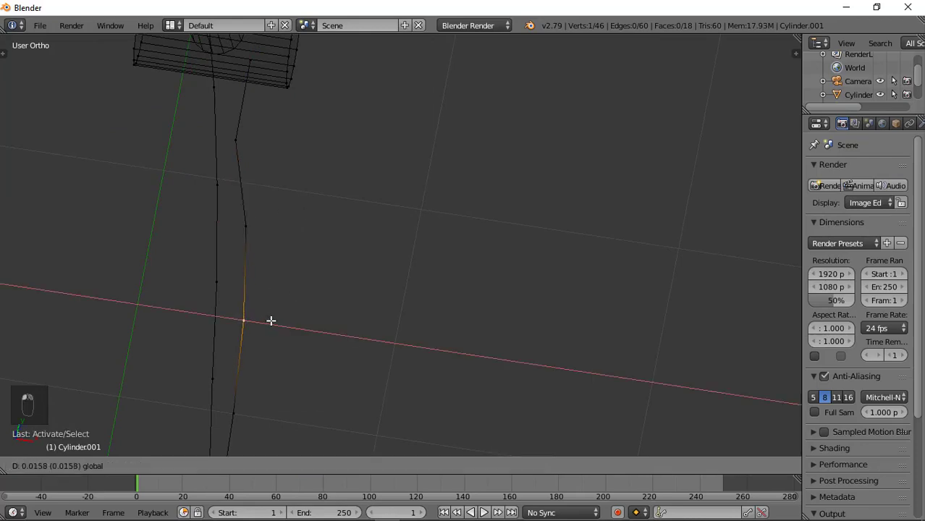
pyautogui.click(271, 321)
pyautogui.moveTo(270, 320); pyautogui.dragTo(393, 153, button='middle')
pyautogui.press('Tab')
pyautogui.press('Tab')
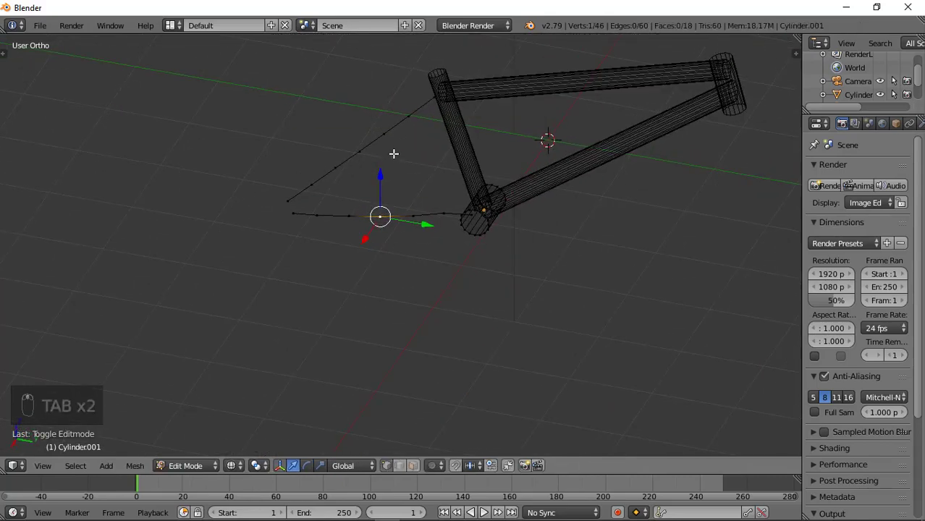
# Step: Check both stays in the Numpad 3 side view, exit to Object Mode, and orbit around the bottom bracket
pyautogui.press('KP_3')
pyautogui.keyDown('shift'); pyautogui.scroll(4, 406, 233); pyautogui.keyUp('shift')
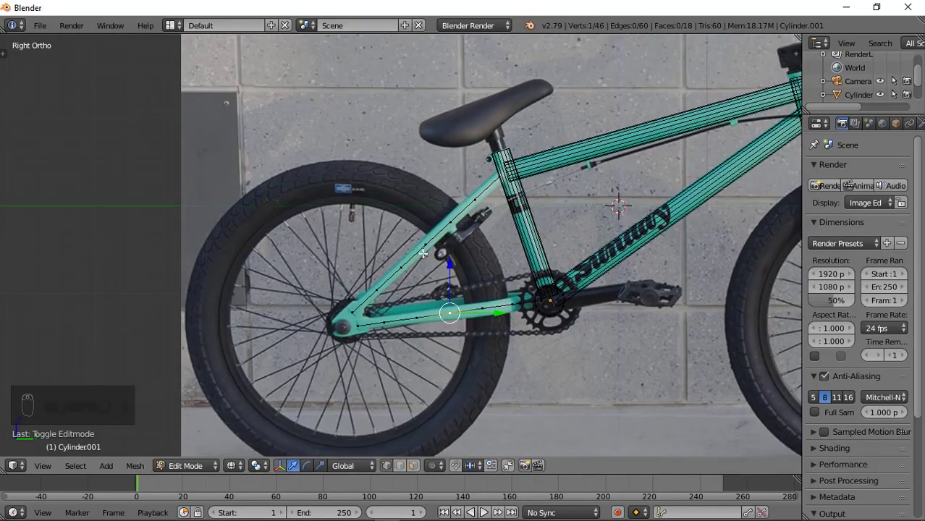
pyautogui.scroll(6, 423, 264)
pyautogui.press('Tab')
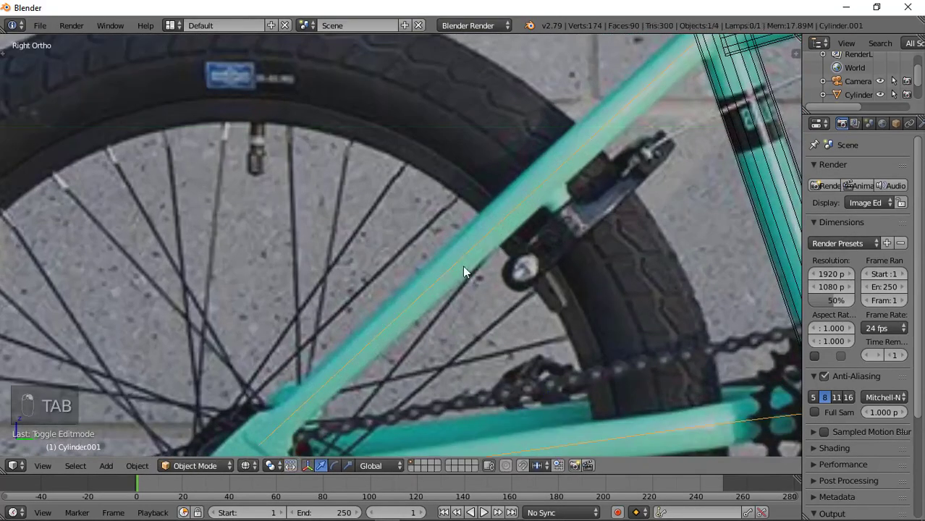
pyautogui.scroll(-6, 521, 262)
pyautogui.moveTo(569, 262); pyautogui.dragTo(555, 296, button='middle')
pyautogui.scroll(3, 522, 298)
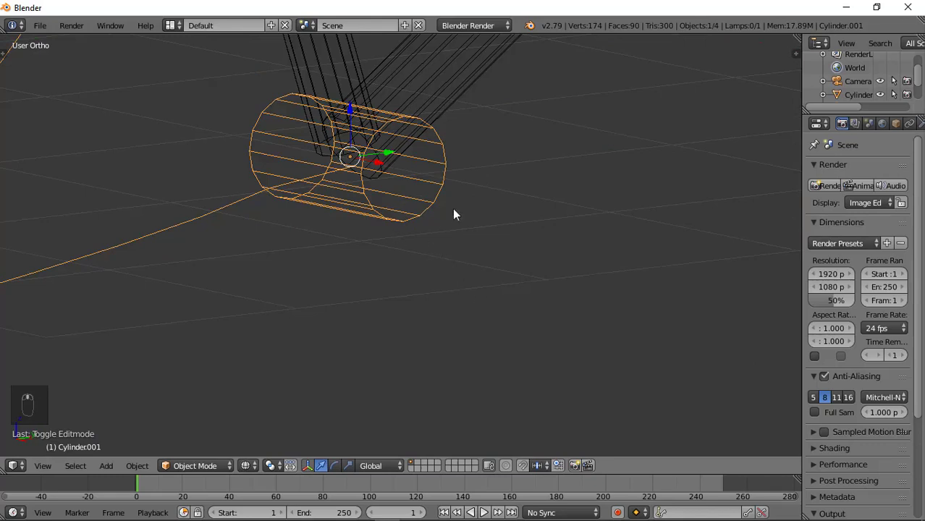
pyautogui.moveTo(454, 214); pyautogui.dragTo(677, 179, button='middle')
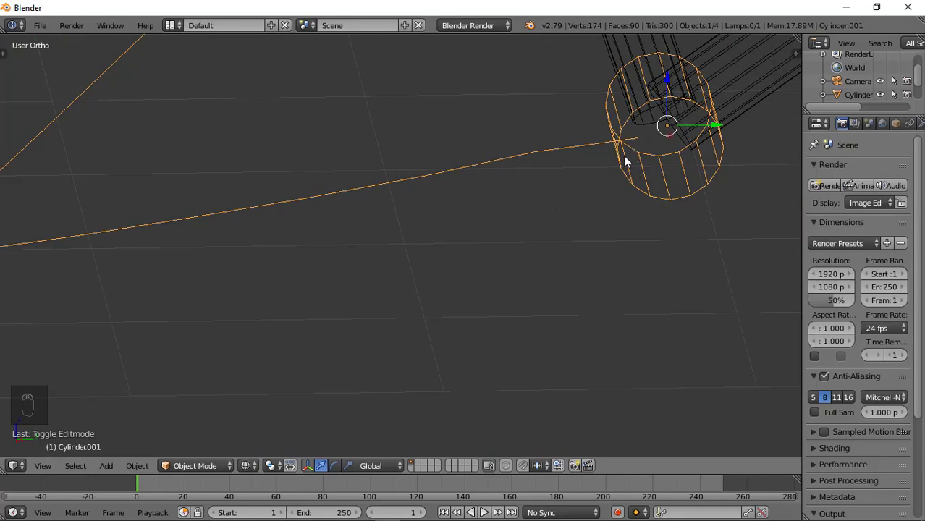
# Step: Split the linked cylinder geometry off the stay line into its own object using P > Selection
pyautogui.press('Tab')
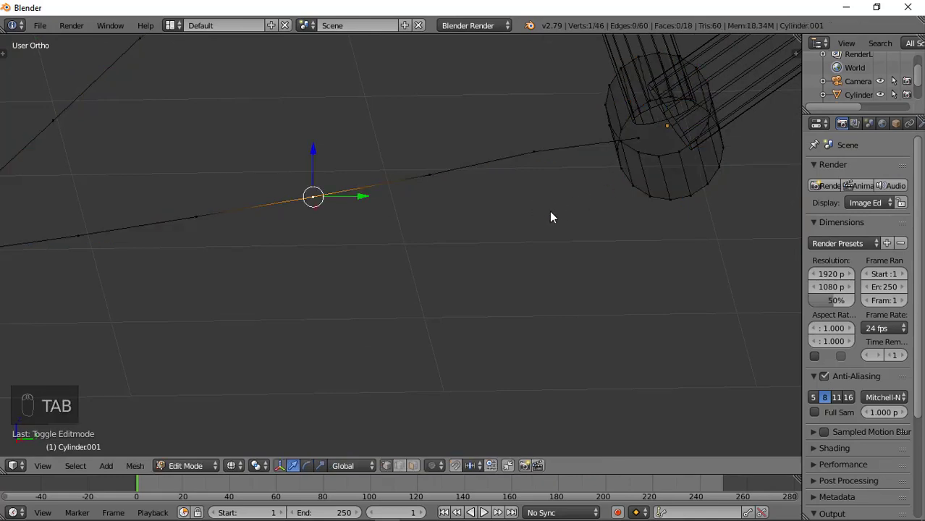
pyautogui.rightClick(553, 153)
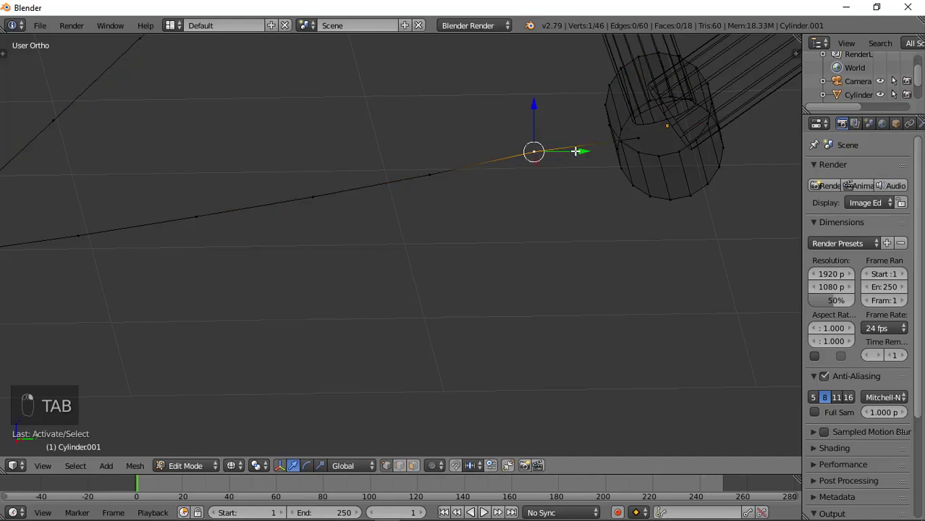
pyautogui.keyDown('ctrl'); pyautogui.rightClick(633, 187); pyautogui.keyUp('ctrl')
pyautogui.keyDown('alt'); pyautogui.rightClick(640, 189); pyautogui.keyUp('alt')
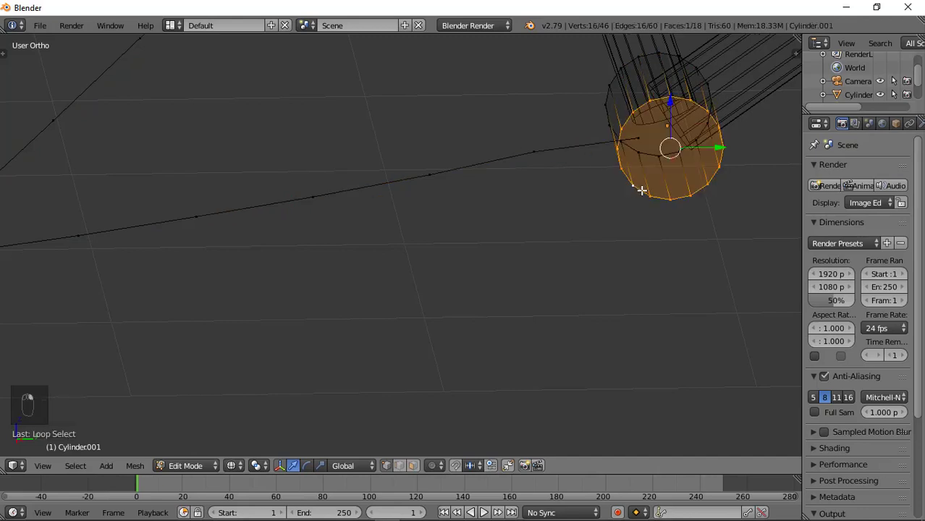
pyautogui.hotkey('ctrl', 'l')
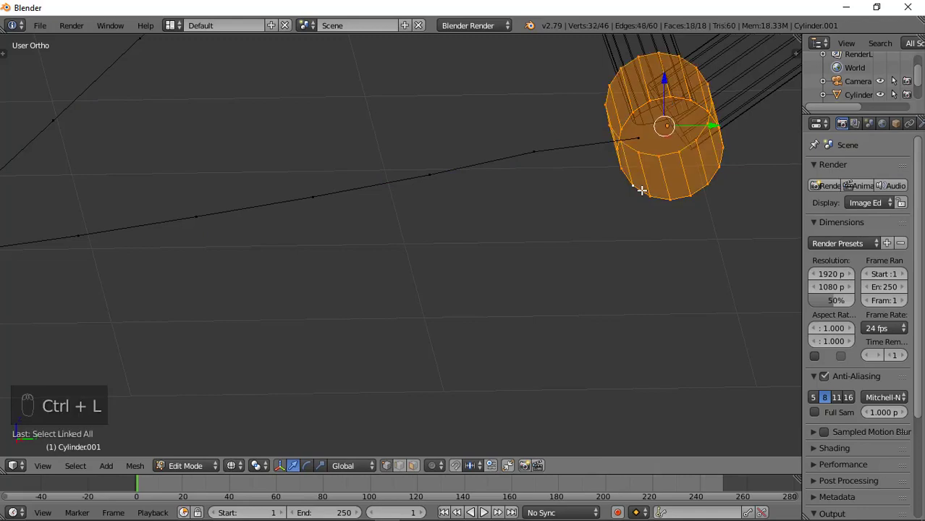
pyautogui.press('p')
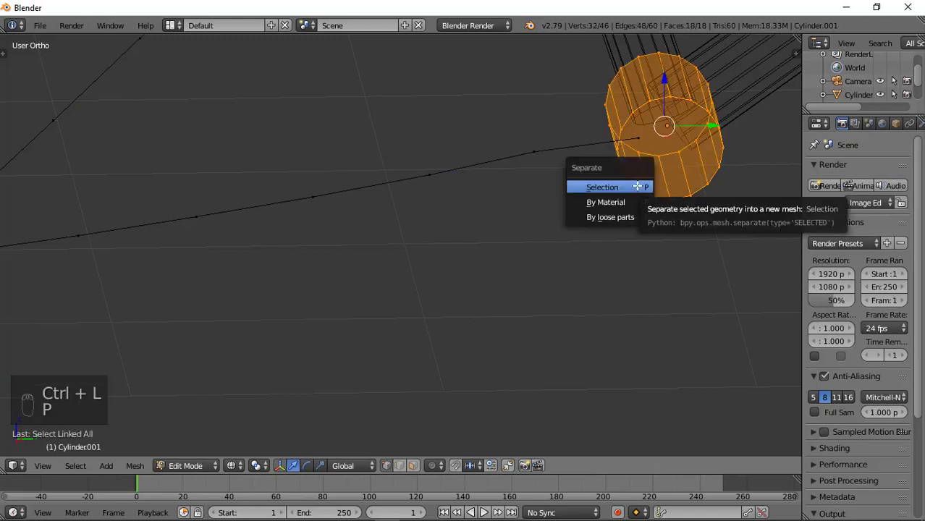
pyautogui.click(636, 187)
pyautogui.press('Tab')
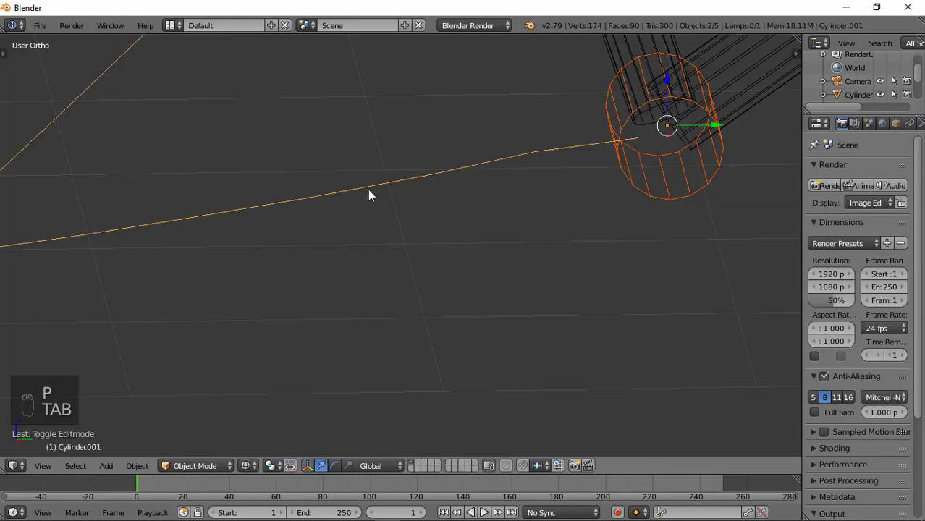
# Step: Convert the stay line mesh into a curve with Alt+C
pyautogui.rightClick(437, 176)
pyautogui.moveTo(439, 173); pyautogui.dragTo(439, 171, button='middle')
pyautogui.hotkey('alt', 'c')
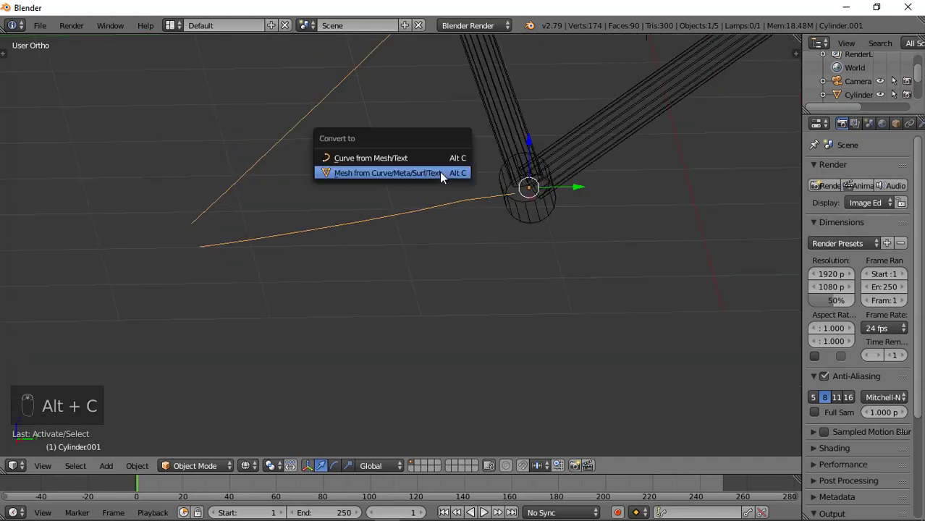
pyautogui.click(432, 156)
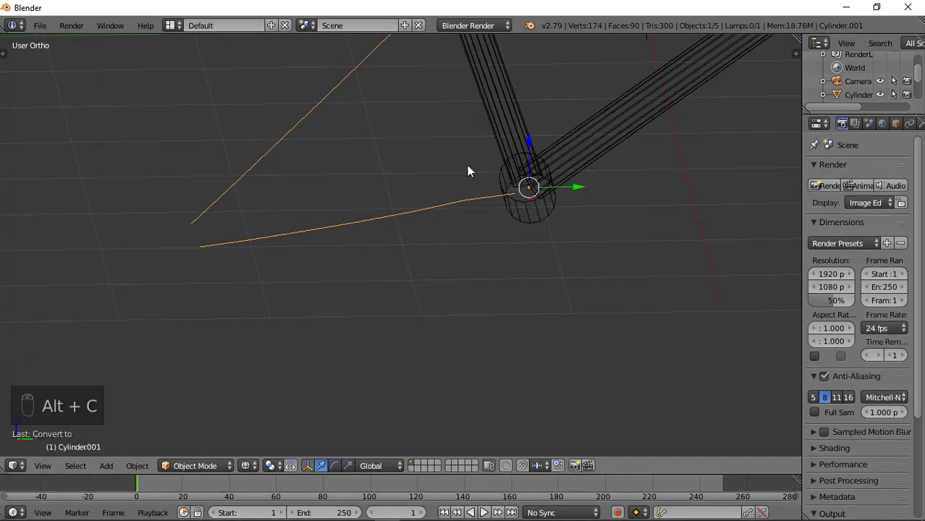
# Step: Set the curve's Fill mode to Full in the Curve data settings
pyautogui.scroll(-3, 887, 127)
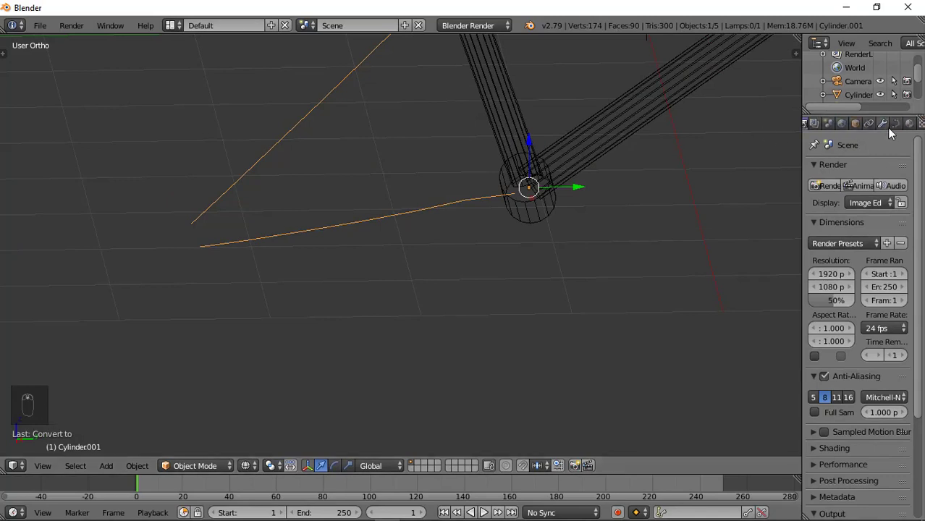
pyautogui.click(896, 125)
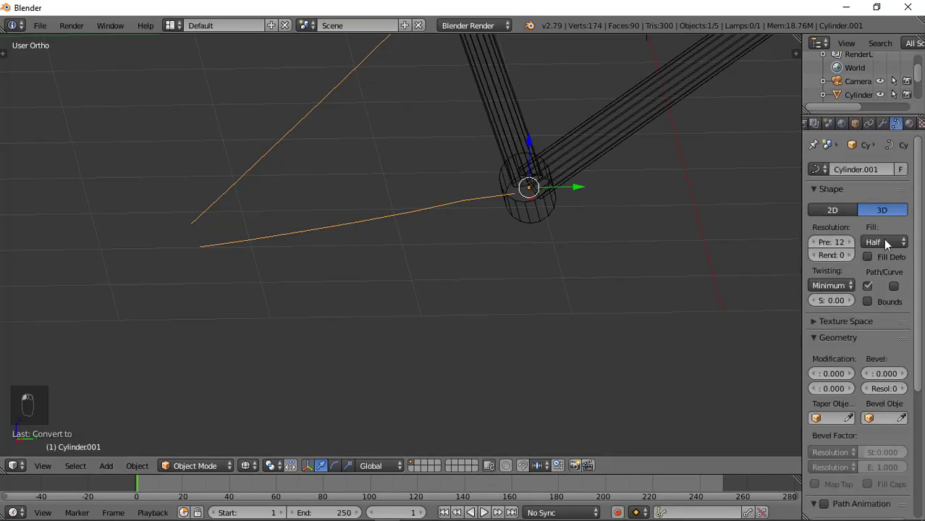
pyautogui.click(884, 240)
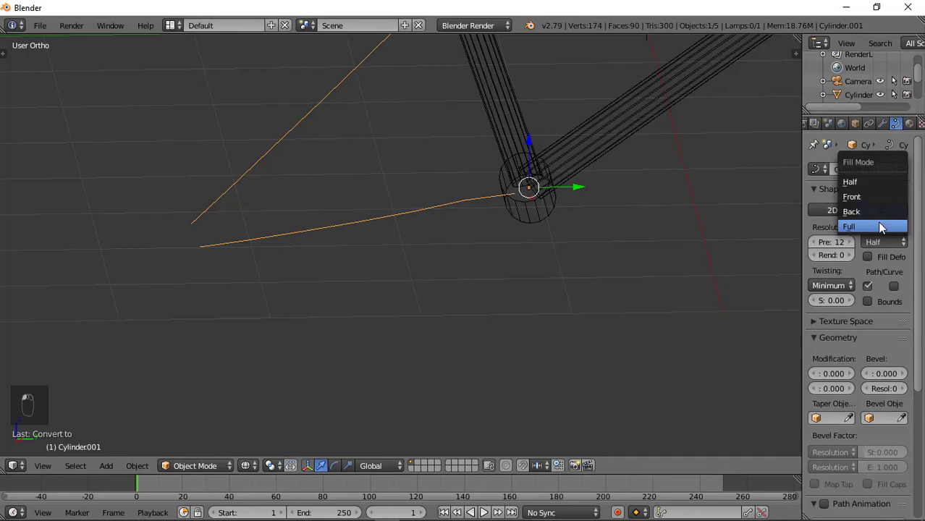
pyautogui.click(880, 225)
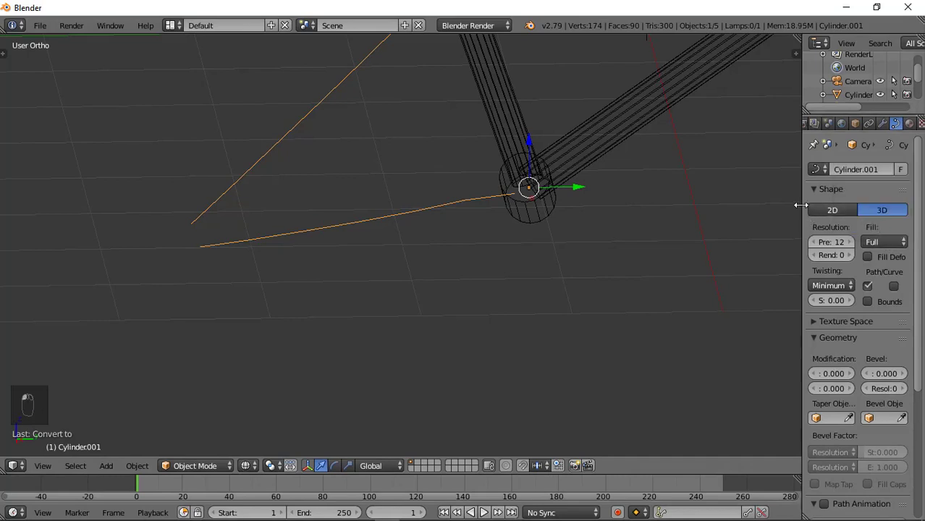
pyautogui.moveTo(800, 205); pyautogui.dragTo(773, 203)
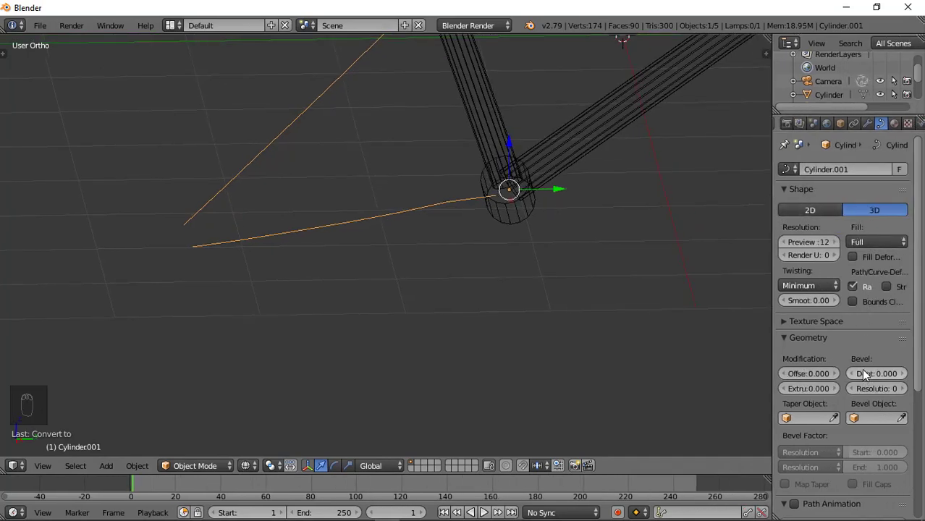
# Step: In solid side view, give the stay curves a bevel depth of 0.065
pyautogui.press('KP_3')
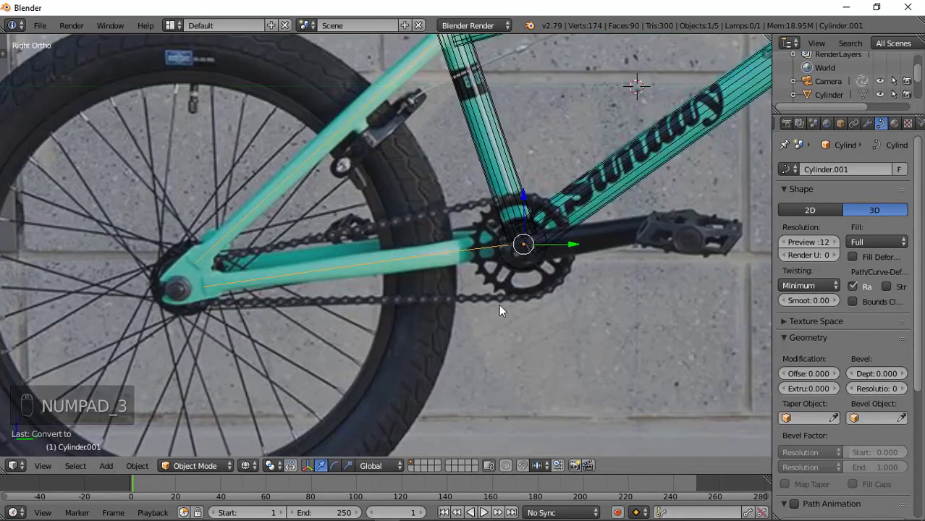
pyautogui.scroll(3, 485, 267)
pyautogui.press('z')
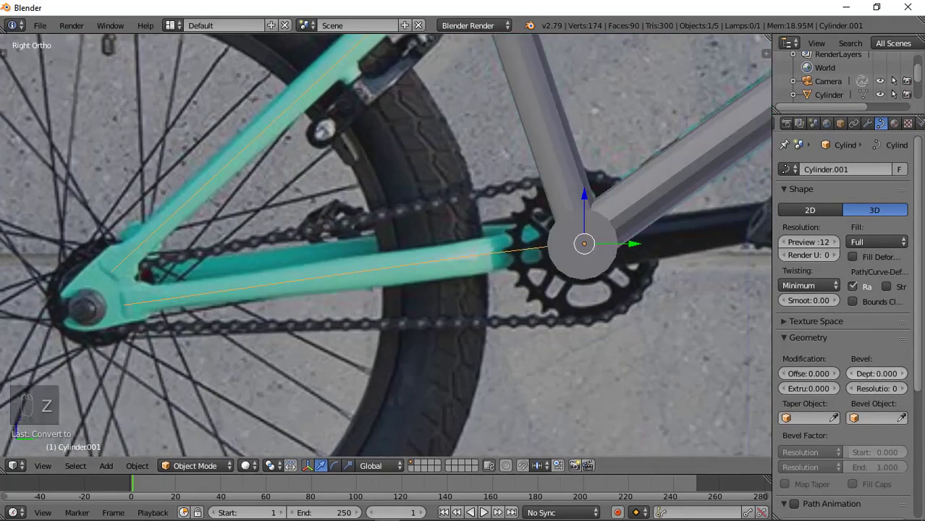
pyautogui.moveTo(876, 374); pyautogui.dragTo(912, 374)
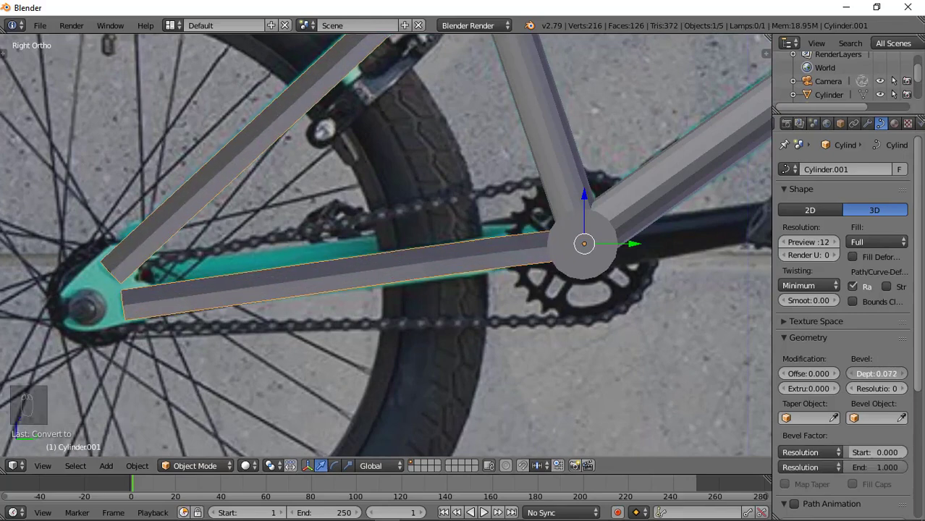
pyautogui.click(888, 373)
pyautogui.press('BackSpace')
pyautogui.press('BackSpace')
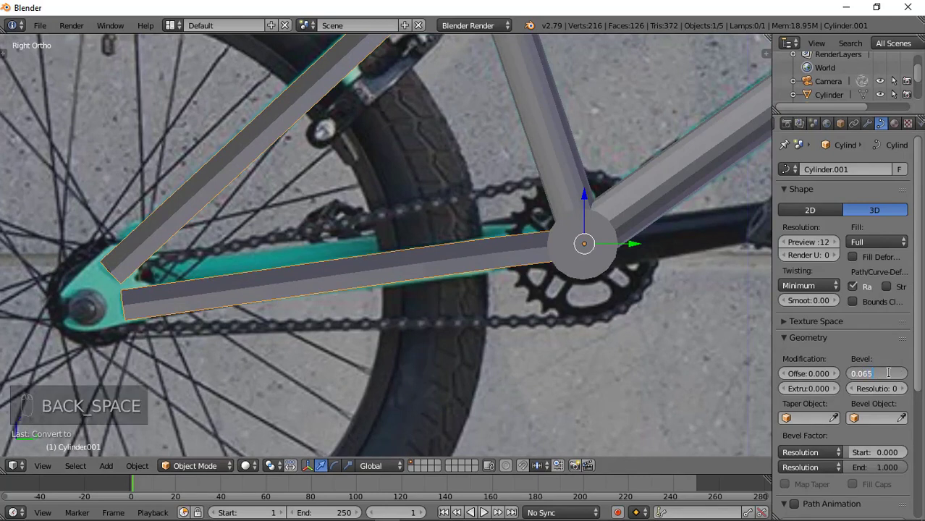
pyautogui.write('65')
pyautogui.press('Return')
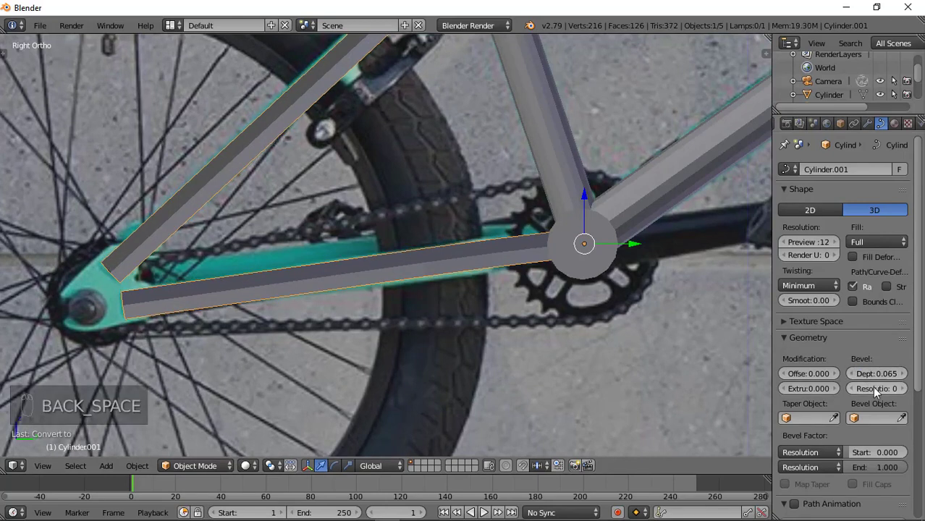
# Step: Set the bevel resolution to 6 so the stays become smooth round tubes
pyautogui.click(881, 388)
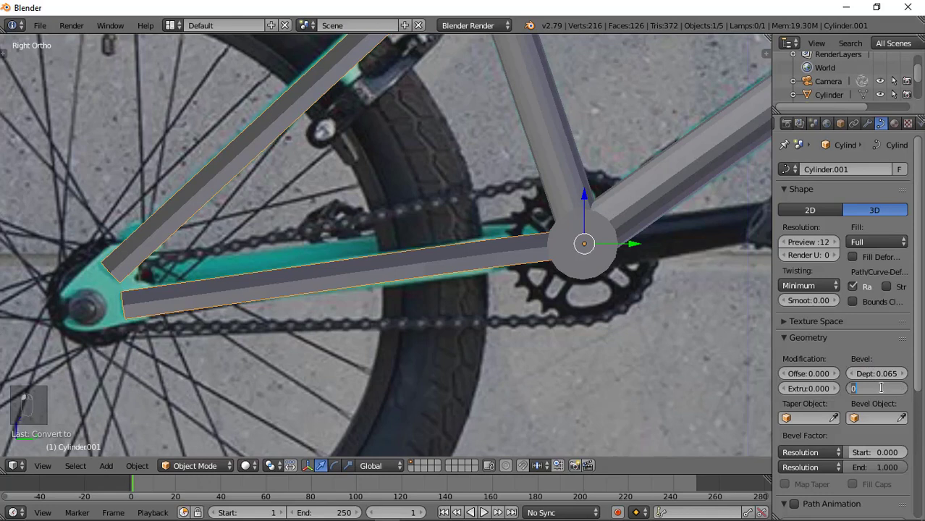
pyautogui.write('6')
pyautogui.press('Return')
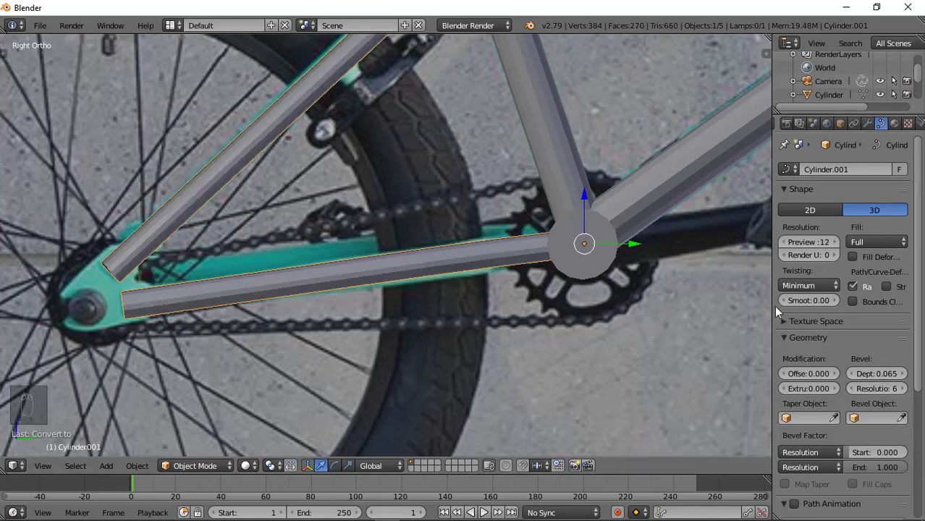
pyautogui.moveTo(770, 304); pyautogui.dragTo(812, 305)
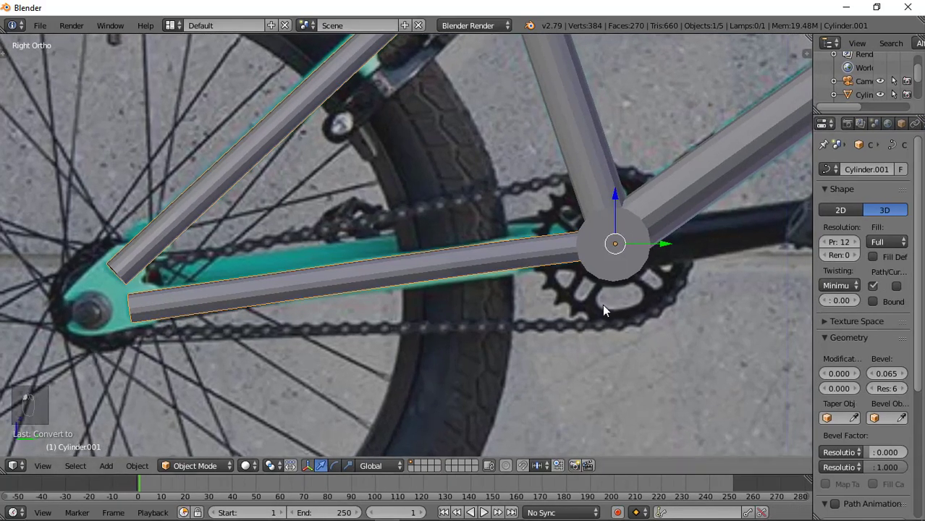
pyautogui.scroll(-3, 599, 305)
pyautogui.moveTo(569, 288); pyautogui.dragTo(521, 202, button='middle')
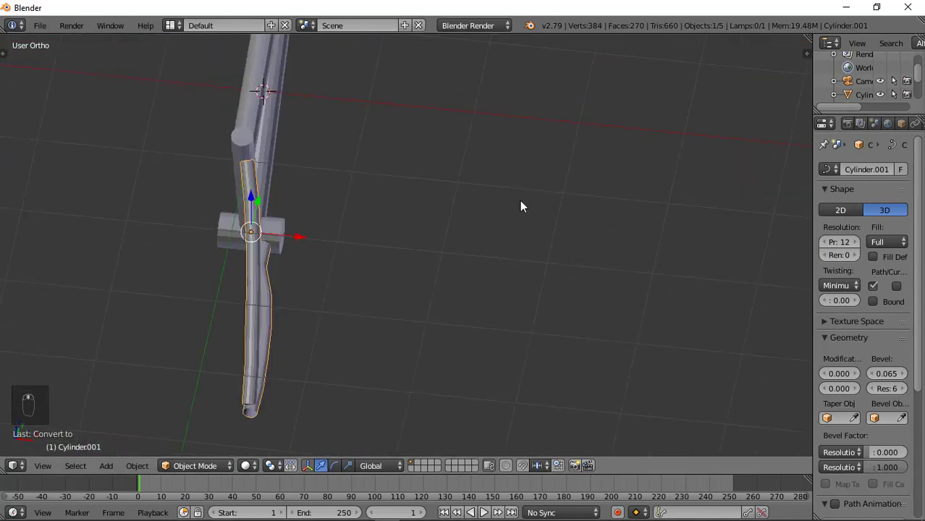
# Step: Convert the stay tube curve into a mesh
pyautogui.hotkey('alt', 'c')
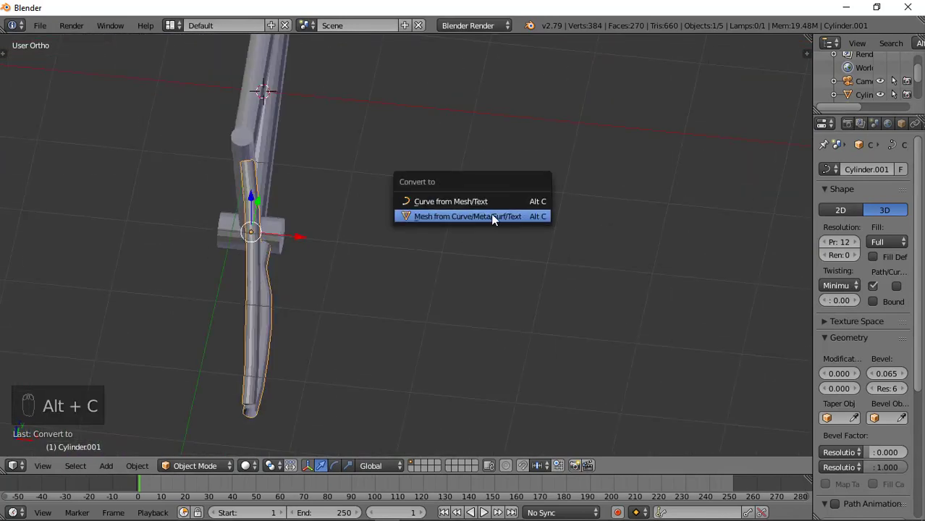
pyautogui.click(493, 215)
pyautogui.moveTo(483, 201); pyautogui.dragTo(405, 174, button='middle')
pyautogui.scroll(-2, 895, 127)
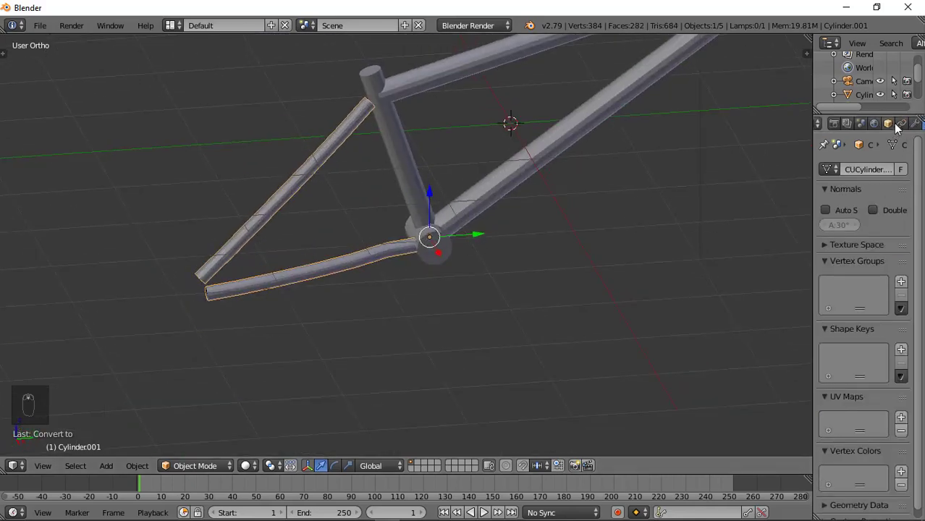
# Step: Add a Mirror modifier to the stay tubes so matching stays appear opposite
pyautogui.click(893, 124)
pyautogui.click(871, 170)
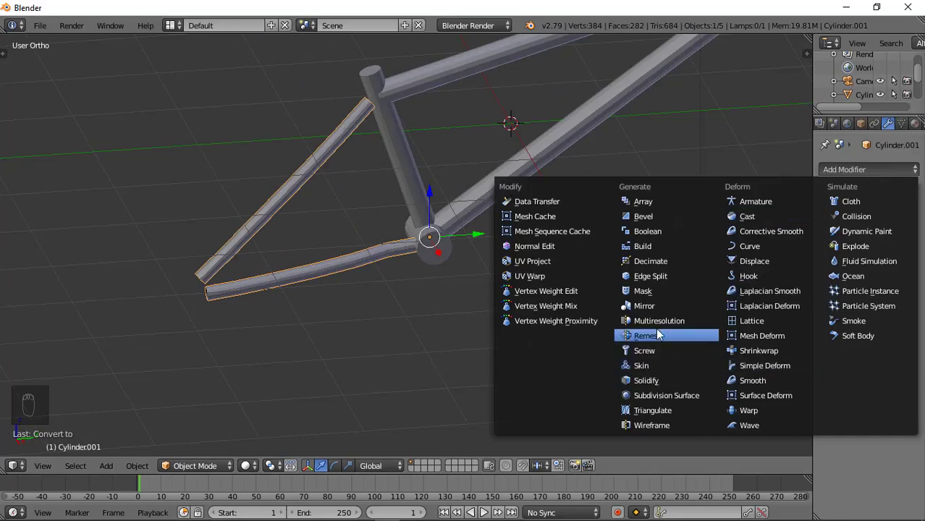
pyautogui.click(656, 305)
pyautogui.moveTo(781, 298); pyautogui.dragTo(592, 260, button='middle')
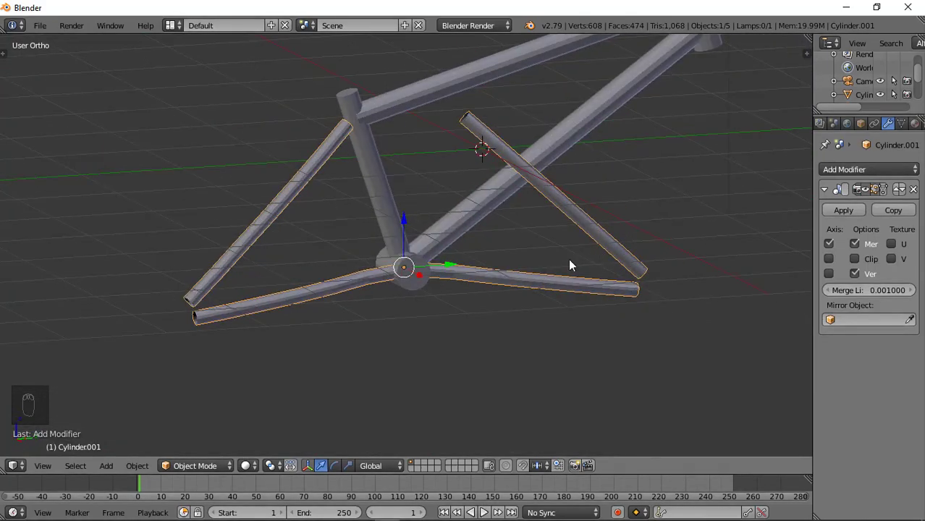
# Step: Apply rotation and scale to the stays, then check the mirrored pair from the front
pyautogui.hotkey('ctrl', 'a')
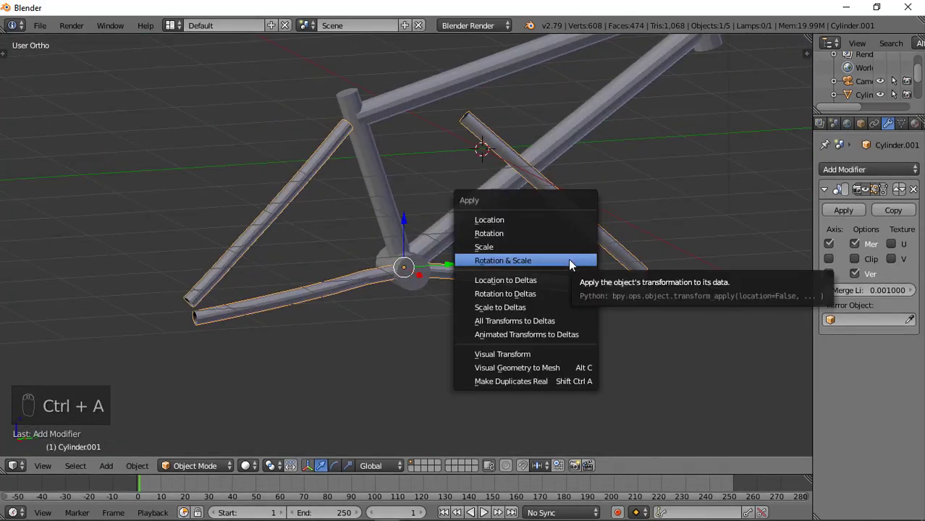
pyautogui.click(570, 262)
pyautogui.moveTo(551, 275); pyautogui.dragTo(755, 243, button='middle')
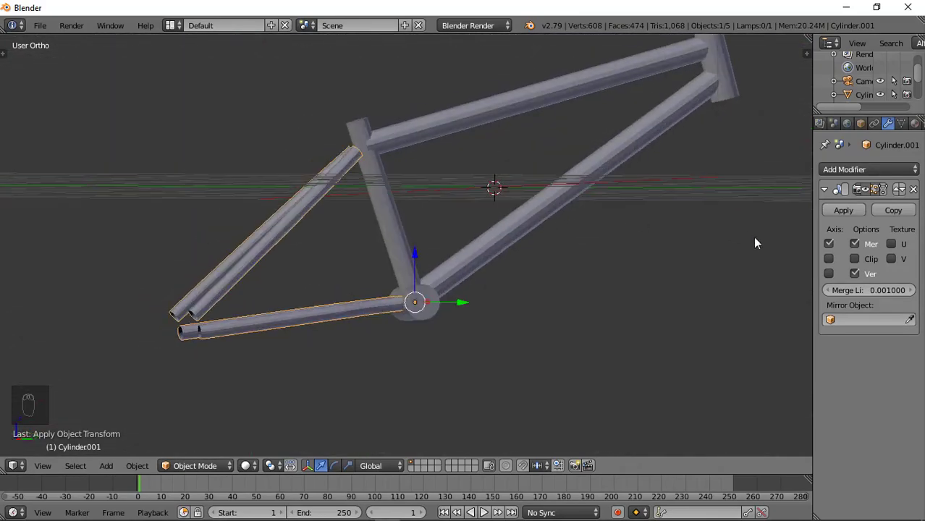
pyautogui.moveTo(631, 260); pyautogui.dragTo(624, 216, button='middle')
# Step: In Edit Mode, push several edge loops sideways to bend the stay tube outward
pyautogui.press('Tab')
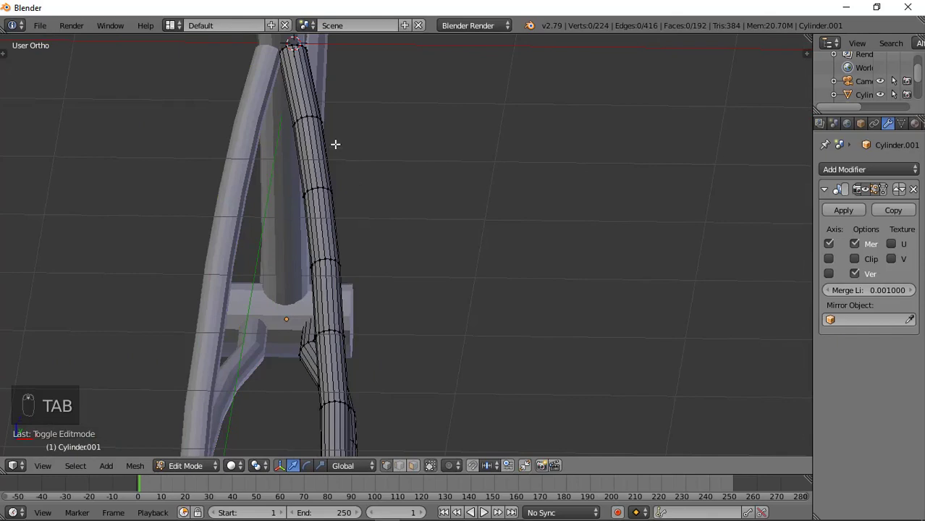
pyautogui.keyDown('shift'); pyautogui.scroll(3, 335, 144); pyautogui.keyUp('shift')
pyautogui.scroll(5, 306, 201)
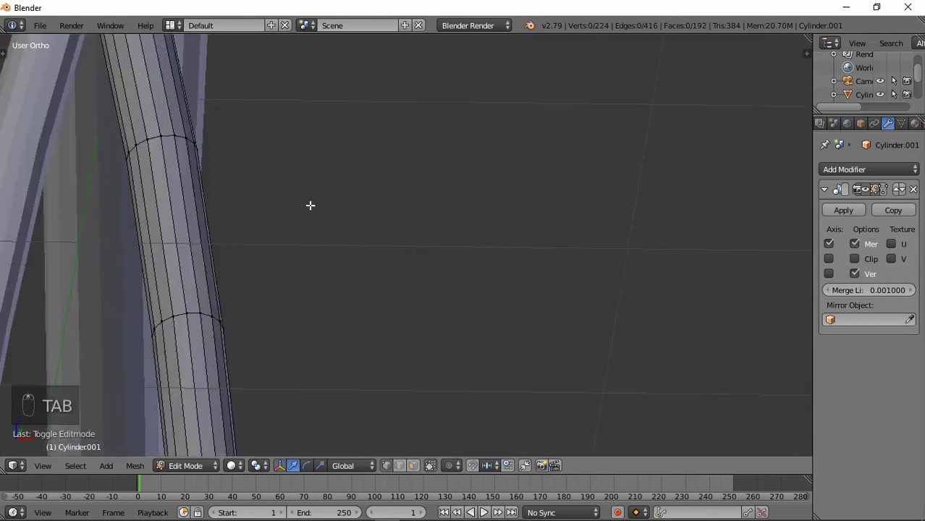
pyautogui.keyDown('alt'); pyautogui.rightClick(168, 138); pyautogui.keyUp('alt')
pyautogui.moveTo(202, 139); pyautogui.dragTo(226, 151, button='middle')
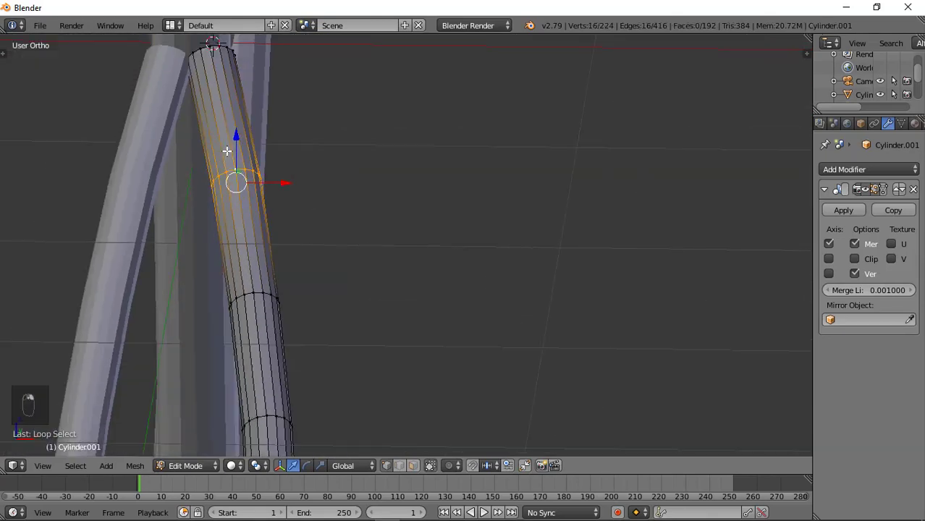
pyautogui.moveTo(282, 184); pyautogui.dragTo(281, 206)
pyautogui.keyDown('alt'); pyautogui.rightClick(261, 293); pyautogui.keyUp('alt')
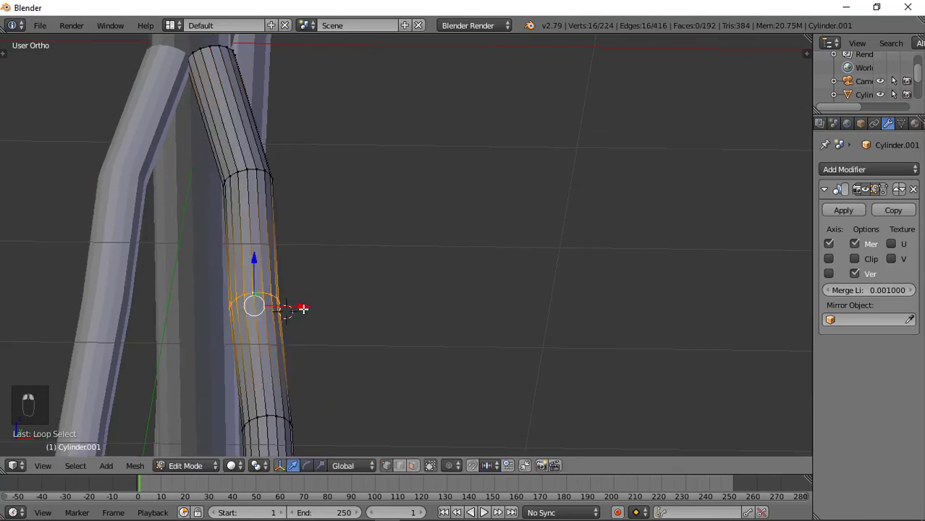
pyautogui.moveTo(304, 306); pyautogui.dragTo(320, 303)
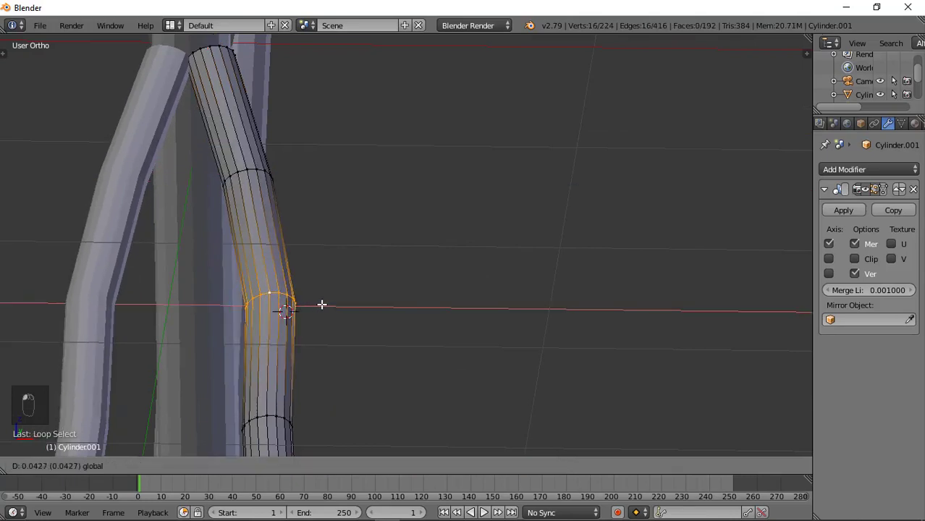
pyautogui.moveTo(322, 303); pyautogui.dragTo(344, 289, button='middle')
pyautogui.keyDown('alt'); pyautogui.rightClick(268, 282); pyautogui.keyUp('alt')
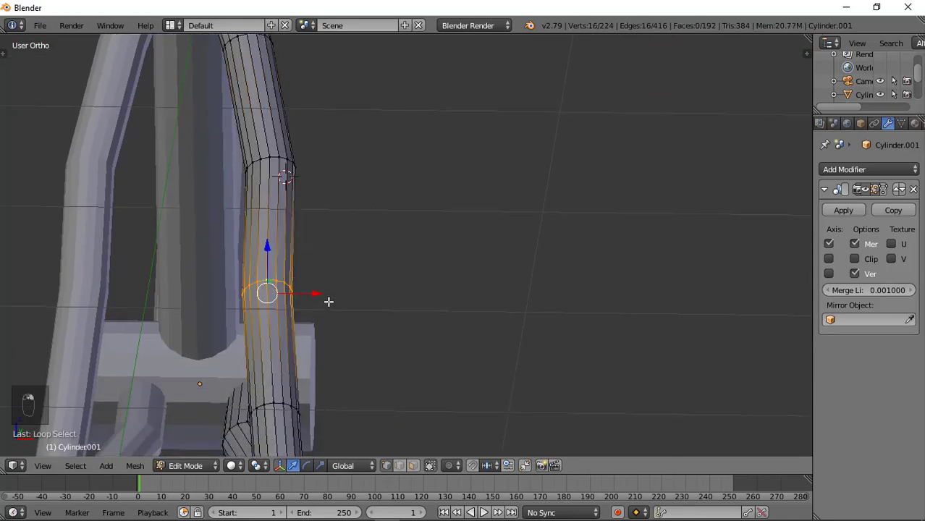
pyautogui.moveTo(317, 293); pyautogui.dragTo(343, 333)
# Step: Shift another edge loop lower on the tube sideways and inspect the bend
pyautogui.keyDown('shift'); pyautogui.scroll(-4, 272, 304); pyautogui.keyUp('shift')
pyautogui.keyDown('alt'); pyautogui.rightClick(273, 306); pyautogui.keyUp('alt')
pyautogui.keyDown('shift'); pyautogui.scroll(-4, 343, 298); pyautogui.keyUp('shift')
pyautogui.rightClick(299, 325)
pyautogui.keyDown('alt'); pyautogui.rightClick(298, 323); pyautogui.keyUp('alt')
pyautogui.scroll(-6, 399, 303)
pyautogui.moveTo(399, 304); pyautogui.dragTo(403, 283, button='middle')
pyautogui.scroll(5, 402, 283)
pyautogui.moveTo(480, 295); pyautogui.dragTo(335, 204, button='middle')
pyautogui.scroll(-5, 467, 217)
pyautogui.scroll(4, 498, 190)
# Step: In side view, move the seat stay's upper end loop onto the seat tube junction along X
pyautogui.press('KP_3')
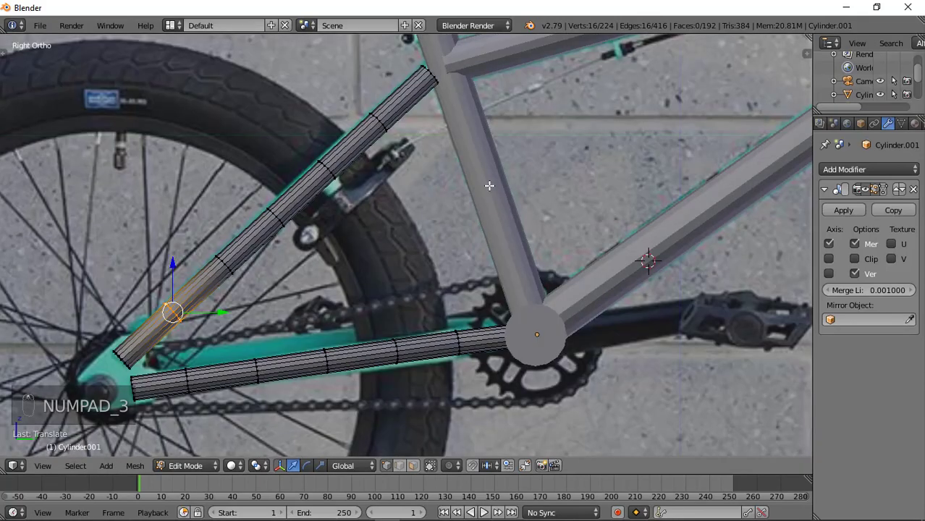
pyautogui.scroll(-2, 488, 174)
pyautogui.scroll(2, 438, 274)
pyautogui.scroll(5, 476, 245)
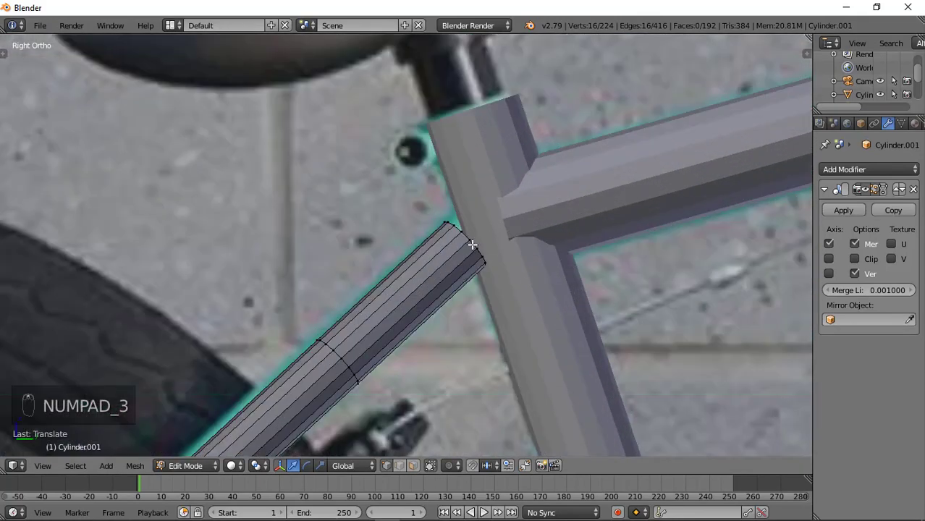
pyautogui.rightClick(472, 245)
pyautogui.keyDown('alt'); pyautogui.rightClick(474, 246); pyautogui.keyUp('alt')
pyautogui.press('g')
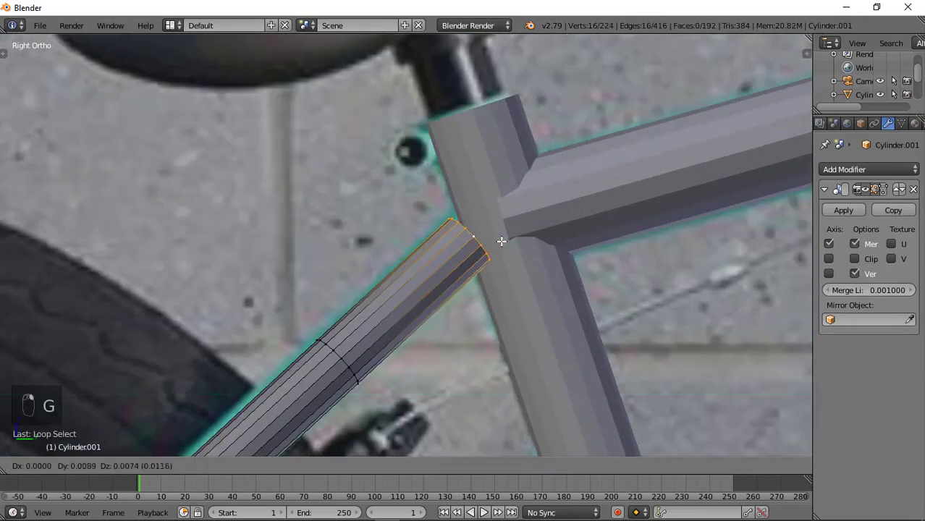
pyautogui.click(536, 211)
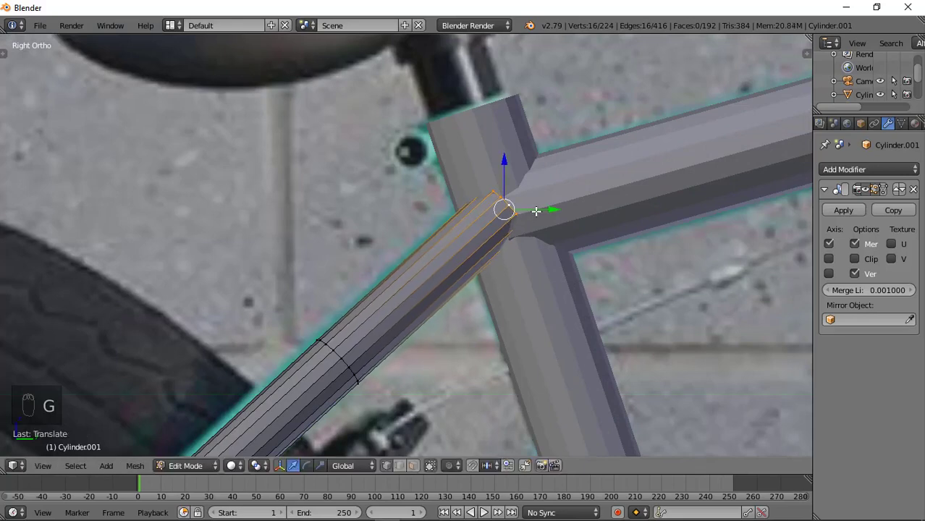
pyautogui.moveTo(536, 211); pyautogui.dragTo(289, 181, button='middle')
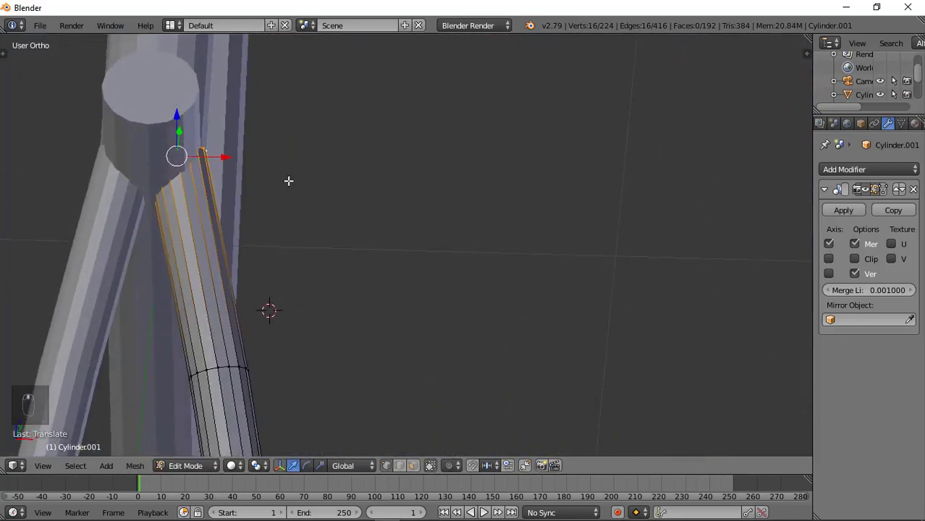
pyautogui.moveTo(226, 160); pyautogui.dragTo(213, 158)
pyautogui.moveTo(213, 158); pyautogui.dragTo(290, 378, button='middle')
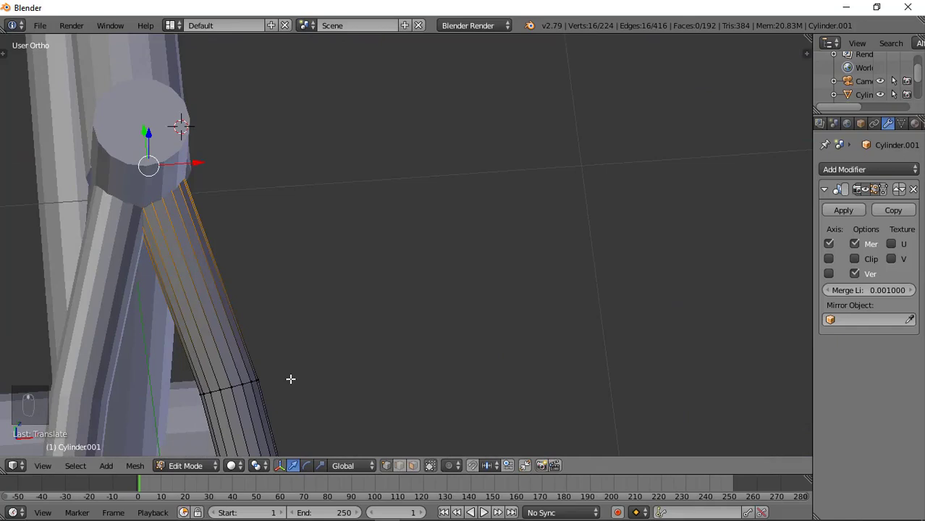
# Step: Slide an edge loop partway down the stay along the tube and outward
pyautogui.keyDown('alt'); pyautogui.rightClick(251, 382); pyautogui.keyUp('alt')
pyautogui.press('g')
pyautogui.press('g')
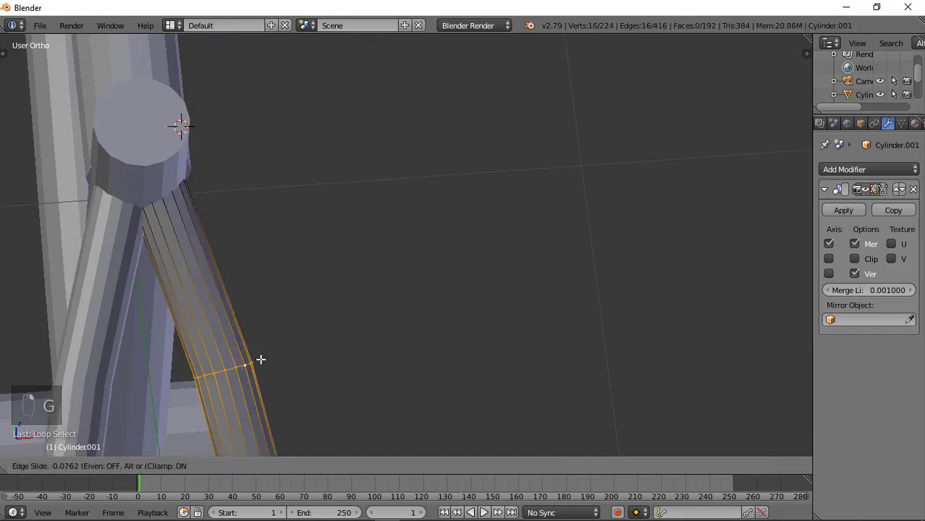
pyautogui.click(276, 356)
pyautogui.press('g')
pyautogui.click(290, 362)
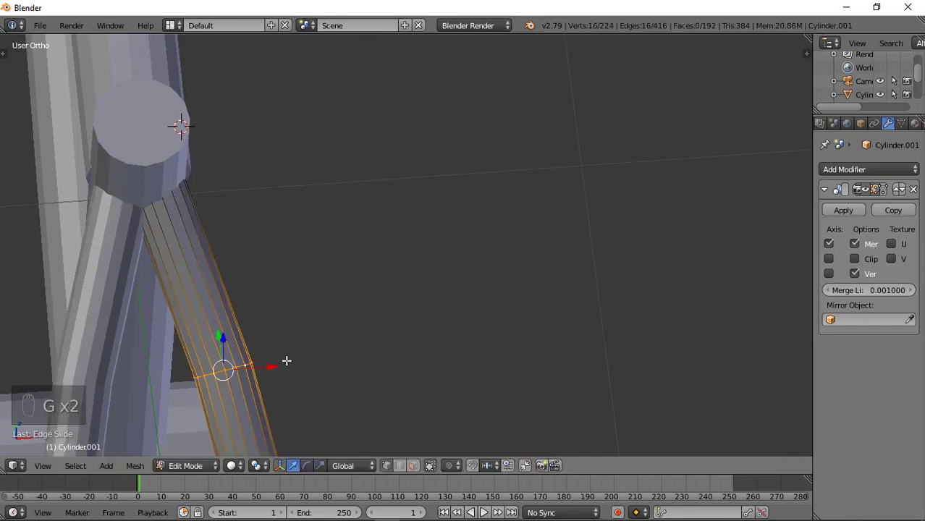
pyautogui.moveTo(274, 366); pyautogui.dragTo(286, 363)
pyautogui.moveTo(308, 351); pyautogui.dragTo(397, 324, button='middle')
pyautogui.scroll(4, 315, 307)
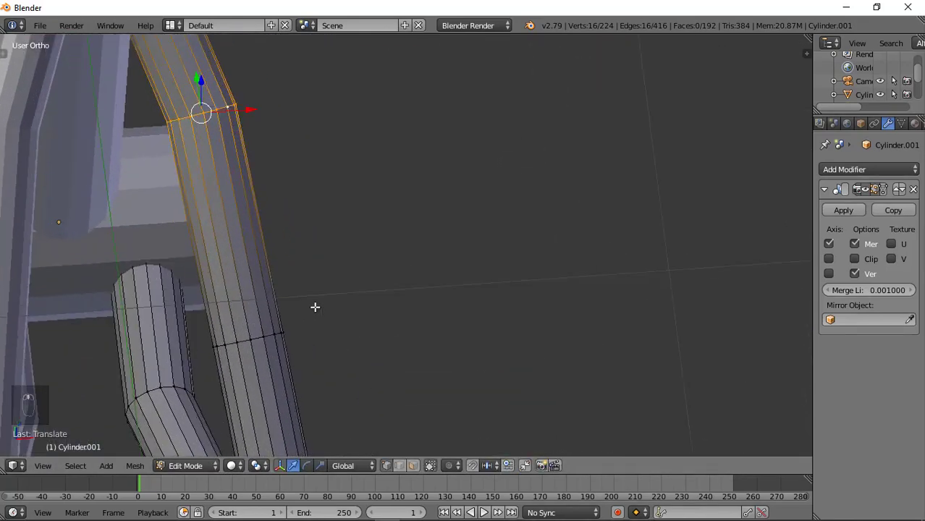
# Step: Move a lower edge loop along X to add another kink in the stay
pyautogui.keyDown('alt'); pyautogui.rightClick(252, 334); pyautogui.keyUp('alt')
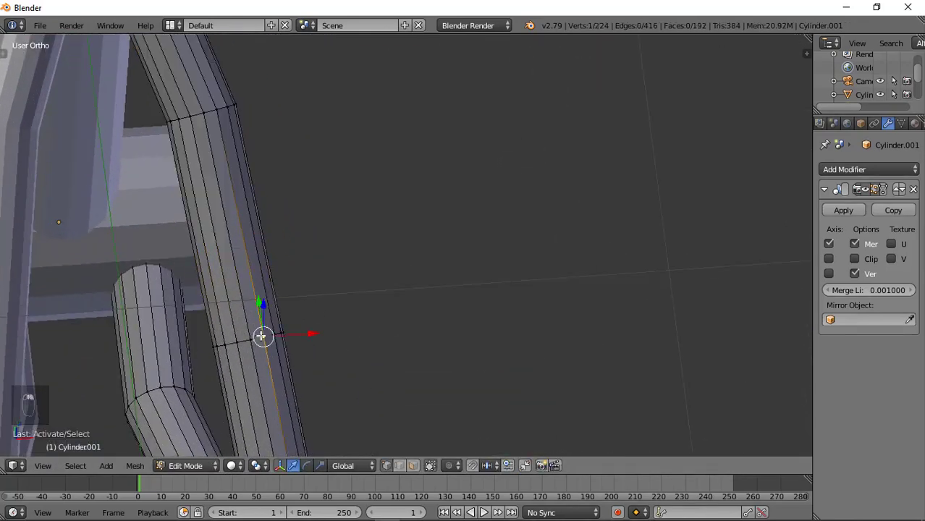
pyautogui.press('g')
pyautogui.press('x')
pyautogui.click(305, 334)
pyautogui.scroll(-3, 306, 335)
pyautogui.moveTo(305, 335); pyautogui.dragTo(460, 275, button='middle')
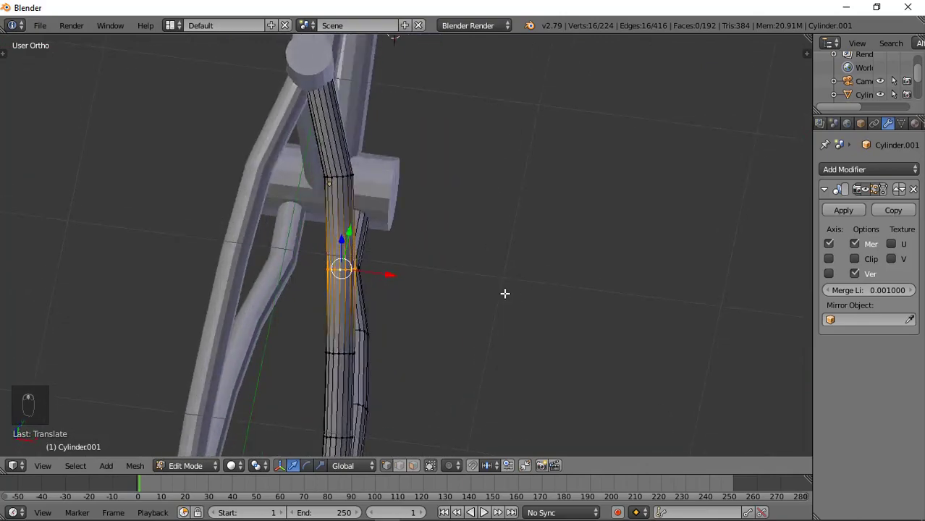
pyautogui.moveTo(505, 293)
pyautogui.mouseDown(button='middle')
pyautogui.moveTo(424, 263)
pyautogui.moveTo(552, 251)
pyautogui.moveTo(591, 192)
pyautogui.moveTo(517, 162)
pyautogui.moveTo(481, 219)
pyautogui.moveTo(357, 201)
pyautogui.moveTo(496, 245)
pyautogui.moveTo(489, 293)
pyautogui.mouseUp(button='middle')
# Step: Zoom the right side view in on the stay tube ends at the rear dropout
pyautogui.press('KP_3')
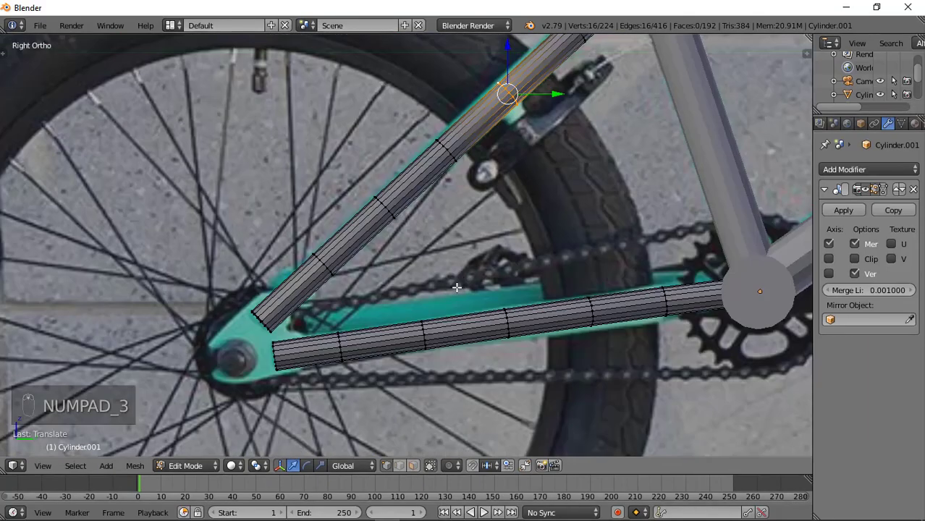
pyautogui.scroll(-2, 377, 298)
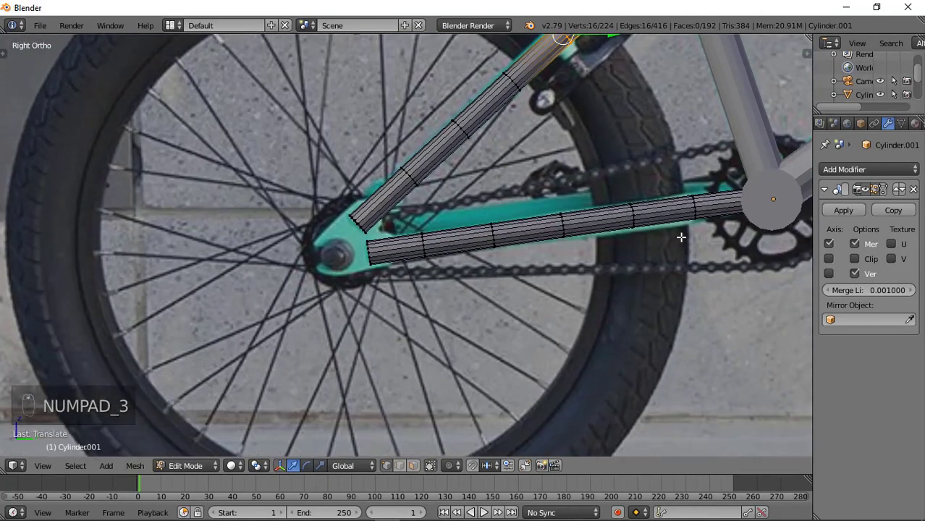
pyautogui.keyDown('shift'); pyautogui.moveTo(681, 237); pyautogui.dragTo(394, 144, button='middle'); pyautogui.keyUp('shift')
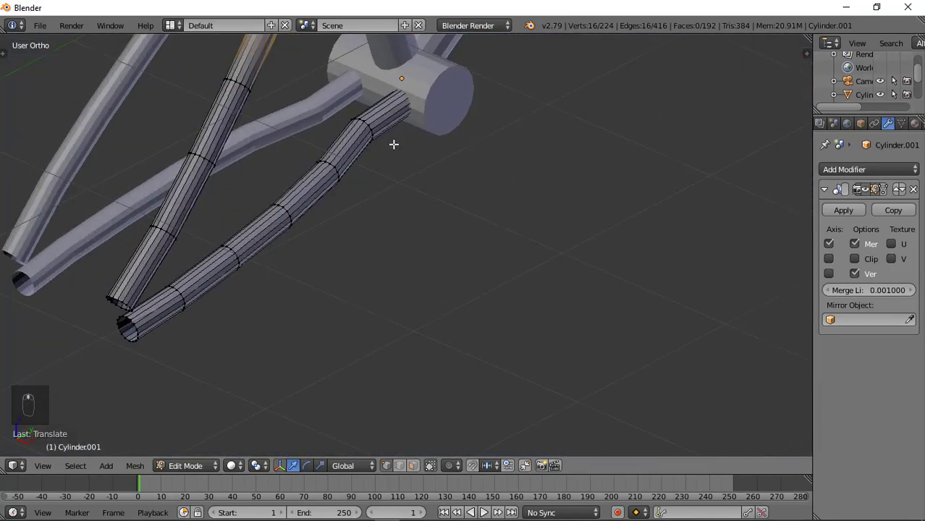
pyautogui.moveTo(458, 157); pyautogui.dragTo(405, 246, button='middle')
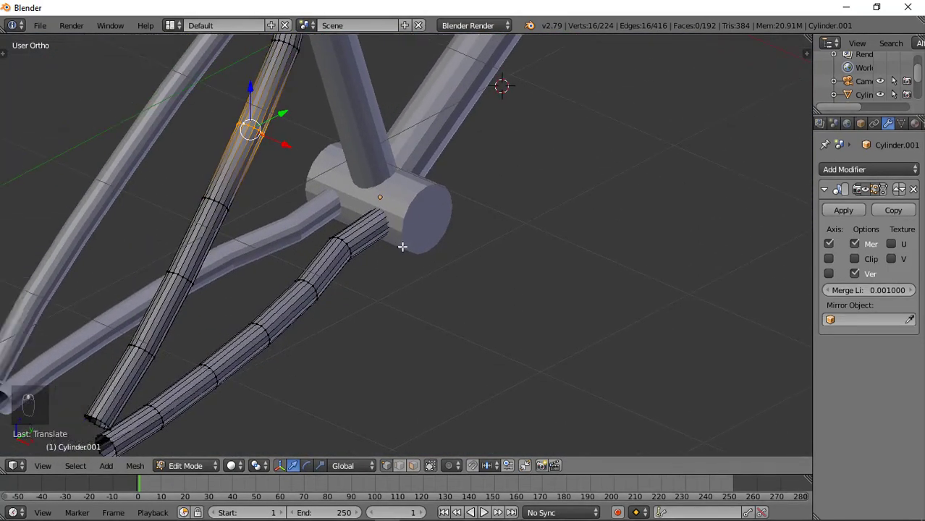
pyautogui.scroll(5, 377, 224)
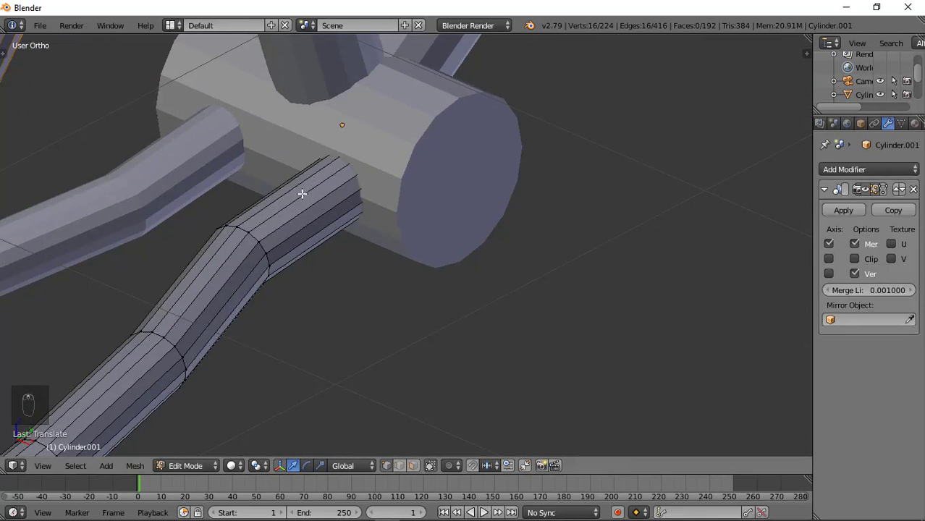
pyautogui.keyDown('ctrl'); pyautogui.scroll(-5, 302, 193); pyautogui.keyUp('ctrl')
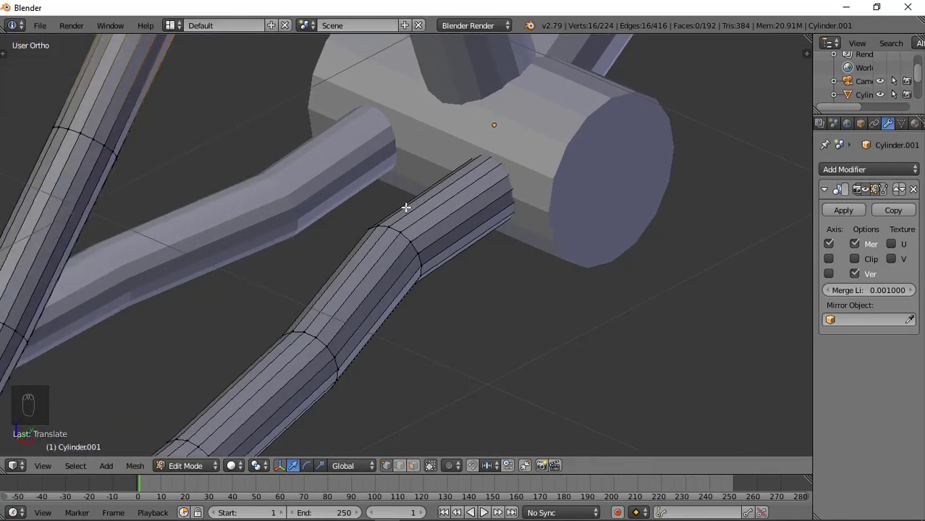
pyautogui.scroll(-3, 406, 207)
pyautogui.scroll(-6, 396, 205)
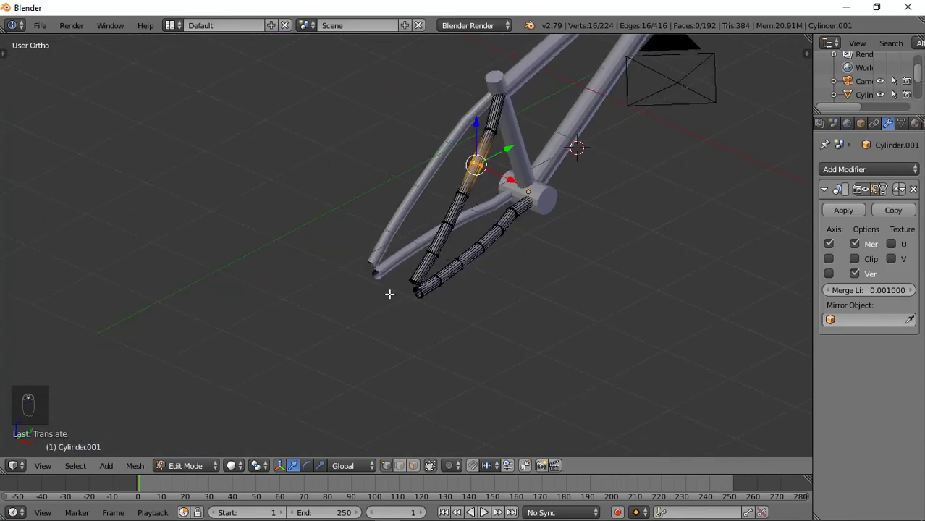
pyautogui.press('KP_3')
pyautogui.scroll(5, 376, 233)
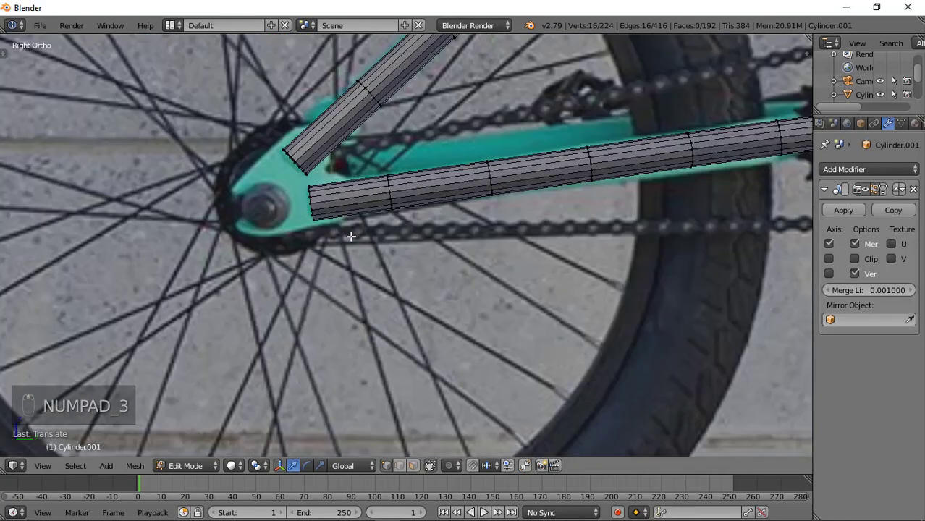
pyautogui.moveTo(321, 203)
pyautogui.mouseDown(button='middle')
pyautogui.moveTo(341, 208)
pyautogui.moveTo(323, 204)
pyautogui.mouseUp(button='middle')
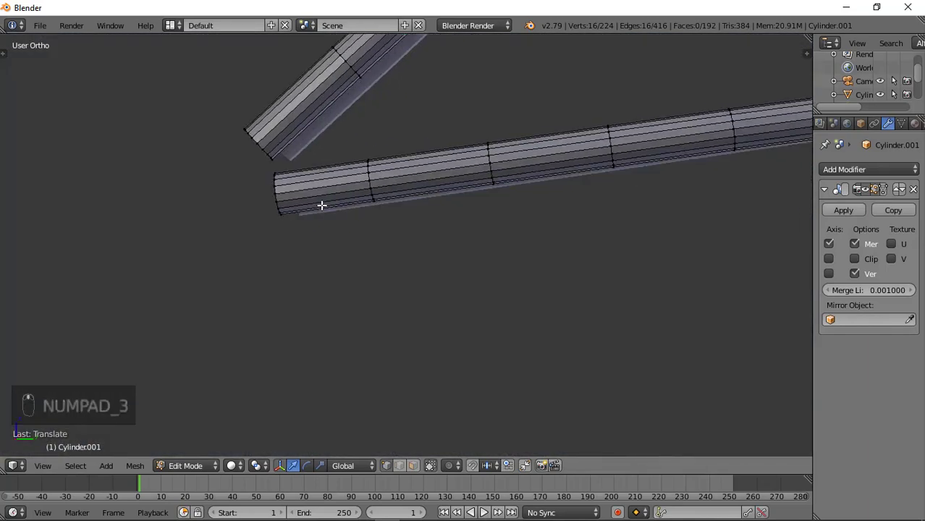
pyautogui.press('KP_3')
# Step: Switch to wireframe and add a loop cut near the dropout end of each stay tube
pyautogui.scroll(3, 298, 231)
pyautogui.press('z')
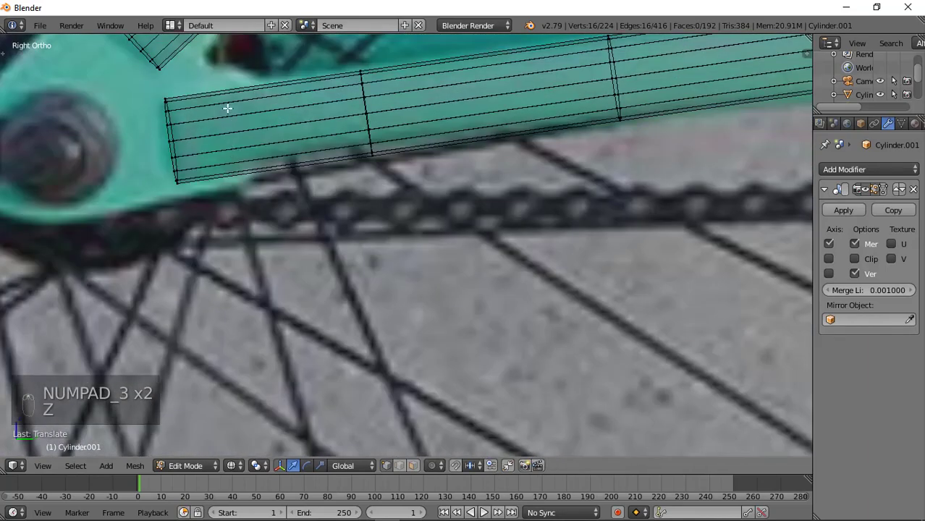
pyautogui.keyDown('ctrl'); pyautogui.scroll(6, 208, 164); pyautogui.keyUp('ctrl')
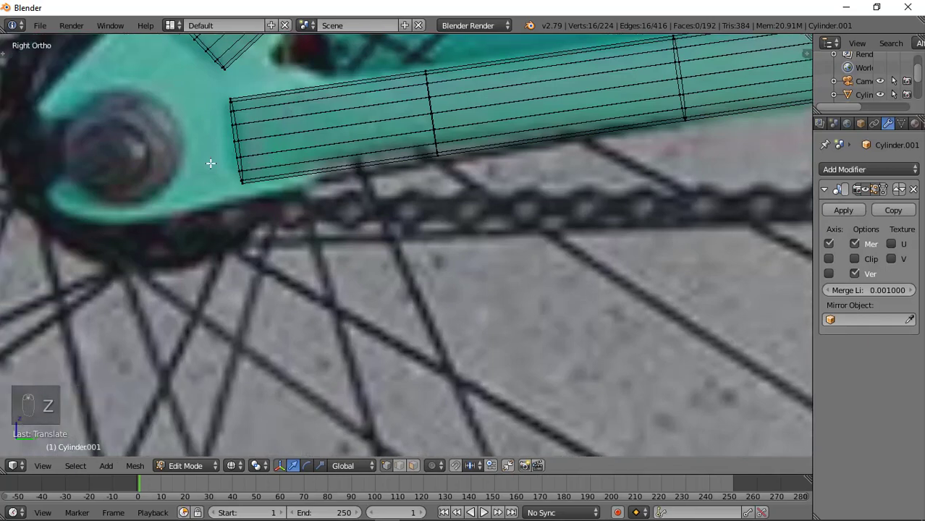
pyautogui.keyDown('shift'); pyautogui.scroll(4, 422, 176); pyautogui.keyUp('shift')
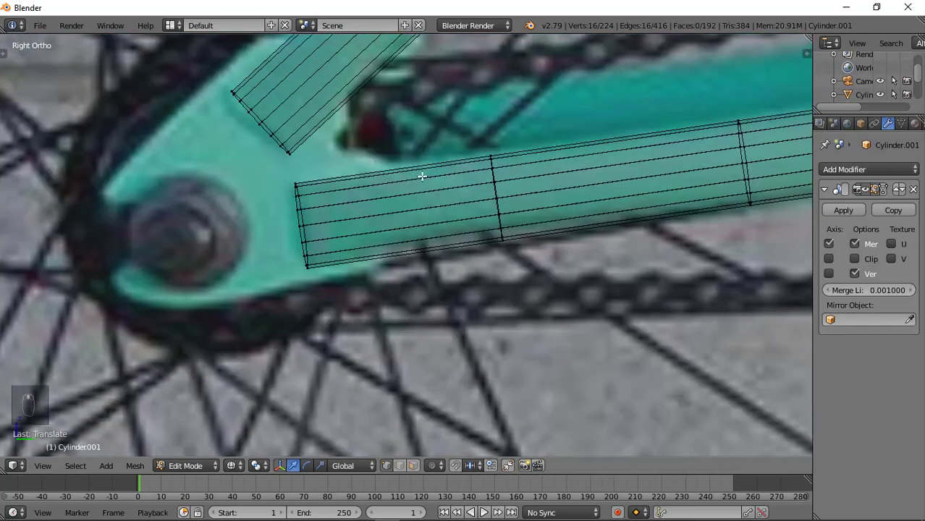
pyautogui.hotkey('ctrl', 'r')
pyautogui.click(440, 193)
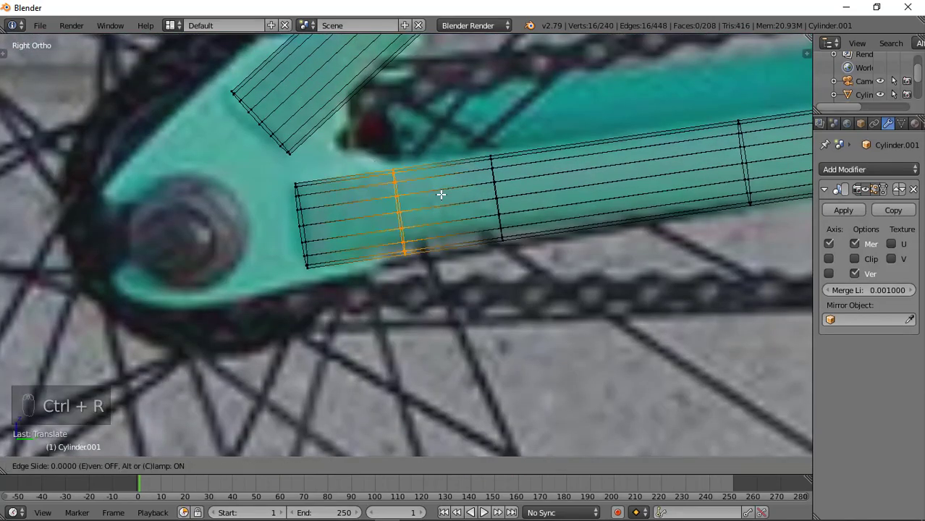
pyautogui.click(438, 192)
pyautogui.hotkey('ctrl', 'r')
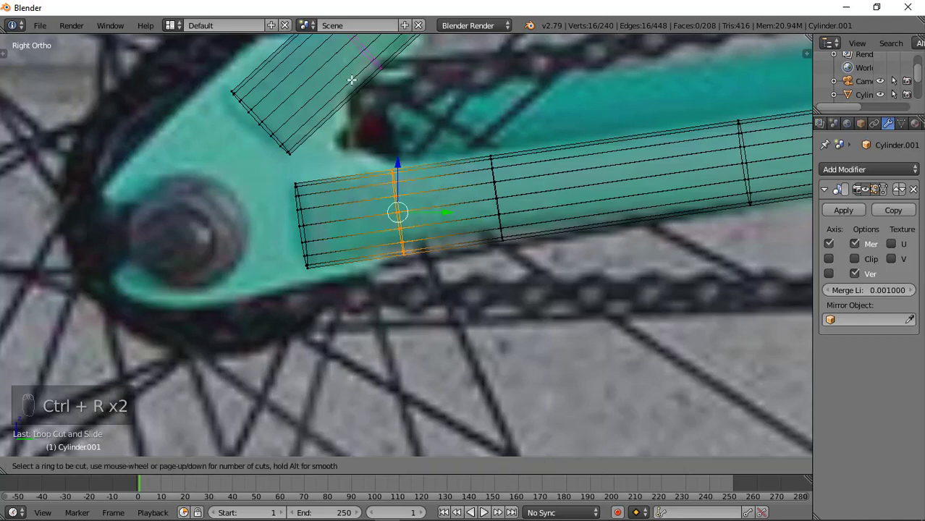
pyautogui.click(345, 74)
pyautogui.click(334, 95)
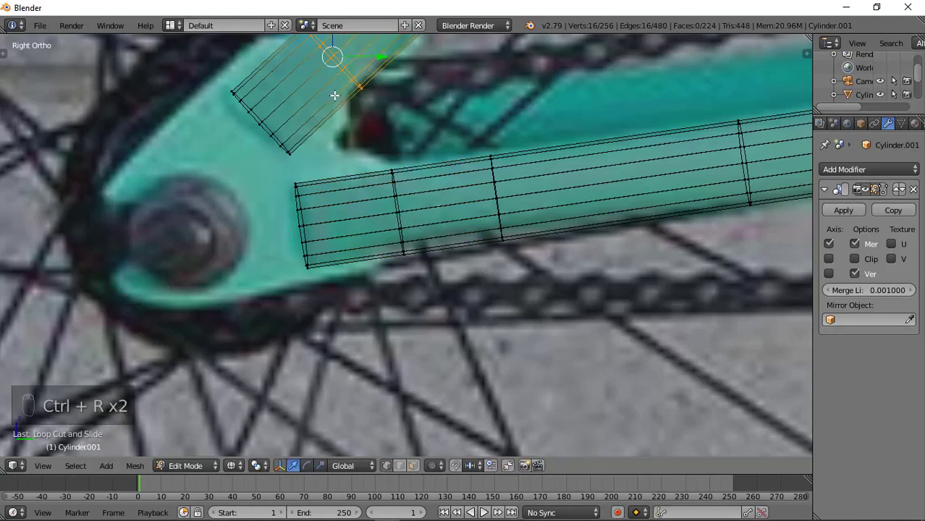
# Step: Select the end edge loops of both the upper and lower stay tubes
pyautogui.rightClick(285, 150)
pyautogui.keyDown('alt'); pyautogui.rightClick(282, 146); pyautogui.keyUp('alt')
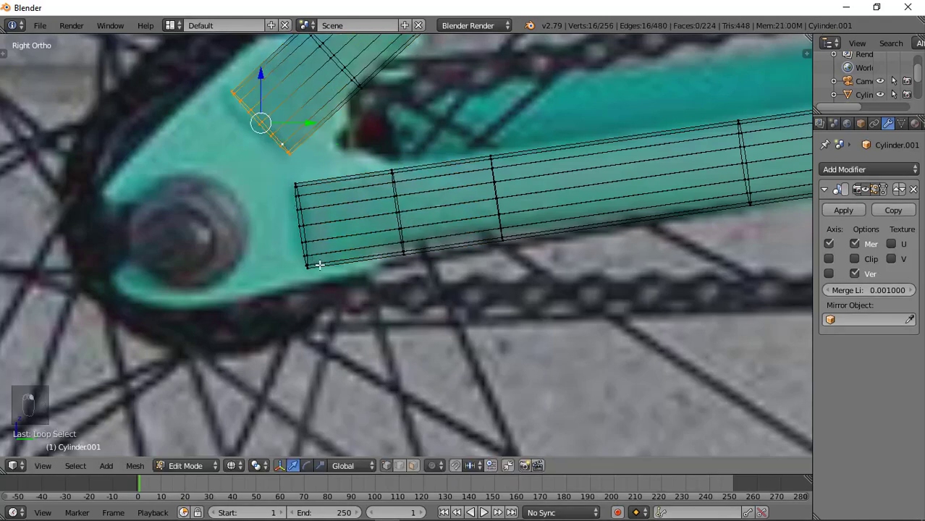
pyautogui.keyDown('alt'); pyautogui.keyDown('shift'); pyautogui.rightClick(310, 244); pyautogui.keyUp('shift'); pyautogui.keyUp('alt')
pyautogui.moveTo(341, 257); pyautogui.dragTo(463, 269, button='middle')
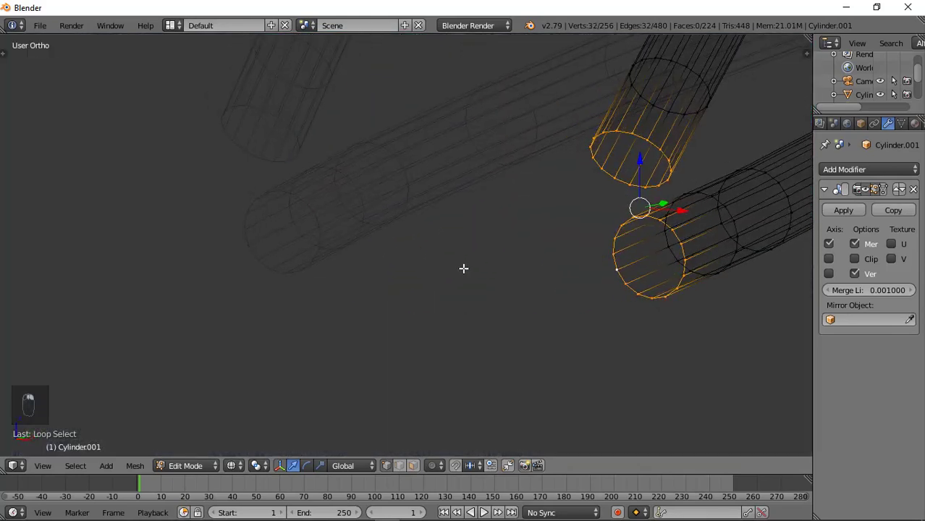
# Step: In front view, squash both stay tubes' end loops flat along the X axis
pyautogui.press('KP_1')
pyautogui.keyDown('ctrl'); pyautogui.scroll(-10, 588, 256); pyautogui.keyUp('ctrl')
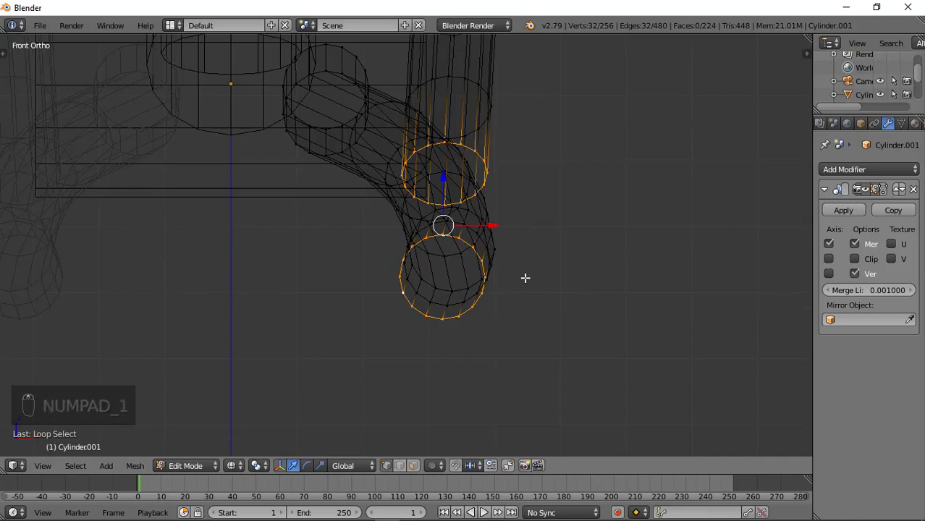
pyautogui.press('s')
pyautogui.press('x')
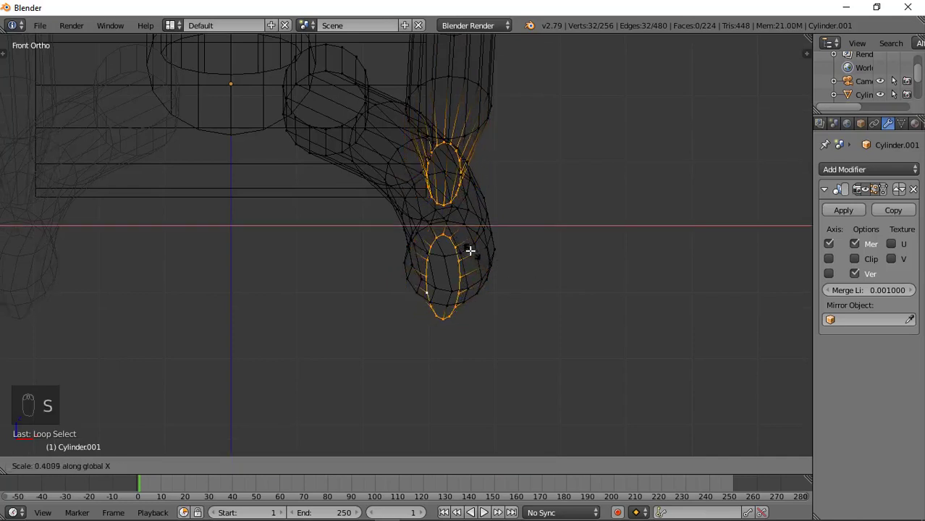
pyautogui.click(434, 236)
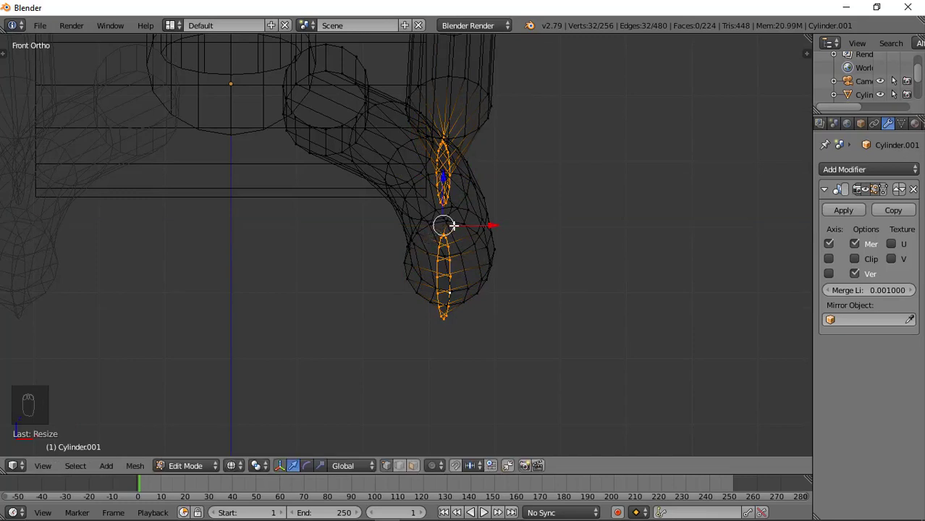
pyautogui.hotkey('ctrl', 'z')
pyautogui.press('s')
pyautogui.press('x')
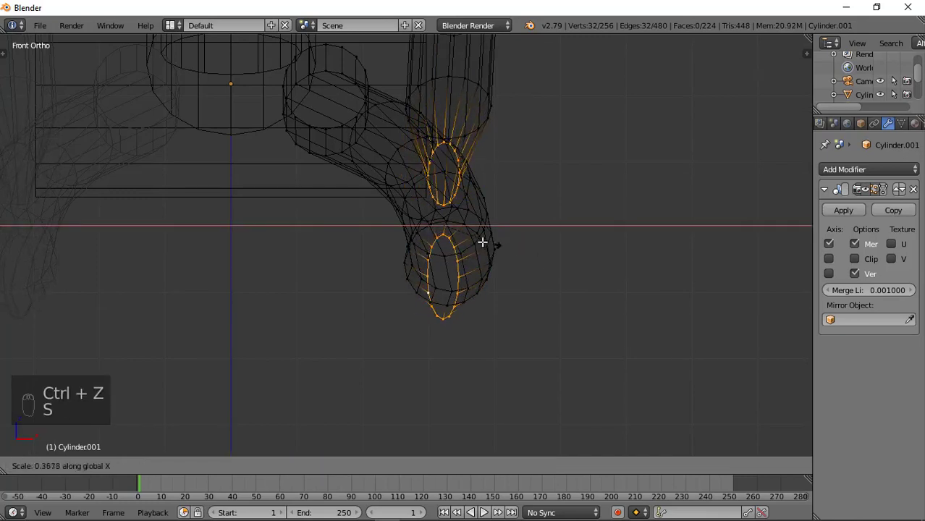
pyautogui.click(451, 237)
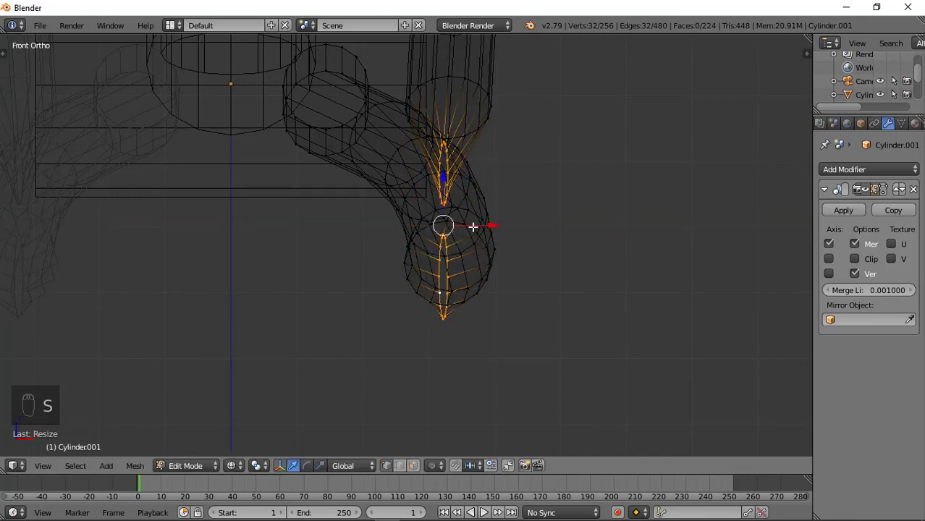
pyautogui.moveTo(473, 225); pyautogui.dragTo(483, 271, button='middle')
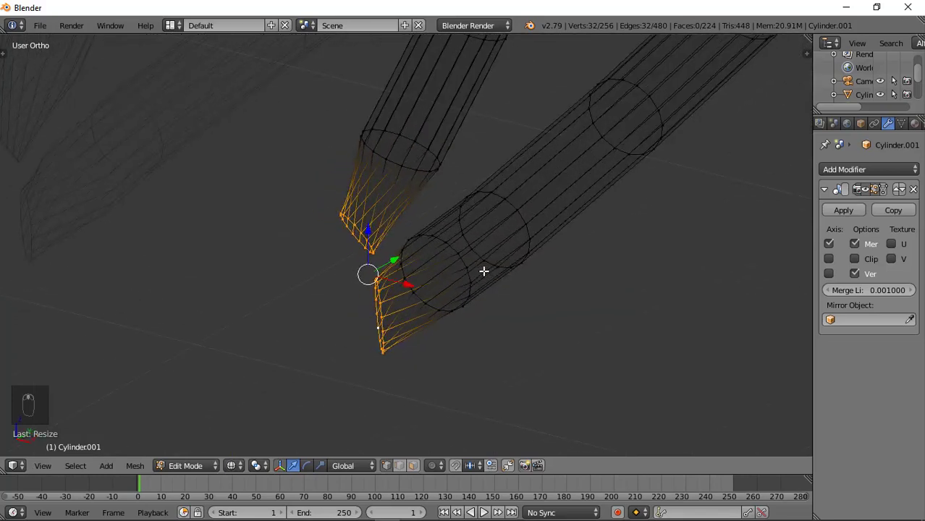
# Step: Slide the adjacent loops of both tubes along the tubes and flatten them along X
pyautogui.rightClick(467, 265)
pyautogui.keyDown('alt'); pyautogui.rightClick(467, 265); pyautogui.keyUp('alt')
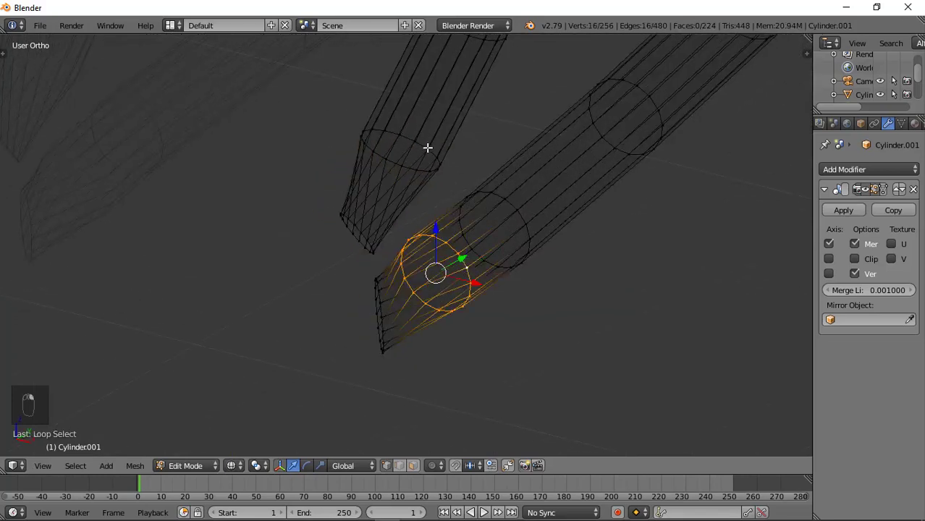
pyautogui.keyDown('alt'); pyautogui.keyDown('shift'); pyautogui.rightClick(417, 145); pyautogui.keyUp('shift'); pyautogui.keyUp('alt')
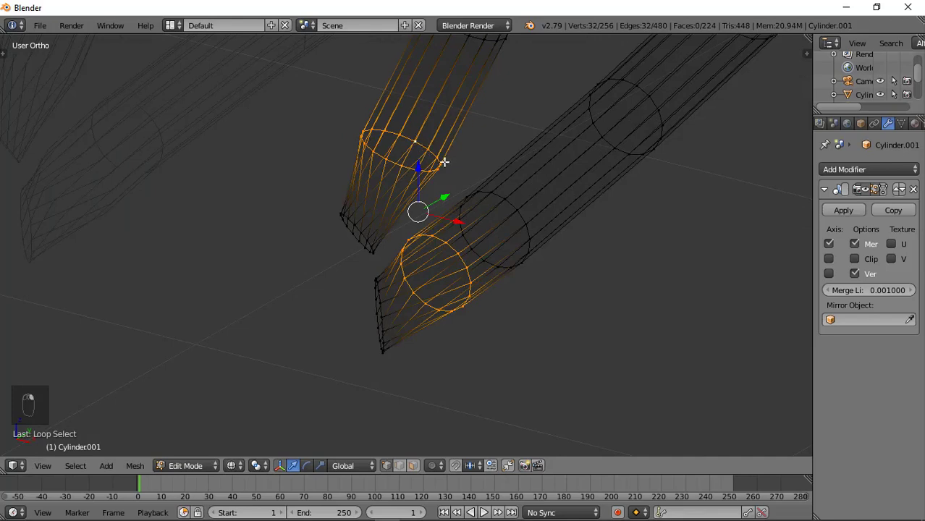
pyautogui.press('g')
pyautogui.press('g')
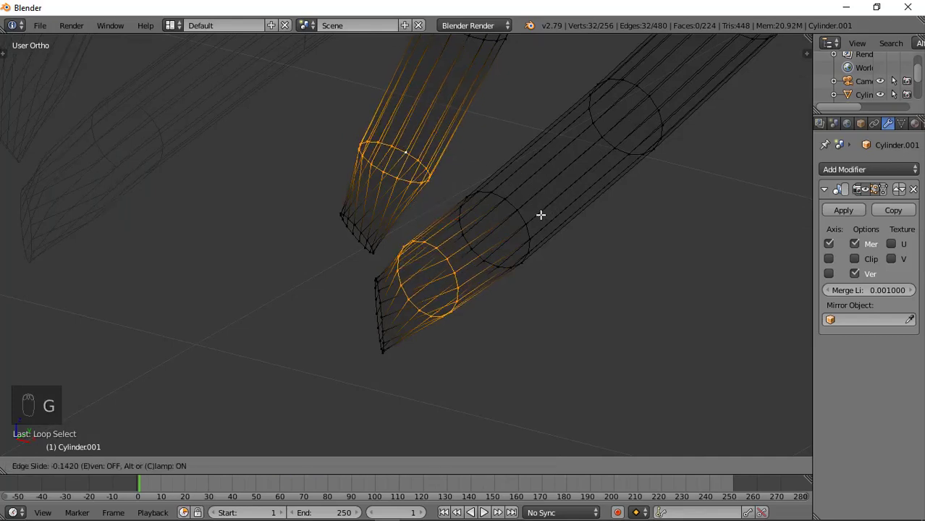
pyautogui.click(546, 213)
pyautogui.moveTo(546, 304); pyautogui.dragTo(552, 306, button='middle')
pyautogui.press('s')
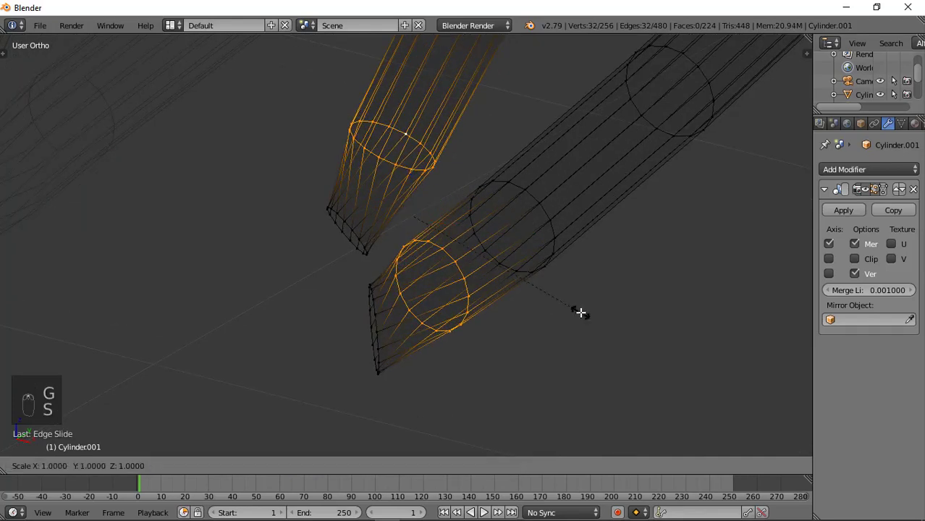
pyautogui.press('x')
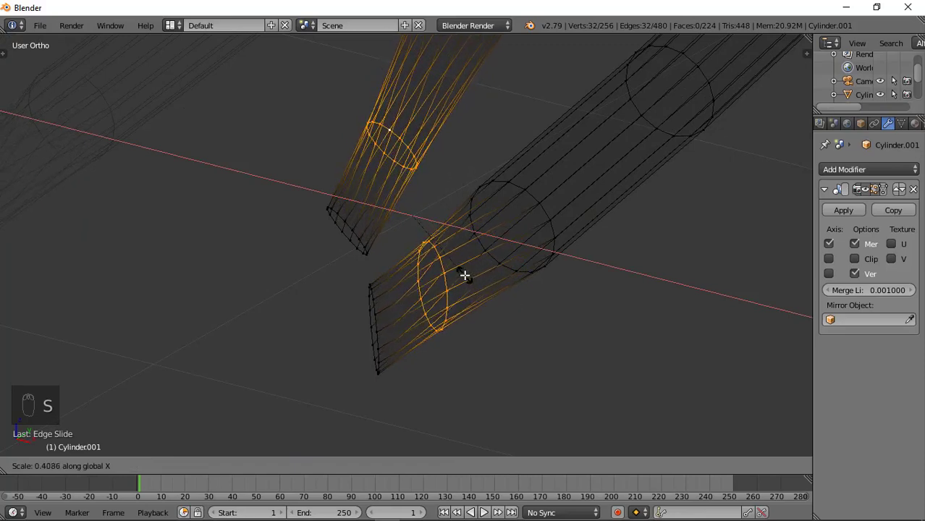
pyautogui.click(441, 263)
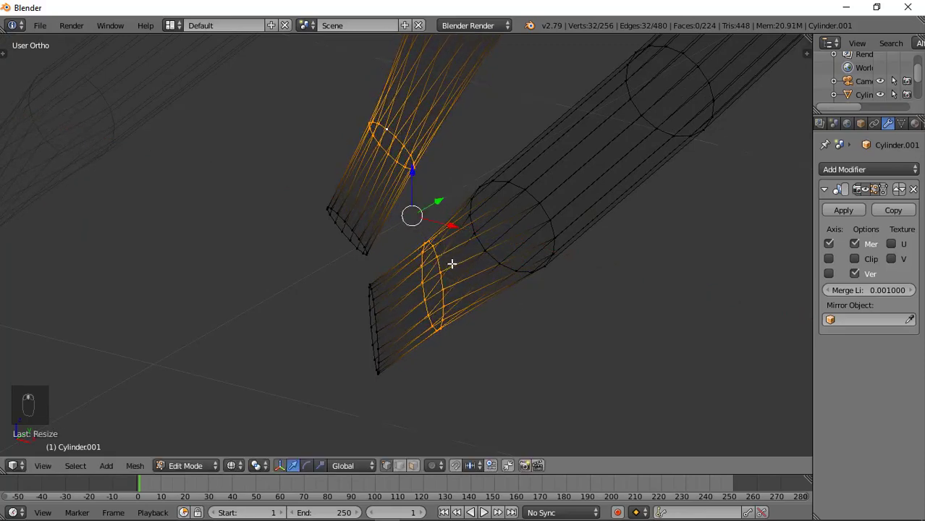
pyautogui.moveTo(452, 265); pyautogui.dragTo(437, 254, button='middle')
# Step: Add one loop cut each to the lower and upper tubes behind the flattened ends
pyautogui.hotkey('ctrl', 'r')
pyautogui.click(445, 262)
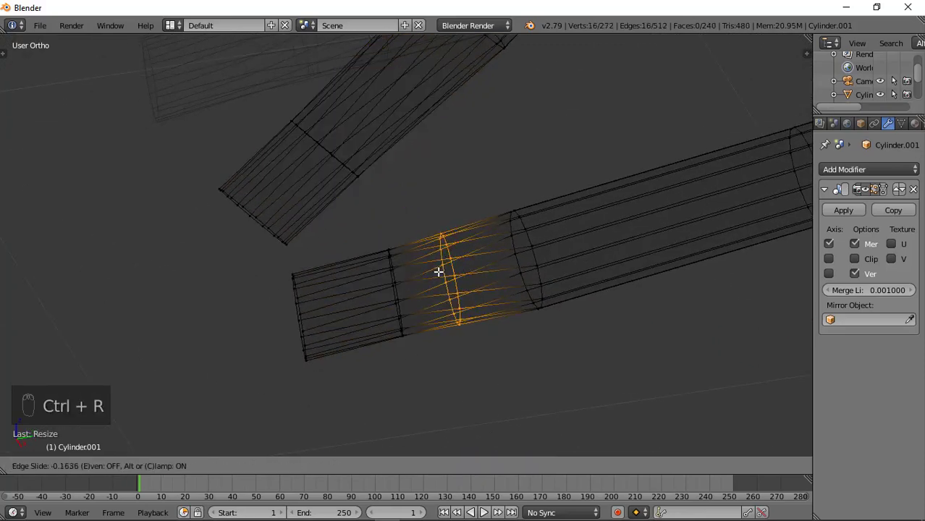
pyautogui.click(420, 280)
pyautogui.hotkey('ctrl', 'r')
pyautogui.click(390, 107)
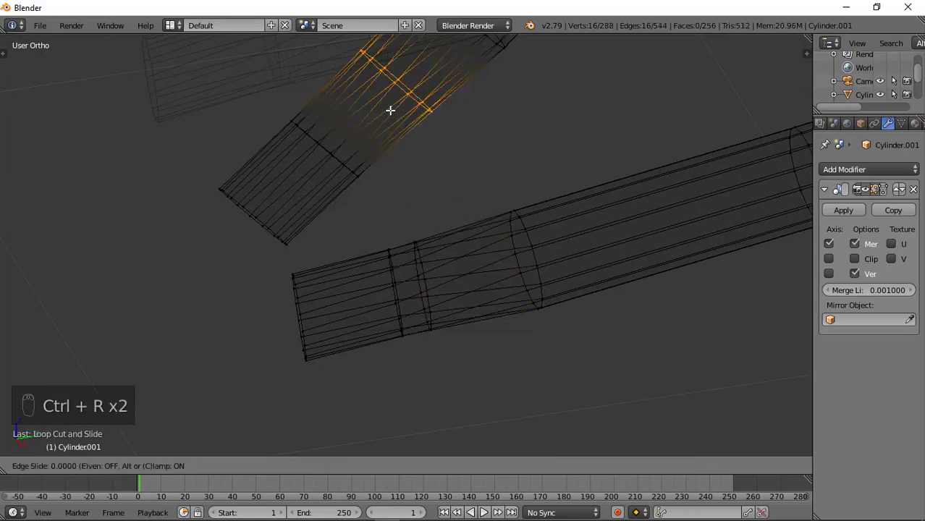
pyautogui.click(348, 164)
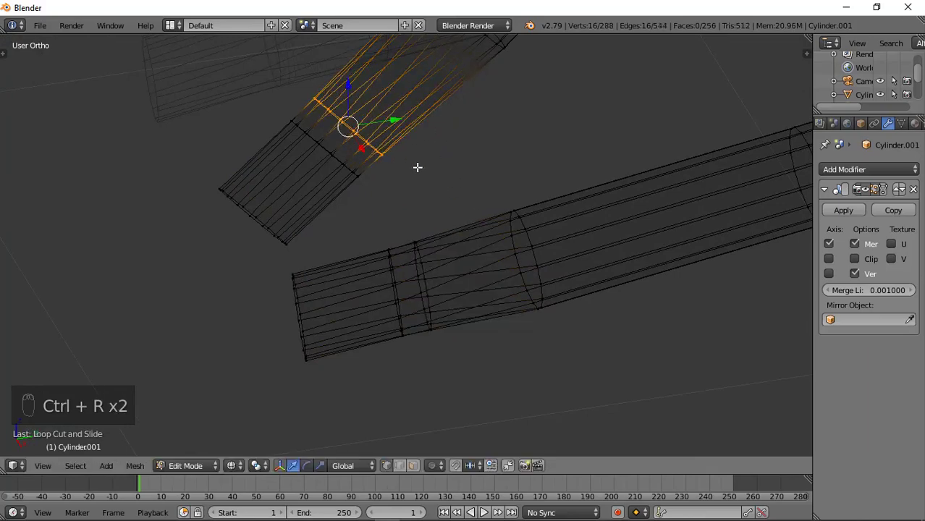
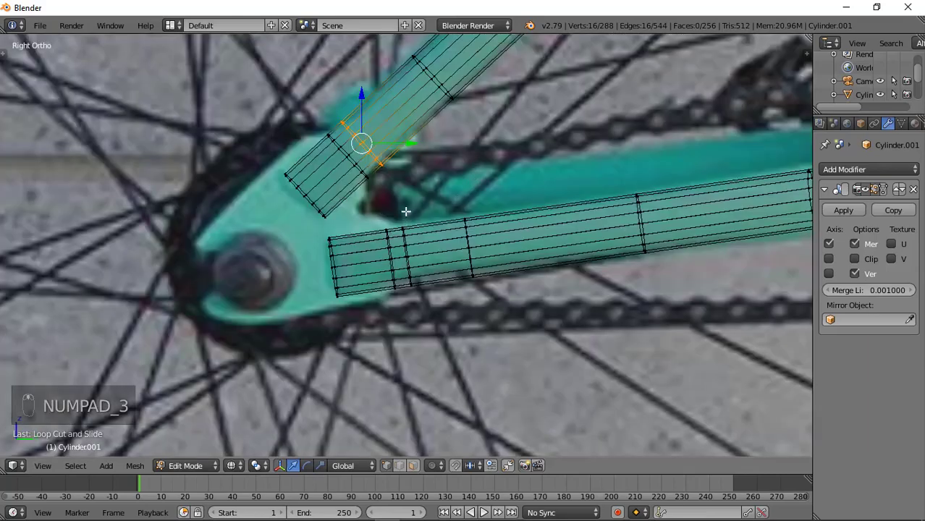
# Step: Duplicate the seat stay's corner vertex and place the loose copy above that corner
pyautogui.scroll(5, 416, 206)
pyautogui.keyDown('shift'); pyautogui.scroll(4, 436, 236); pyautogui.keyUp('shift')
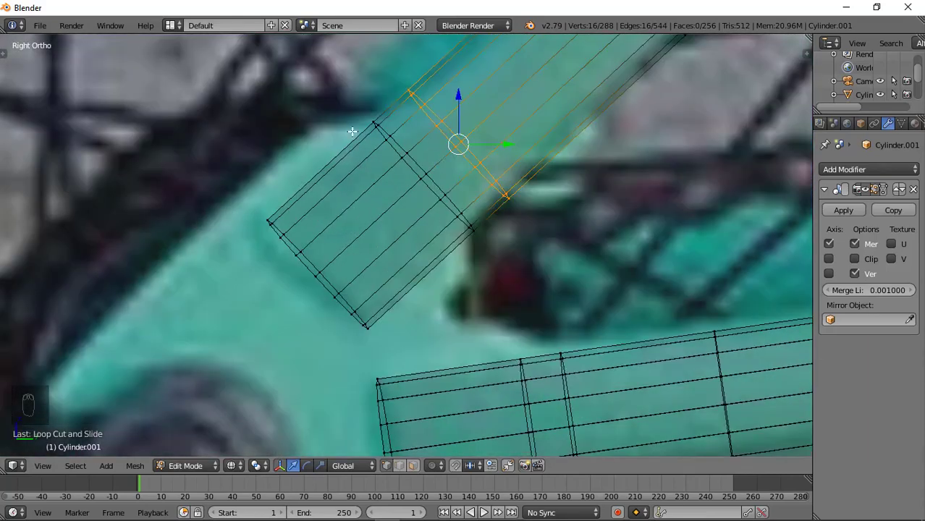
pyautogui.scroll(-6, 352, 131)
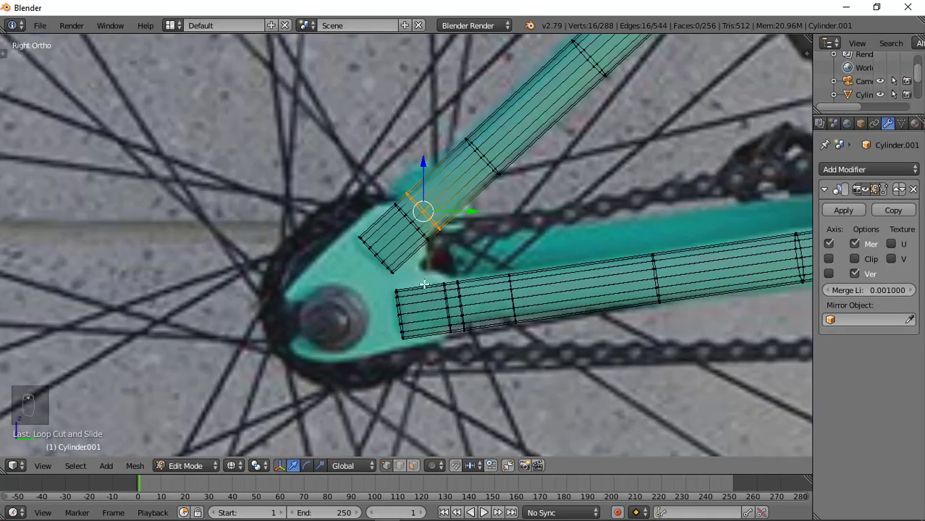
pyautogui.scroll(5, 429, 255)
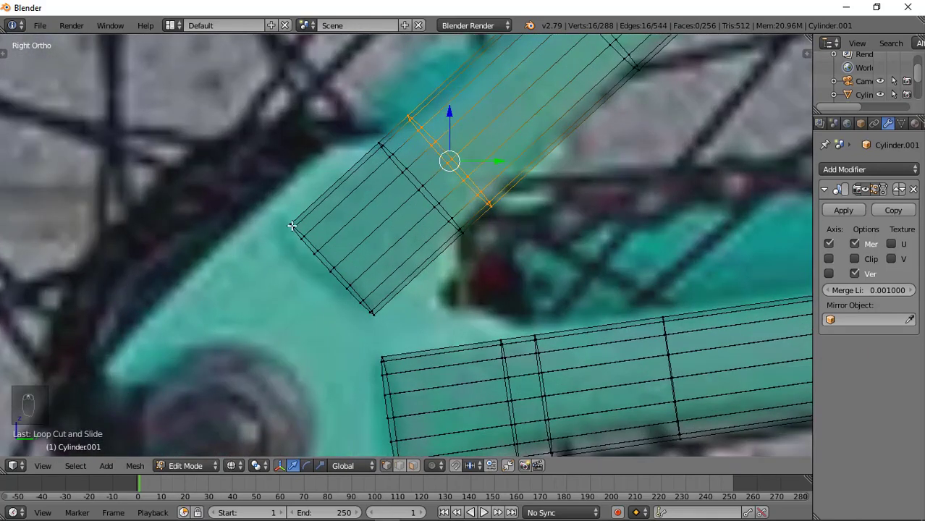
pyautogui.rightClick(294, 218)
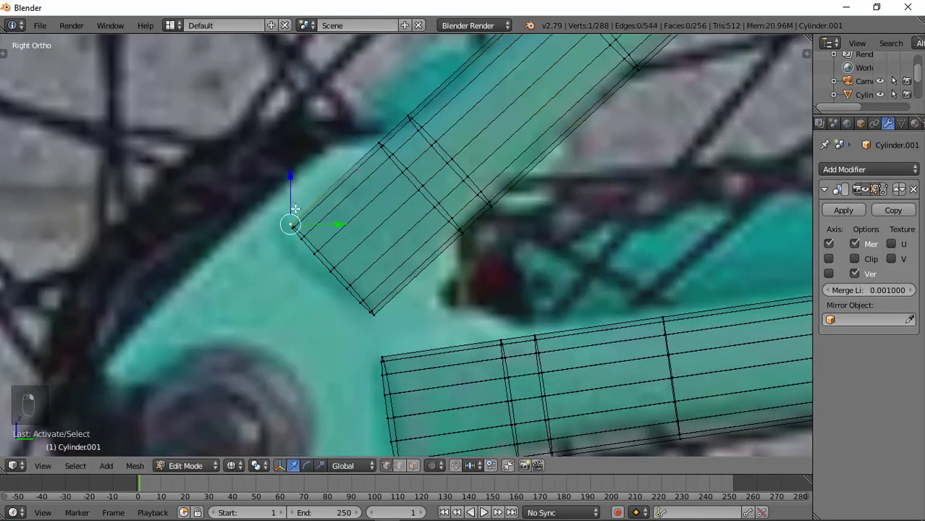
pyautogui.hotkey('shift', 'd')
pyautogui.rightClick(331, 194)
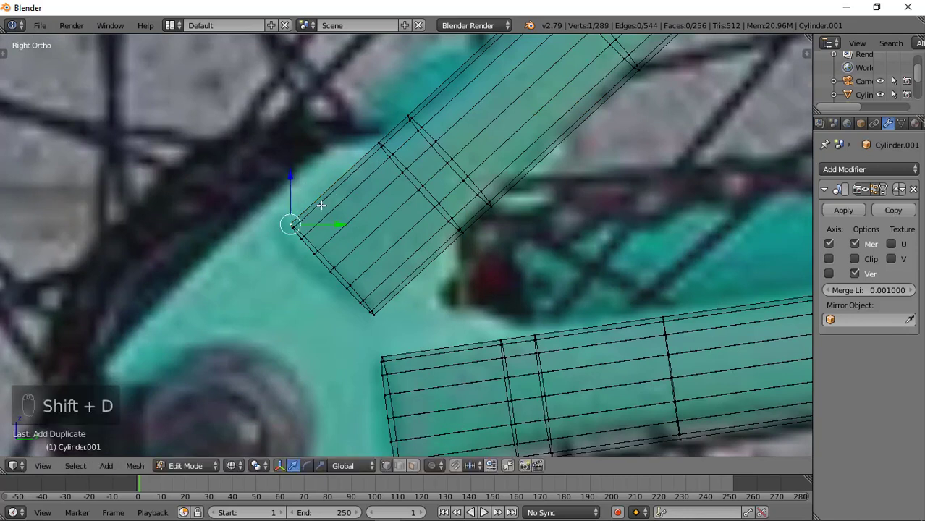
pyautogui.press('g')
pyautogui.click(368, 134)
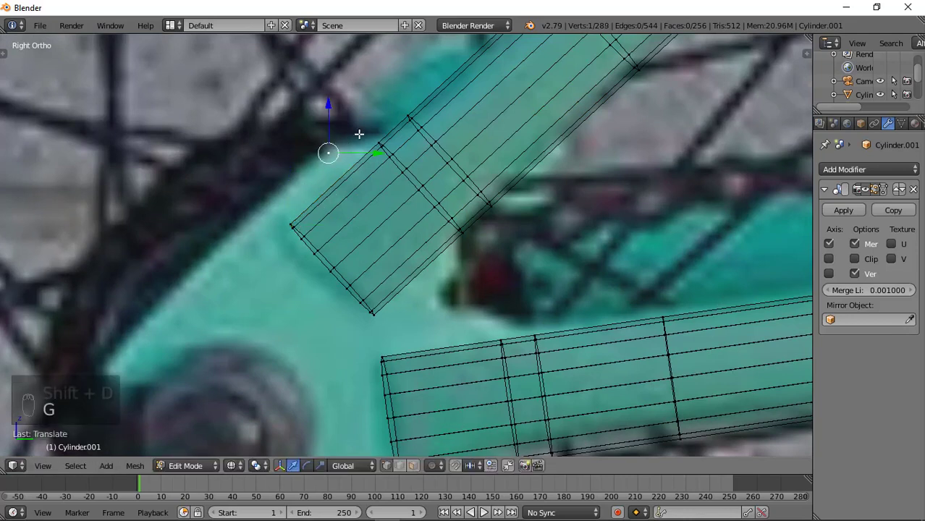
# Step: Extrude points along the dropout's upper outline, through the notch, to the chainstay's upper edge
pyautogui.press('e')
pyautogui.click(410, 121)
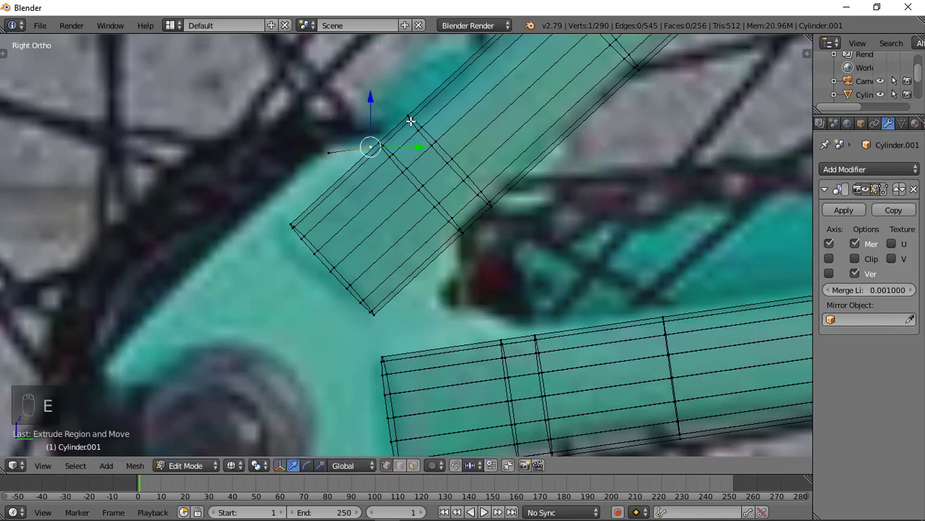
pyautogui.press('e')
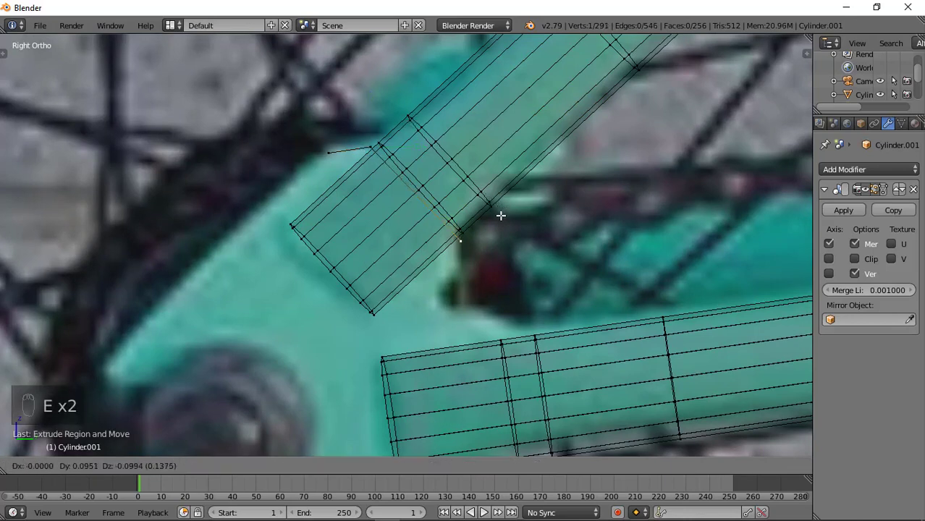
pyautogui.click(501, 215)
pyautogui.press('e')
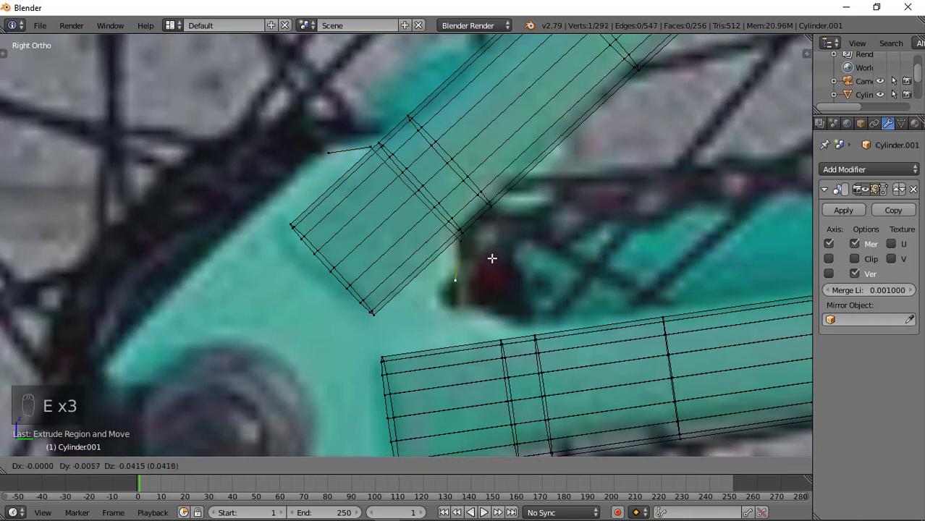
pyautogui.click(493, 253)
pyautogui.press('e')
pyautogui.click(478, 270)
pyautogui.press('e')
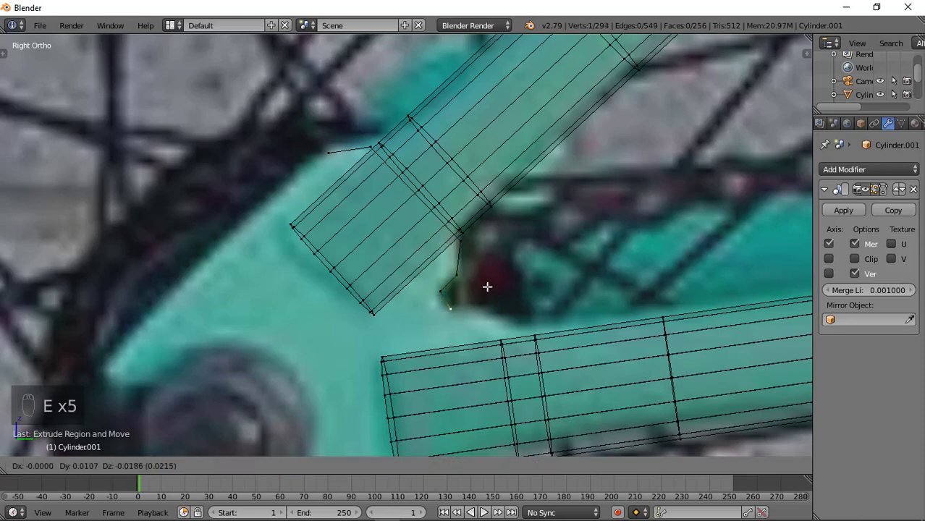
pyautogui.click(487, 286)
pyautogui.press('e')
pyautogui.click(519, 289)
pyautogui.press('e')
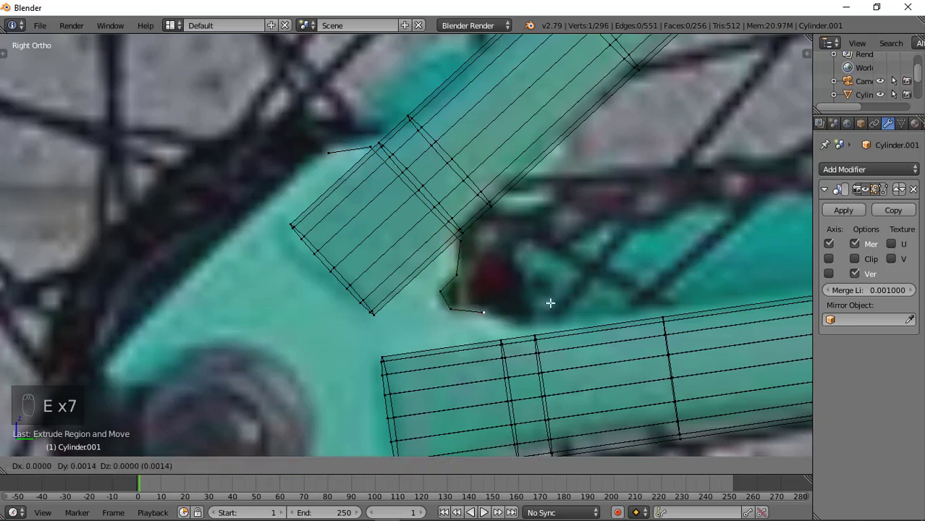
pyautogui.click(568, 310)
# Step: Continue the outline across the chainstay and along the lower edge to the dropout's rear tip
pyautogui.scroll(-2, 568, 310)
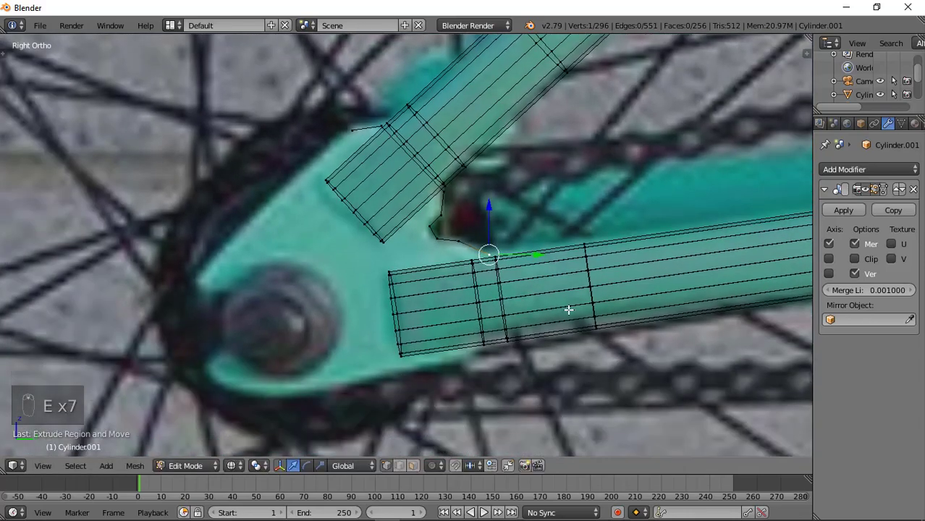
pyautogui.press('e')
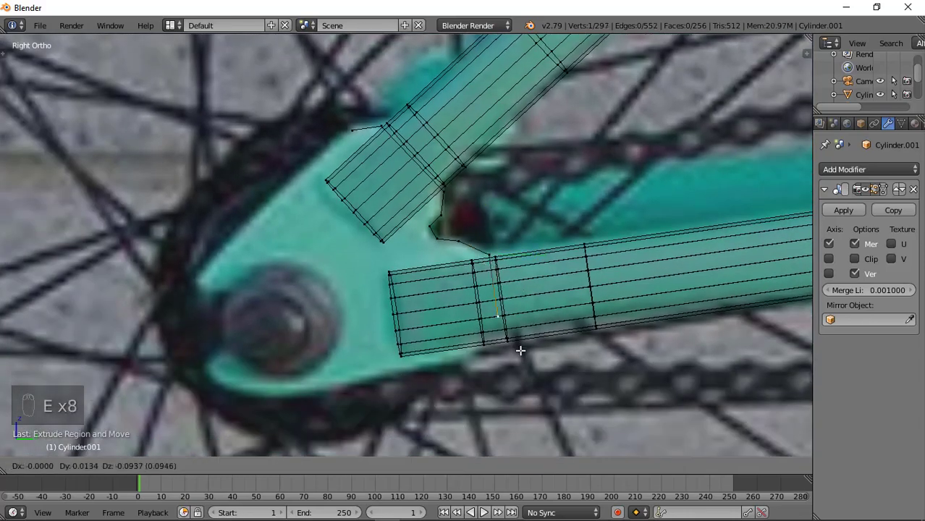
pyautogui.click(524, 370)
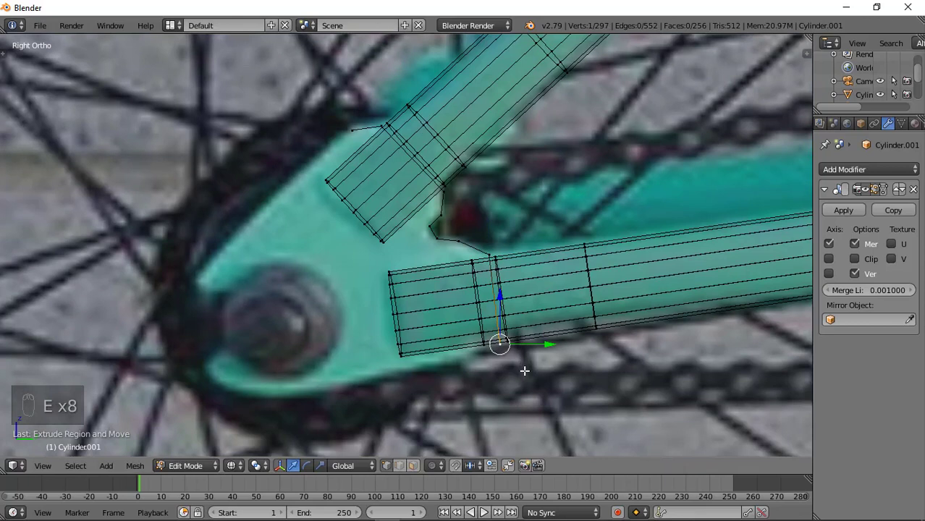
pyautogui.press('e')
pyautogui.click(478, 390)
pyautogui.press('e')
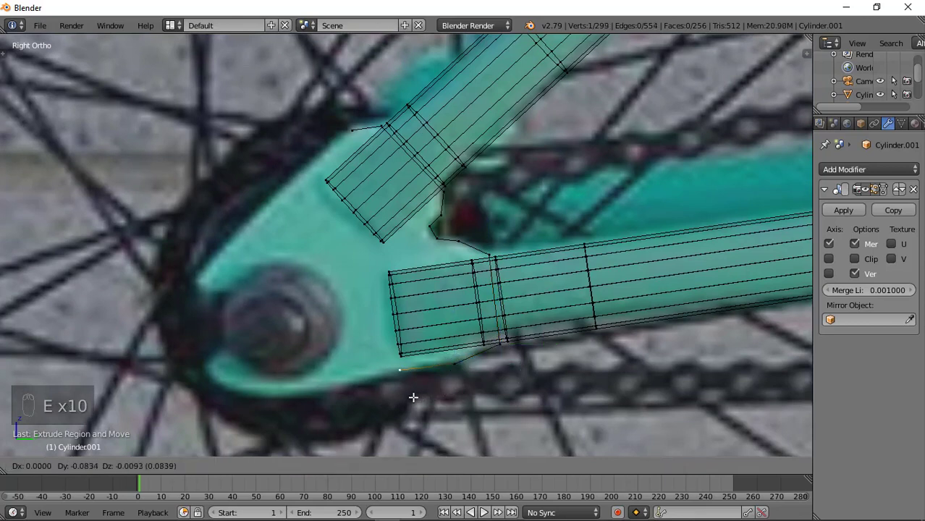
pyautogui.click(413, 398)
pyautogui.press('e')
pyautogui.click(338, 419)
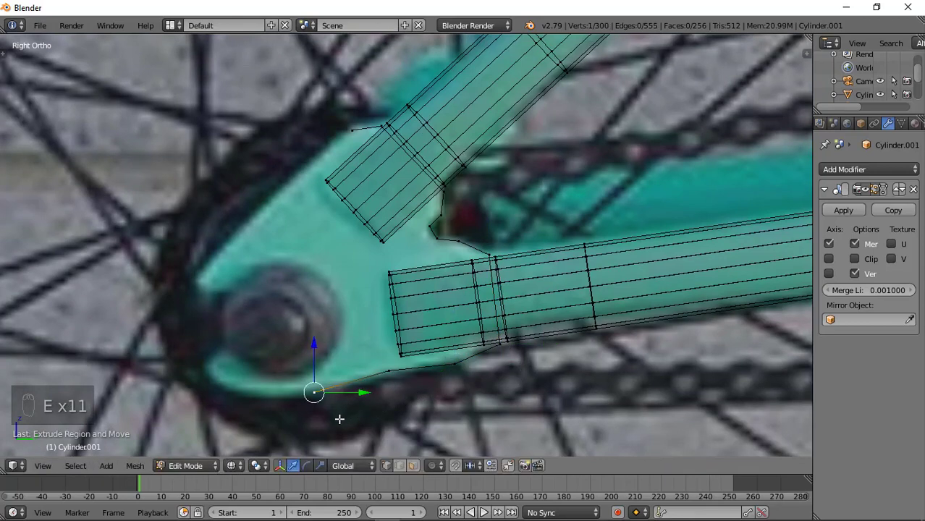
pyautogui.press('e')
pyautogui.click(260, 419)
pyautogui.press('e')
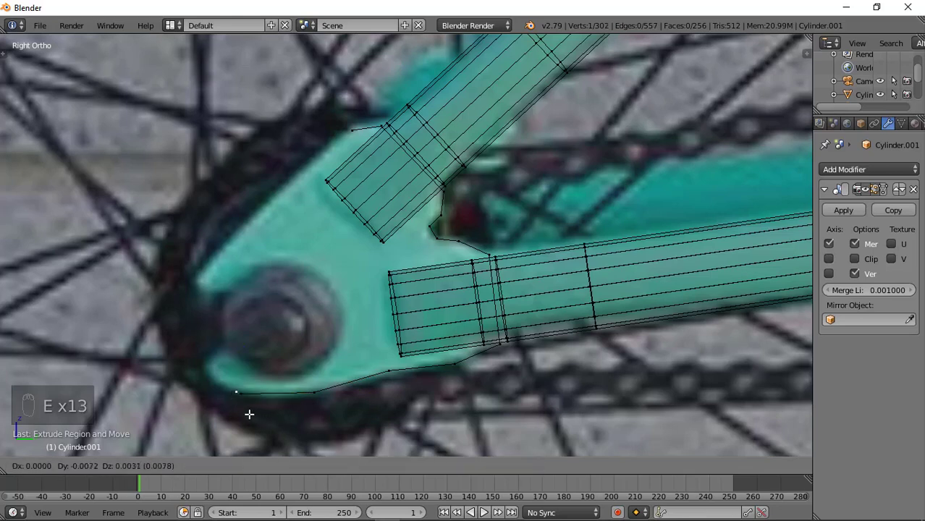
pyautogui.click(224, 391)
# Step: Trace into and around the axle slot, then up the back edge toward the seat stay
pyautogui.press('e')
pyautogui.click(342, 328)
pyautogui.press('e')
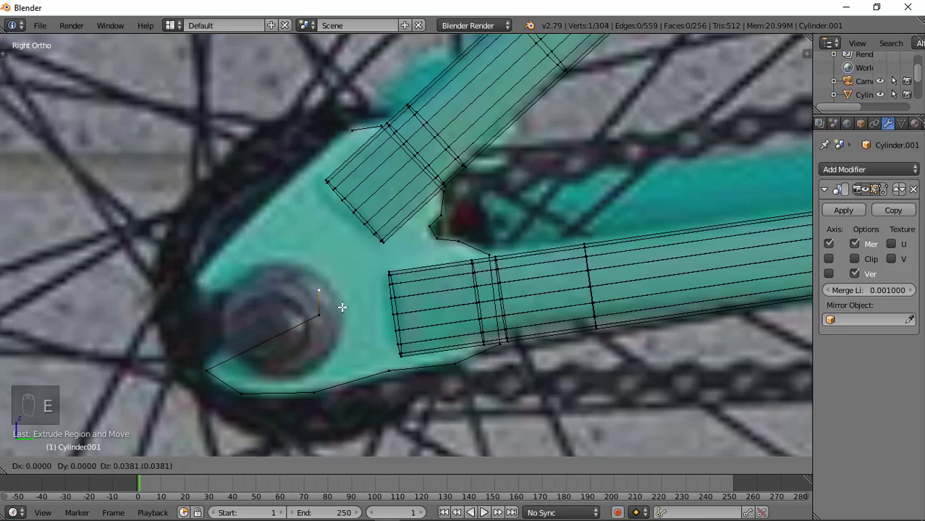
pyautogui.click(334, 292)
pyautogui.press('e')
pyautogui.click(320, 280)
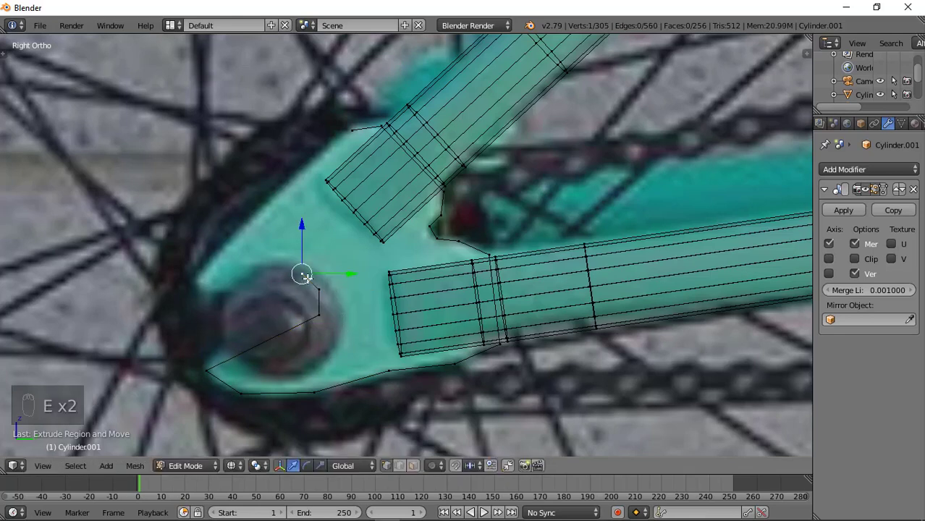
pyautogui.press('e')
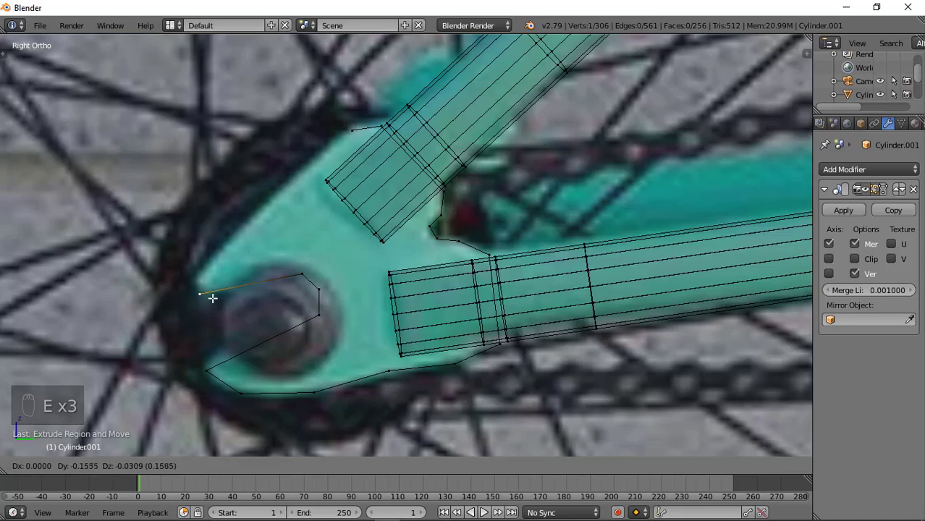
pyautogui.click(205, 298)
pyautogui.press('e')
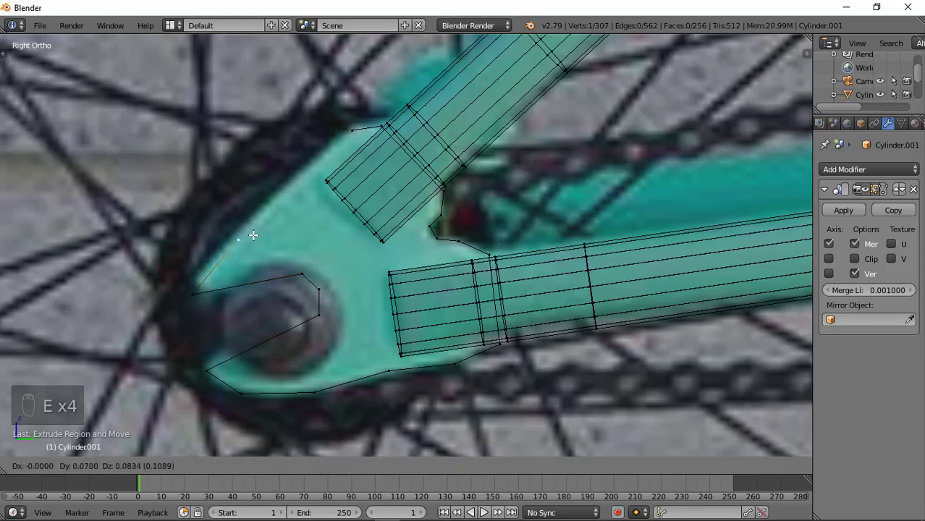
pyautogui.click(241, 235)
pyautogui.press('e')
pyautogui.click(341, 151)
# Step: Join the outline's first and last vertices to close the loop, and nudge the slot vertex
pyautogui.rightClick(353, 130)
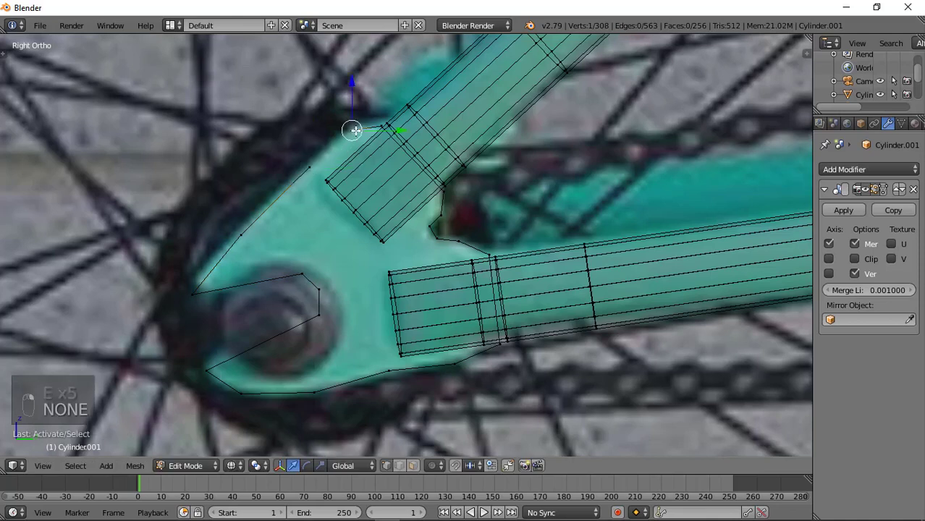
pyautogui.press('f')
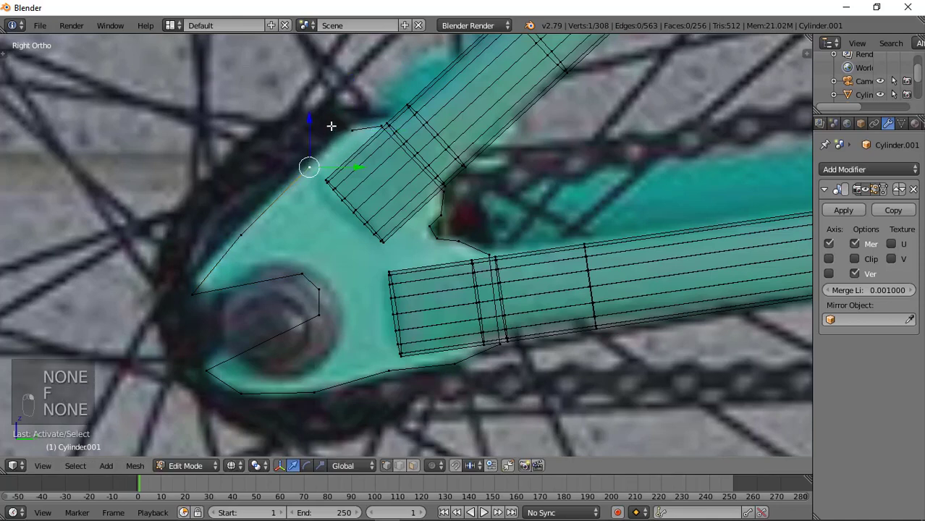
pyautogui.keyDown('shift'); pyautogui.rightClick(315, 150); pyautogui.keyUp('shift')
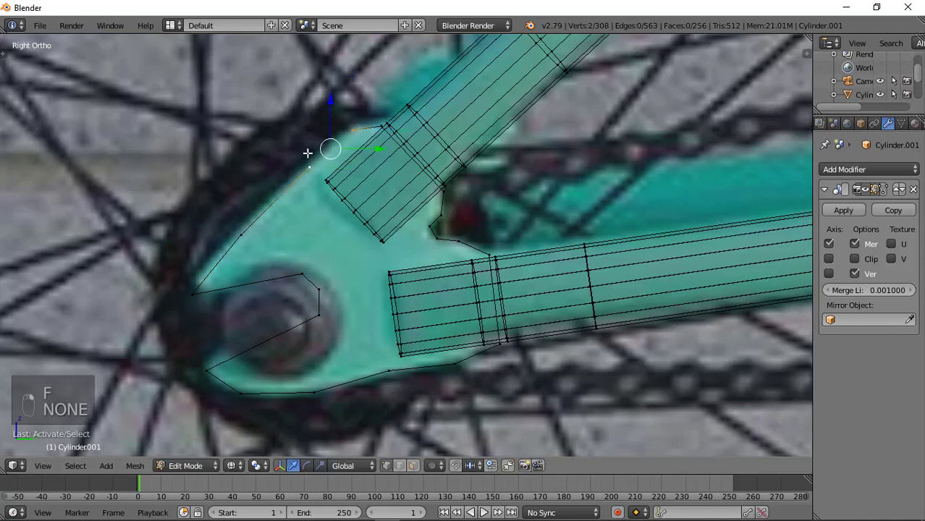
pyautogui.press('f')
pyautogui.moveTo(211, 305); pyautogui.dragTo(206, 299, button='right')
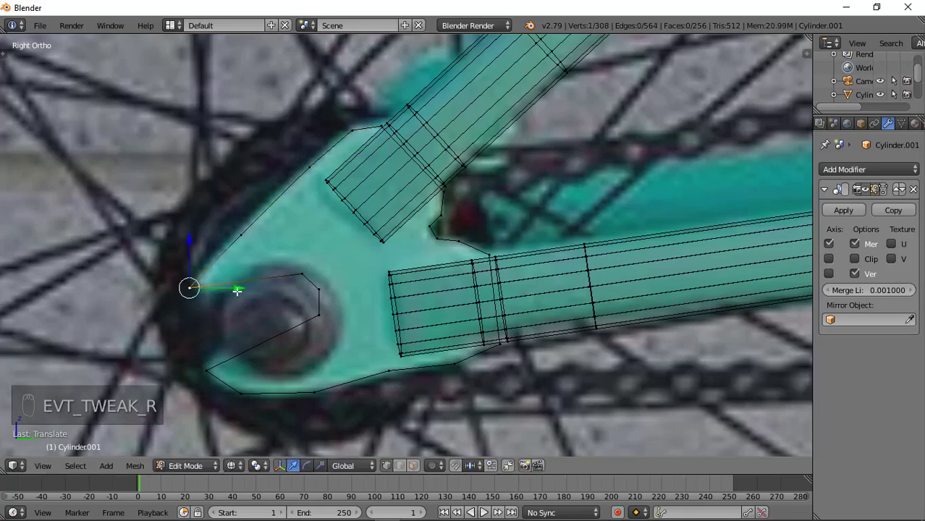
# Step: Move the vertex beside the axle slot and the slot's upper corner onto the photo's slot edges
pyautogui.scroll(4, 239, 291)
pyautogui.scroll(-7, 318, 358)
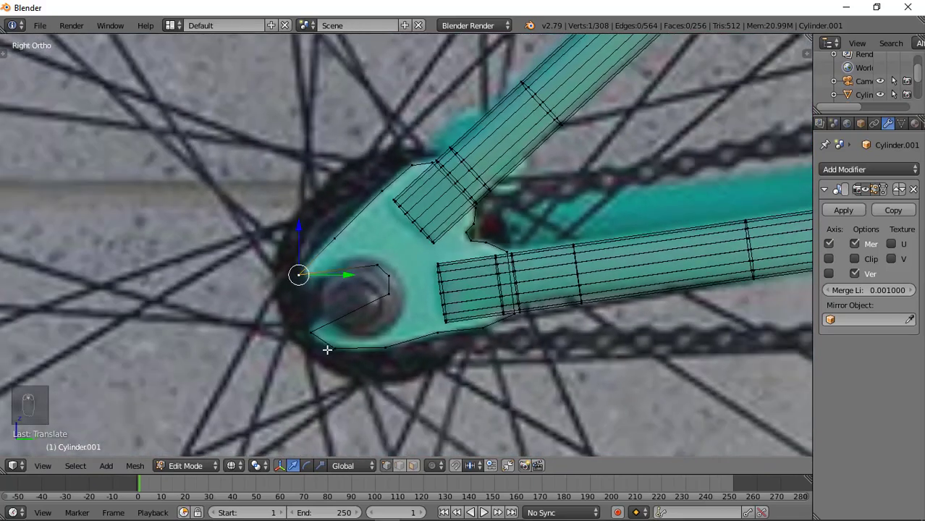
pyautogui.rightClick(315, 333)
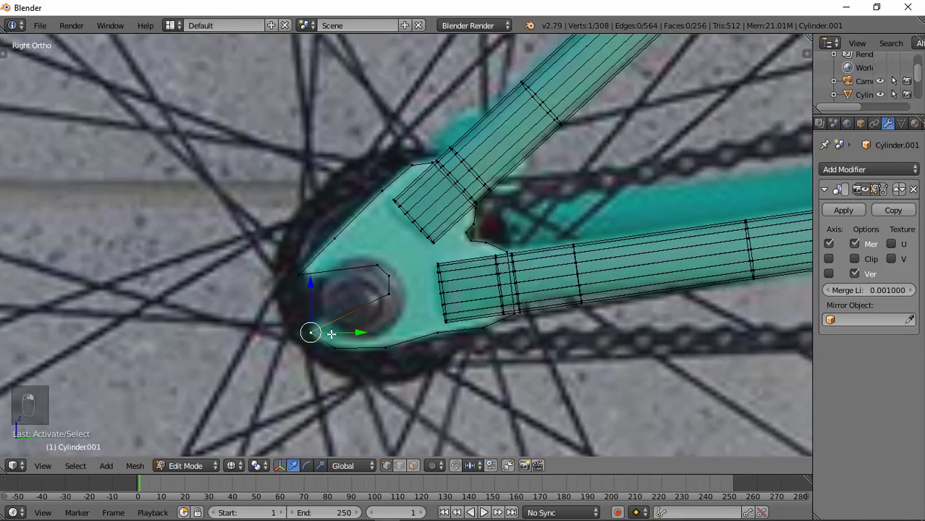
pyautogui.press('g')
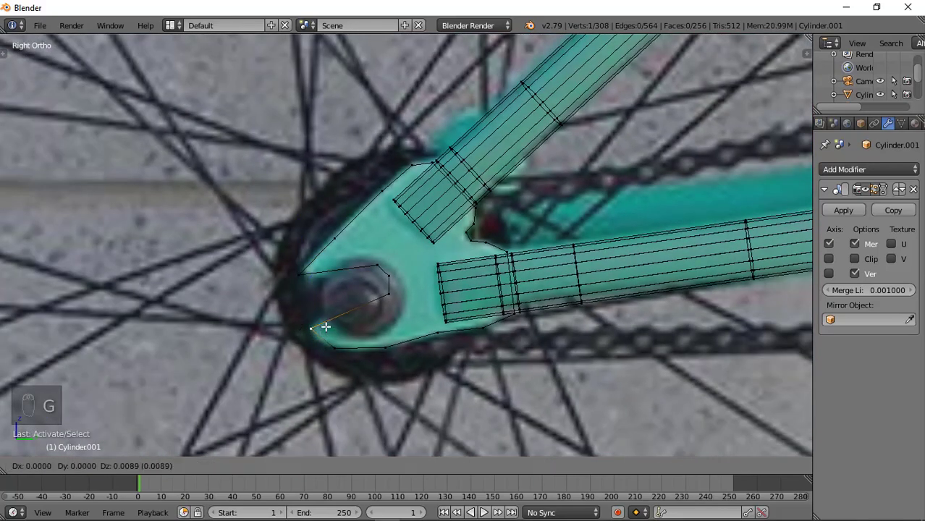
pyautogui.click(326, 327)
pyautogui.rightClick(312, 275)
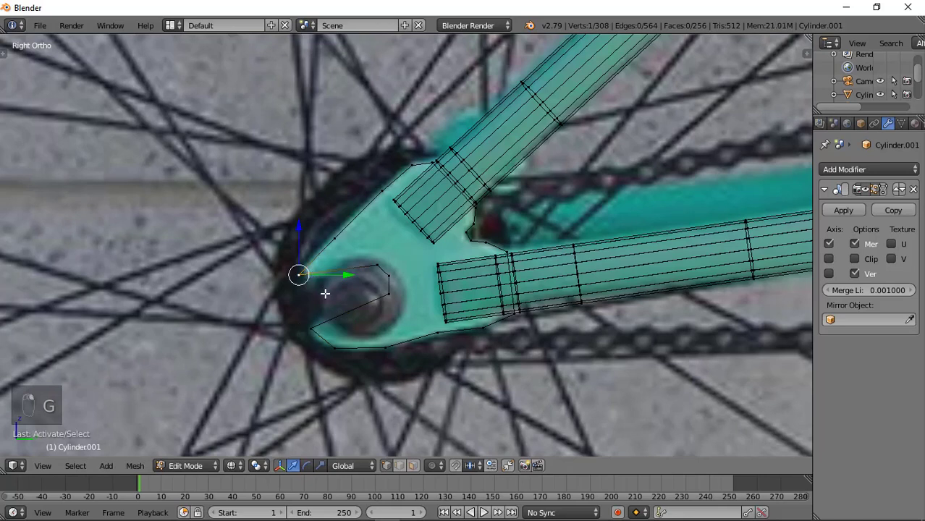
pyautogui.press('g')
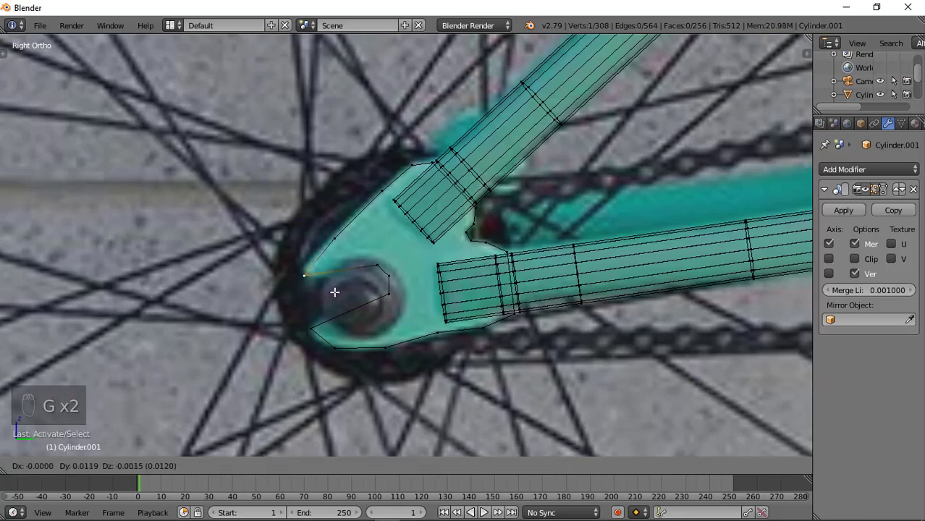
pyautogui.click(334, 292)
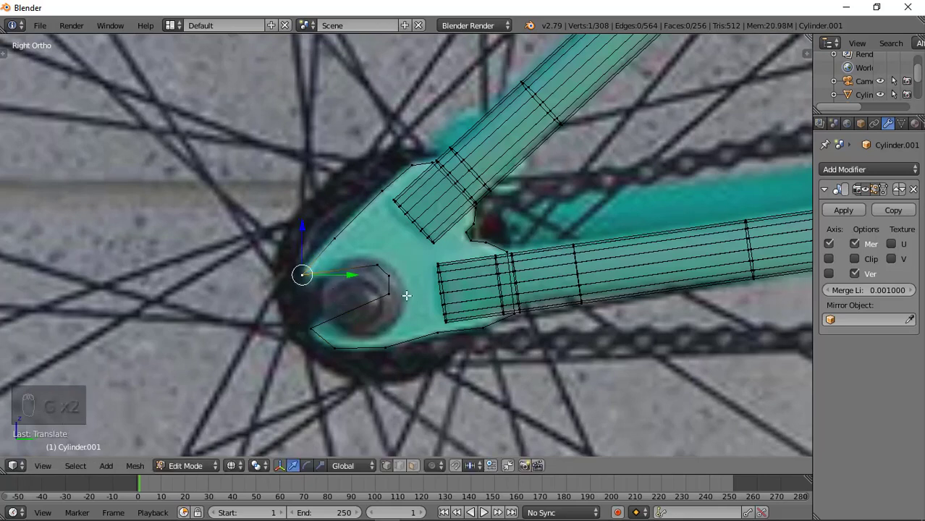
# Step: Loop-select the whole 20-vertex dropout outline and centre the view on it
pyautogui.scroll(1, 399, 306)
pyautogui.scroll(1, 399, 305)
pyautogui.scroll(-2, 399, 305)
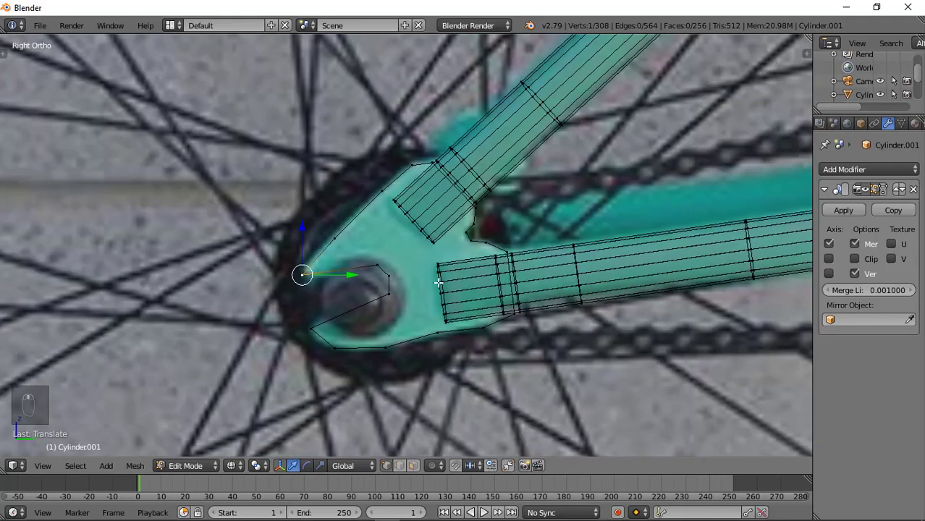
pyautogui.keyDown('shift'); pyautogui.moveTo(435, 290); pyautogui.dragTo(521, 290, button='middle'); pyautogui.keyUp('shift')
pyautogui.rightClick(475, 296)
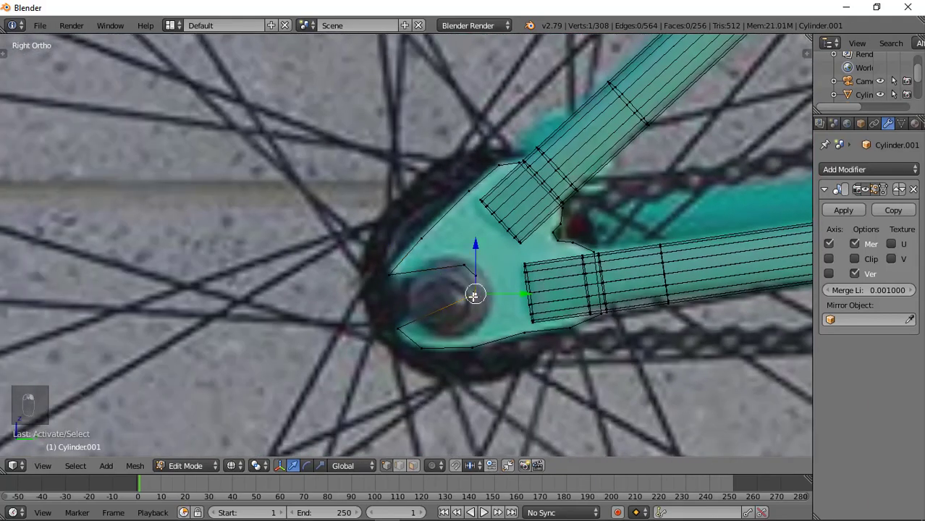
pyautogui.keyDown('alt'); pyautogui.rightClick(472, 296); pyautogui.keyUp('alt')
pyautogui.keyDown('shift'); pyautogui.moveTo(595, 275); pyautogui.dragTo(501, 296, button='middle'); pyautogui.keyUp('shift')
# Step: Fill the closed dropout loop with a face and inset it to form a border ring
pyautogui.scroll(2, 527, 297)
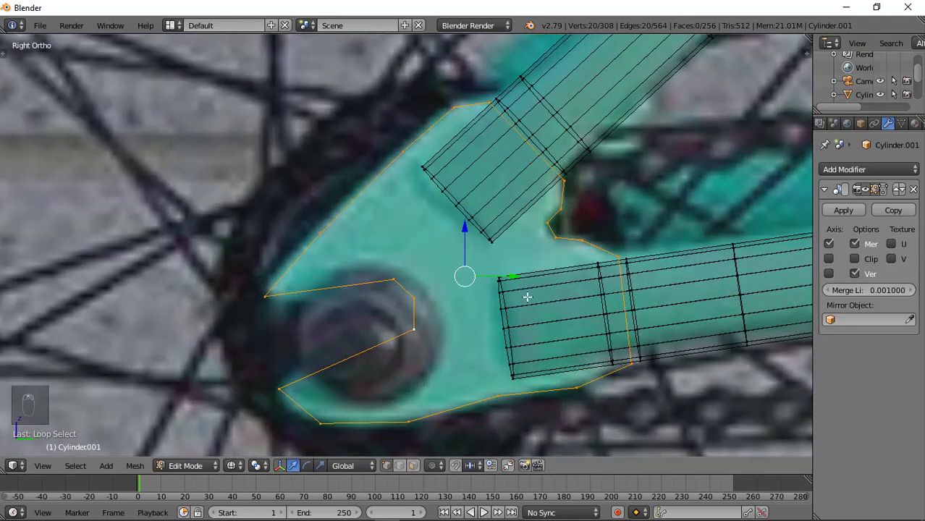
pyautogui.press('f')
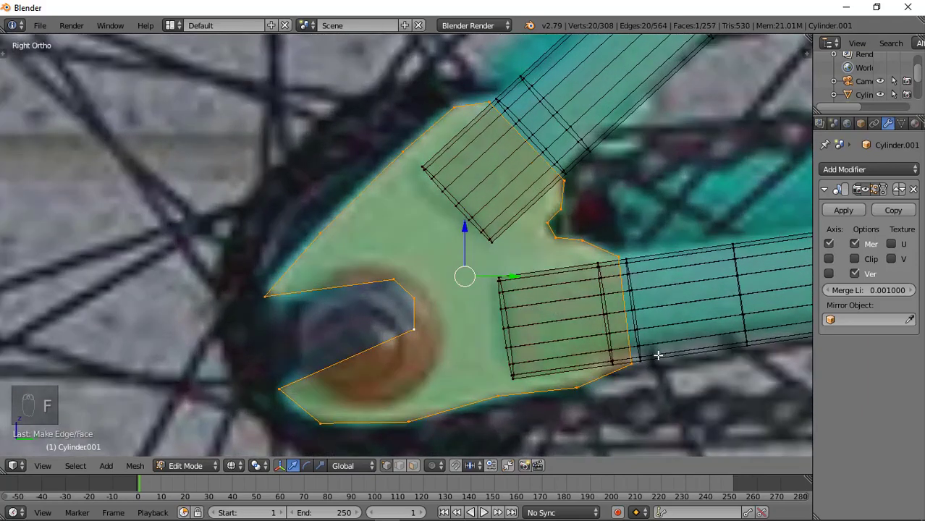
pyautogui.press('i')
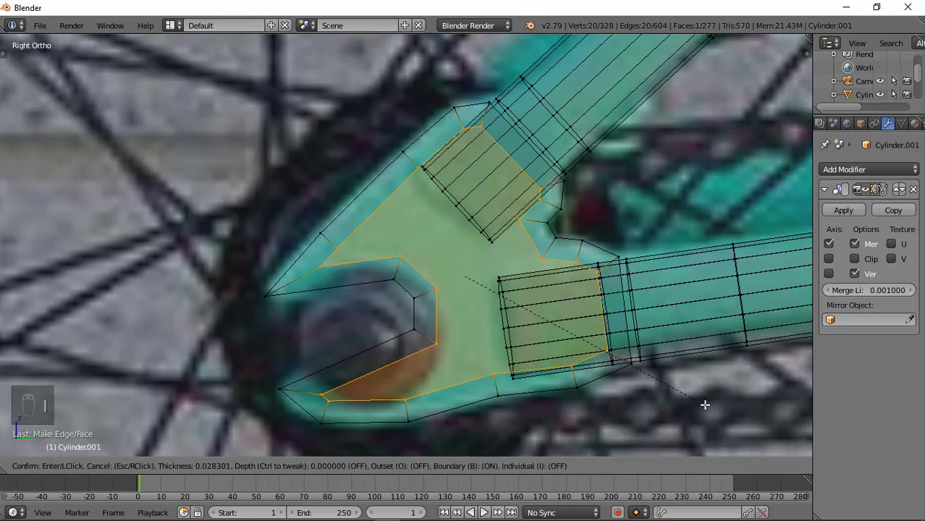
pyautogui.click(705, 405)
# Step: In front view, slide the dropout plate about 0.0155 along X into the stay tube ends
pyautogui.moveTo(532, 295); pyautogui.dragTo(587, 322, button='middle')
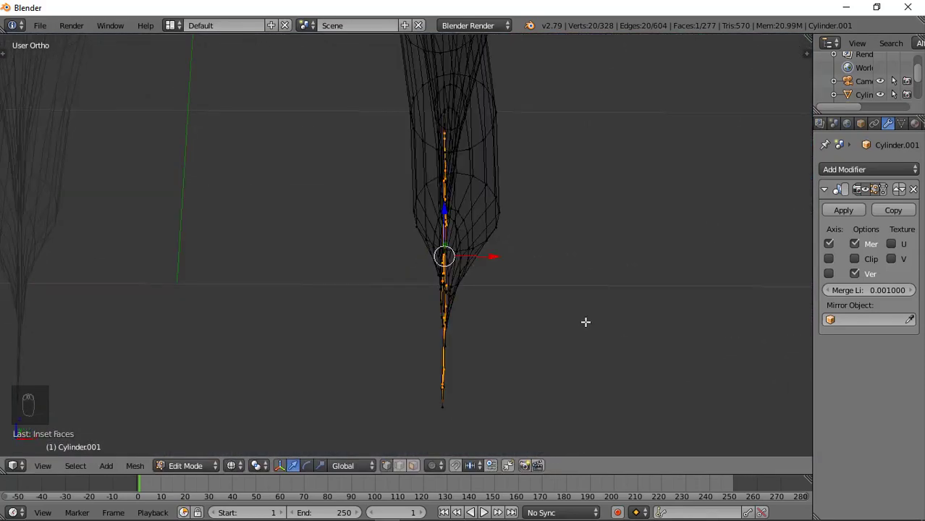
pyautogui.press('KP_1')
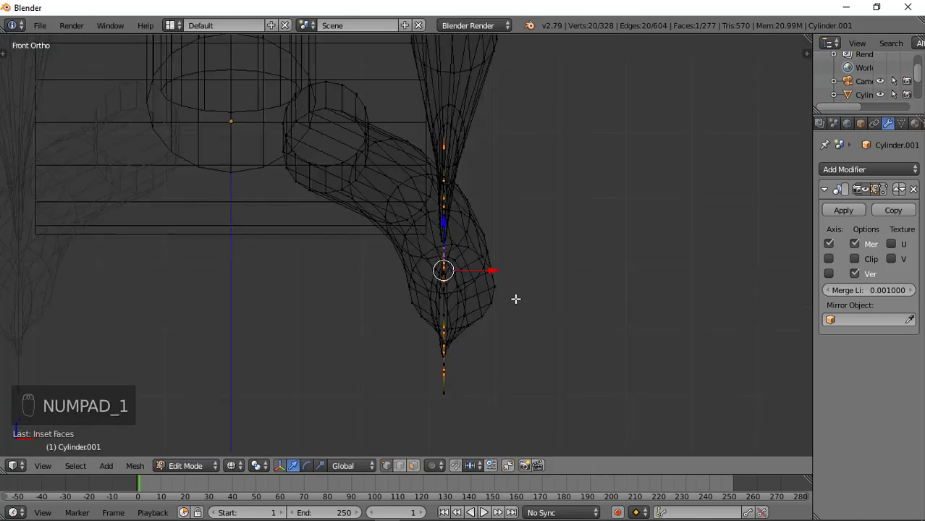
pyautogui.scroll(3, 538, 289)
pyautogui.moveTo(523, 290)
pyautogui.mouseDown()
pyautogui.moveTo(554, 285)
pyautogui.moveTo(530, 289)
pyautogui.mouseUp()
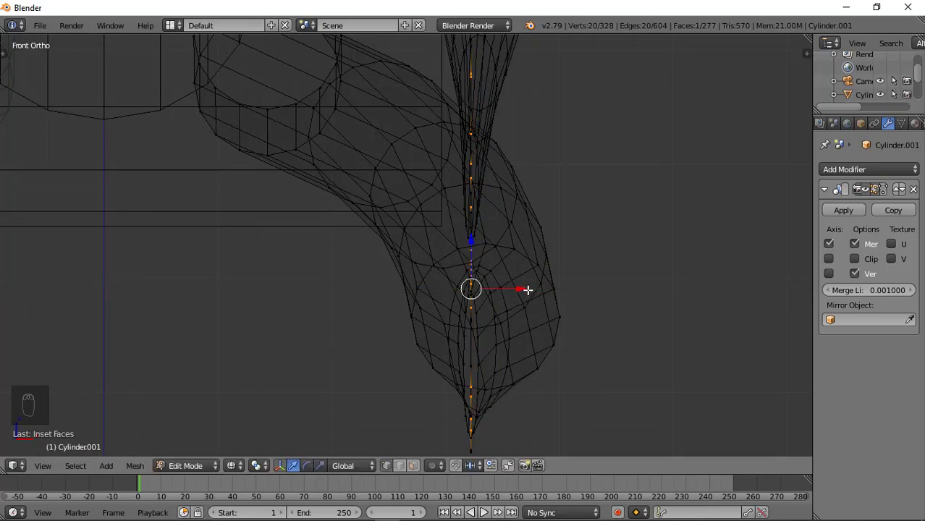
pyautogui.moveTo(530, 289); pyautogui.dragTo(421, 287, button='middle')
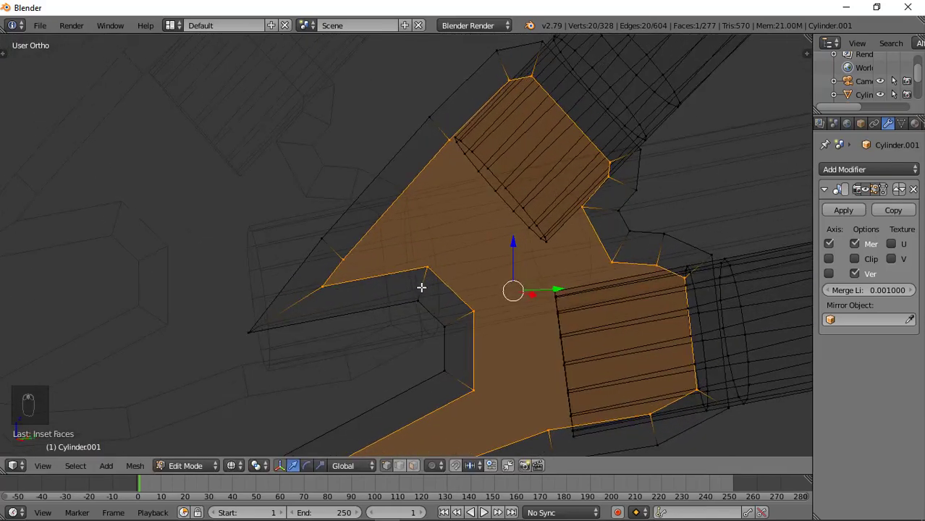
# Step: Select all geometry linked to the dropout and shift it right along X in front view
pyautogui.hotkey('ctrl', 'l')
pyautogui.press('KP_3')
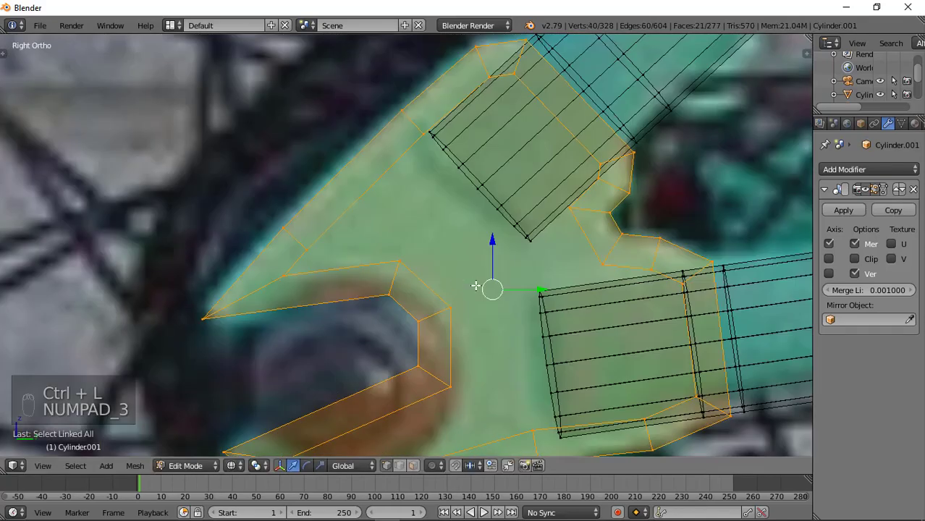
pyautogui.press('KP_1')
pyautogui.moveTo(511, 292); pyautogui.dragTo(529, 292)
# Step: Extrude the dropout plate for thickness, switch to solid shading, and slide the extruded strip along X
pyautogui.press('e')
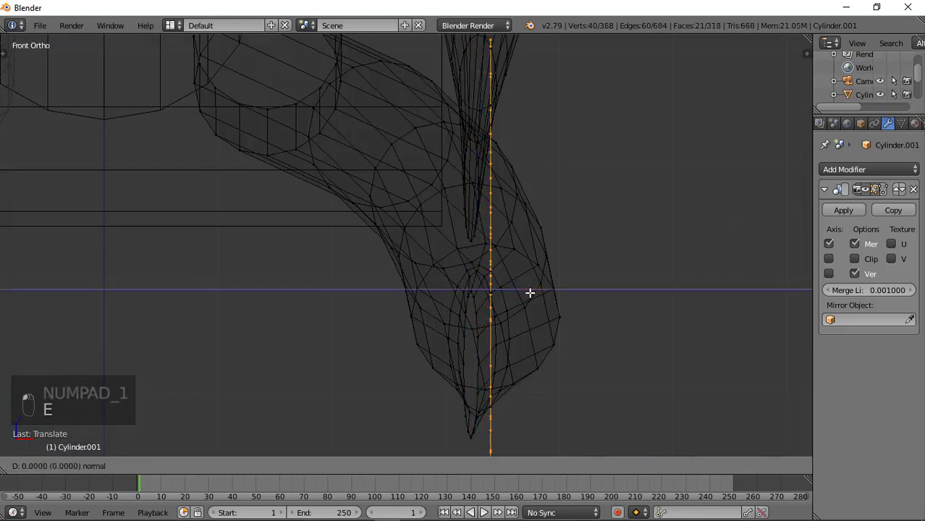
pyautogui.rightClick(536, 288)
pyautogui.press('e')
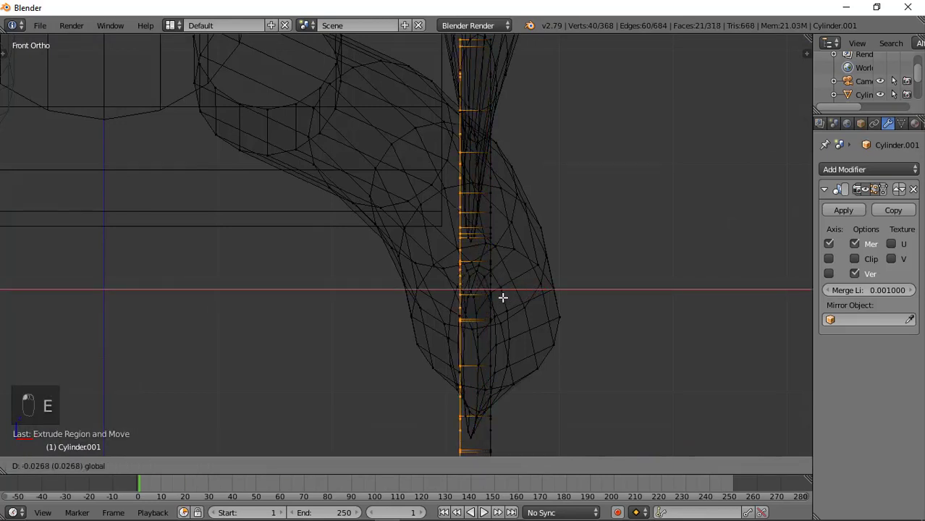
pyautogui.rightClick(501, 298)
pyautogui.press('z')
pyautogui.keyDown('shift'); pyautogui.scroll(3, 511, 284); pyautogui.keyUp('shift')
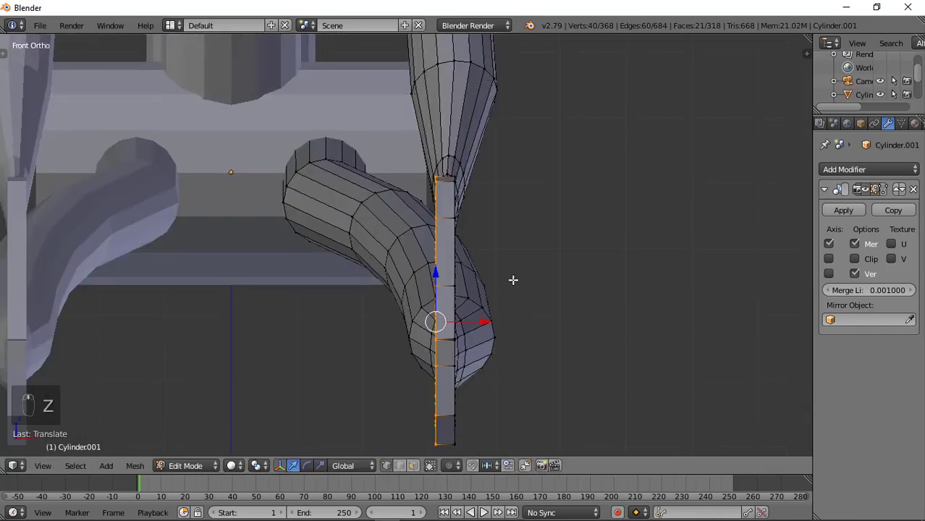
pyautogui.press('g')
pyautogui.press('x')
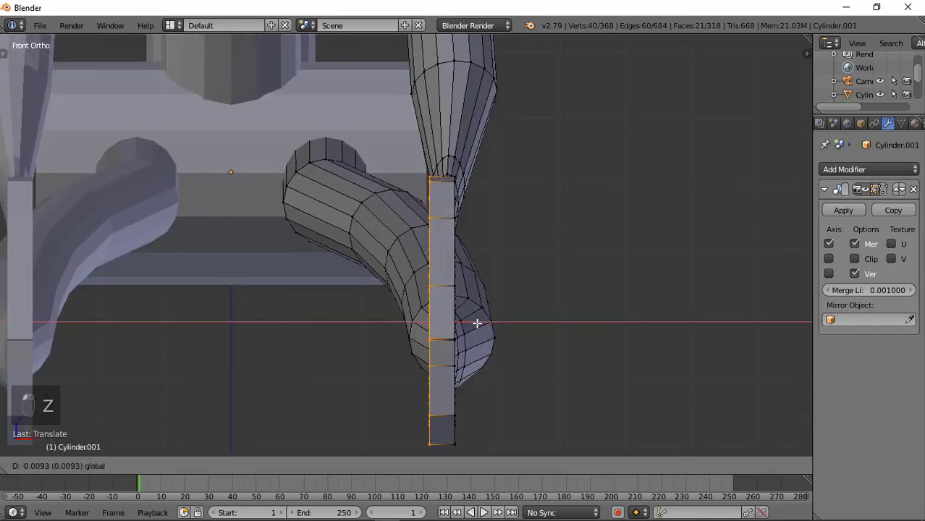
pyautogui.click(473, 323)
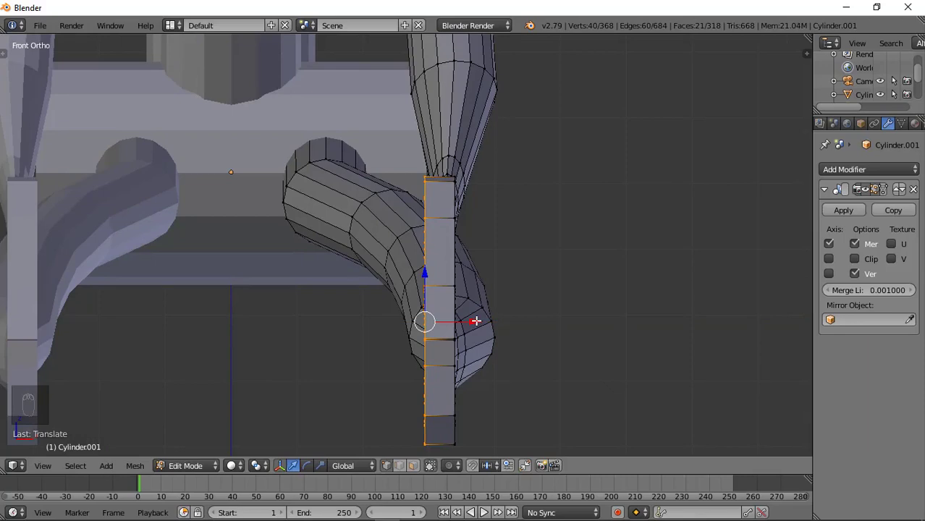
# Step: Select the whole linked plate and reposition it along the X axis
pyautogui.hotkey('ctrl', 'l')
pyautogui.moveTo(476, 320); pyautogui.dragTo(479, 320)
pyautogui.moveTo(478, 320); pyautogui.dragTo(196, 257, button='middle')
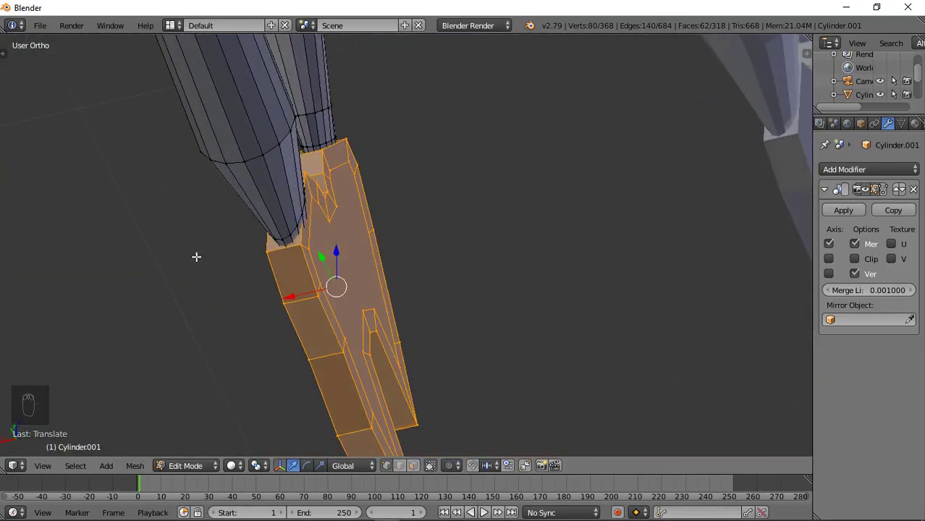
pyautogui.press('g')
pyautogui.press('x')
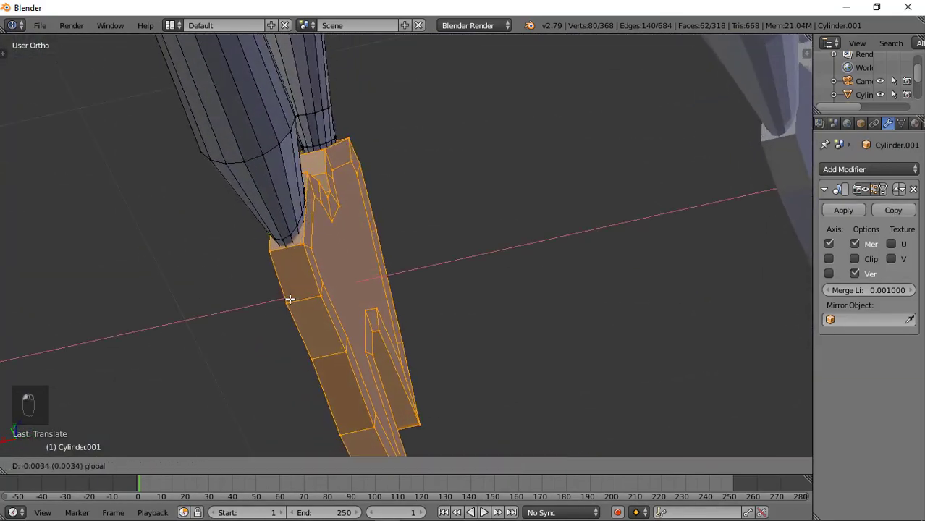
pyautogui.click(289, 298)
# Step: Inspect the thickened dropout from several angles, then return to Object Mode
pyautogui.moveTo(289, 298); pyautogui.dragTo(472, 367, button='middle')
pyautogui.scroll(-4, 458, 363)
pyautogui.scroll(5, 490, 351)
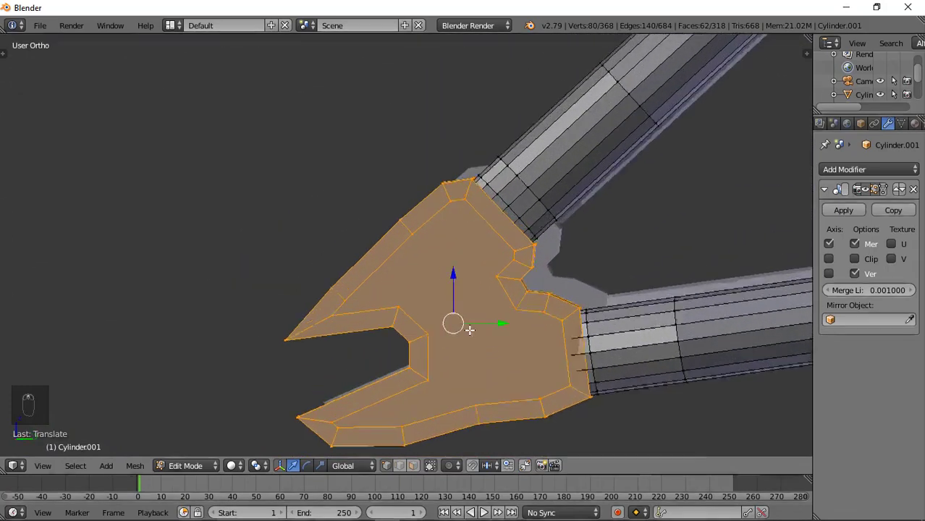
pyautogui.scroll(-7, 401, 308)
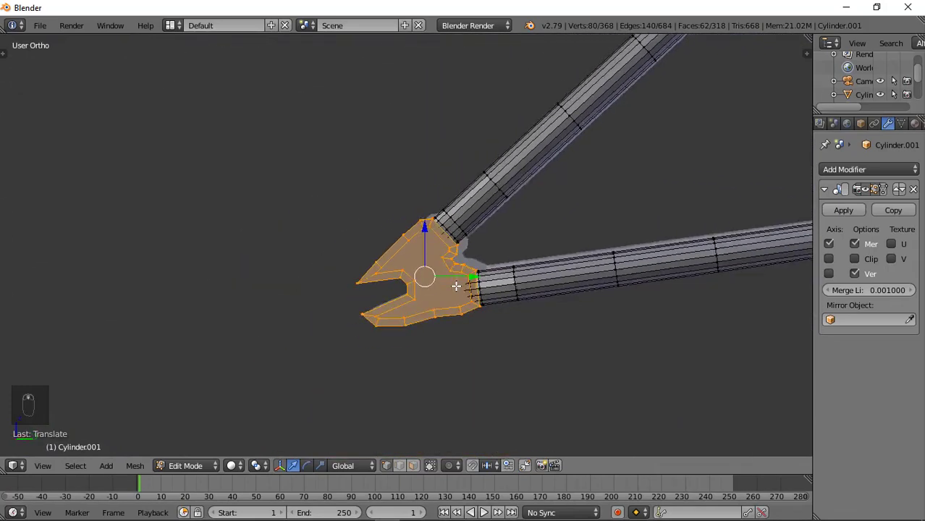
pyautogui.keyDown('shift'); pyautogui.moveTo(688, 267); pyautogui.dragTo(490, 258, button='middle'); pyautogui.keyUp('shift')
pyautogui.press('KP_3')
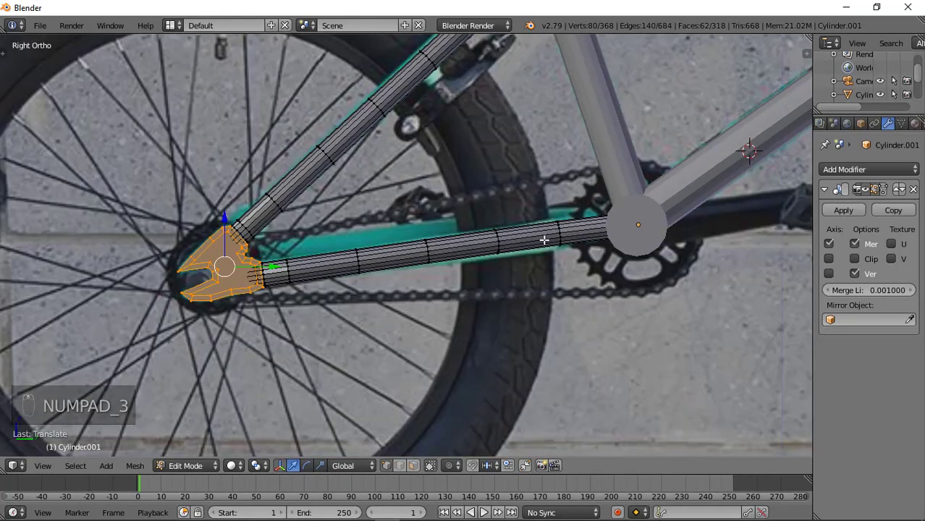
pyautogui.scroll(2, 543, 239)
pyautogui.keyDown('ctrl'); pyautogui.scroll(-2, 526, 236); pyautogui.keyUp('ctrl')
pyautogui.scroll(-5, 532, 219)
pyautogui.moveTo(495, 236); pyautogui.dragTo(567, 186, button='middle')
pyautogui.press('Tab')
pyautogui.scroll(3, 558, 202)
# Step: In side view, select the main bike frame object and enter Edit Mode
pyautogui.keyDown('ctrl'); pyautogui.scroll(-3, 568, 188); pyautogui.keyUp('ctrl')
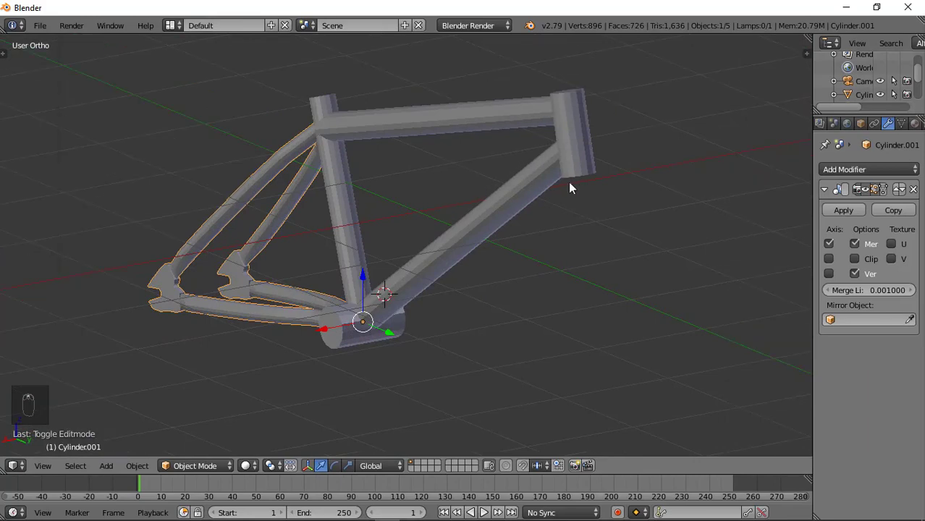
pyautogui.press('KP_3')
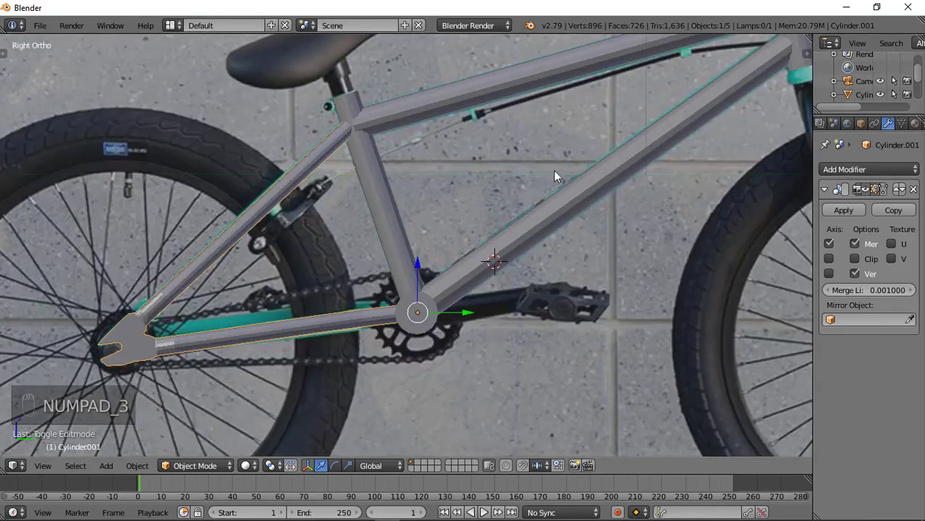
pyautogui.scroll(2, 555, 172)
pyautogui.keyDown('ctrl'); pyautogui.scroll(-2, 576, 166); pyautogui.keyUp('ctrl')
pyautogui.keyDown('shift'); pyautogui.scroll(4, 577, 155); pyautogui.keyUp('shift')
pyautogui.rightClick(572, 156)
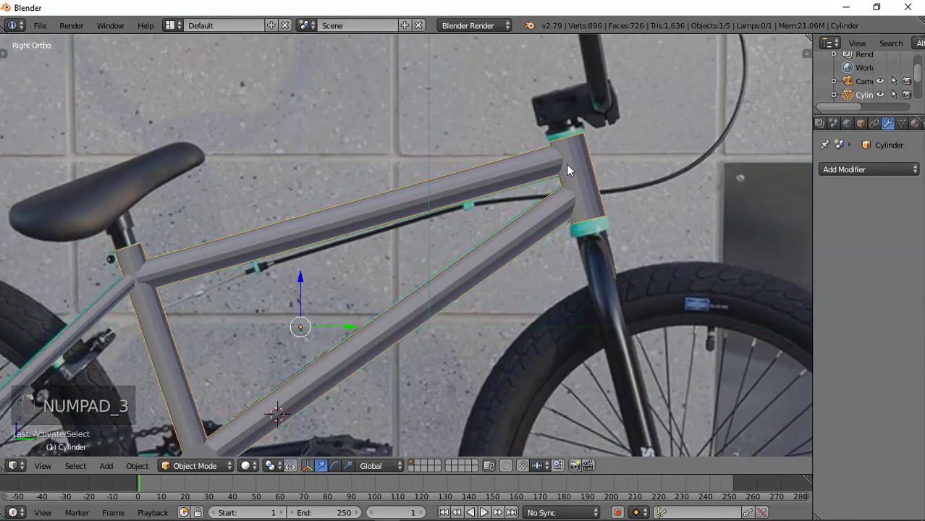
pyautogui.keyDown('shift'); pyautogui.scroll(2, 558, 178); pyautogui.keyUp('shift')
pyautogui.scroll(2, 568, 185)
pyautogui.keyDown('ctrl'); pyautogui.scroll(-3, 575, 181); pyautogui.keyUp('ctrl')
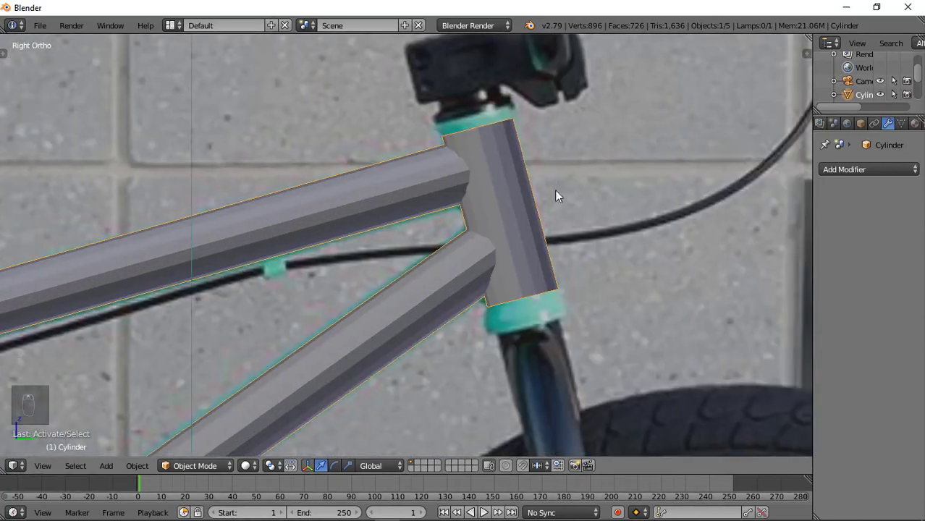
pyautogui.keyDown('shift'); pyautogui.scroll(2, 554, 190); pyautogui.keyUp('shift')
pyautogui.scroll(1, 516, 180)
pyautogui.press('Tab')
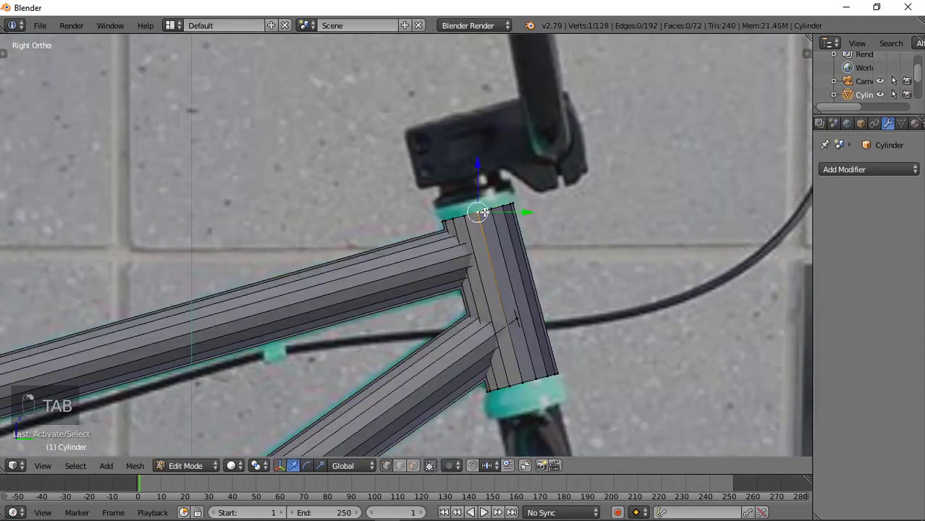
# Step: Switch to edge select and pick the head tube's bottom and top edge loops
pyautogui.keyDown('alt'); pyautogui.rightClick(484, 213); pyautogui.keyUp('alt')
pyautogui.keyDown('shift'); pyautogui.scroll(-4, 487, 210); pyautogui.keyUp('shift')
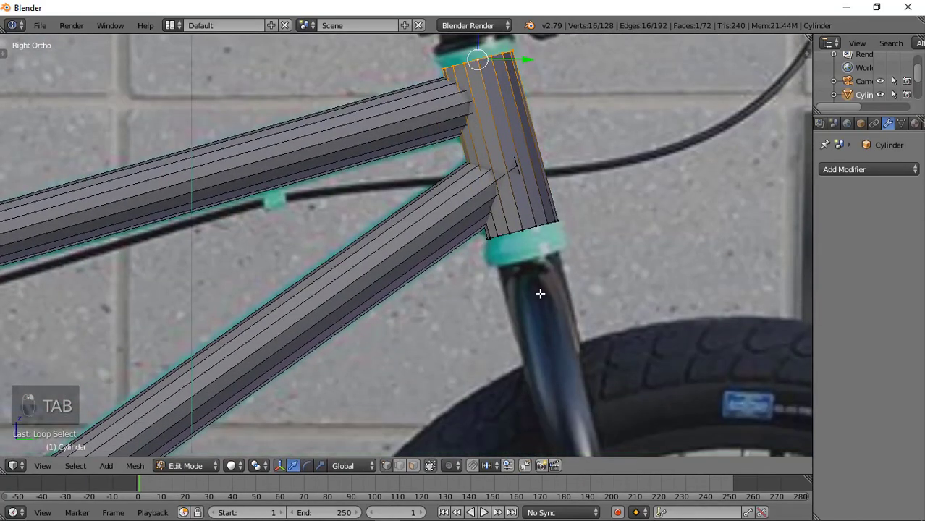
pyautogui.keyDown('alt'); pyautogui.keyDown('shift'); pyautogui.rightClick(516, 233); pyautogui.keyUp('shift'); pyautogui.keyUp('alt')
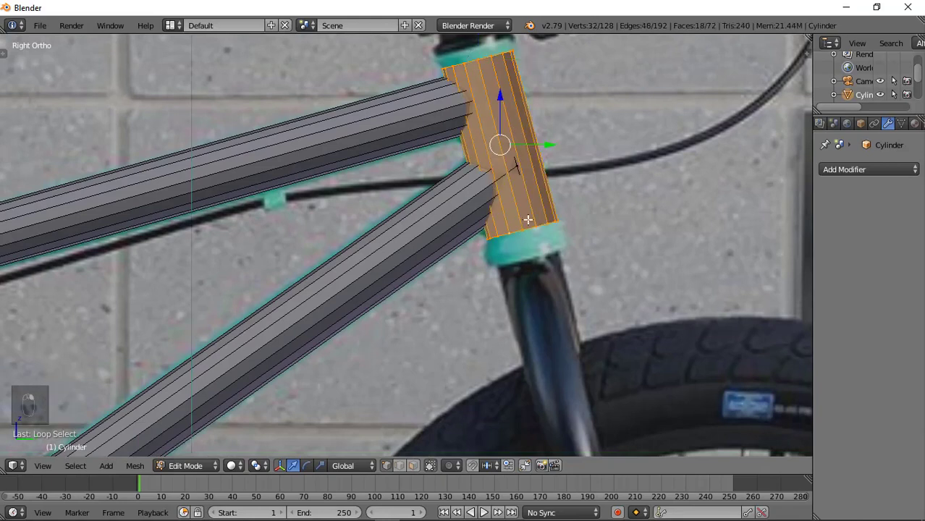
pyautogui.hotkey('ctrl', 'Tab')
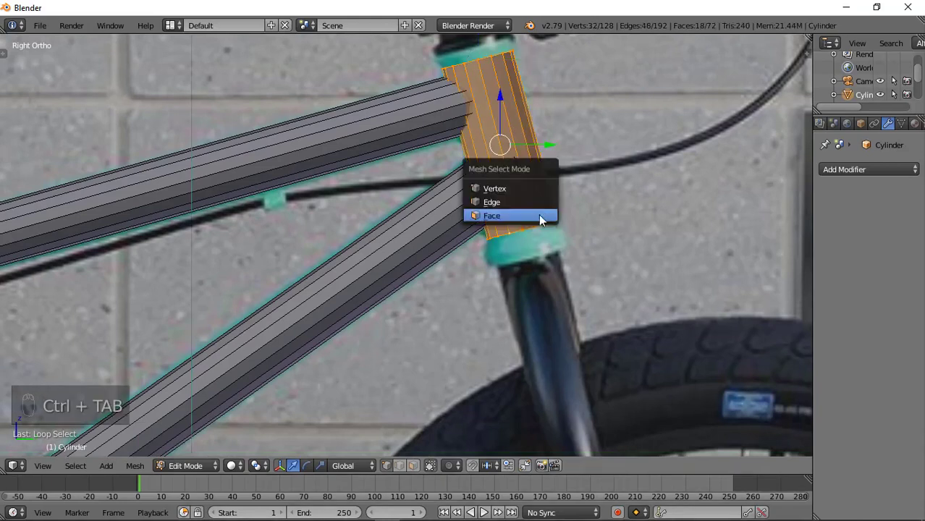
pyautogui.click(503, 199)
pyautogui.rightClick(517, 230)
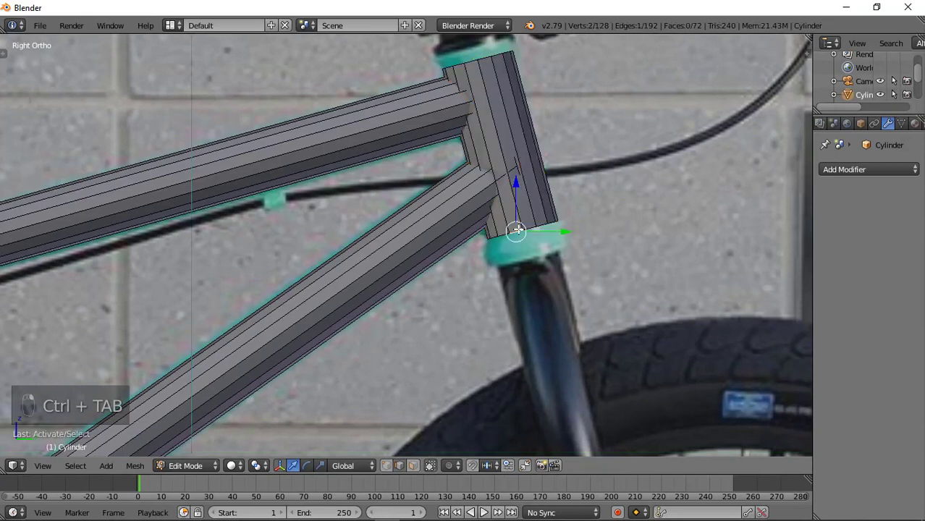
pyautogui.keyDown('alt'); pyautogui.rightClick(517, 231); pyautogui.keyUp('alt')
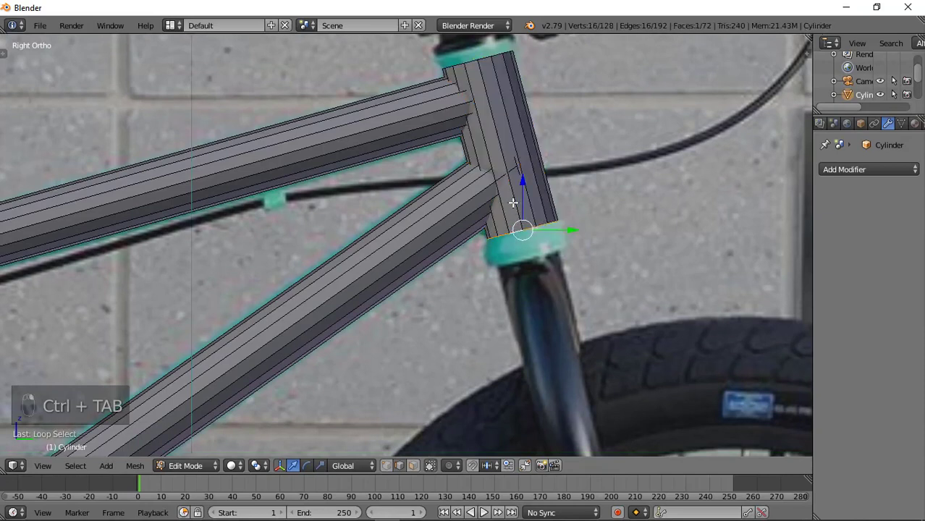
pyautogui.keyDown('alt'); pyautogui.keyDown('shift'); pyautogui.rightClick(482, 54); pyautogui.keyUp('shift'); pyautogui.keyUp('alt')
# Step: Extrude both head tube end loops and fatten them outward into a wide flare
pyautogui.press('e')
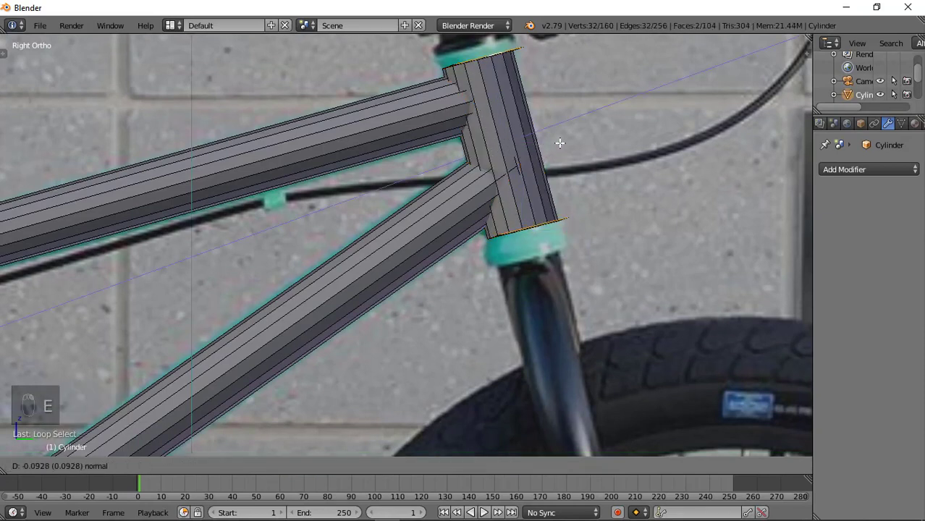
pyautogui.rightClick(568, 168)
pyautogui.press('s')
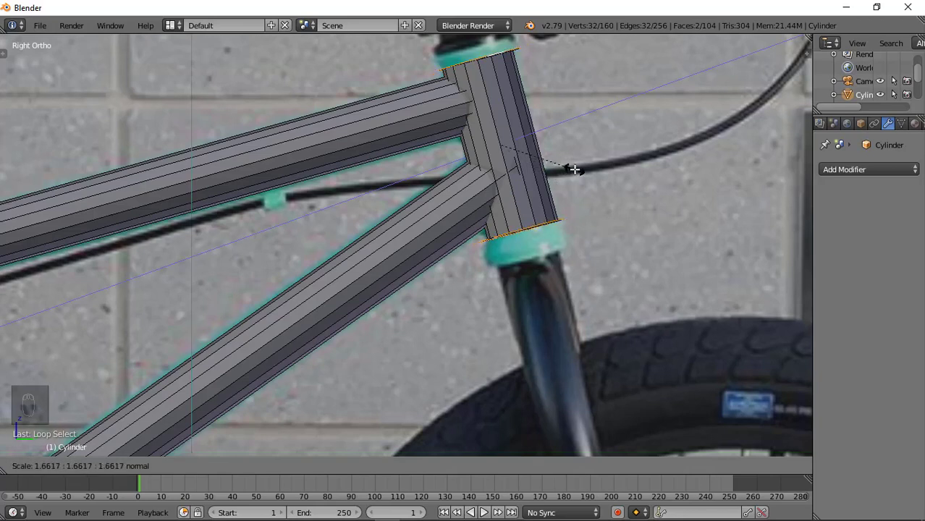
pyautogui.rightClick(574, 169)
pyautogui.hotkey('alt', 's')
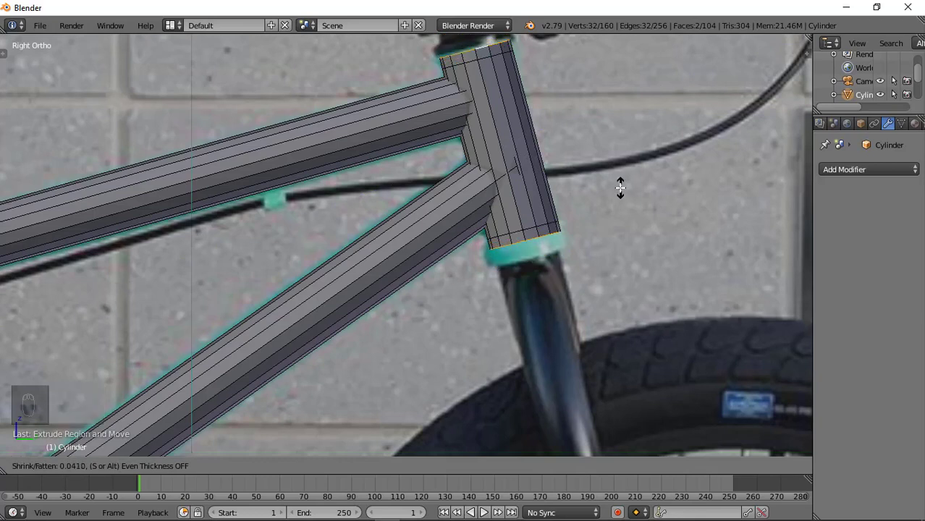
pyautogui.click(620, 187)
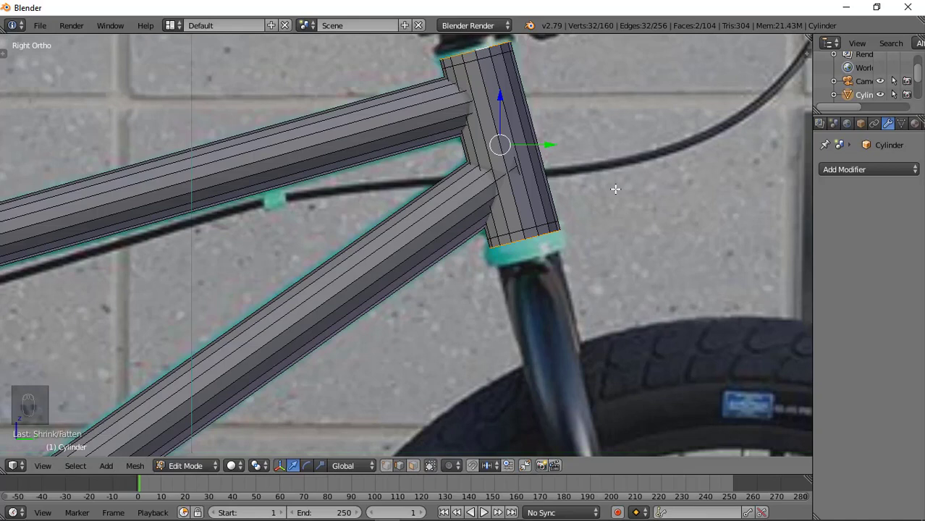
pyautogui.press('s')
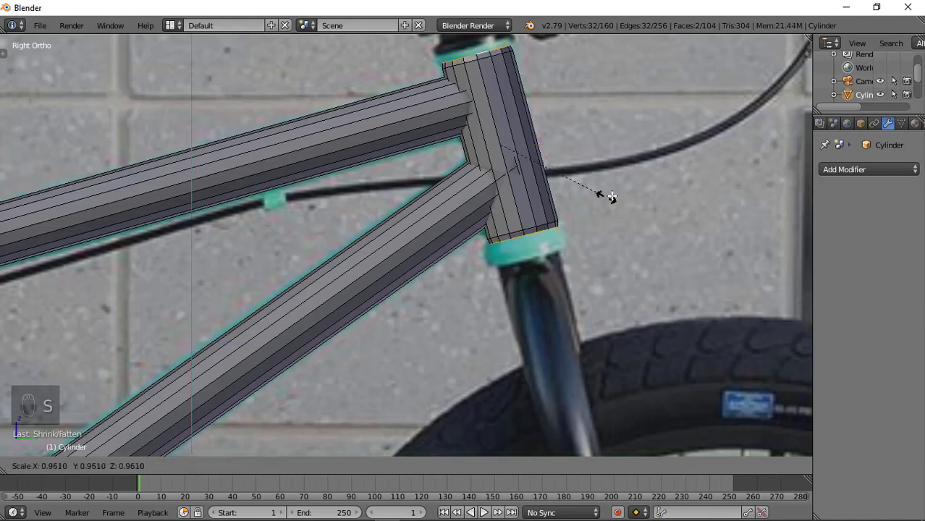
pyautogui.rightClick(621, 194)
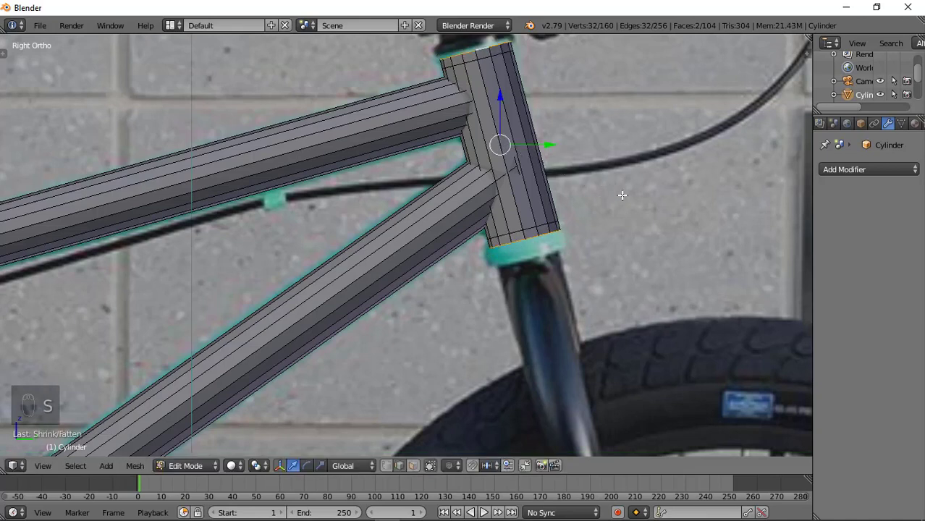
pyautogui.hotkey('alt', 's')
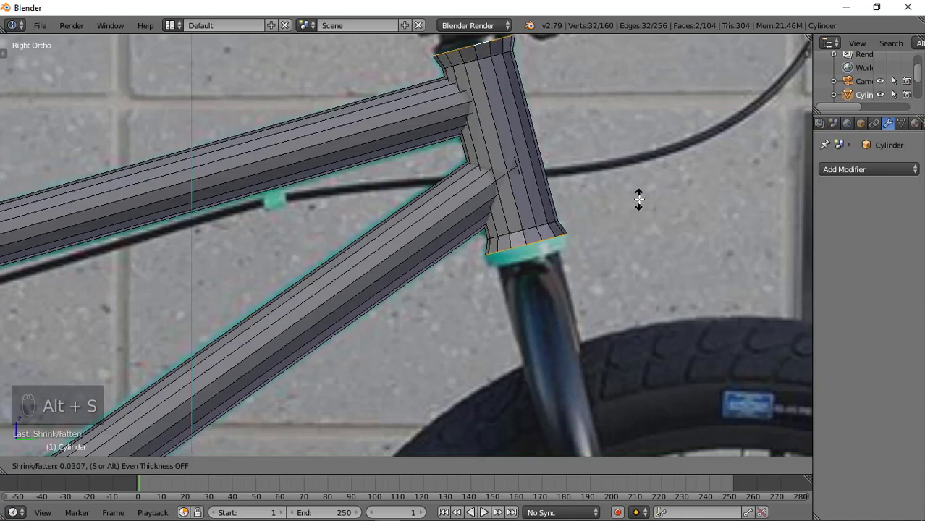
pyautogui.click(639, 200)
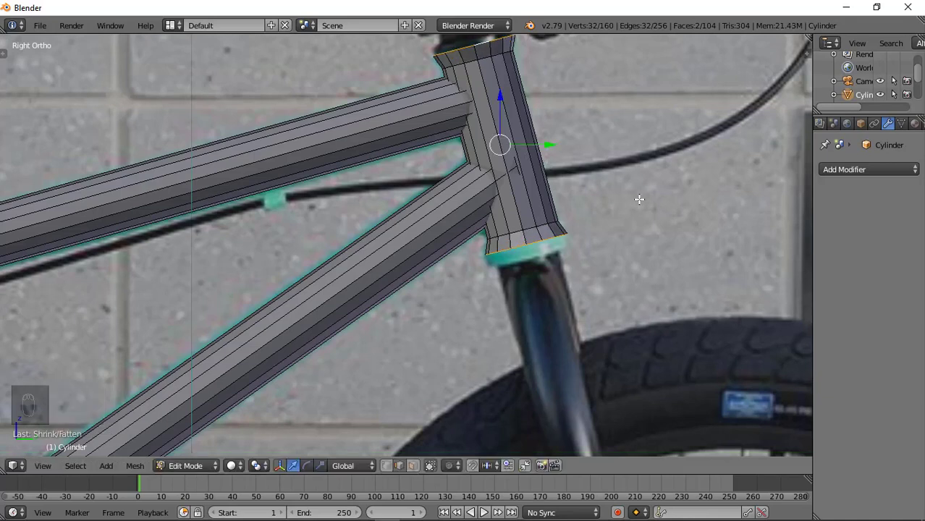
# Step: Extrude the flared ends again and shrink the new loops to form rims
pyautogui.press('e')
pyautogui.rightClick(652, 201)
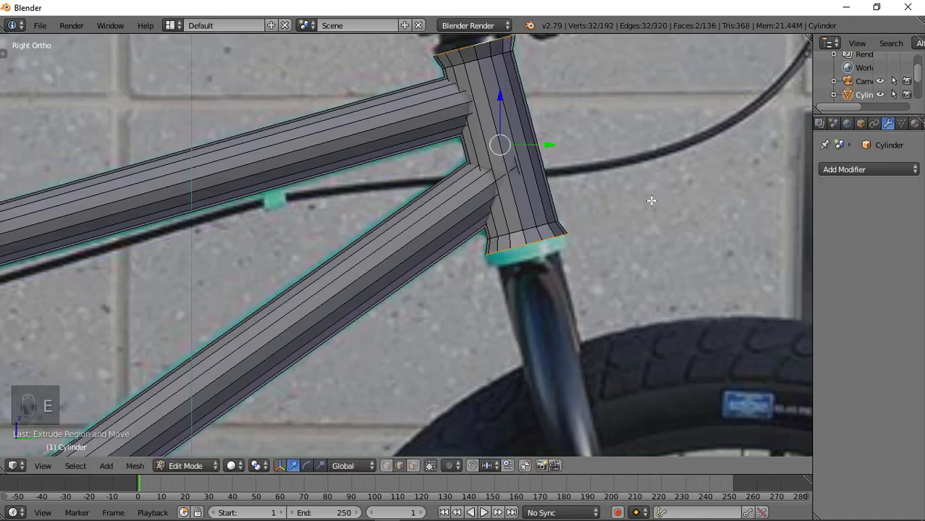
pyautogui.hotkey('alt', 's')
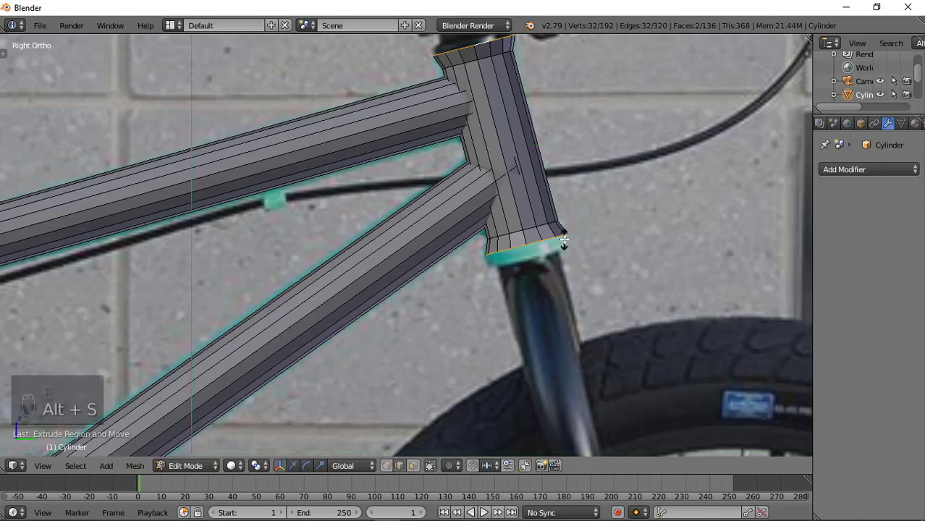
pyautogui.click(571, 246)
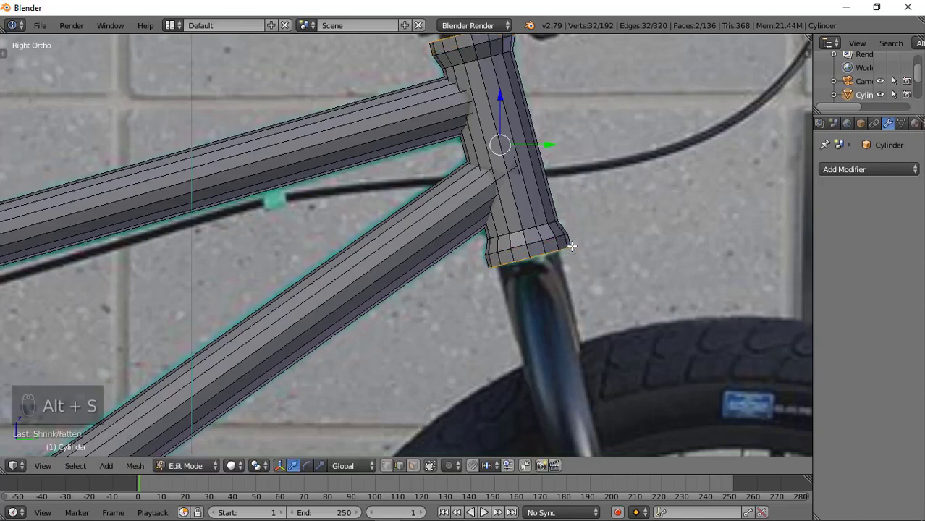
# Step: Slide the head tube's top loop and top rim loop slightly along the tube
pyautogui.keyDown('shift'); pyautogui.scroll(5, 534, 190); pyautogui.keyUp('shift')
pyautogui.rightClick(483, 162)
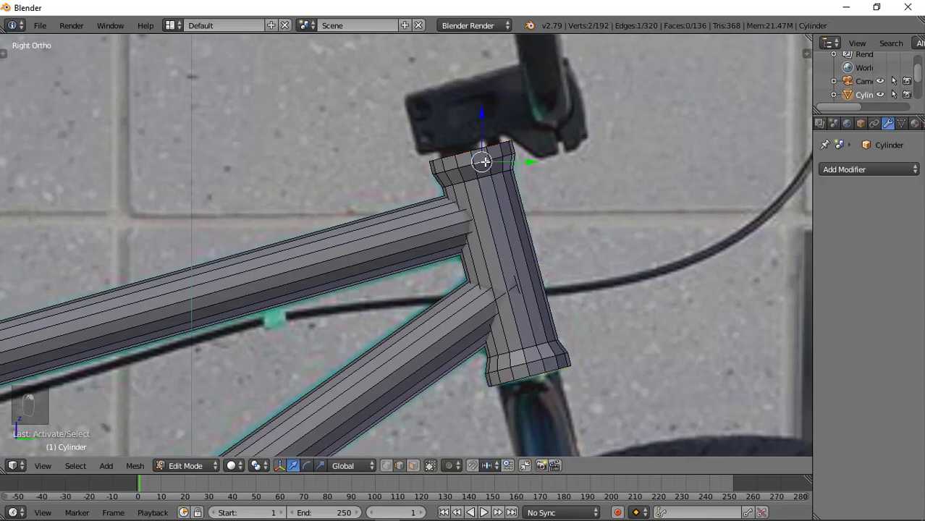
pyautogui.keyDown('alt'); pyautogui.rightClick(489, 164); pyautogui.keyUp('alt')
pyautogui.press('g')
pyautogui.press('g')
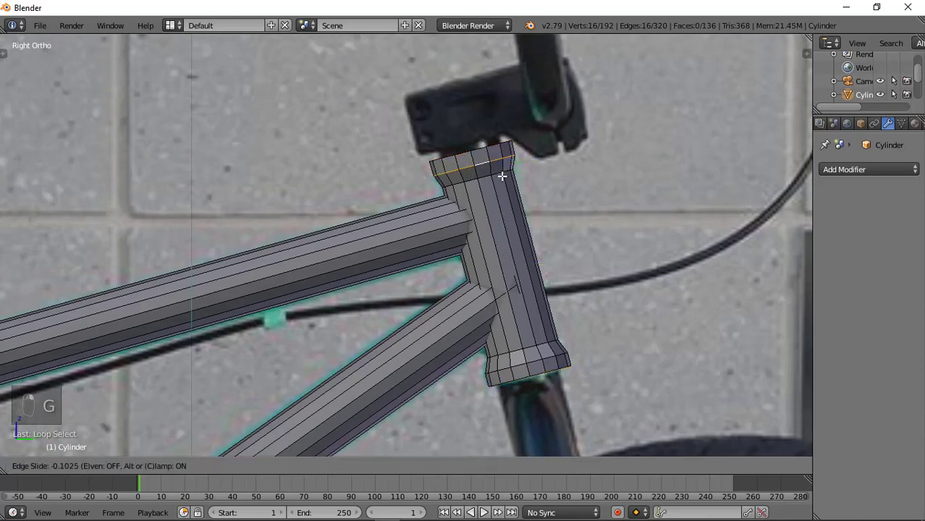
pyautogui.click(501, 175)
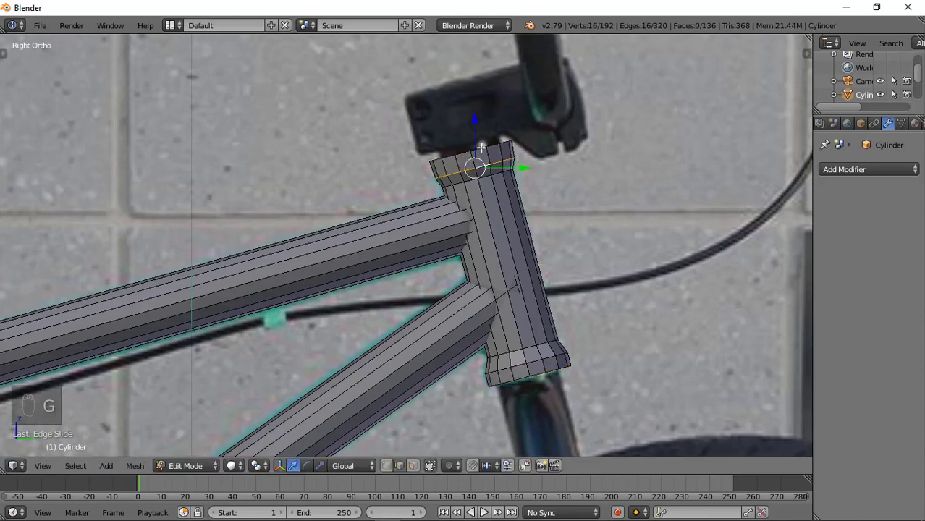
pyautogui.rightClick(479, 149)
pyautogui.keyDown('alt'); pyautogui.rightClick(480, 148); pyautogui.keyUp('alt')
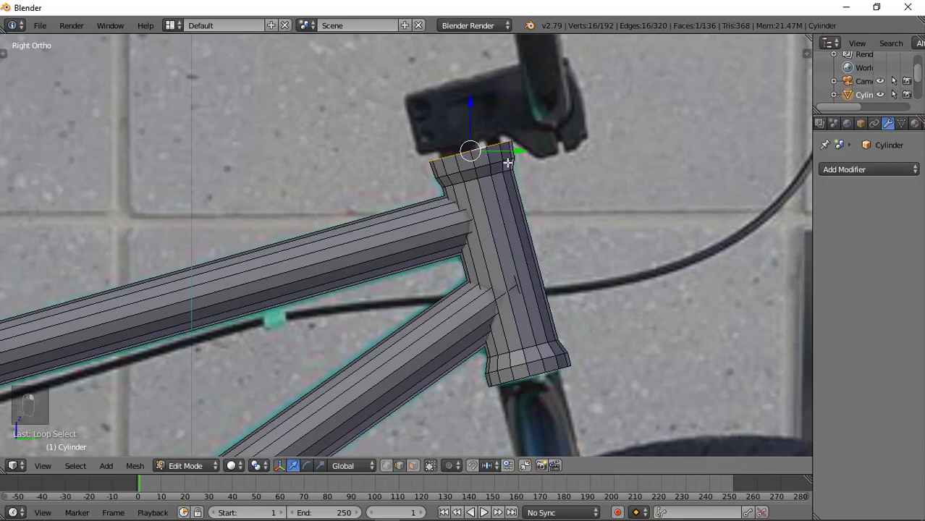
pyautogui.press('g')
pyautogui.press('g')
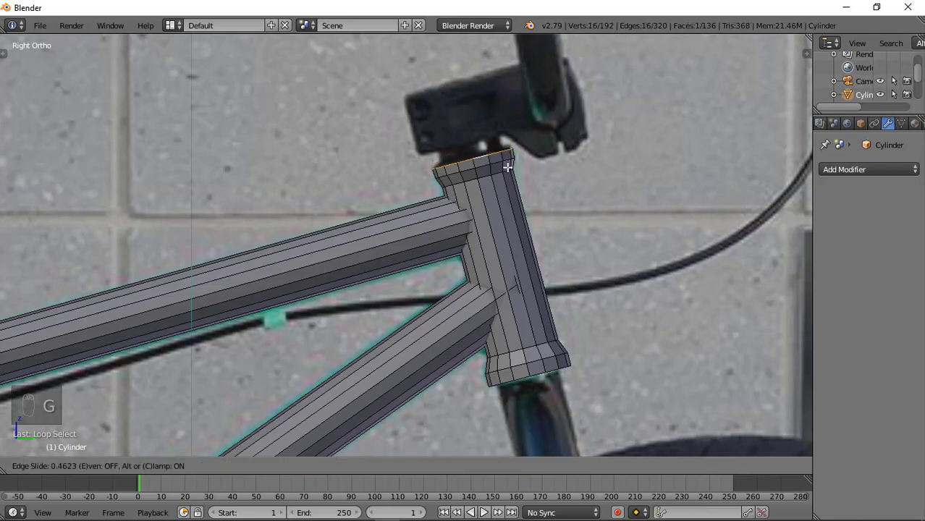
pyautogui.click(508, 167)
# Step: Return to Object Mode and zoom out to show the whole bicycle frame
pyautogui.scroll(-1, 524, 174)
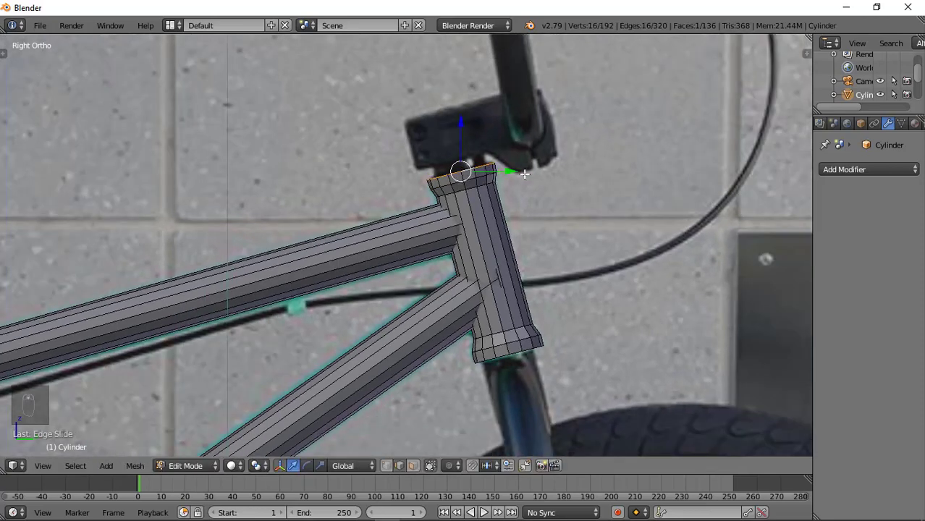
pyautogui.press('Tab')
pyautogui.scroll(-2, 540, 192)
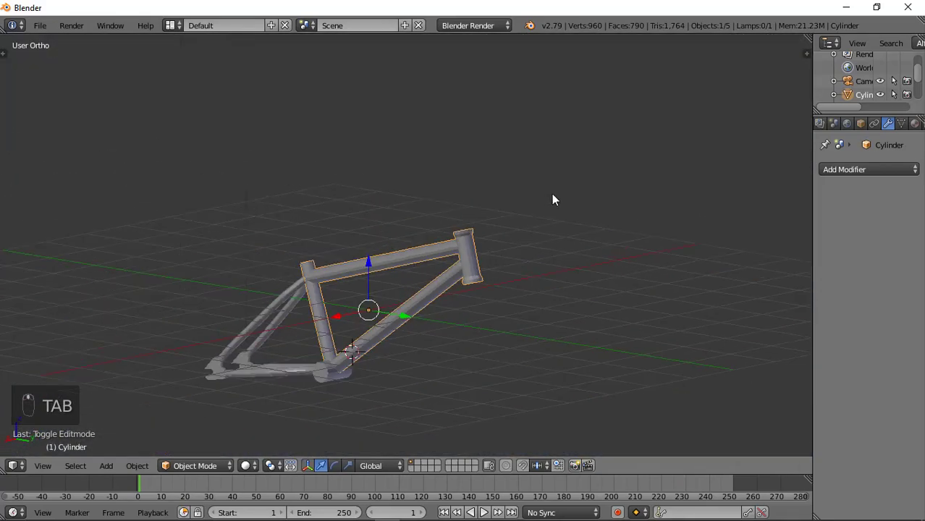